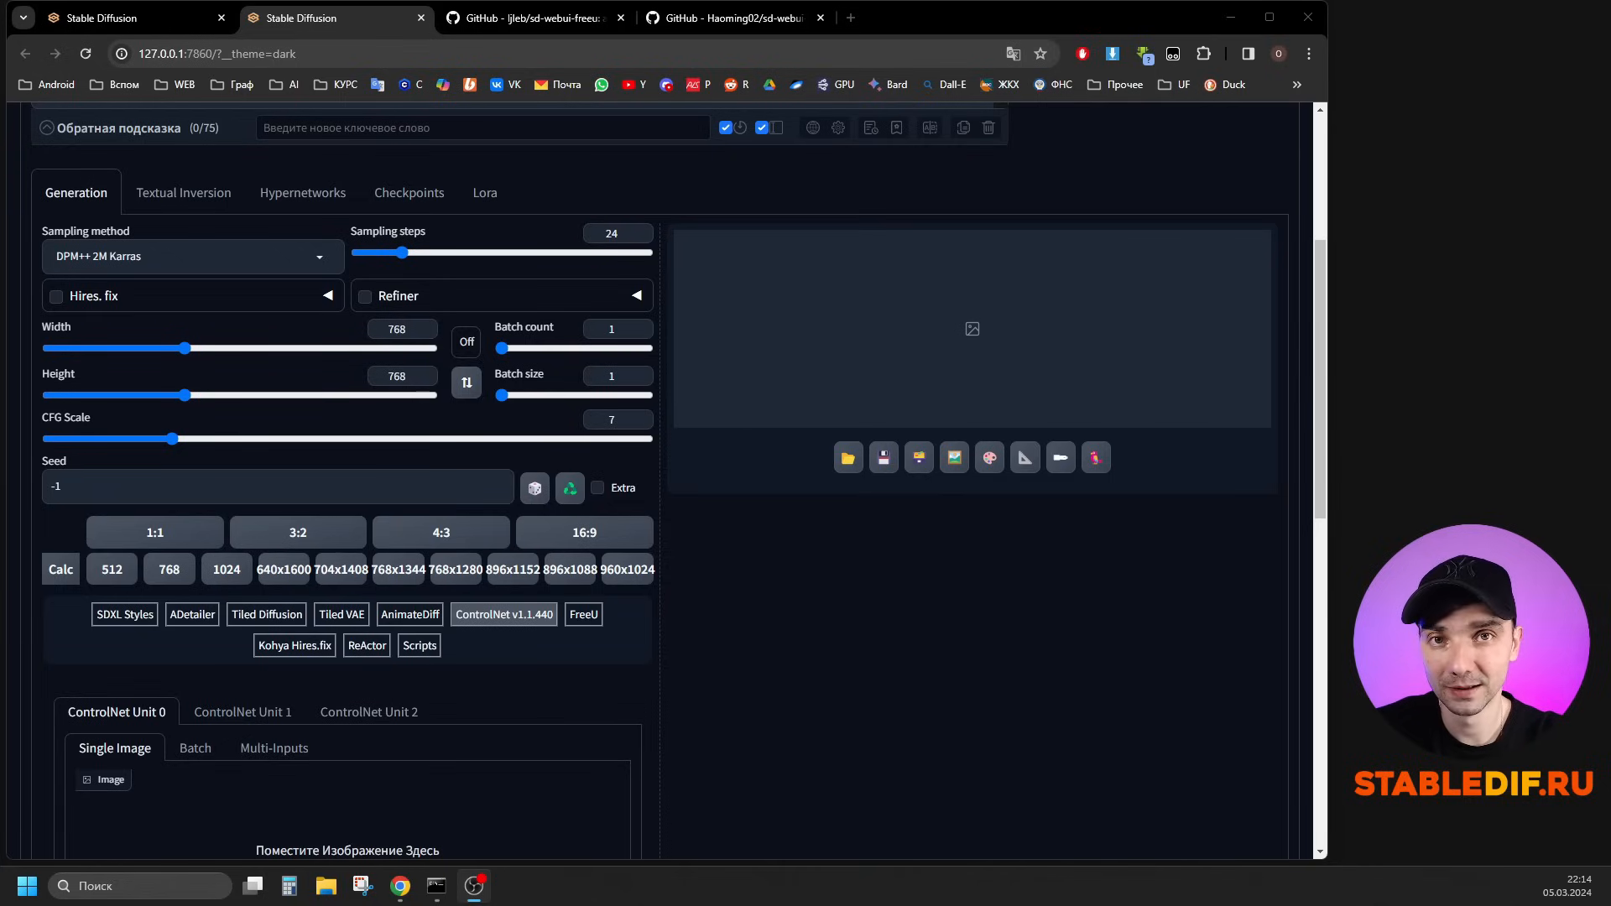
Review the ControlNet Unit 0 settings, from the image area through the control types, weights and presets.
{"action": "scroll", "coordinate": [531, 606], "scroll_direction": "down", "scroll_amount": 3}
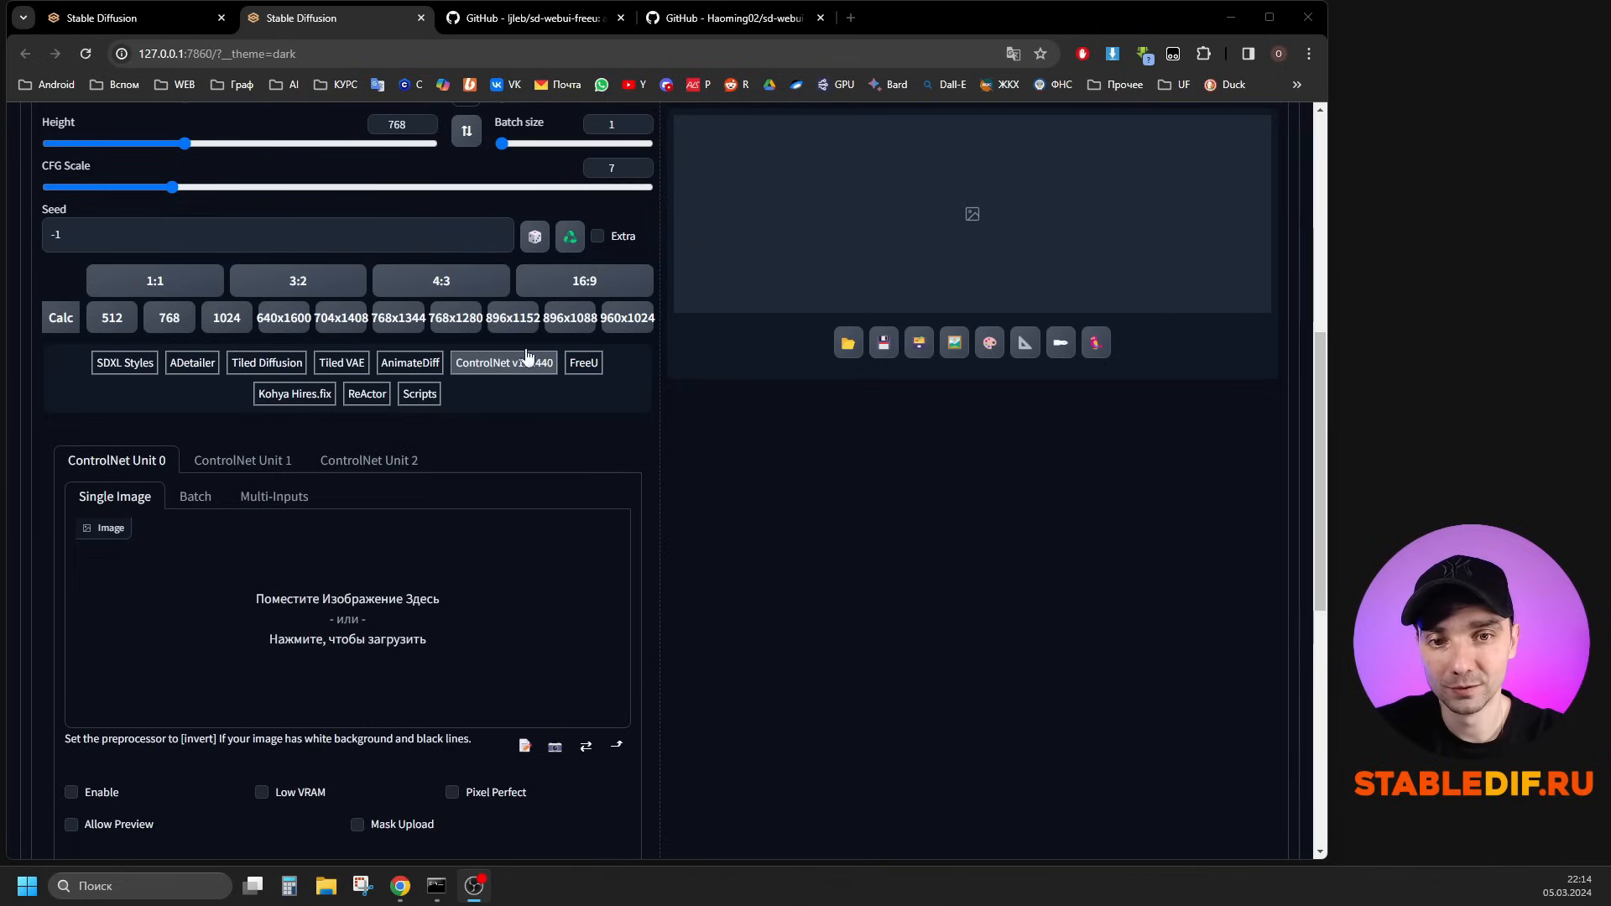
{"action": "scroll", "coordinate": [543, 431], "scroll_direction": "down", "scroll_amount": 6}
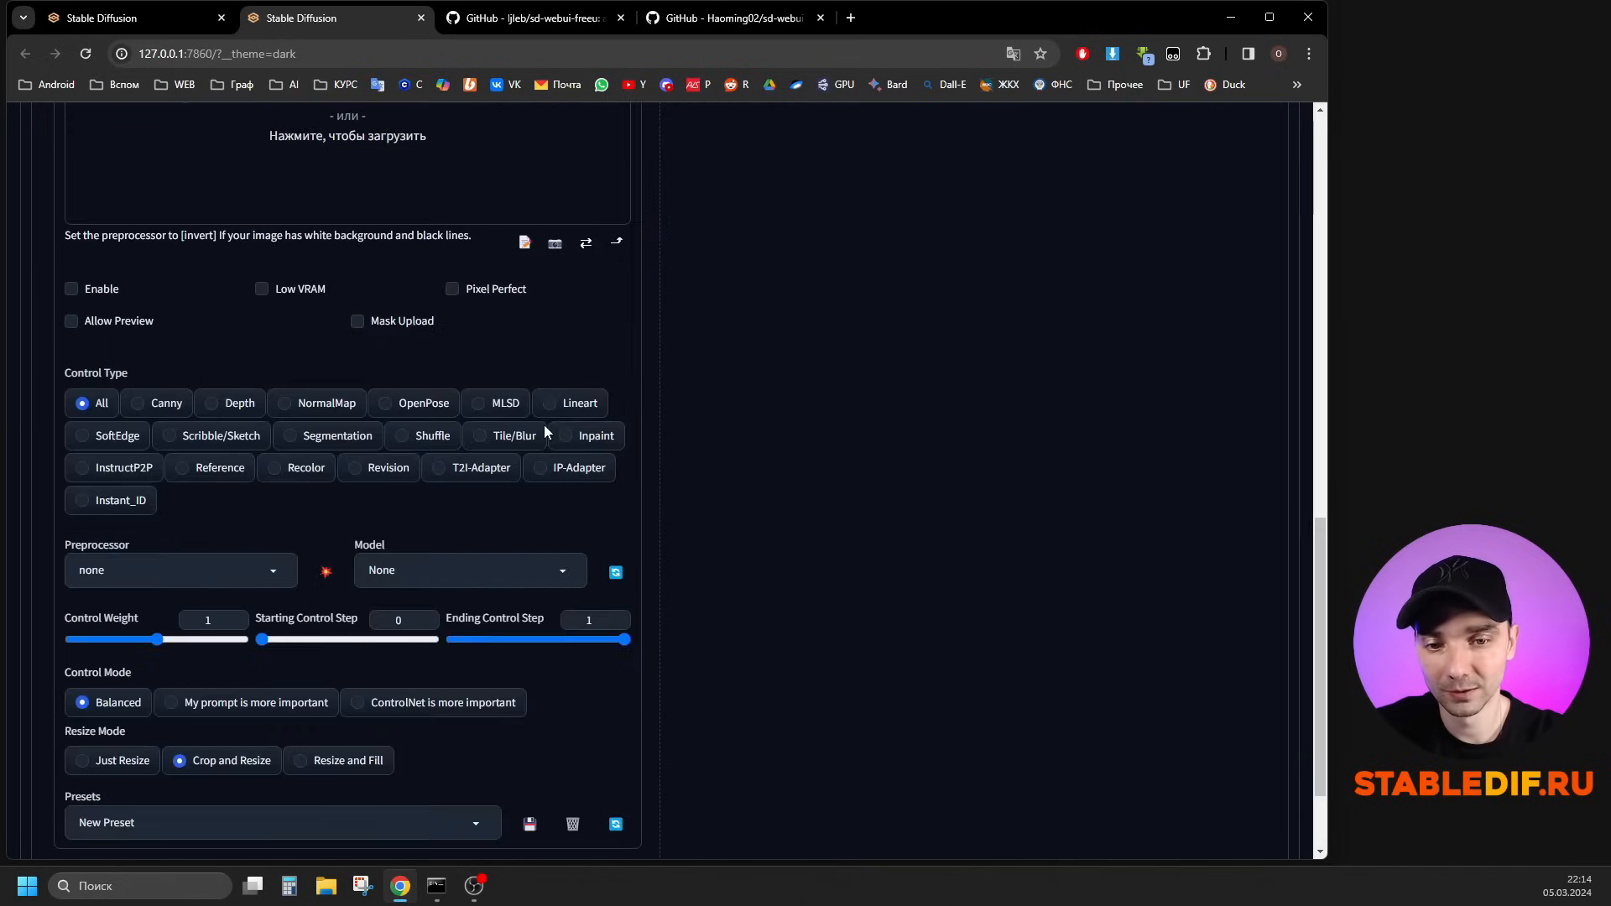
{"action": "scroll", "coordinate": [544, 431], "scroll_direction": "down", "scroll_amount": 1}
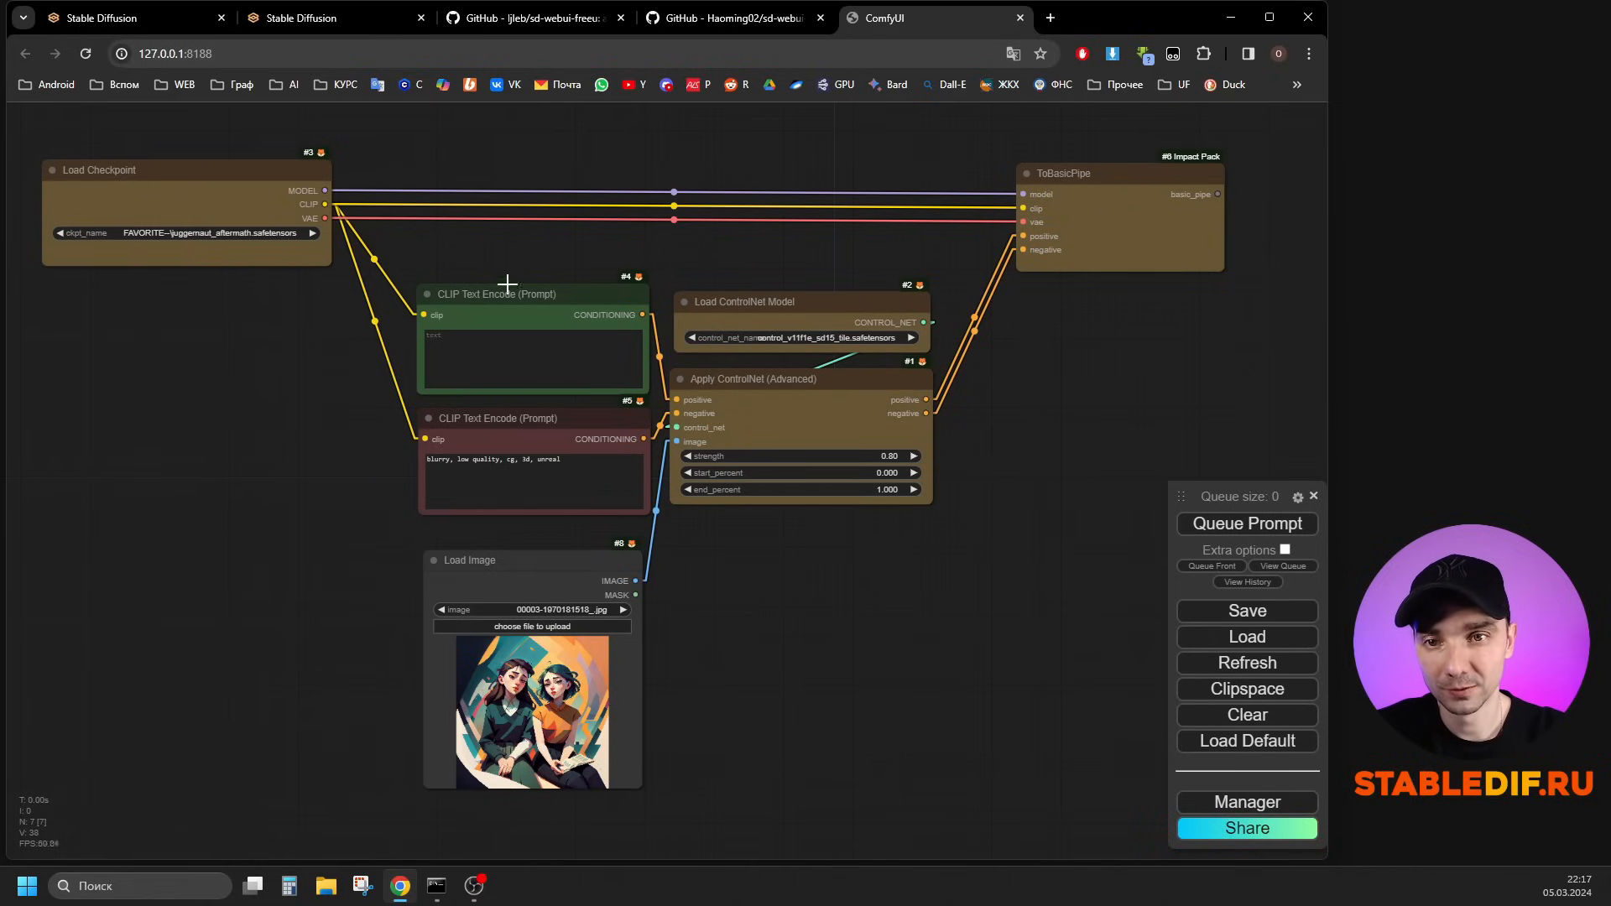
In ComfyUI, inspect how the Load Checkpoint node feeds the positive and negative CLIP Text Encode nodes.
{"action": "left_click", "coordinate": [207, 175]}
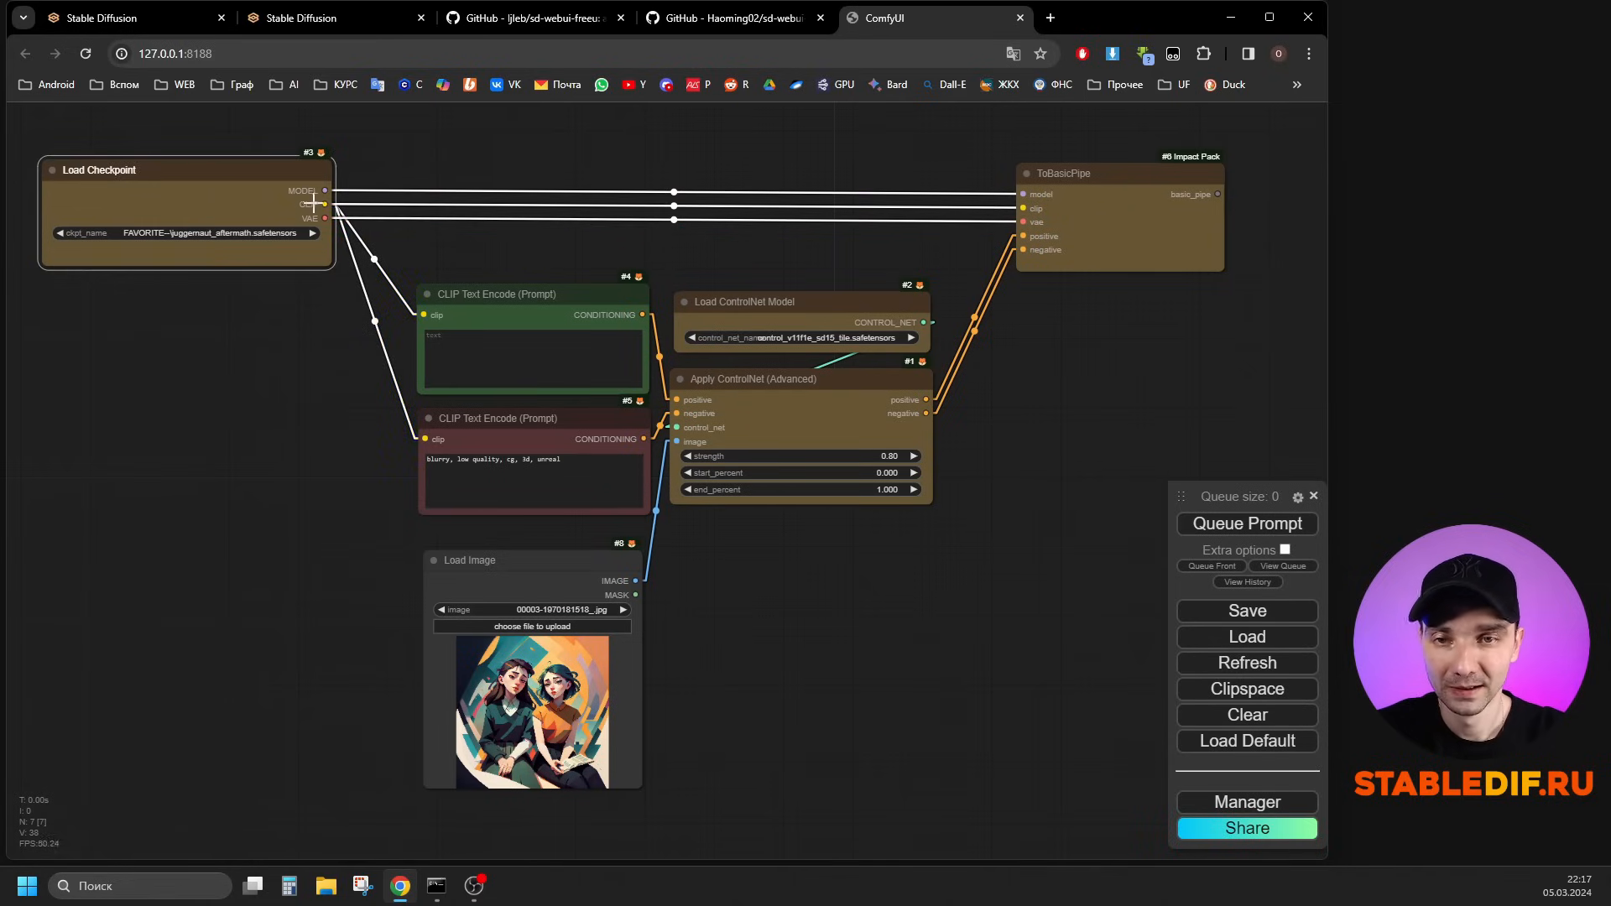
{"action": "left_click", "coordinate": [466, 294]}
{"action": "left_click", "coordinate": [510, 428]}
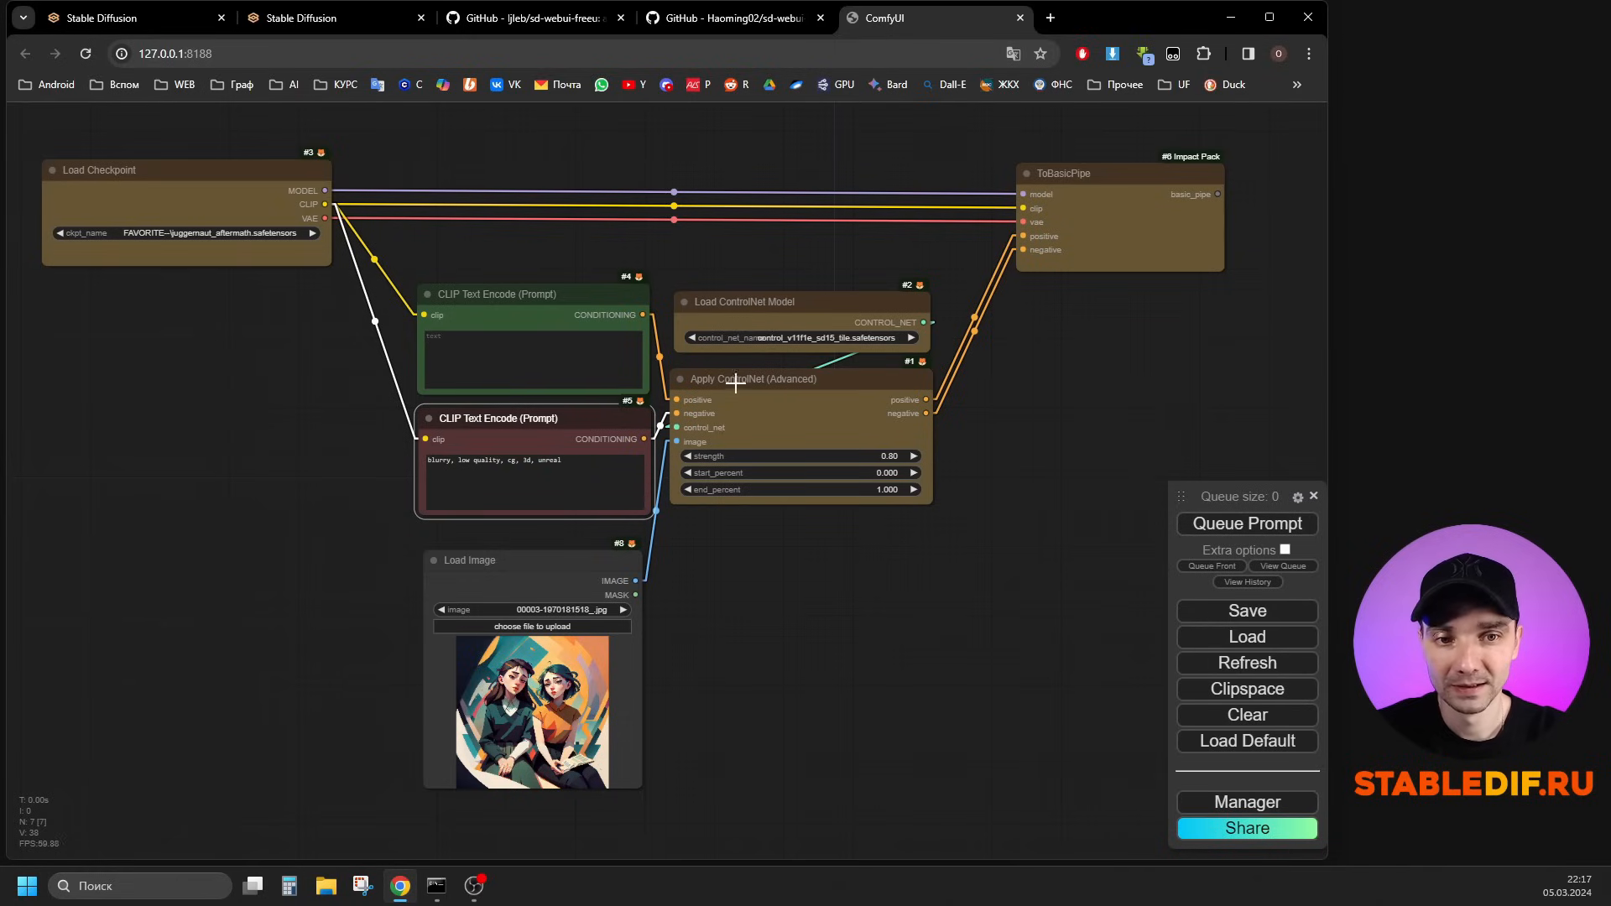
Move the Apply ControlNet (Advanced) and Load ControlNet Model nodes slightly farther from the prompt nodes and review their connections.
{"action": "left_click_drag", "start_coordinate": [736, 384], "coordinate": [757, 383]}
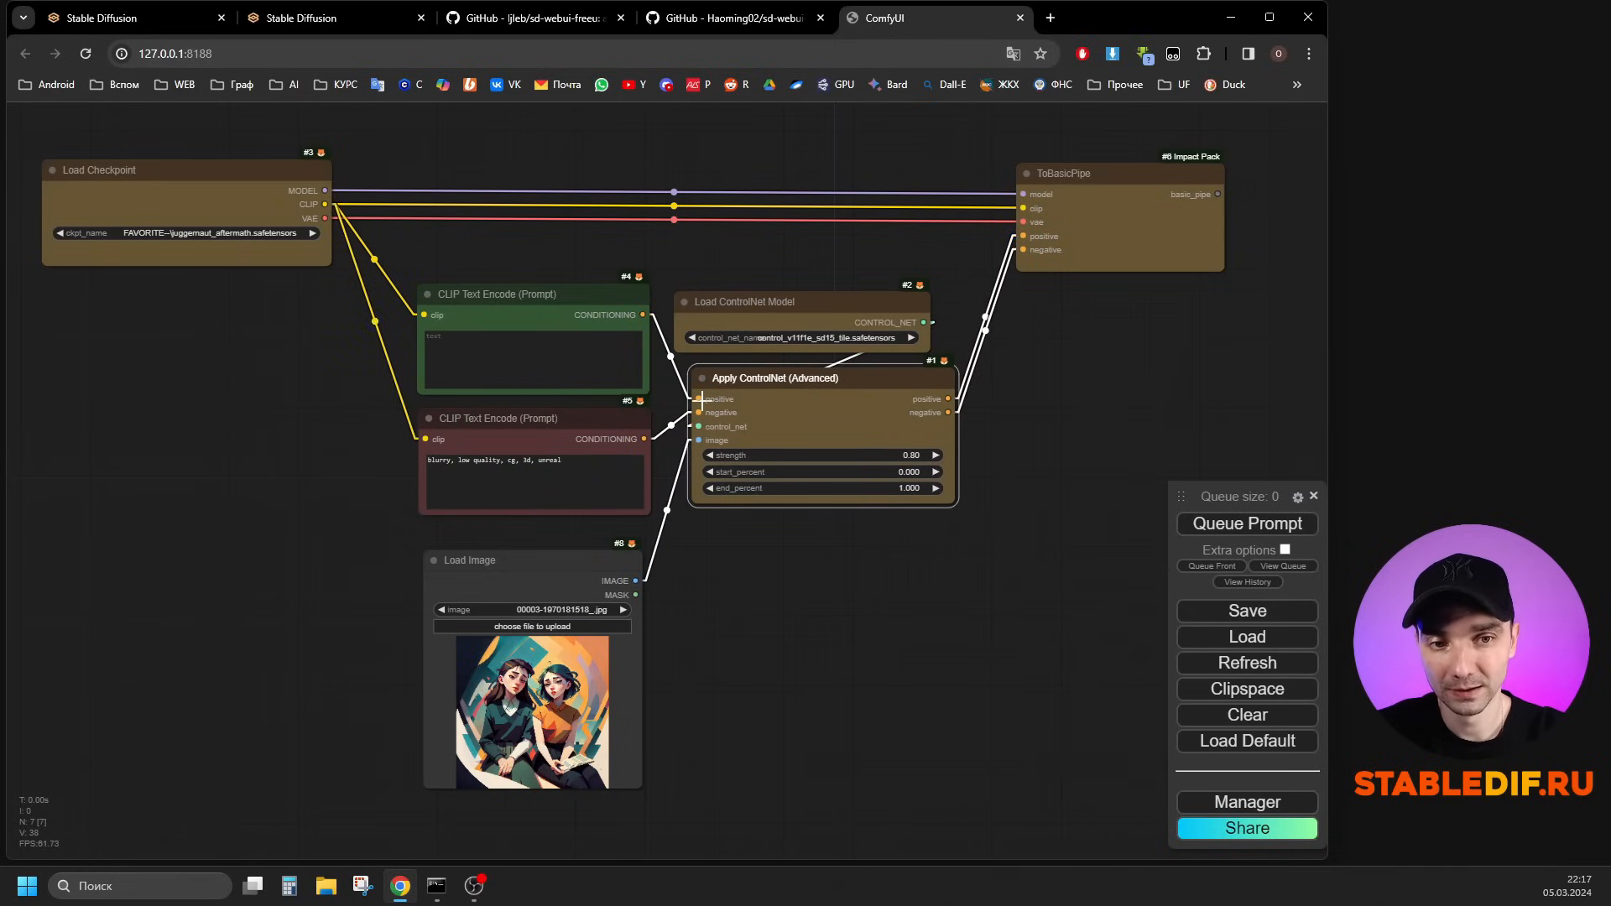
{"action": "left_click_drag", "start_coordinate": [784, 310], "coordinate": [806, 305]}
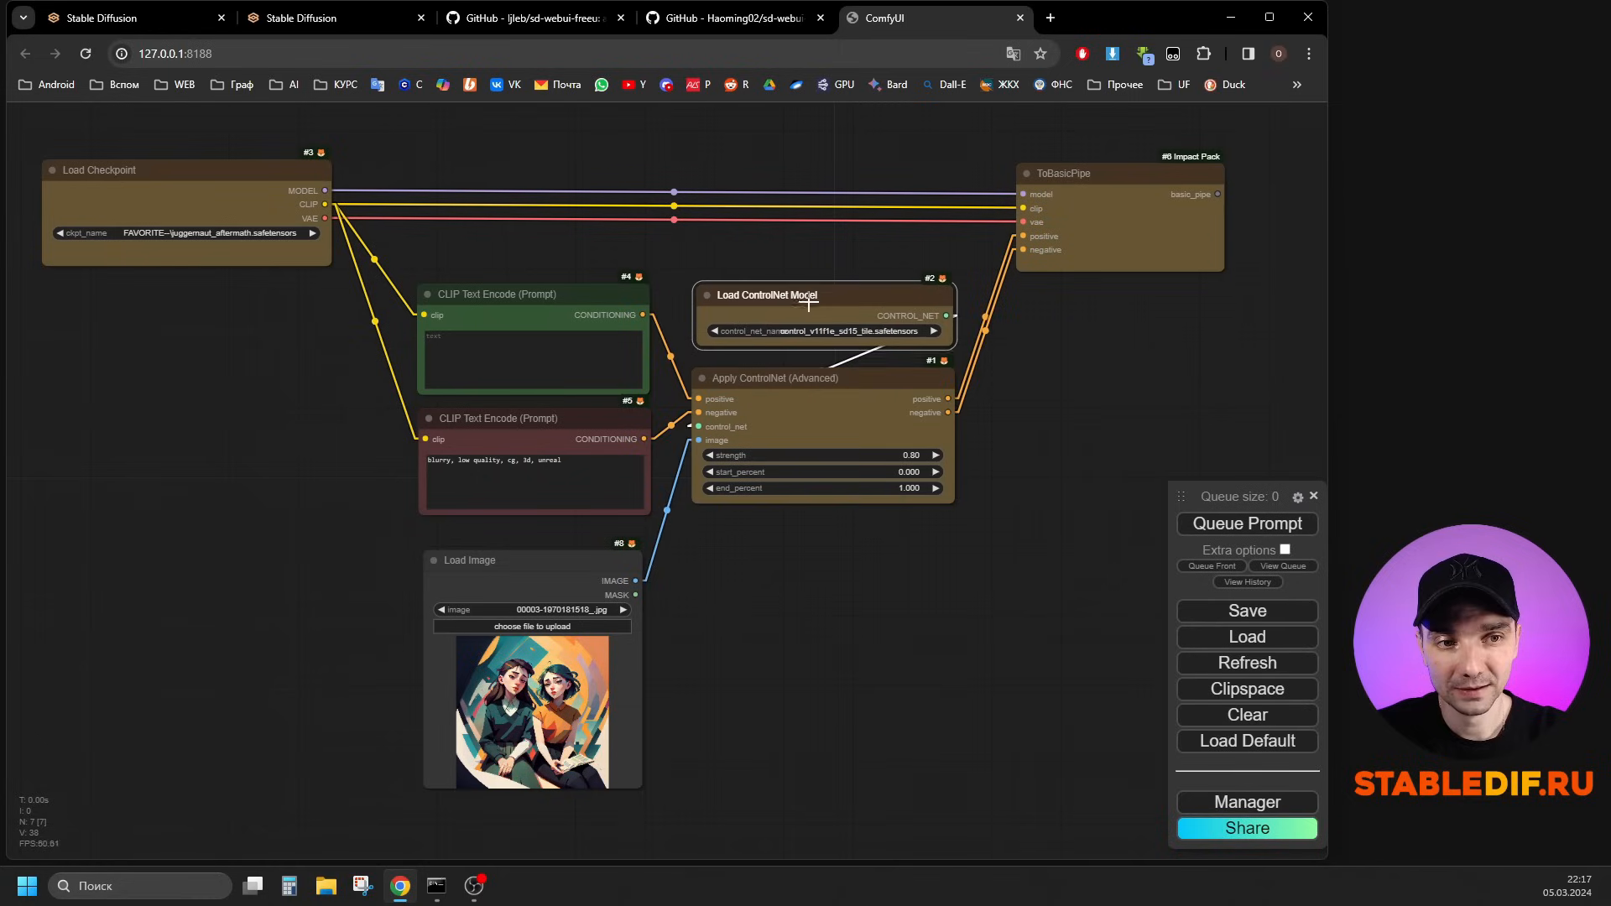
{"action": "left_click", "coordinate": [816, 385]}
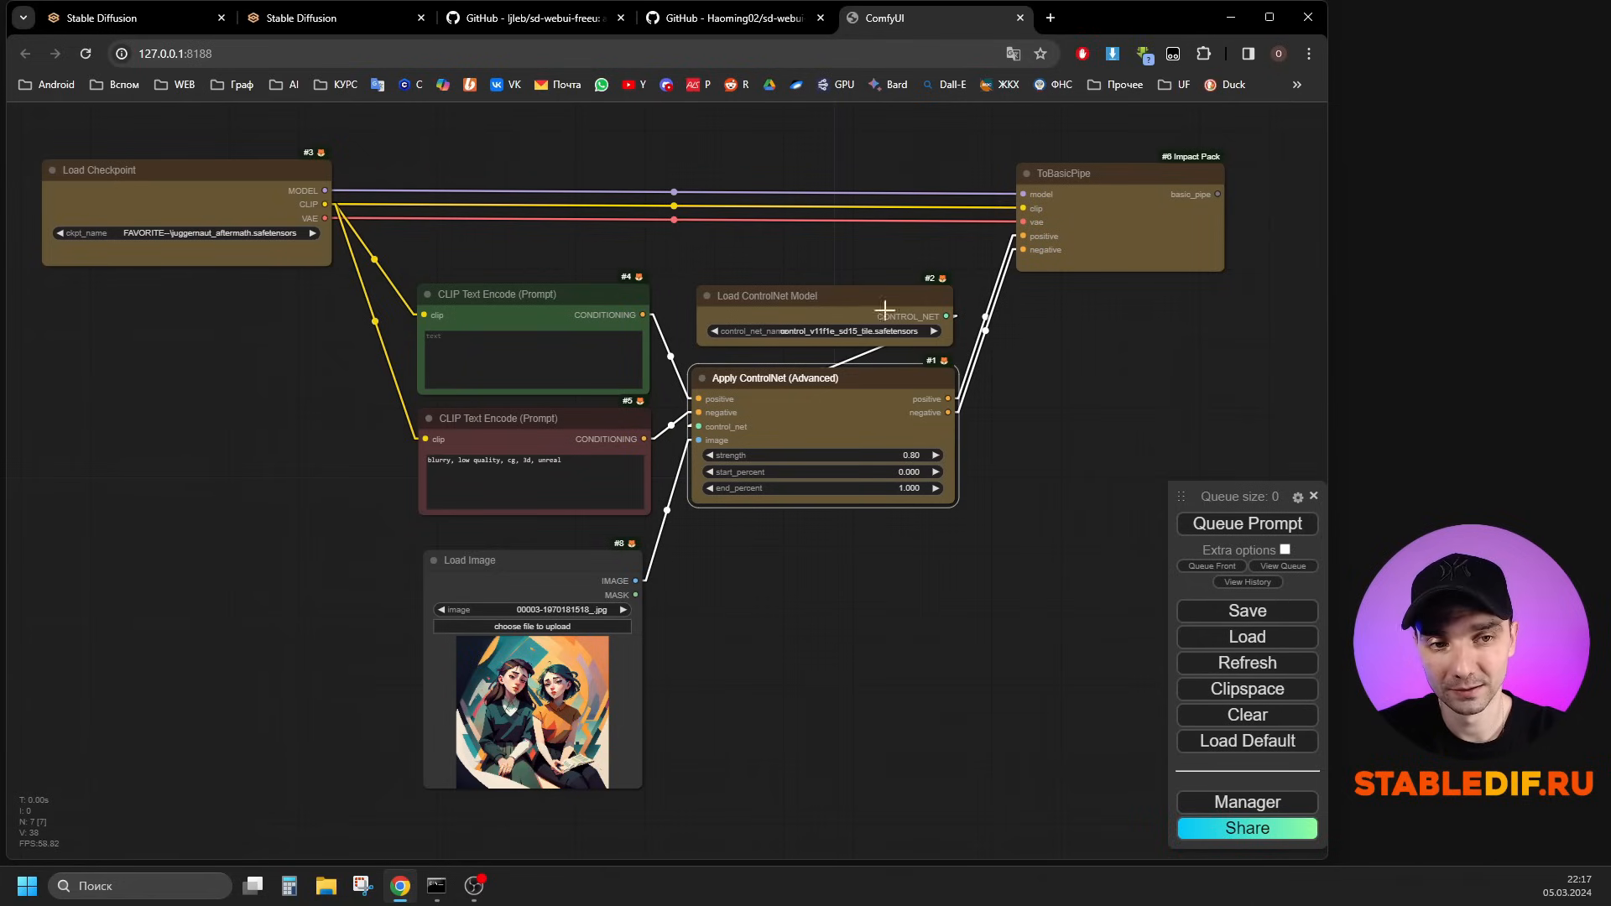
{"action": "left_click", "coordinate": [856, 300]}
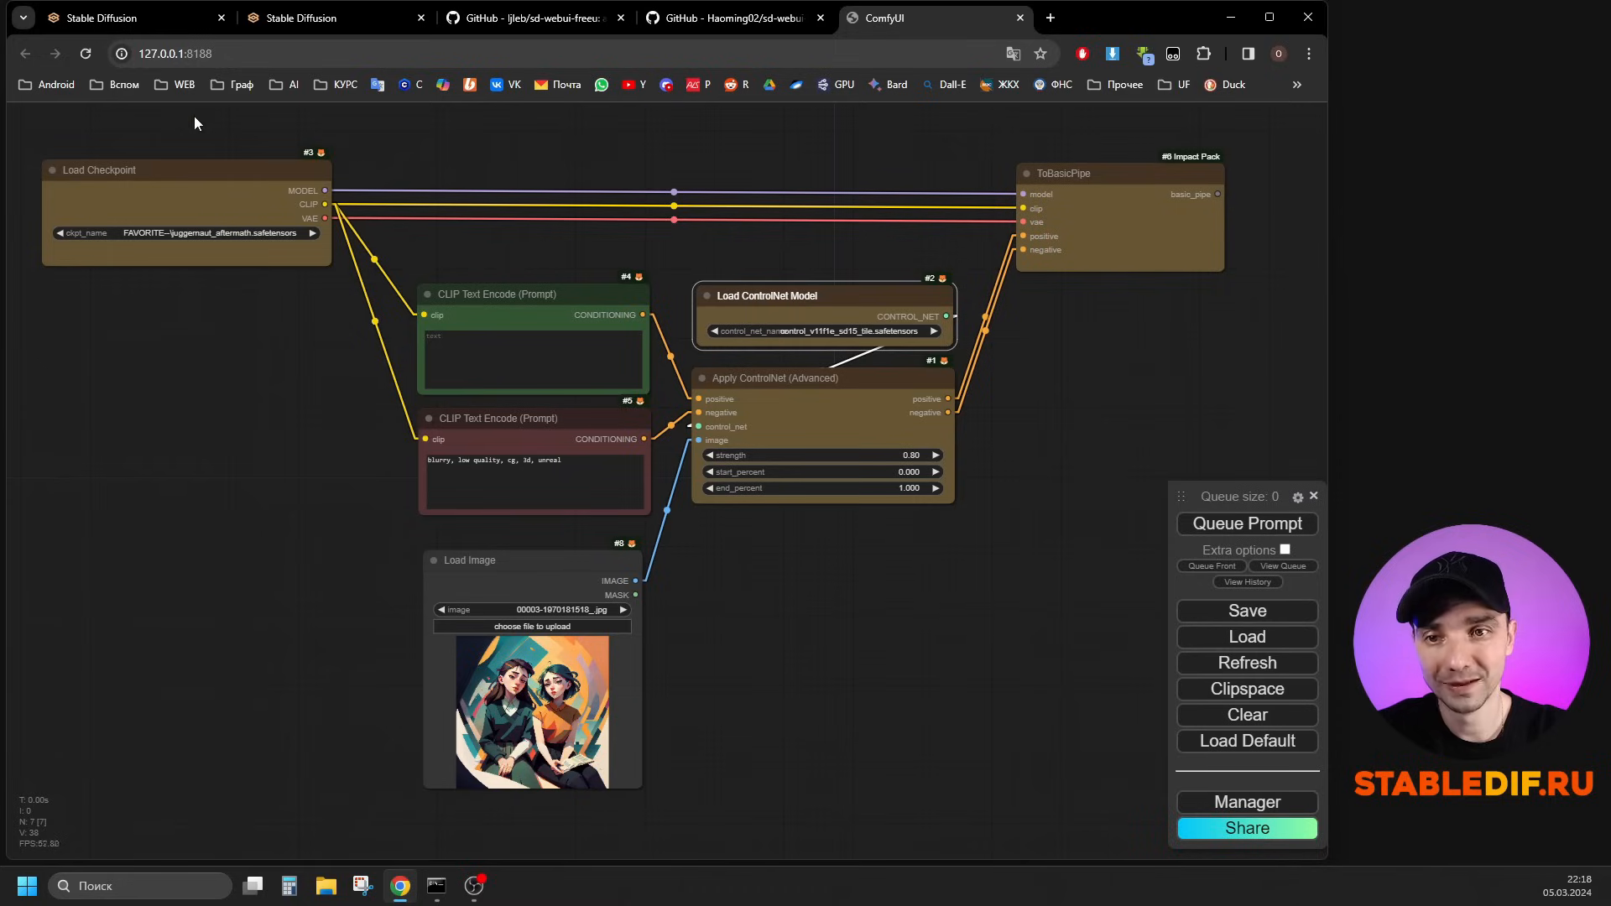
{"action": "left_click", "coordinate": [556, 296]}
{"action": "left_click", "coordinate": [556, 418]}
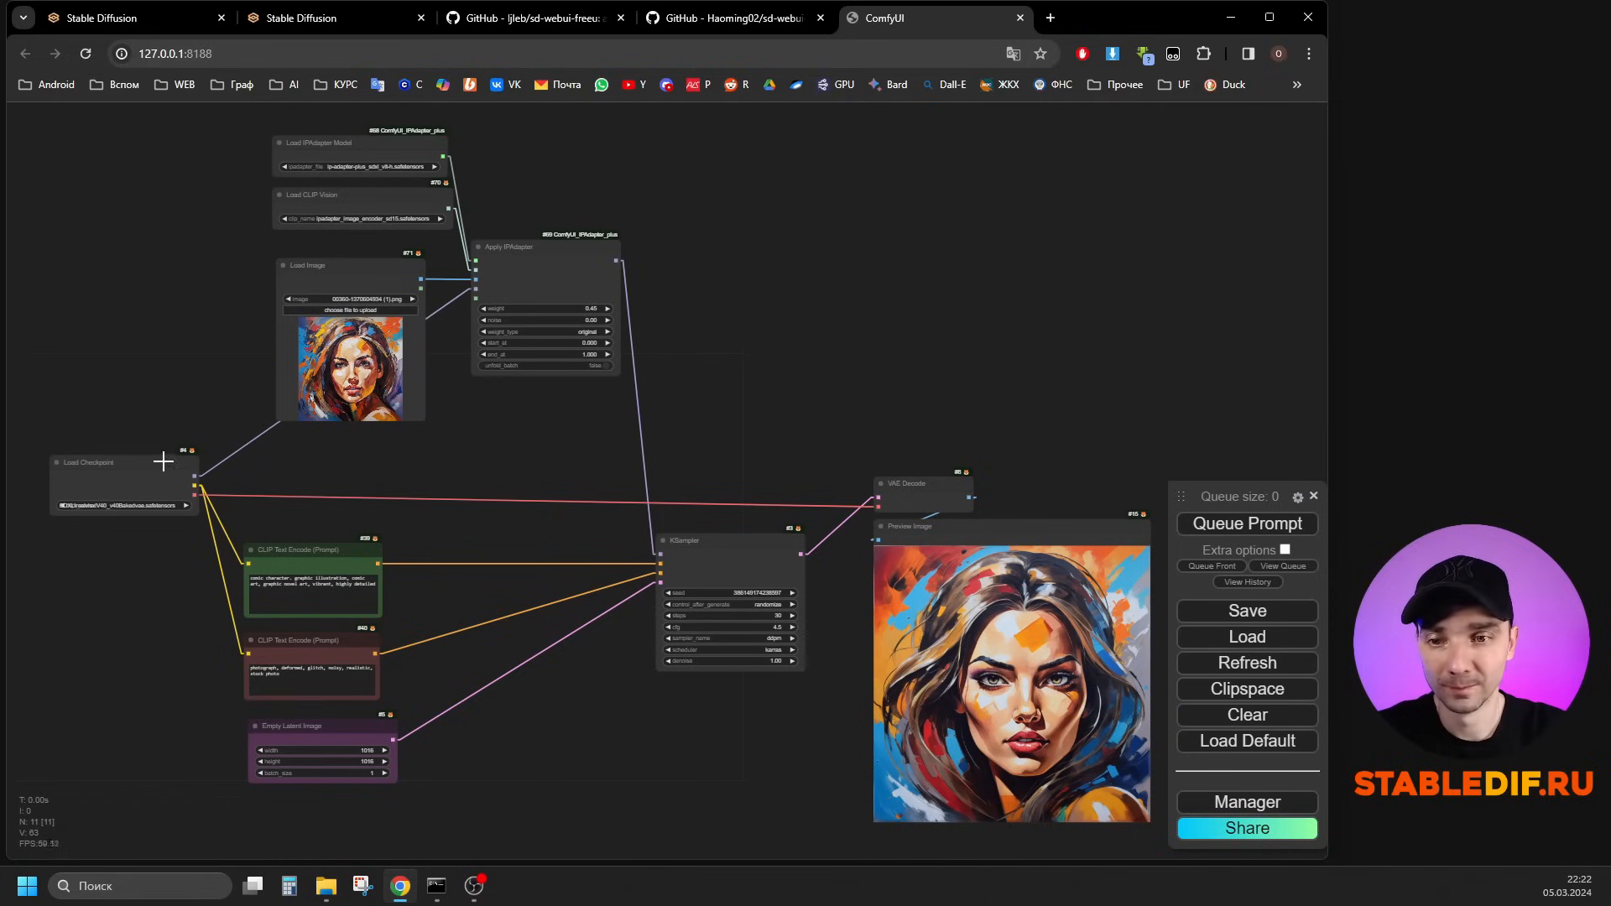
Examine the IPAdapter workflow, following the links from Load Checkpoint and the loader nodes through Apply IPAdapter to the KSampler.
{"action": "left_click", "coordinate": [222, 515]}
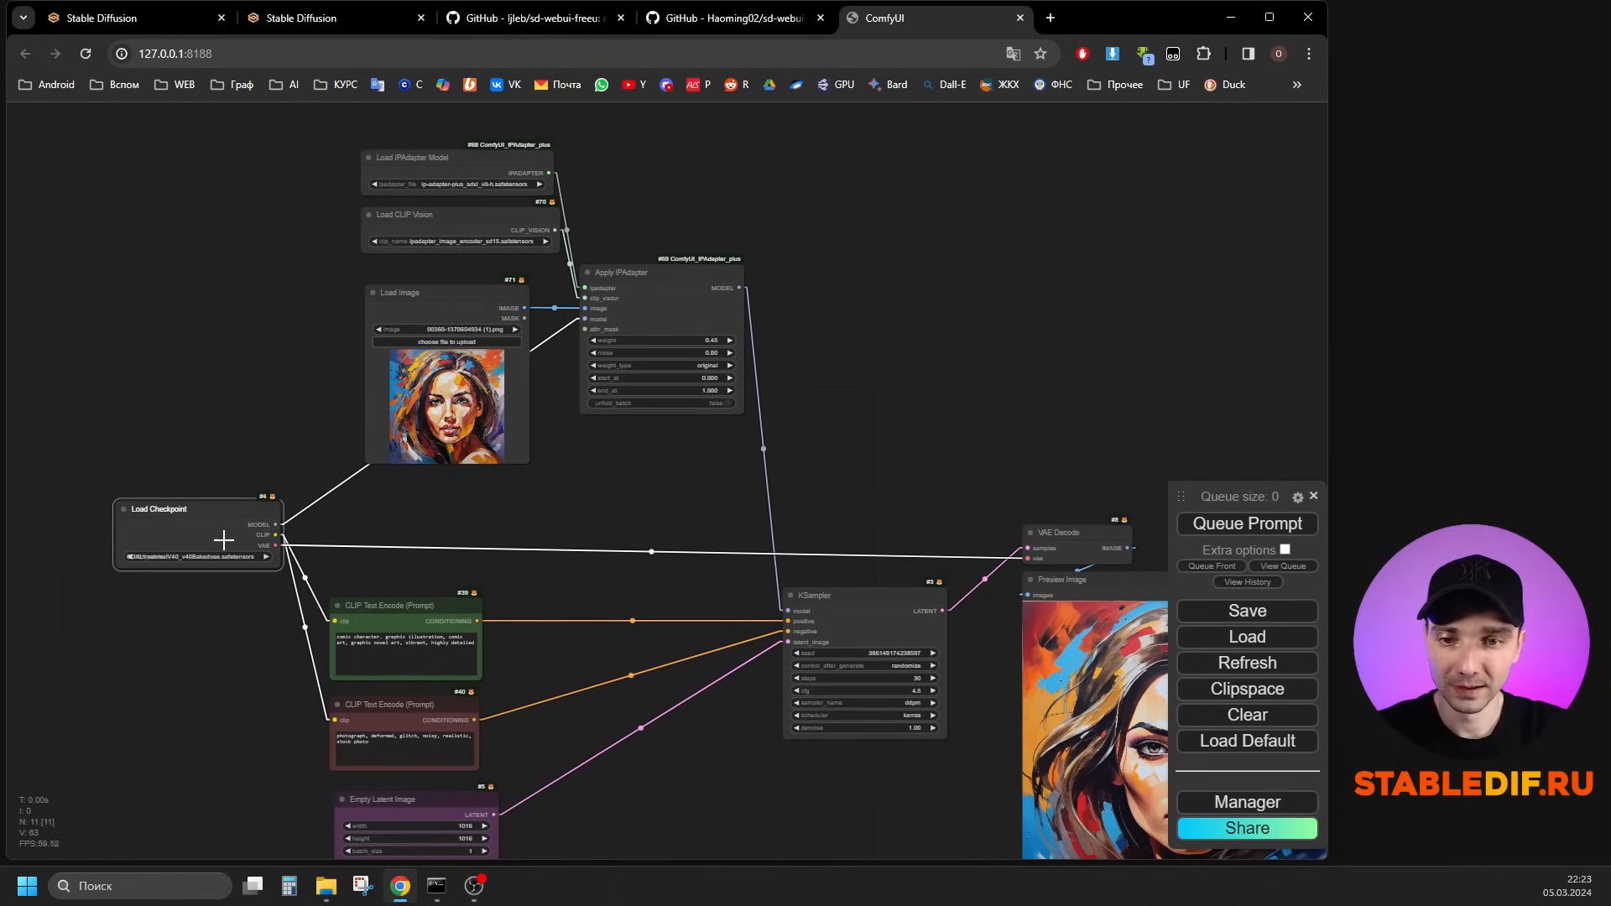
{"action": "scroll", "coordinate": [646, 287], "scroll_direction": "up", "scroll_amount": 2}
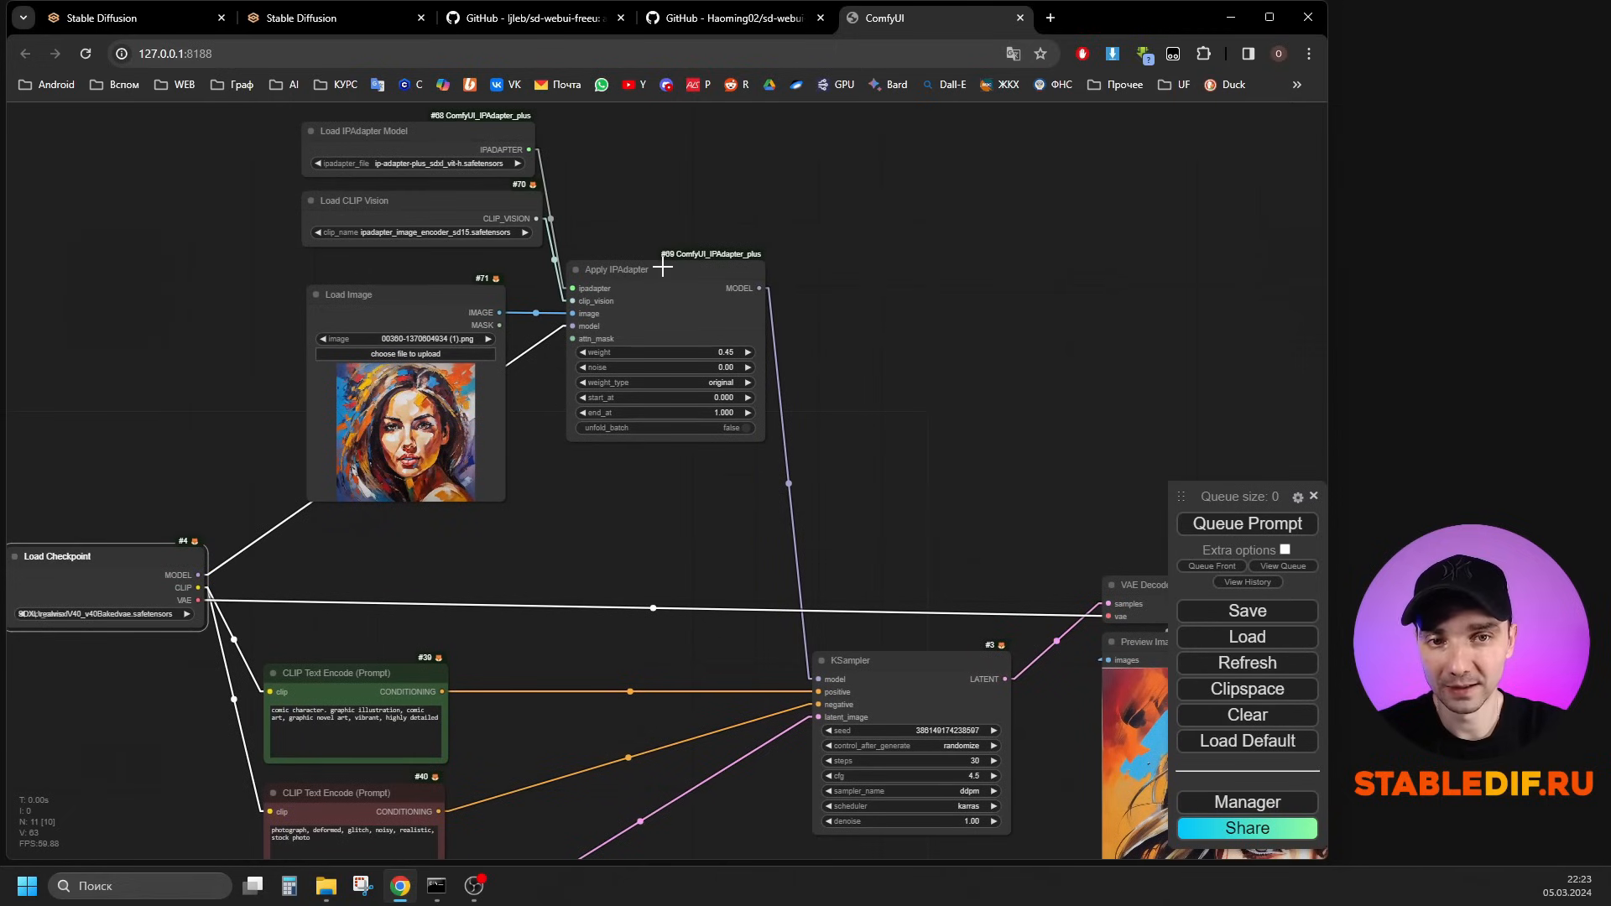
{"action": "left_click", "coordinate": [663, 267]}
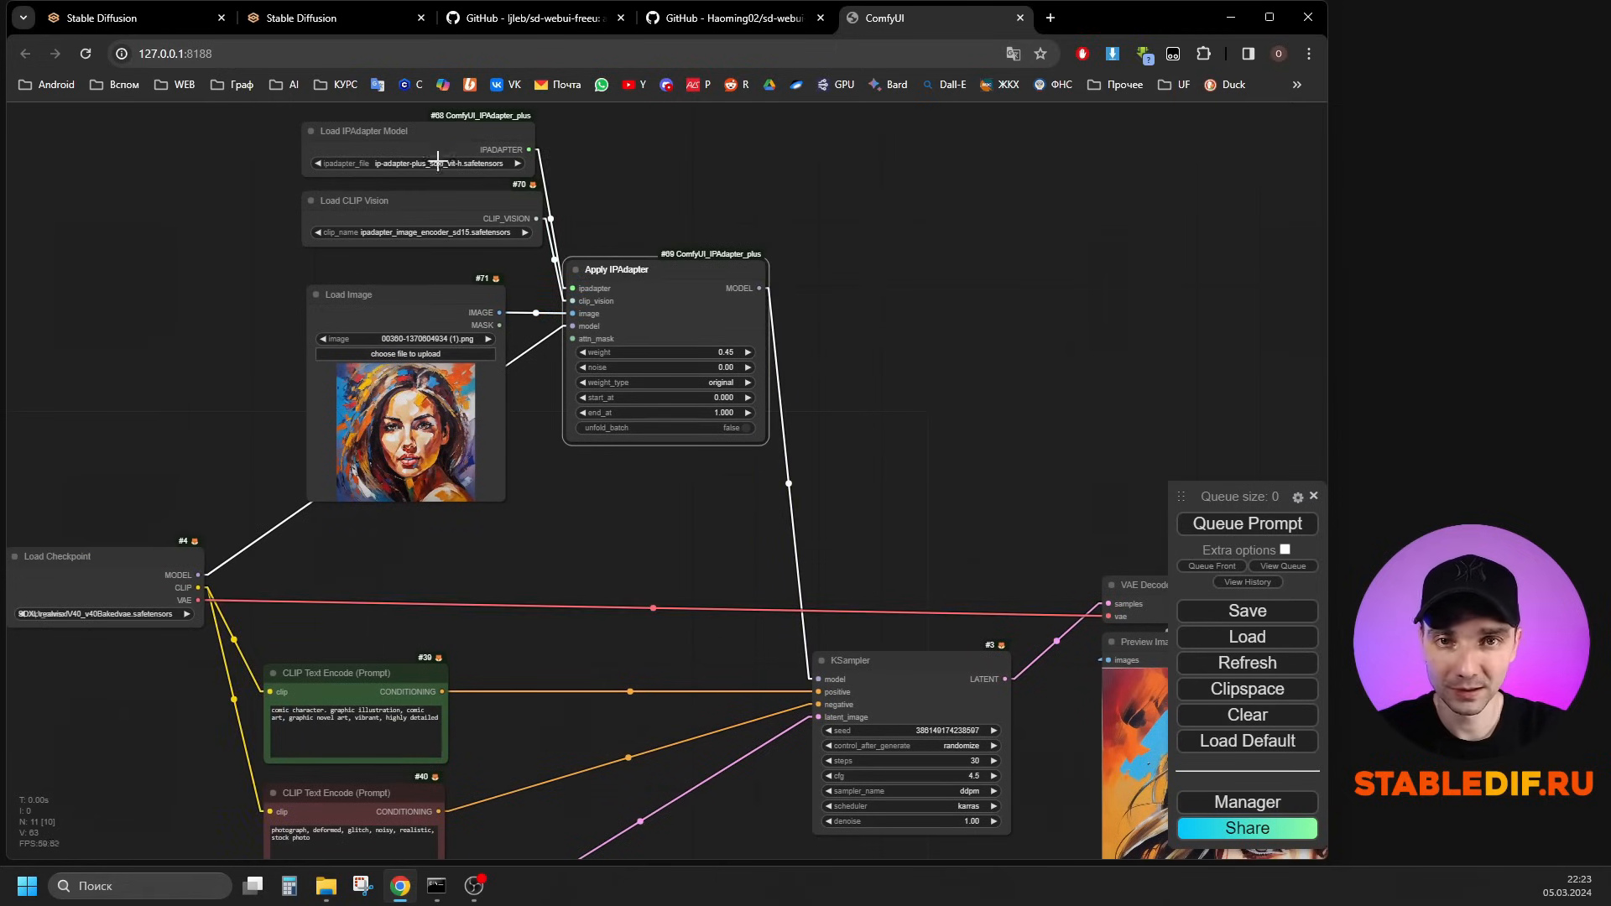
{"action": "scroll", "coordinate": [588, 220], "scroll_direction": "down", "scroll_amount": 2}
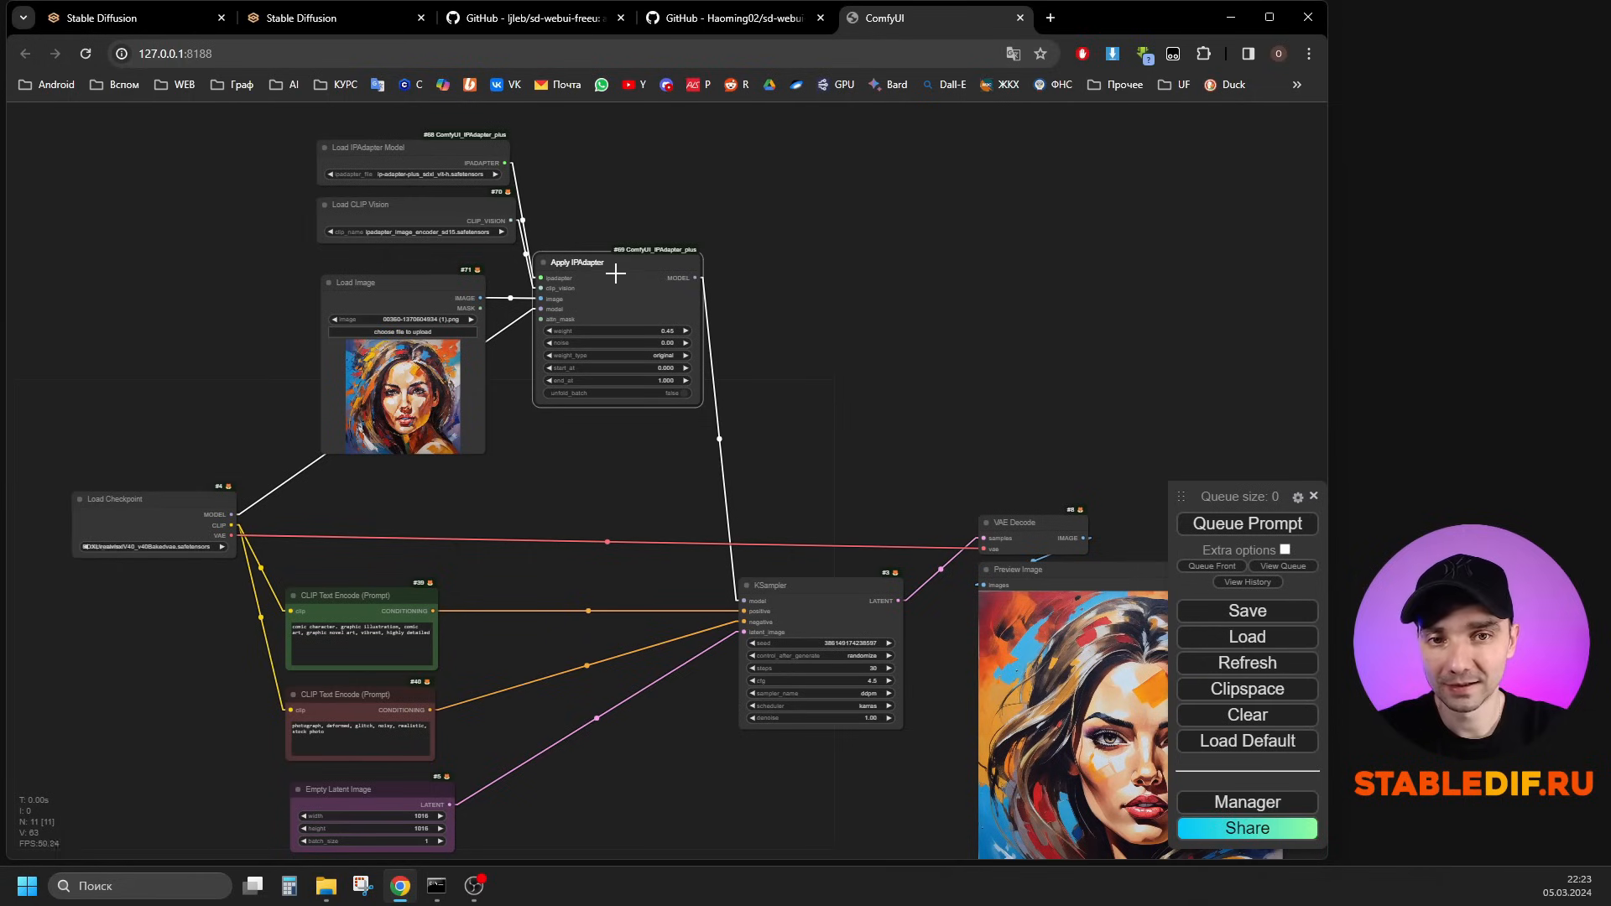
{"action": "left_click", "coordinate": [201, 500]}
{"action": "left_click", "coordinate": [655, 271]}
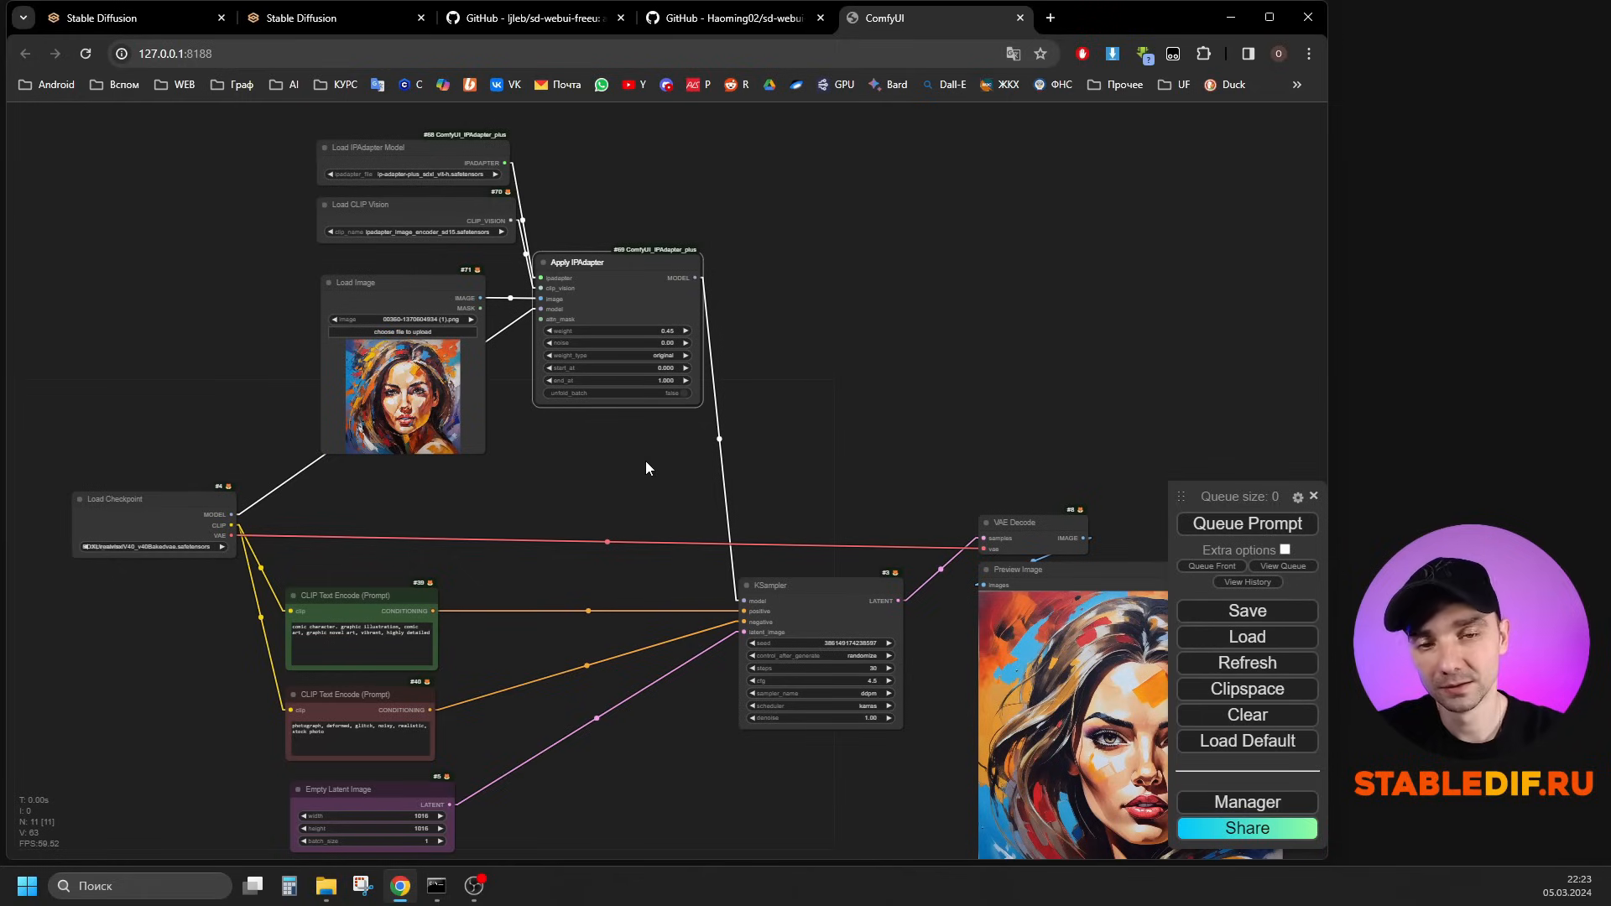
{"action": "scroll", "coordinate": [636, 527], "scroll_direction": "down", "scroll_amount": 1}
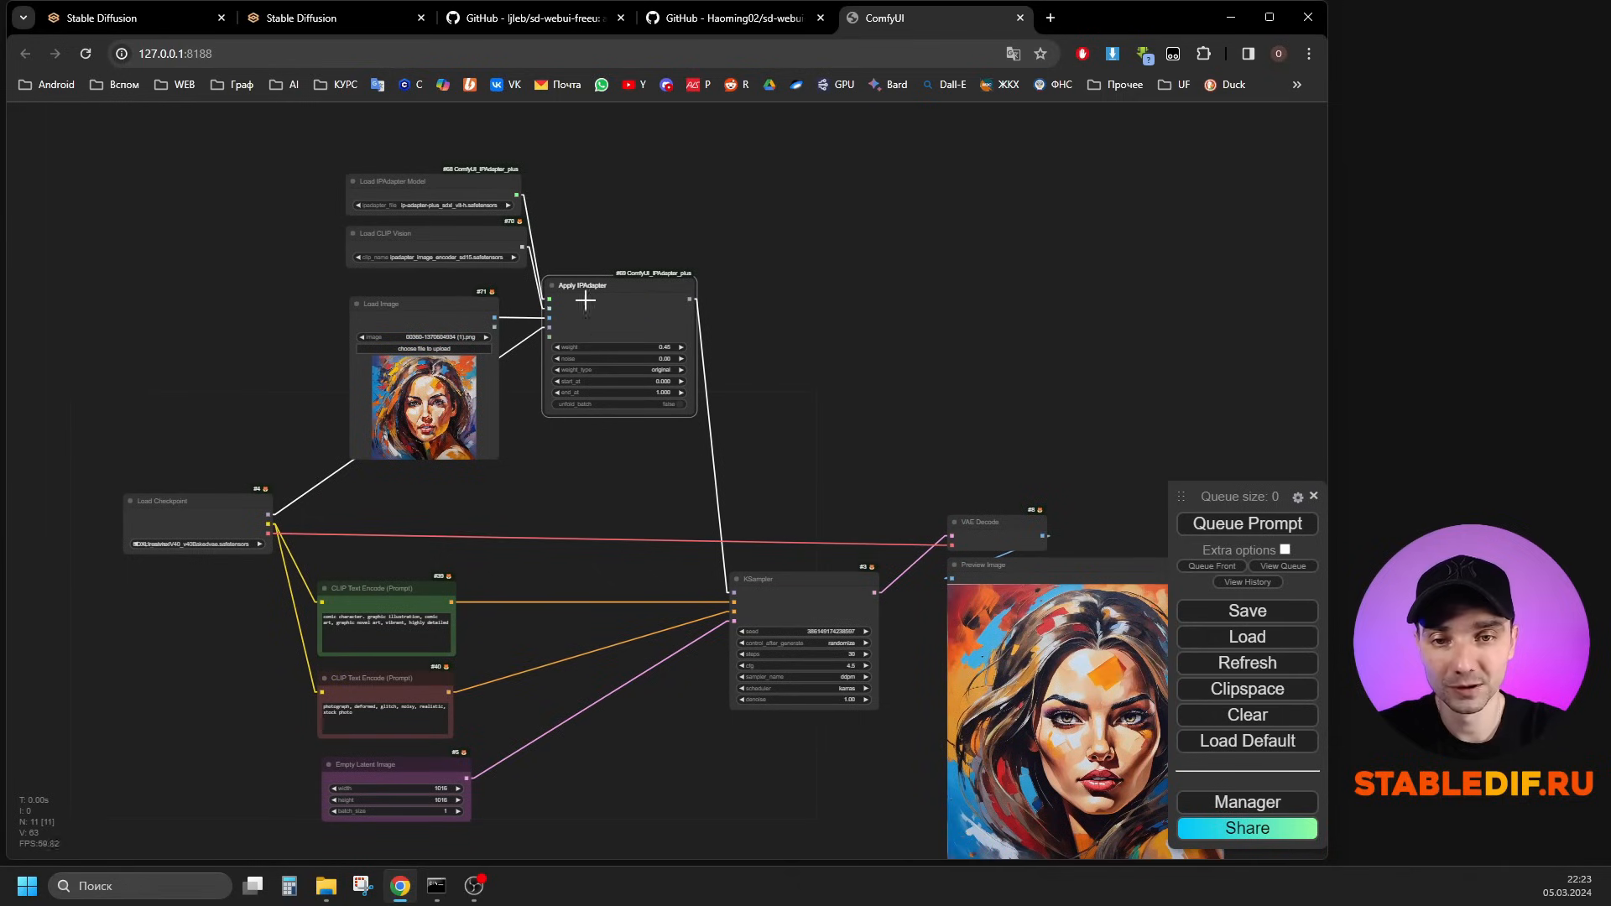
{"action": "scroll", "coordinate": [591, 290], "scroll_direction": "up", "scroll_amount": 1}
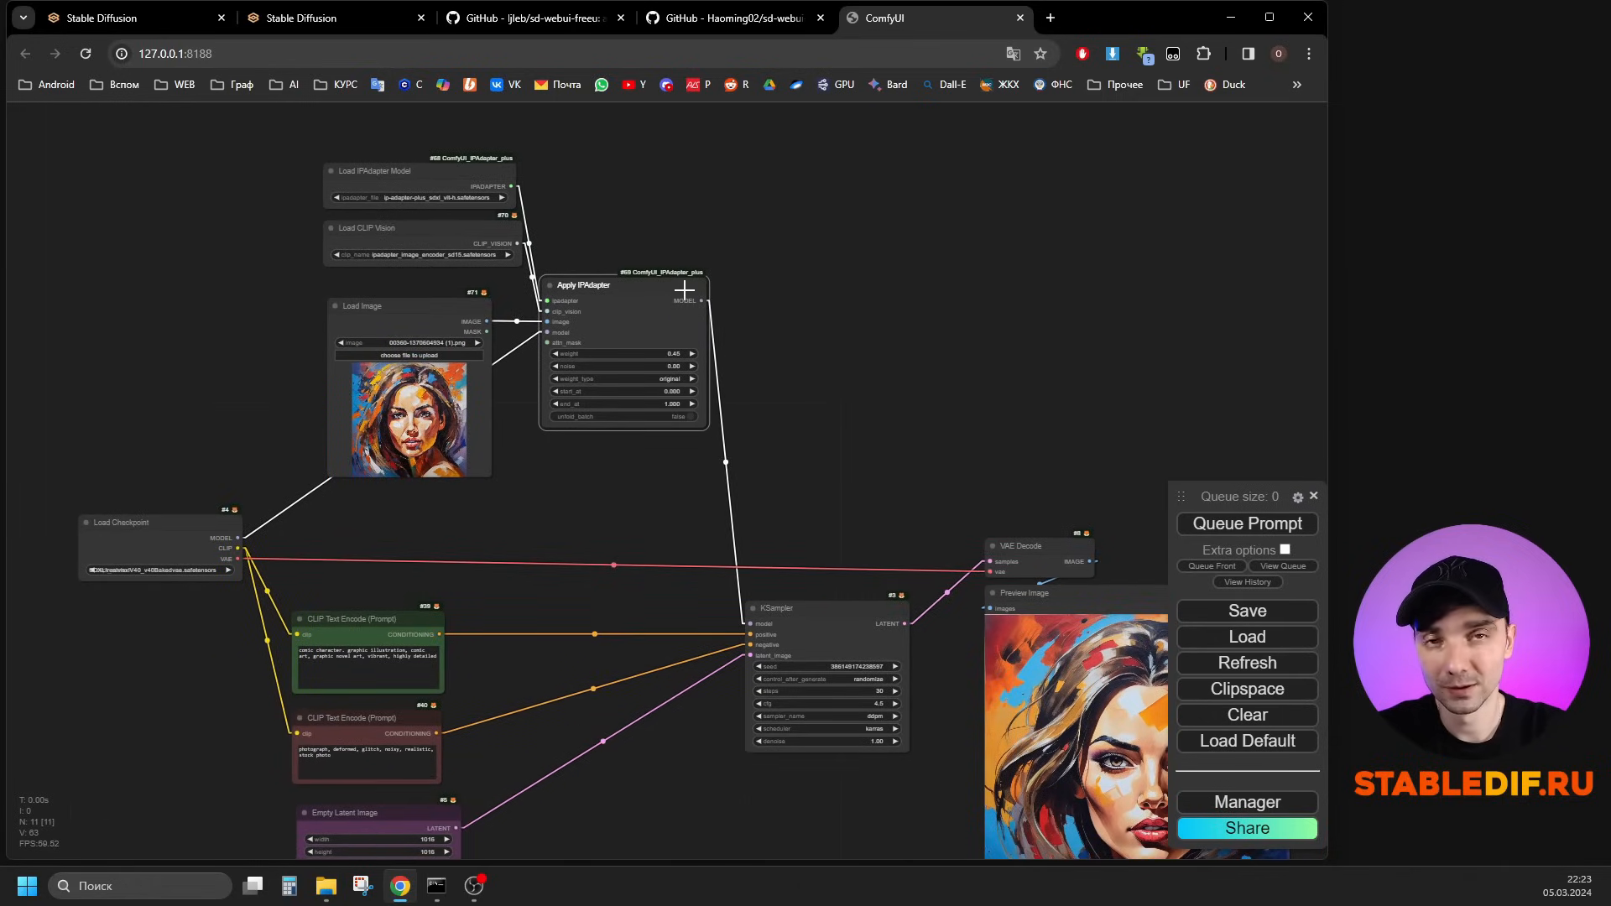
{"action": "mouse_move", "coordinate": [295, 126]}
{"action": "left_mouse_down"}
{"action": "mouse_move", "coordinate": [300, 198]}
{"action": "mouse_move", "coordinate": [299, 129]}
{"action": "left_mouse_up"}
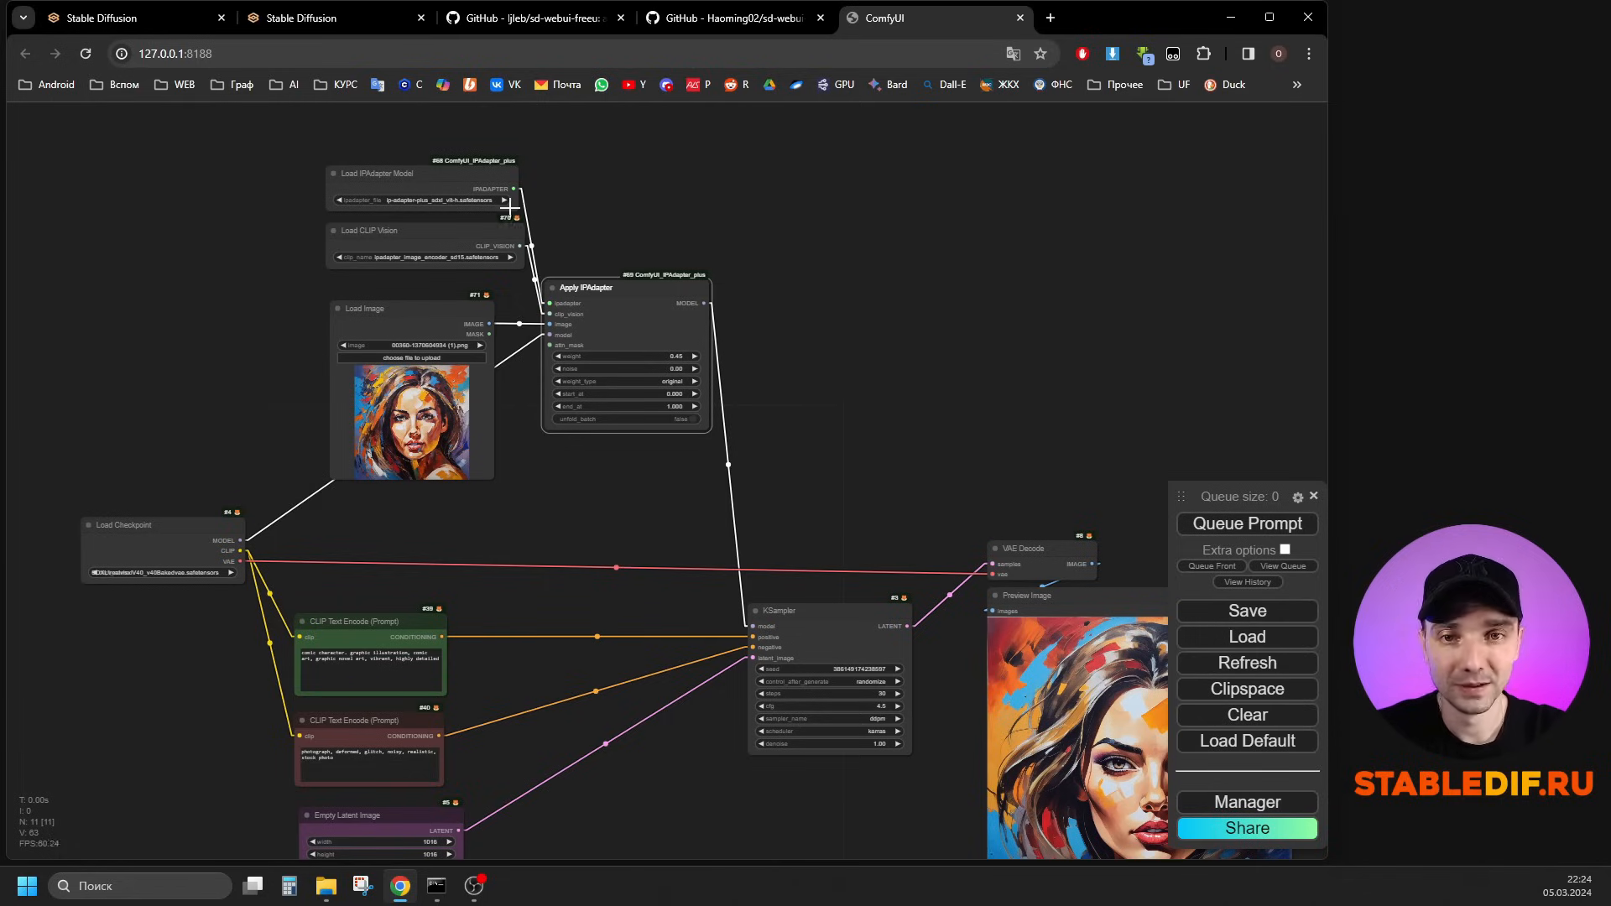
{"action": "scroll", "coordinate": [510, 206], "scroll_direction": "up", "scroll_amount": 2}
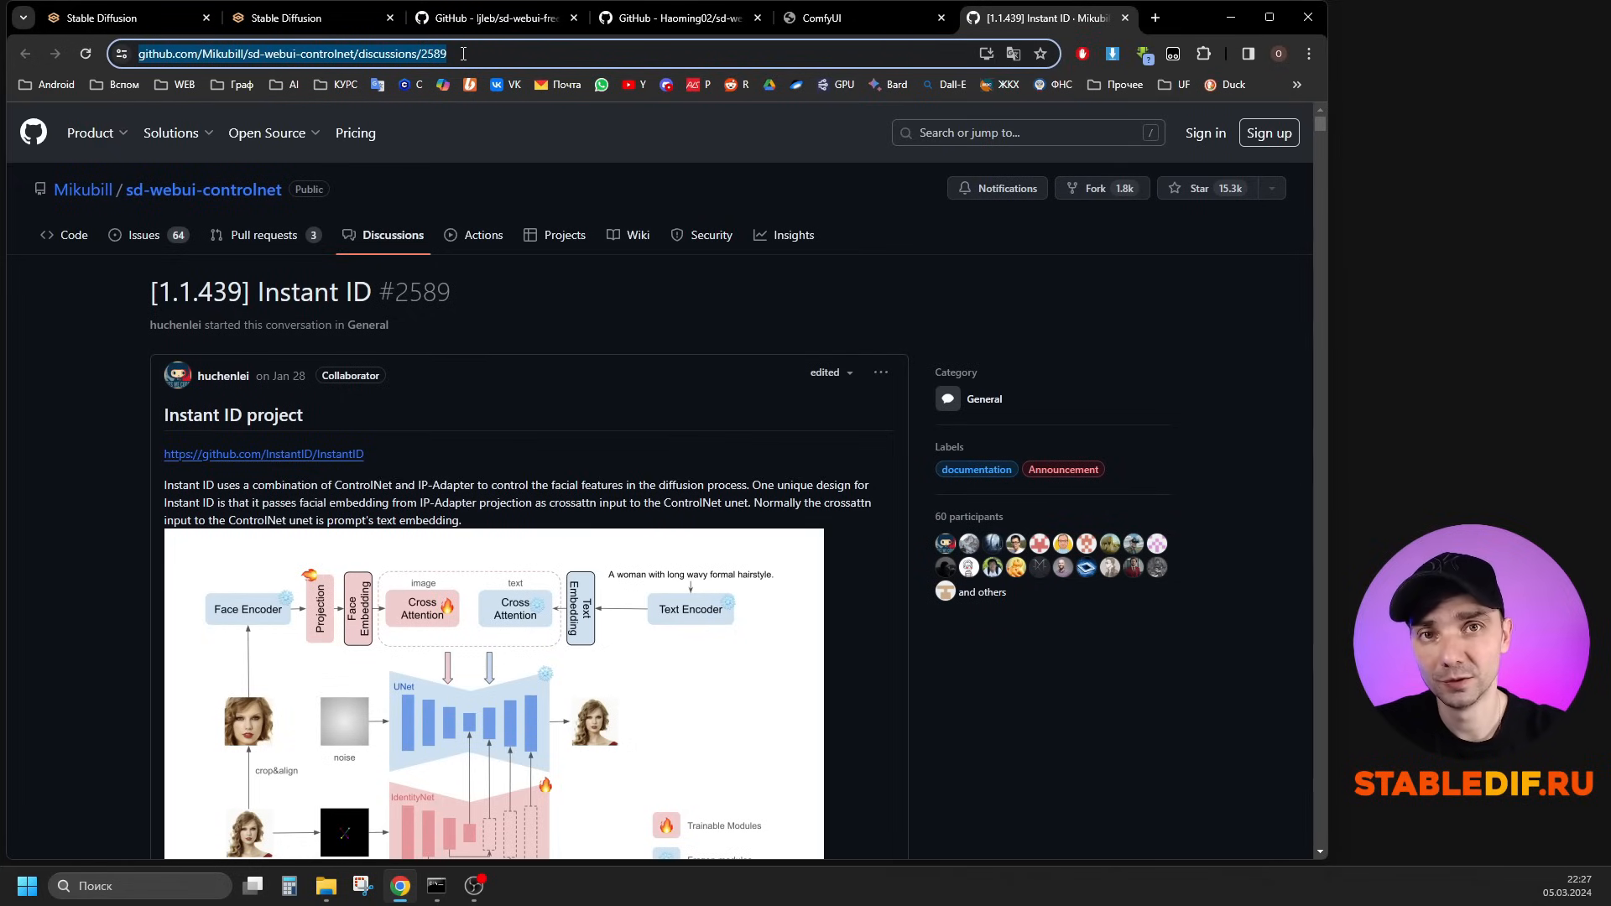
Read the Download models section of the Instant ID discussion on GitHub, highlighting the required names ip-adapter_instant_id_sdxl and control_instant_id_sdxl.
{"action": "scroll", "coordinate": [200, 413], "scroll_direction": "down", "scroll_amount": 9}
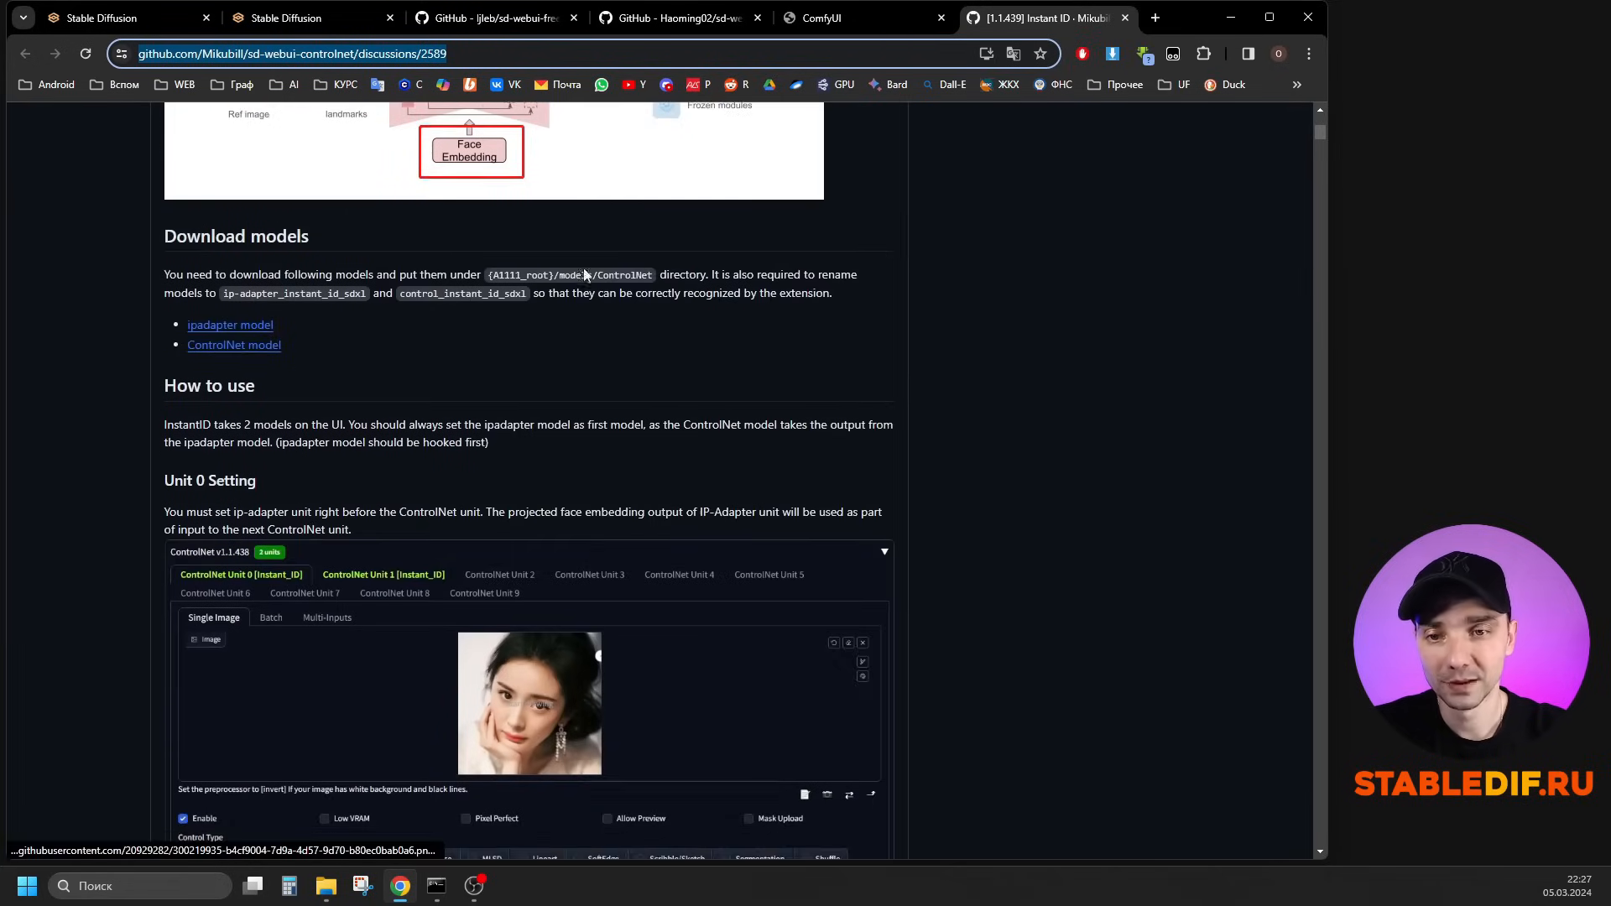
{"action": "scroll", "coordinate": [200, 413], "scroll_direction": "up", "scroll_amount": 2}
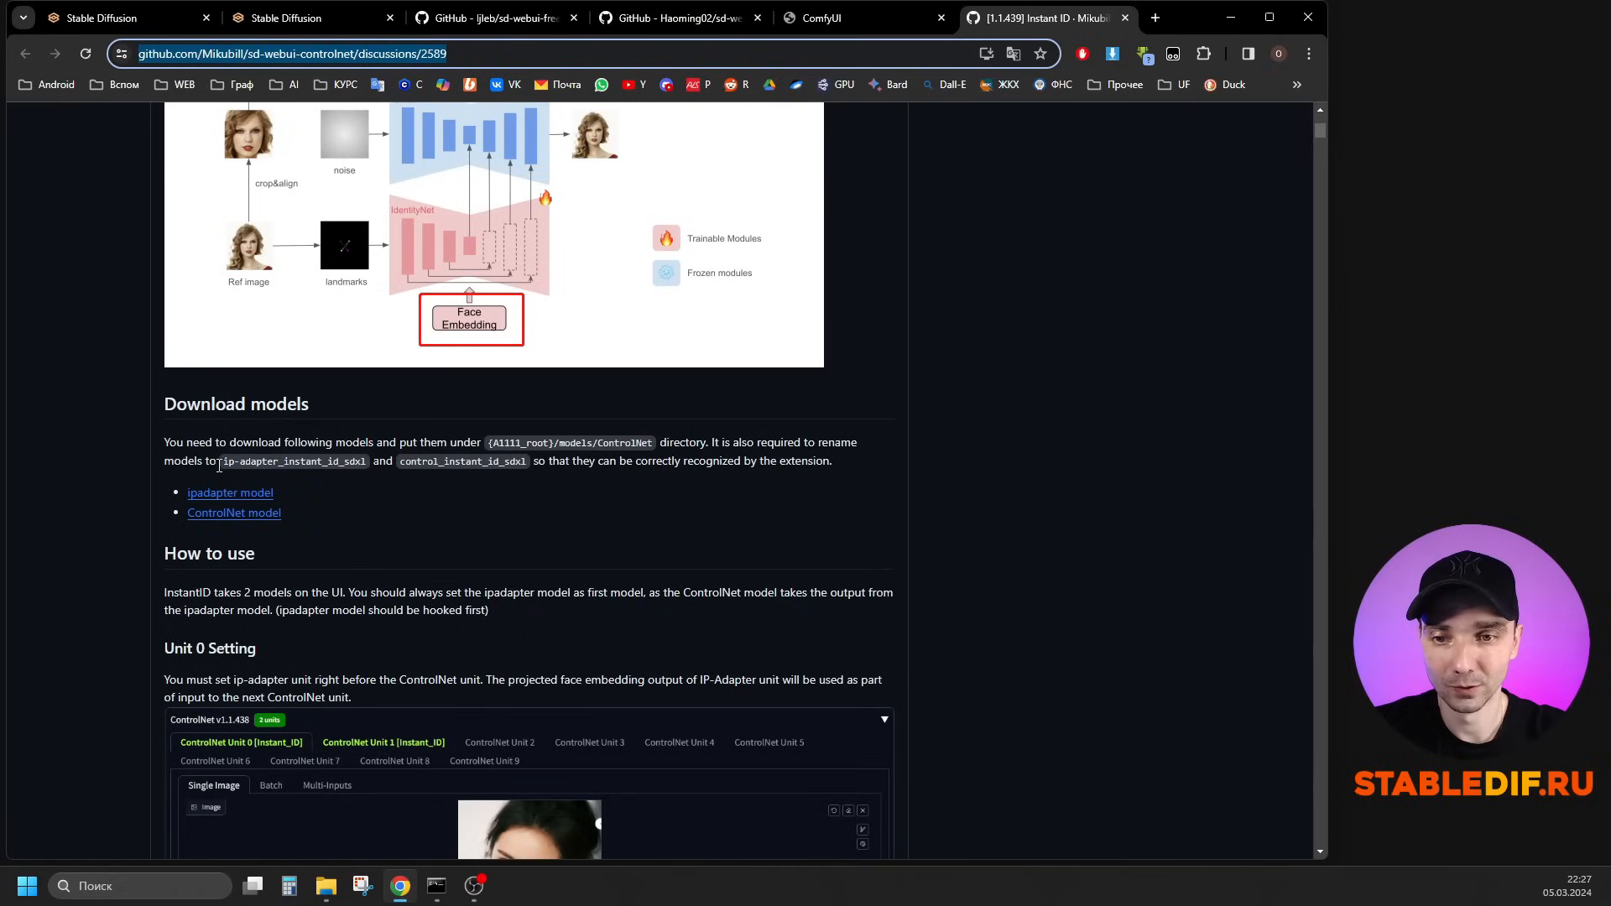
{"action": "left_click_drag", "start_coordinate": [225, 461], "coordinate": [366, 463]}
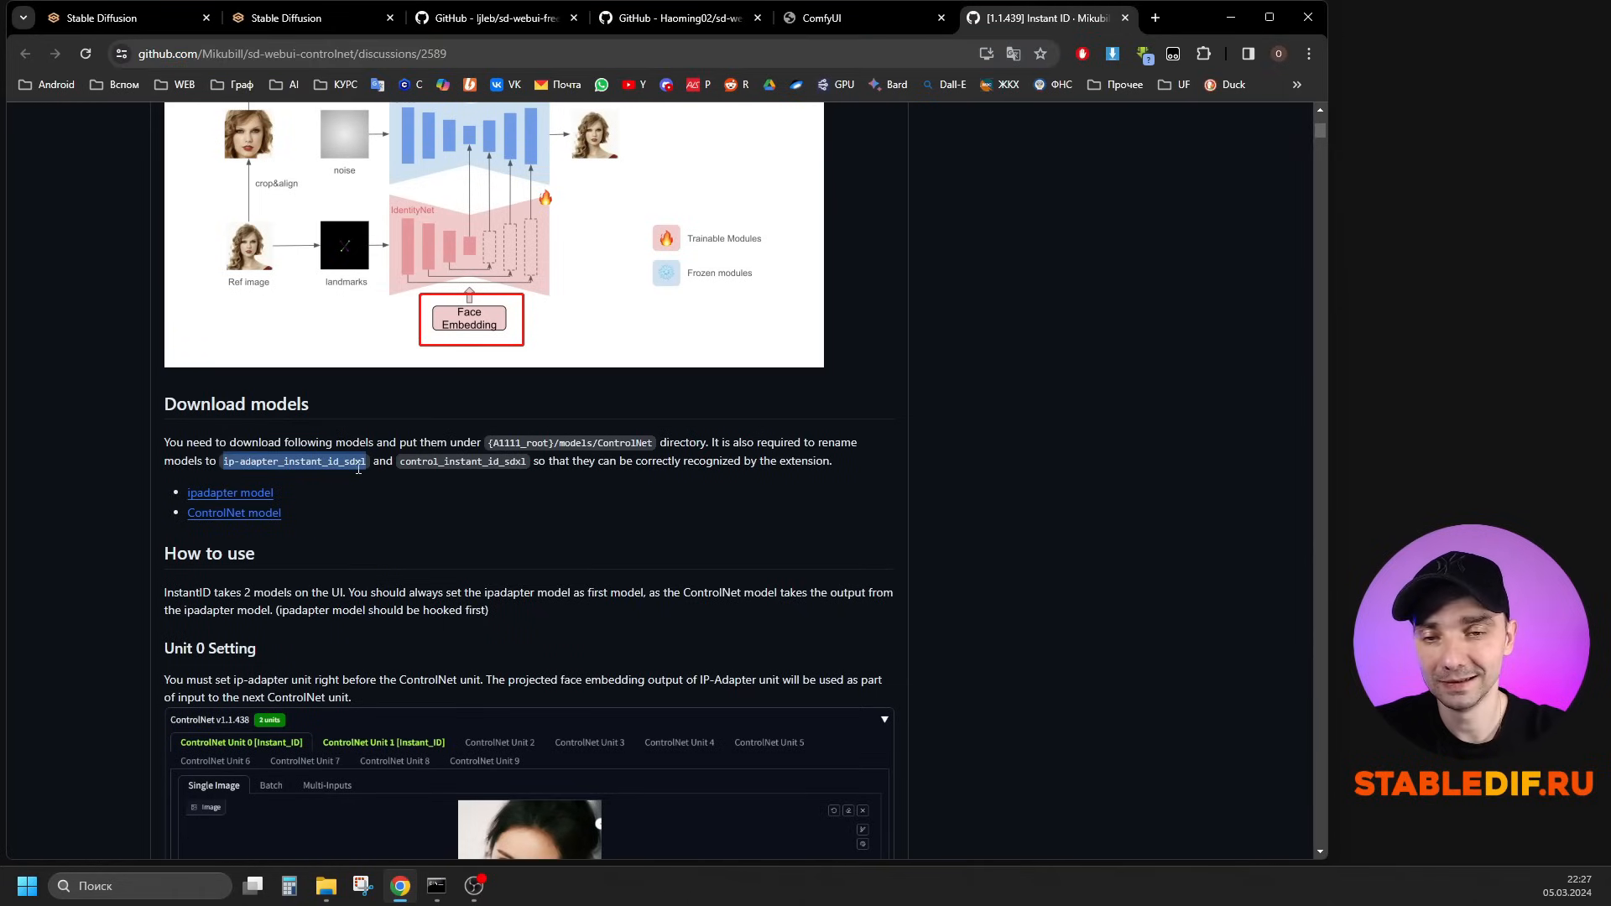
{"action": "left_click_drag", "start_coordinate": [401, 463], "coordinate": [531, 467]}
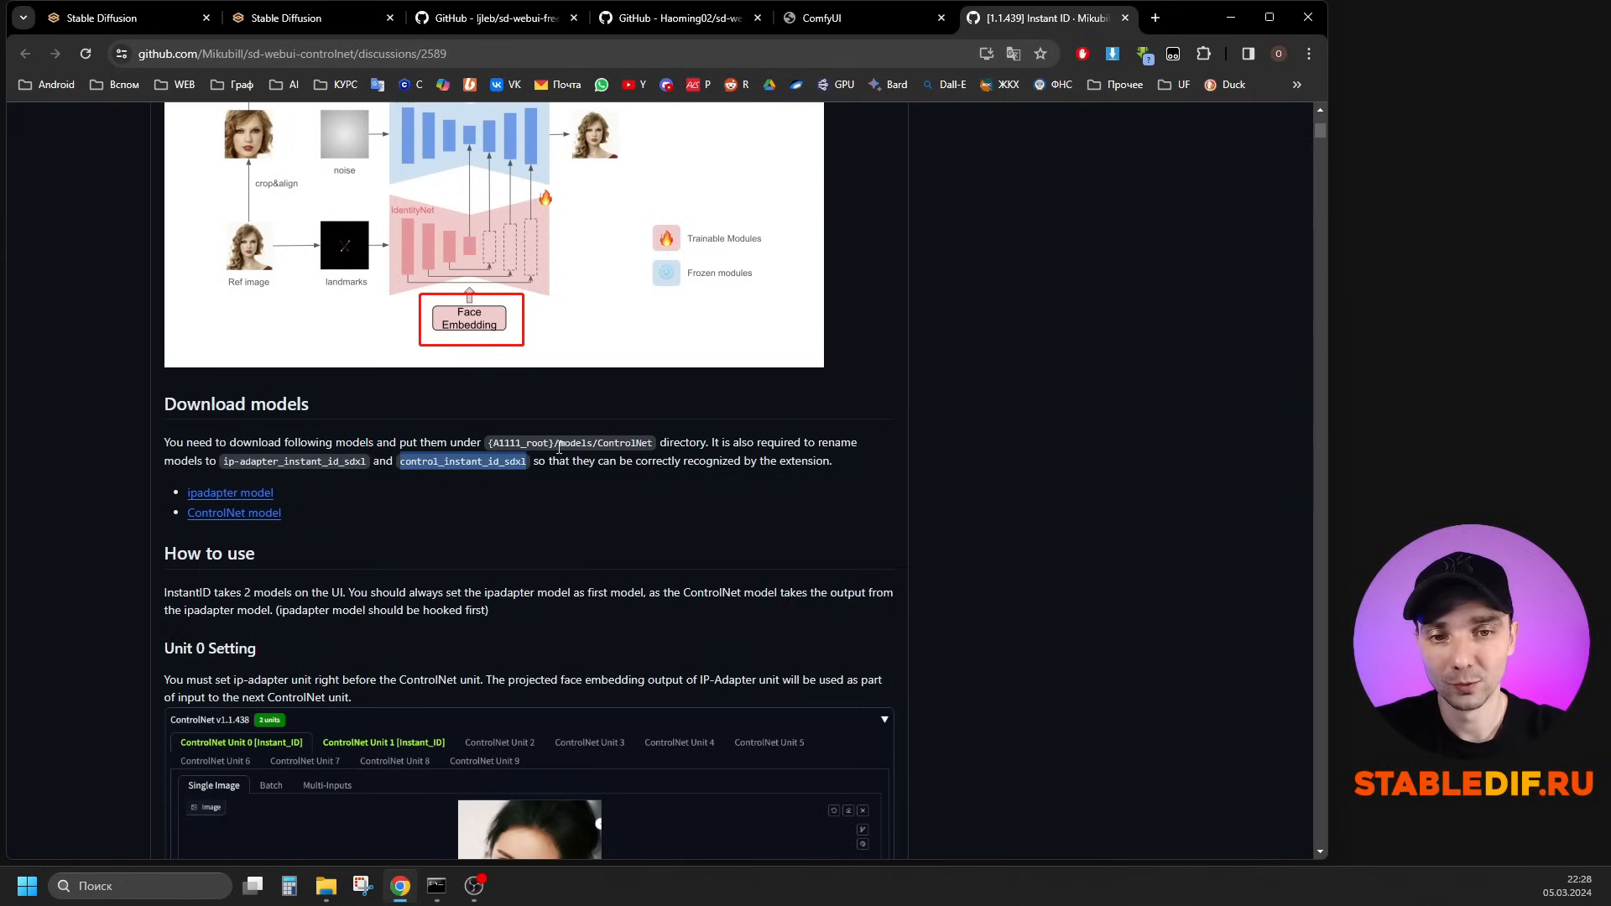
{"action": "left_click", "coordinate": [344, 526]}
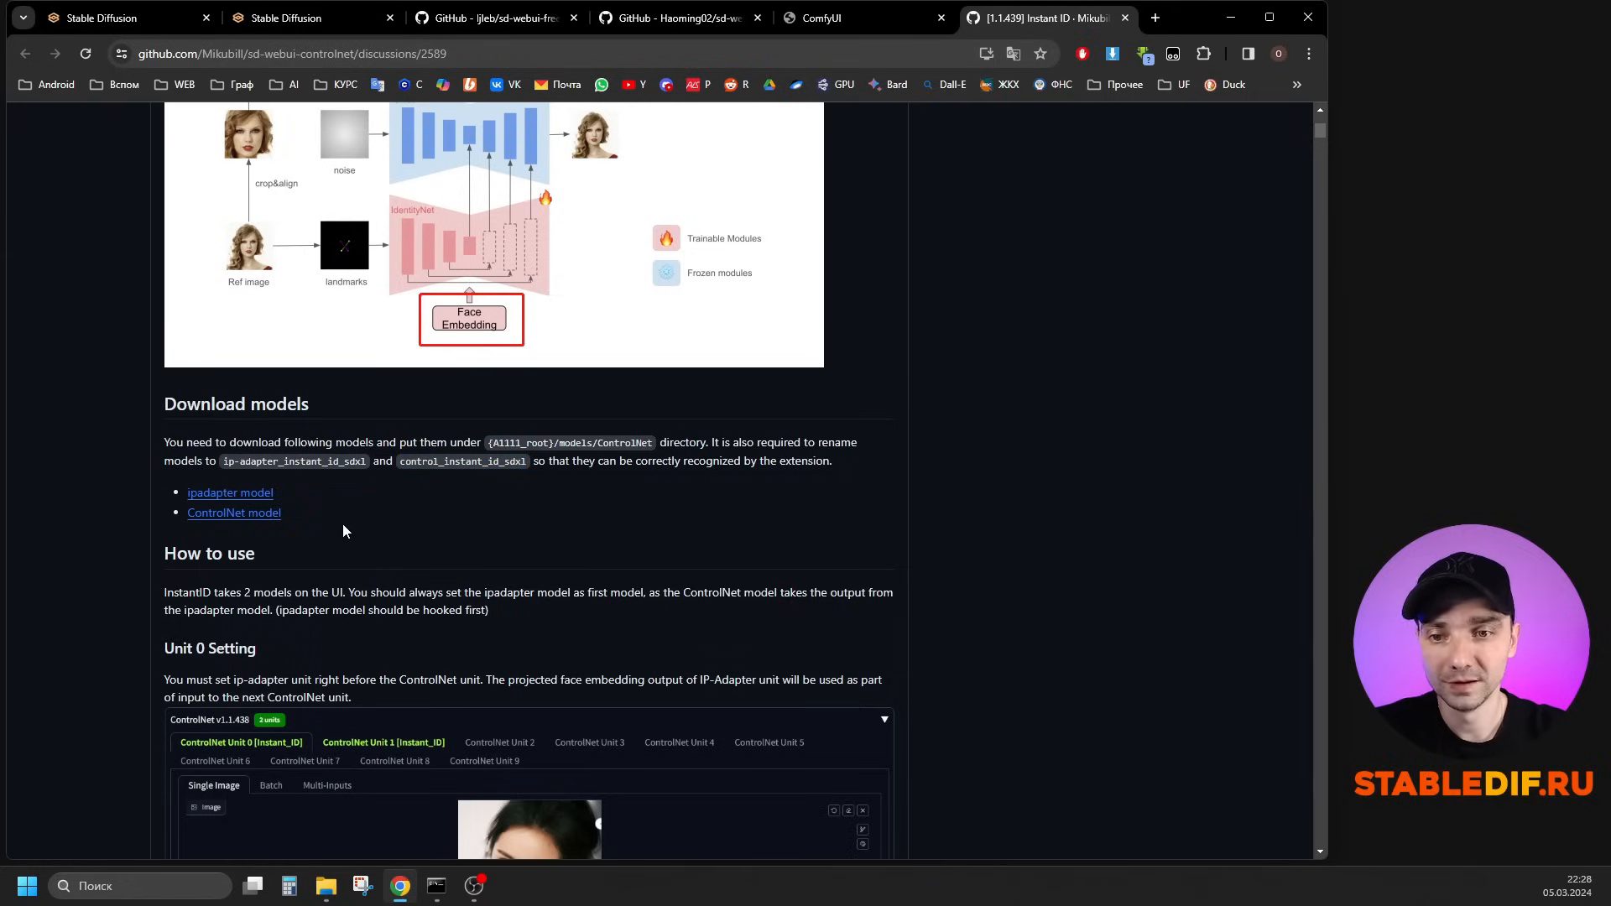
Check the default file names offered when downloading the ipadapter model and the ControlNet model, without saving either file.
{"action": "left_click", "coordinate": [234, 497]}
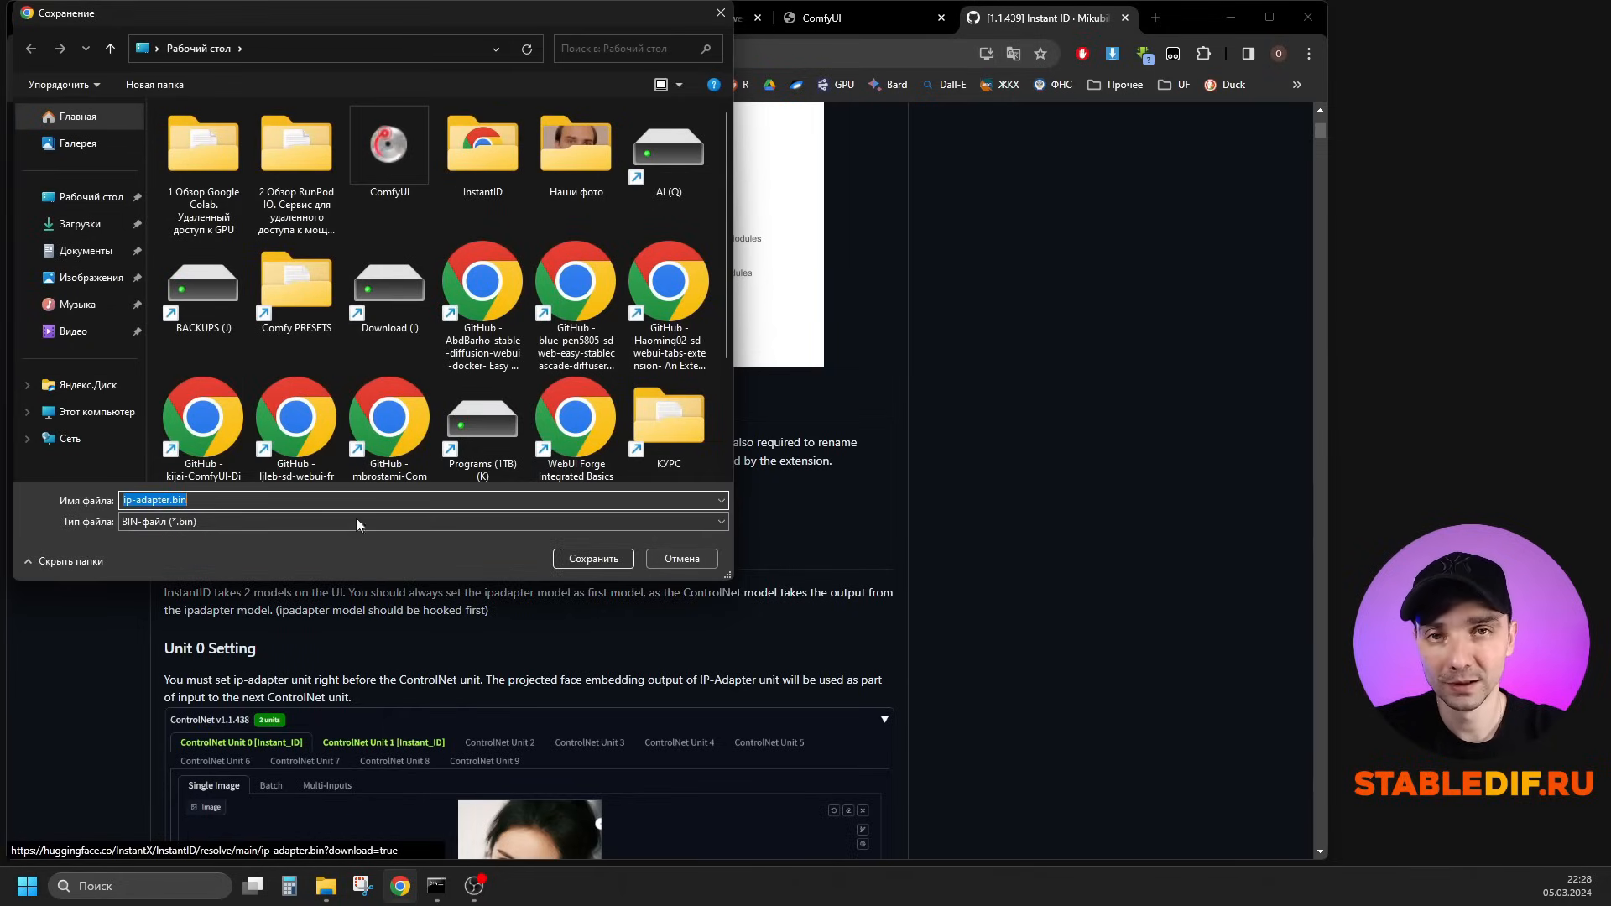
{"action": "left_click", "coordinate": [681, 559]}
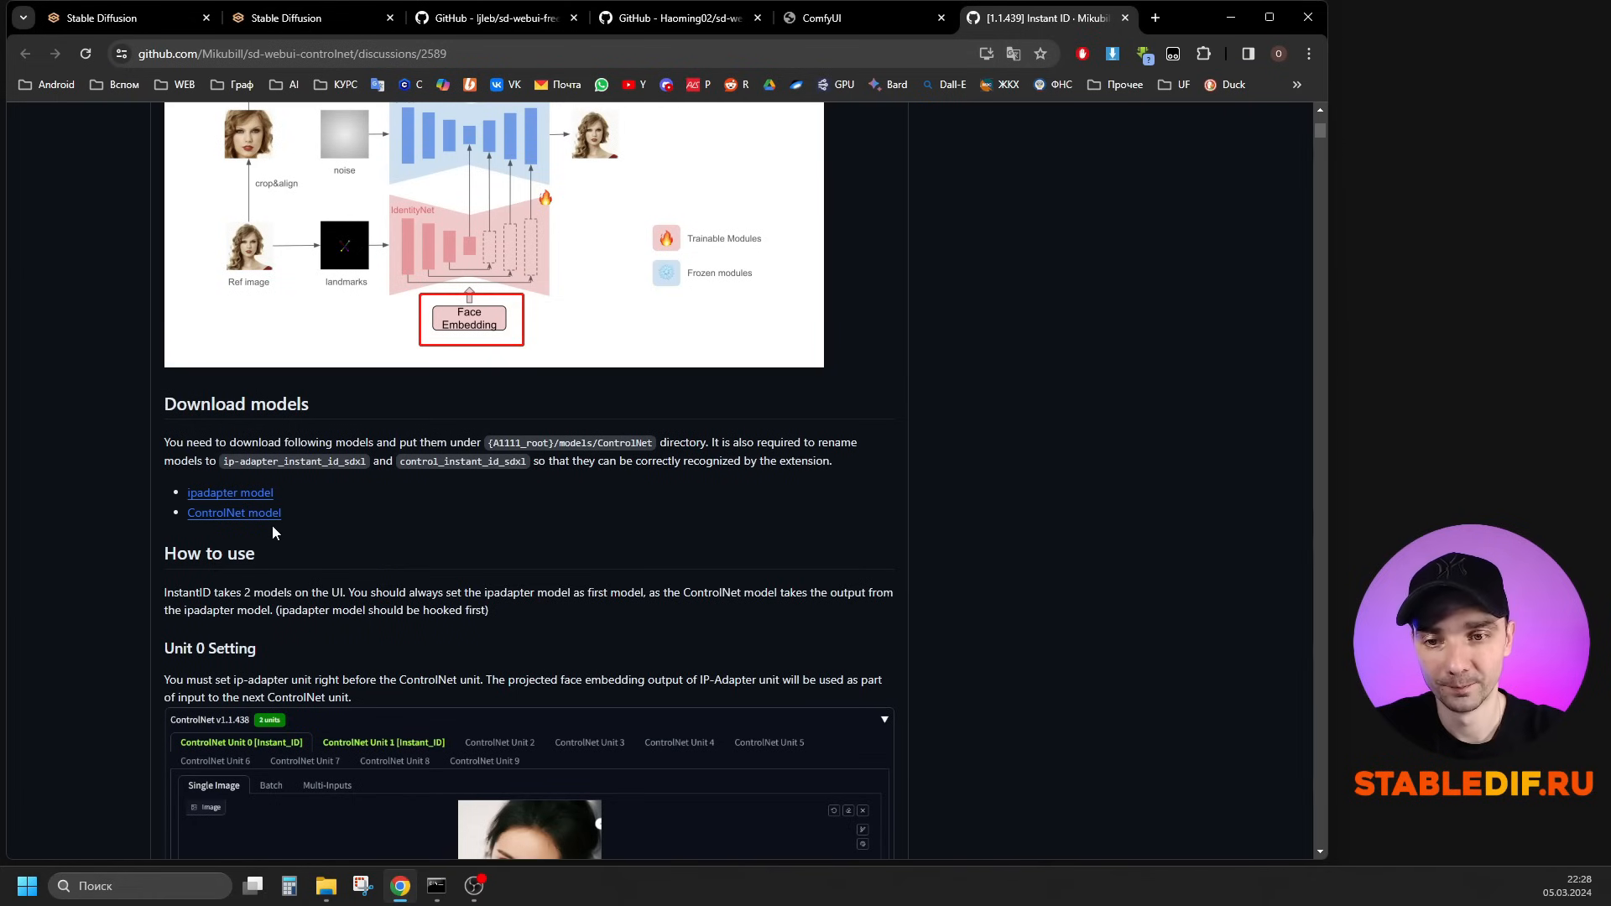
{"action": "left_click", "coordinate": [252, 514]}
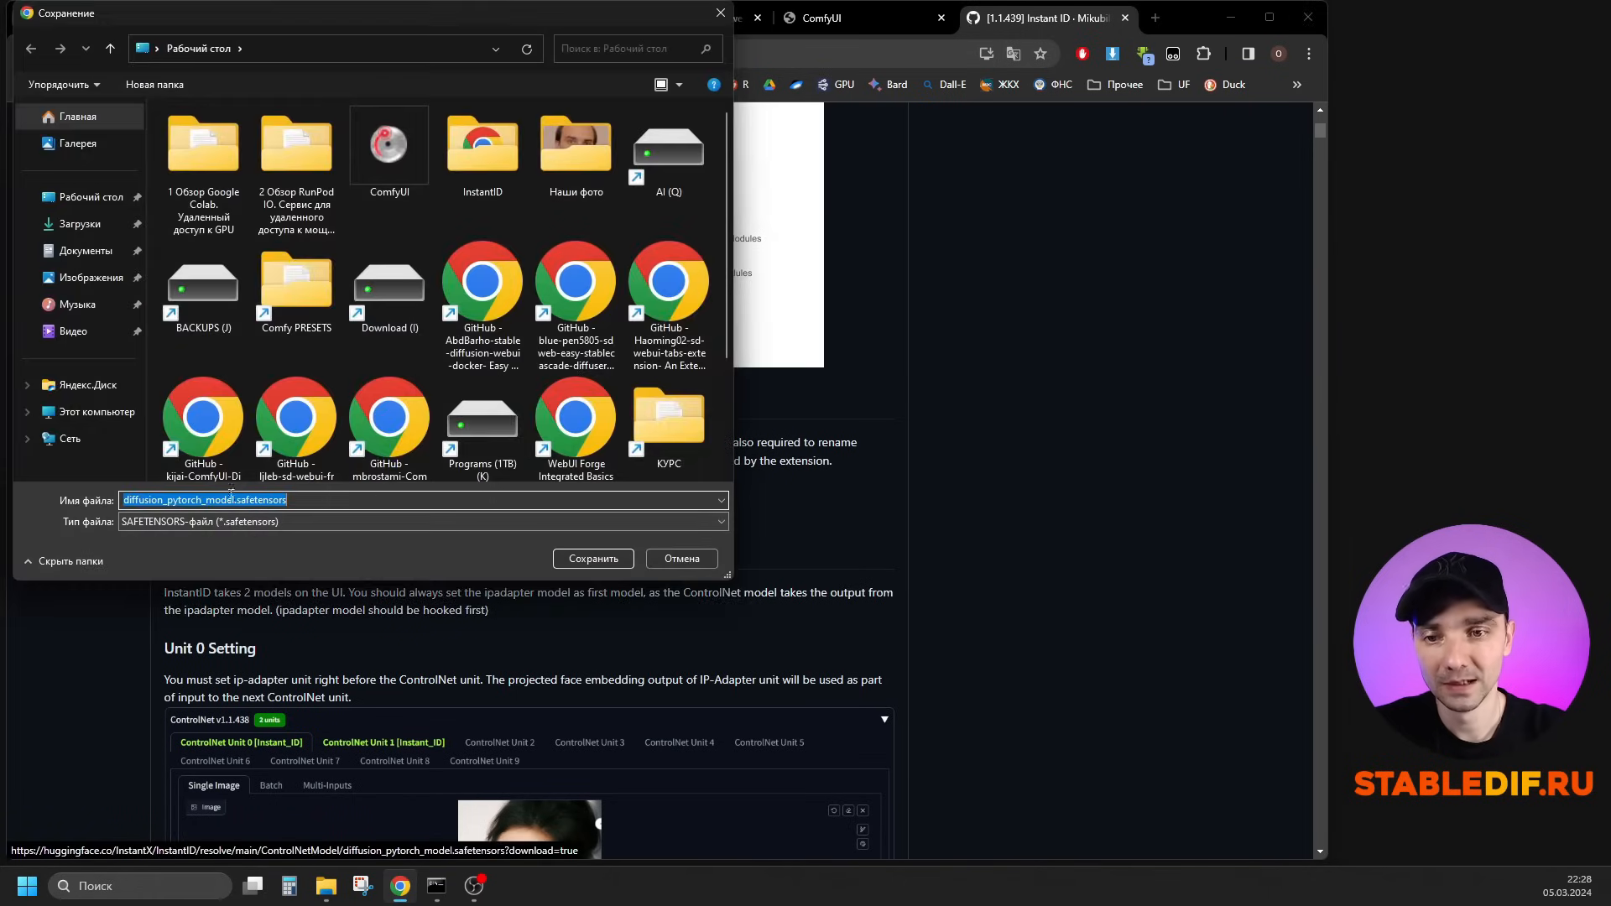
{"action": "left_click", "coordinate": [710, 561]}
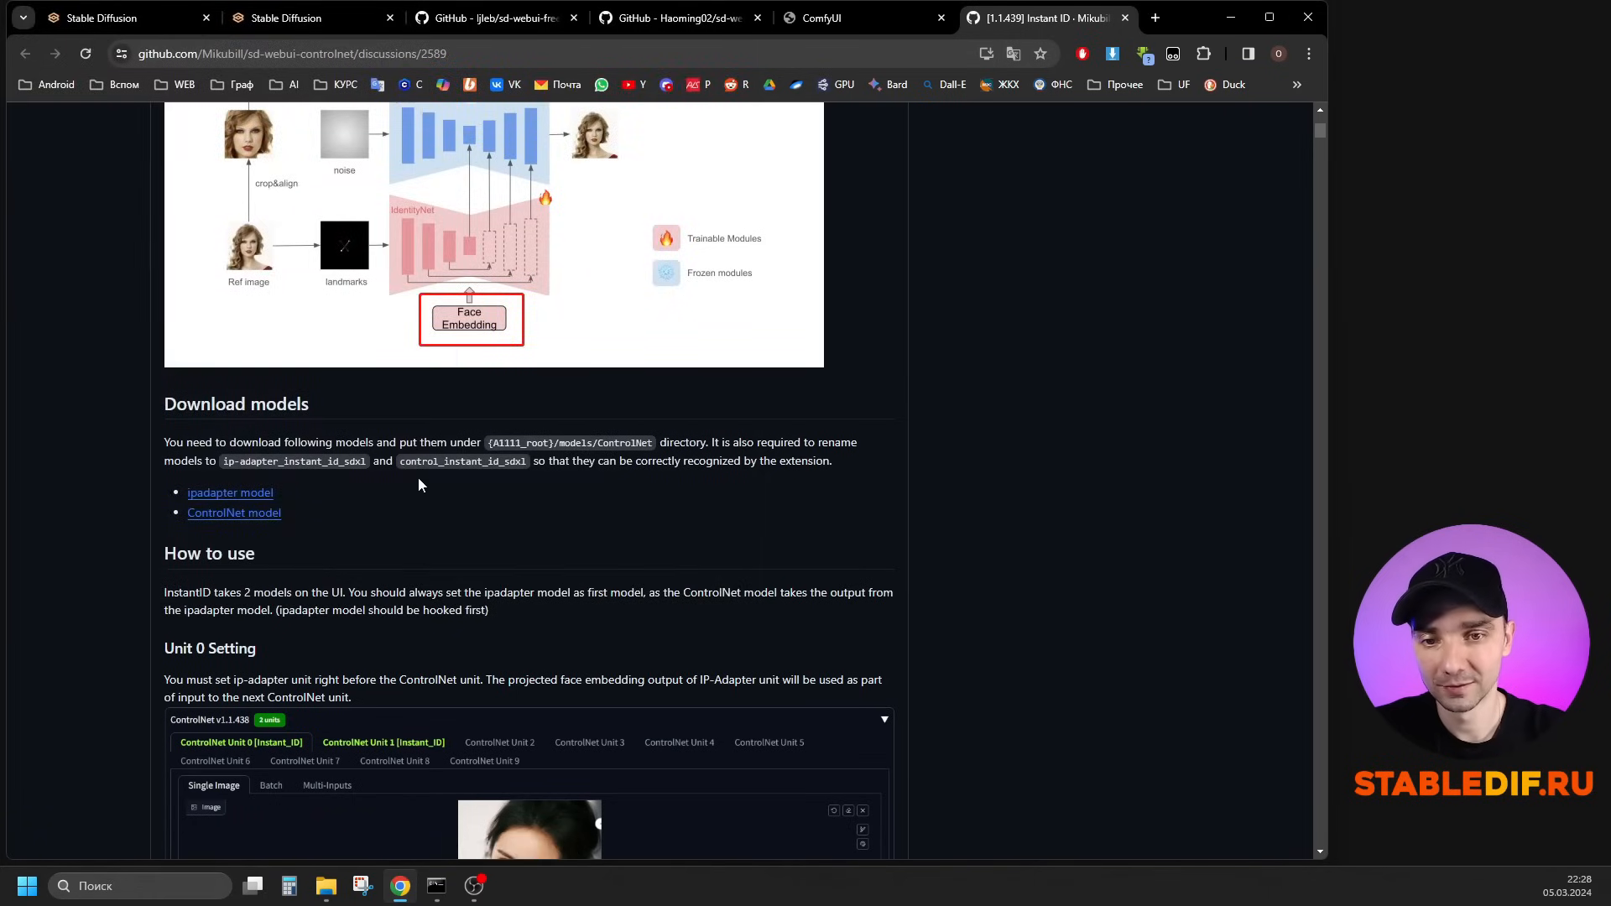
Compare the required Instant ID model names with the files in the webui/models/ControlNet folder.
{"action": "left_click_drag", "start_coordinate": [401, 462], "coordinate": [528, 462]}
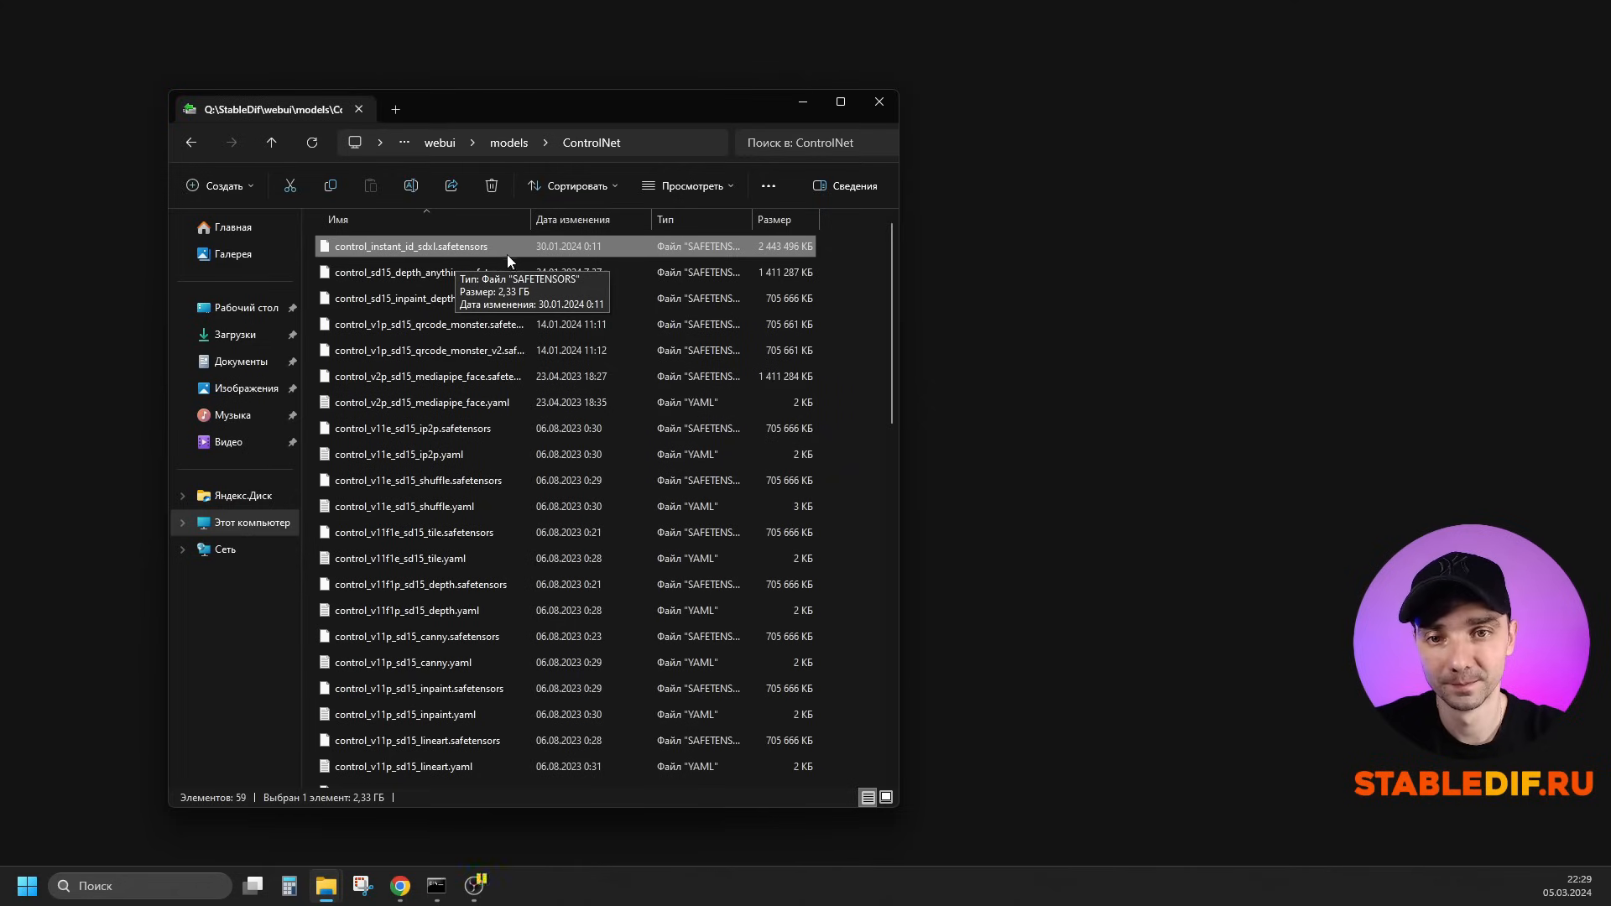
{"action": "scroll", "coordinate": [507, 255], "scroll_direction": "down", "scroll_amount": 12}
{"action": "left_click", "coordinate": [394, 410]}
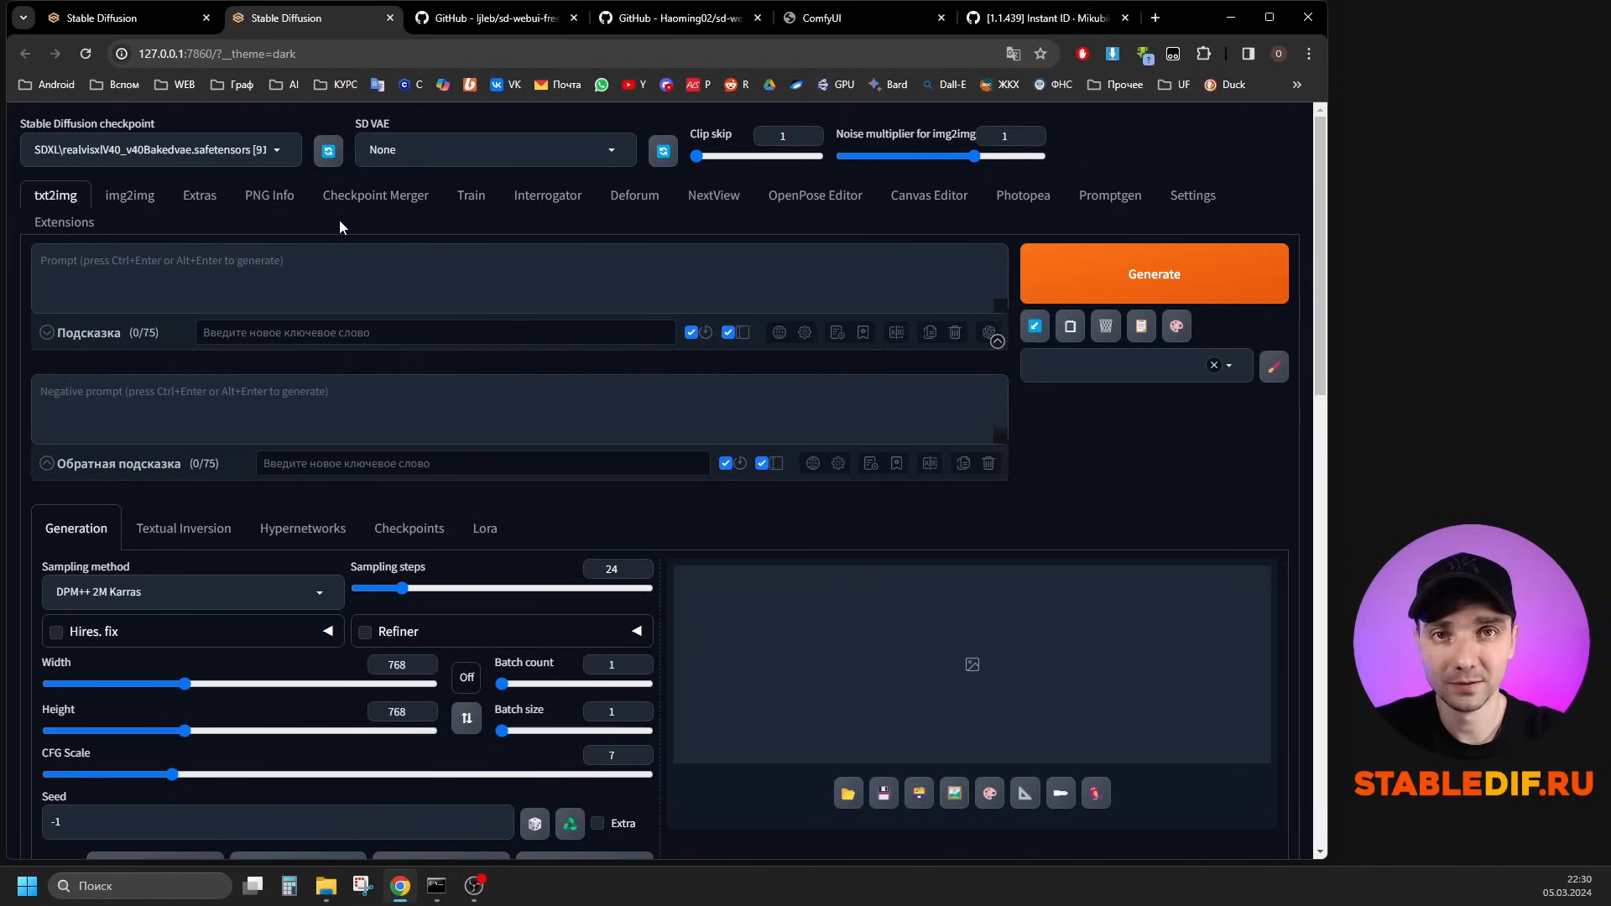
Review the ControlNet section in the Stable Diffusion web UI, checking the Instant_ID control type and the available units.
{"action": "scroll", "coordinate": [436, 419], "scroll_direction": "down", "scroll_amount": 15}
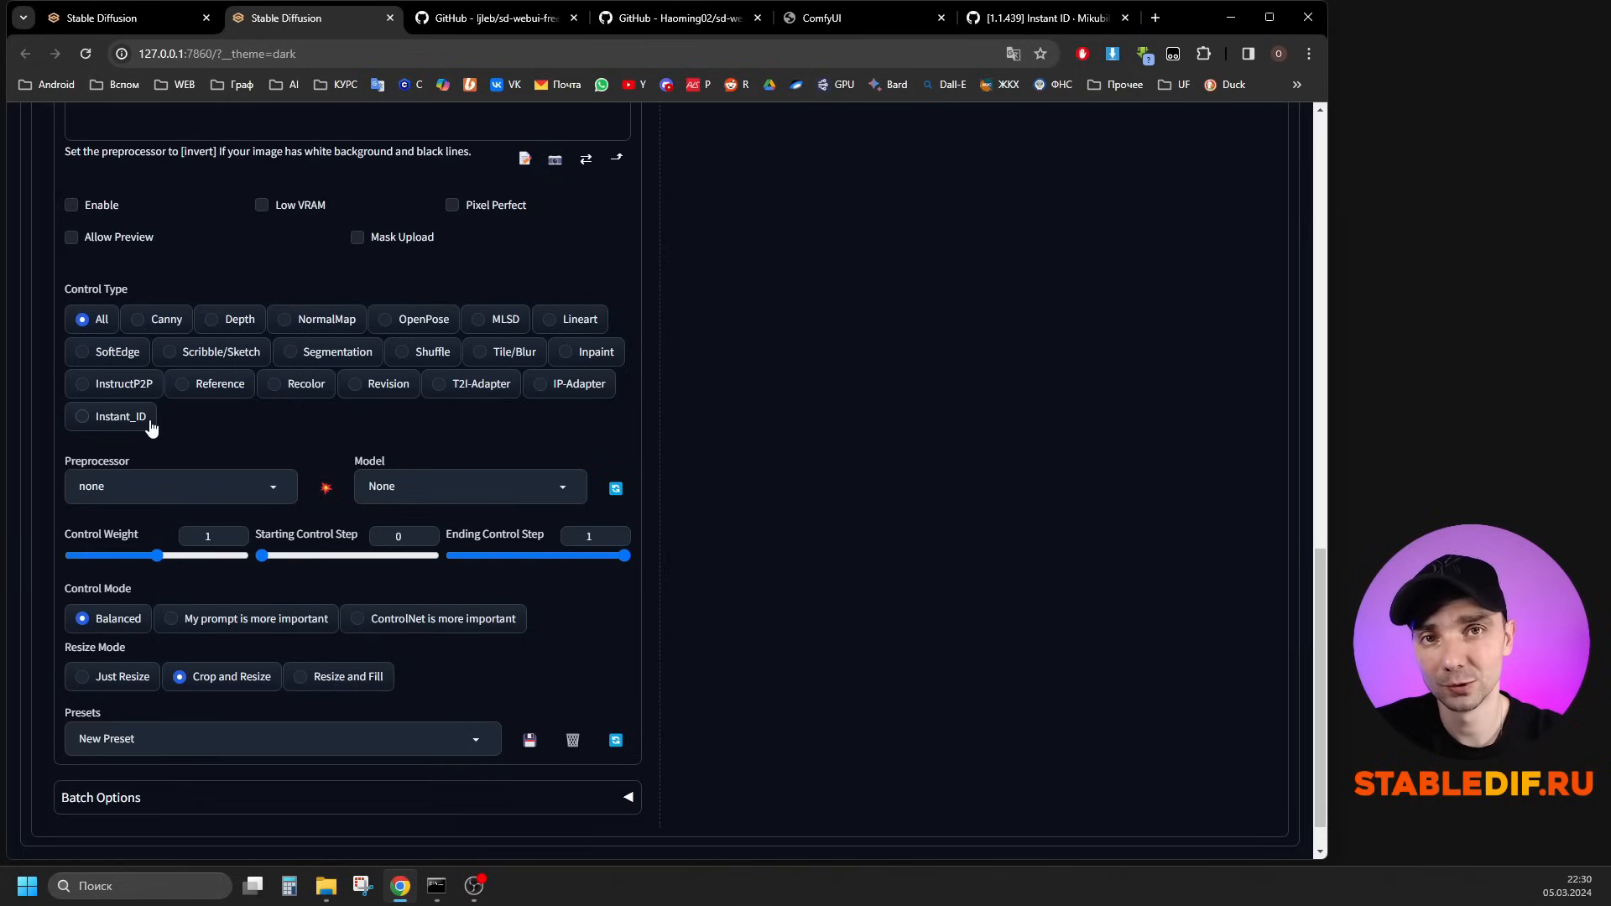
{"action": "scroll", "coordinate": [279, 673], "scroll_direction": "up", "scroll_amount": 3}
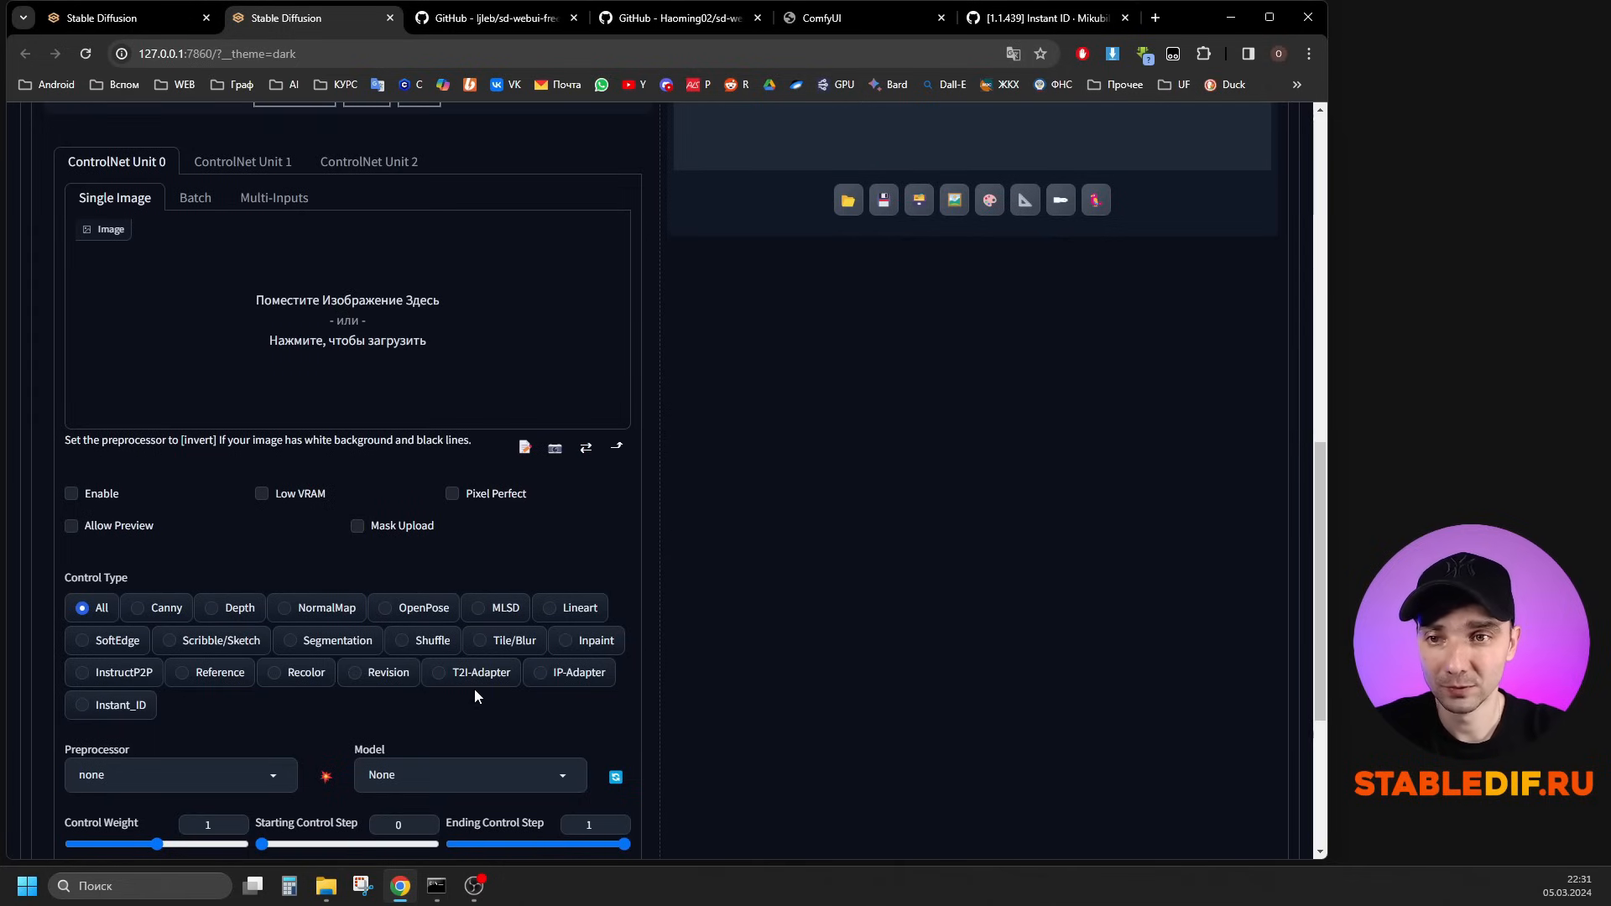
{"action": "scroll", "coordinate": [475, 695], "scroll_direction": "up", "scroll_amount": 2}
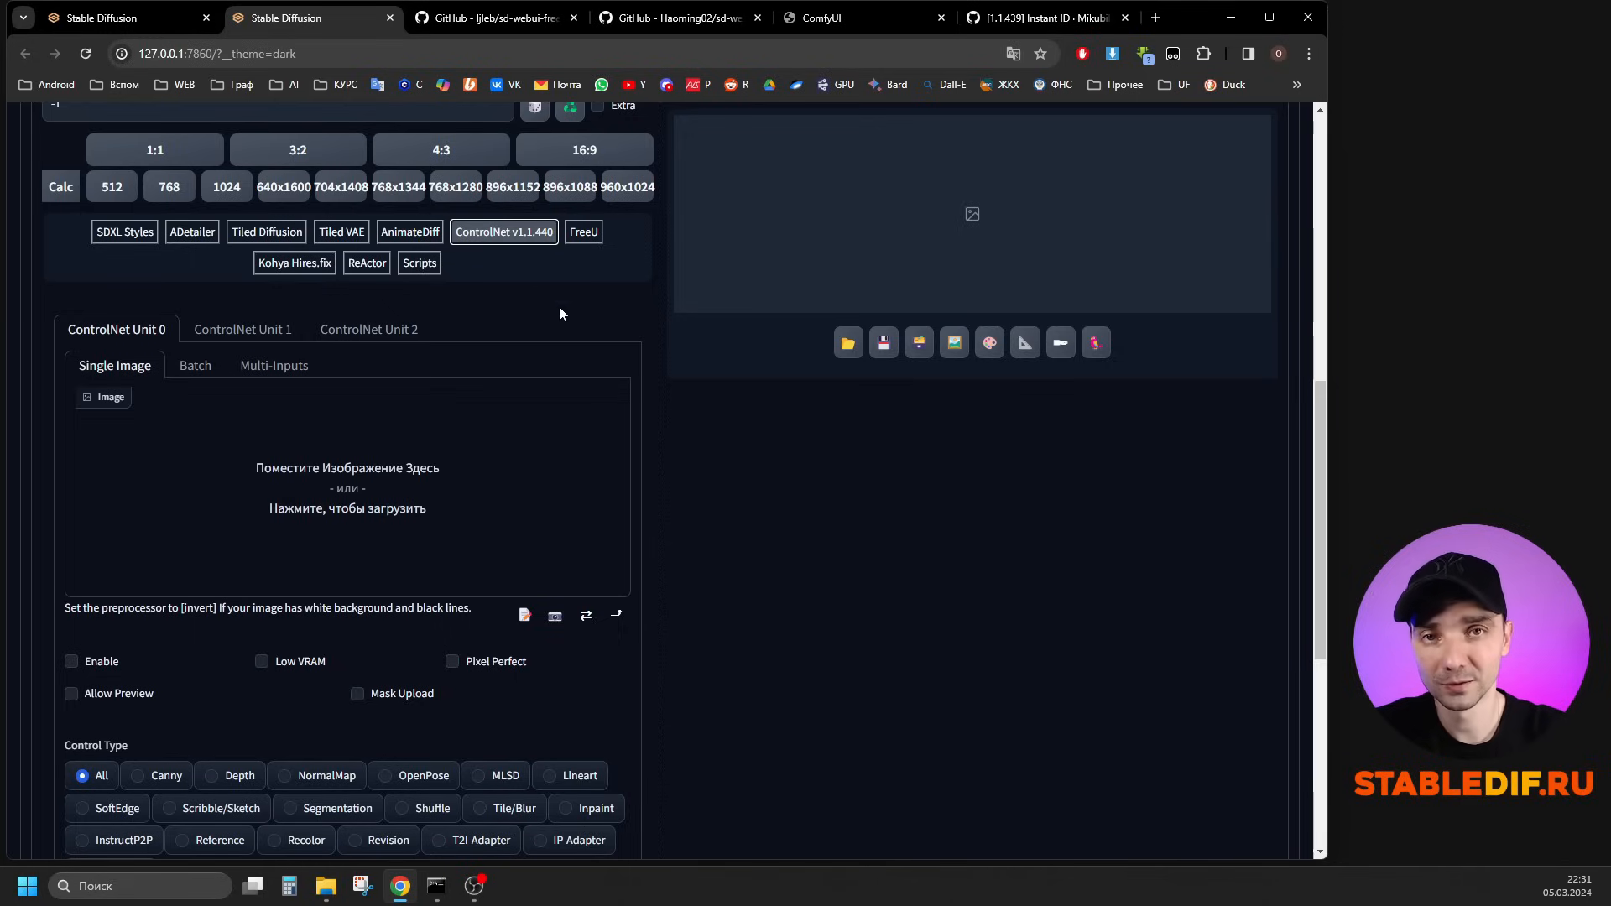
{"action": "scroll", "coordinate": [579, 403], "scroll_direction": "up", "scroll_amount": 3}
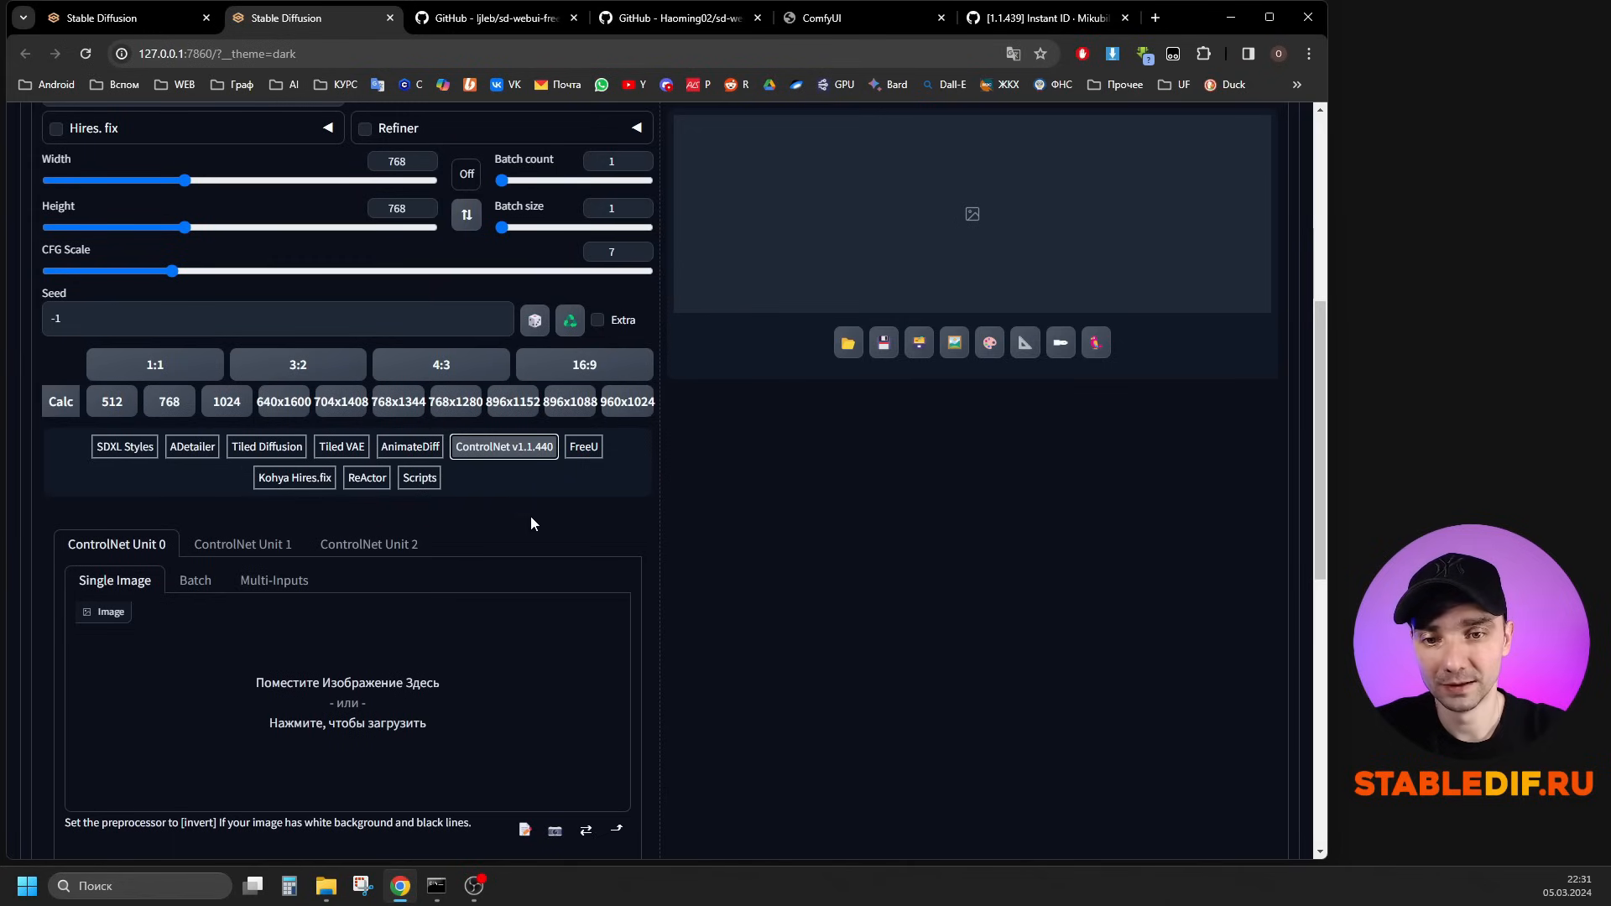
{"action": "scroll", "coordinate": [520, 537], "scroll_direction": "down", "scroll_amount": 8}
{"action": "scroll", "coordinate": [585, 501], "scroll_direction": "up", "scroll_amount": 3}
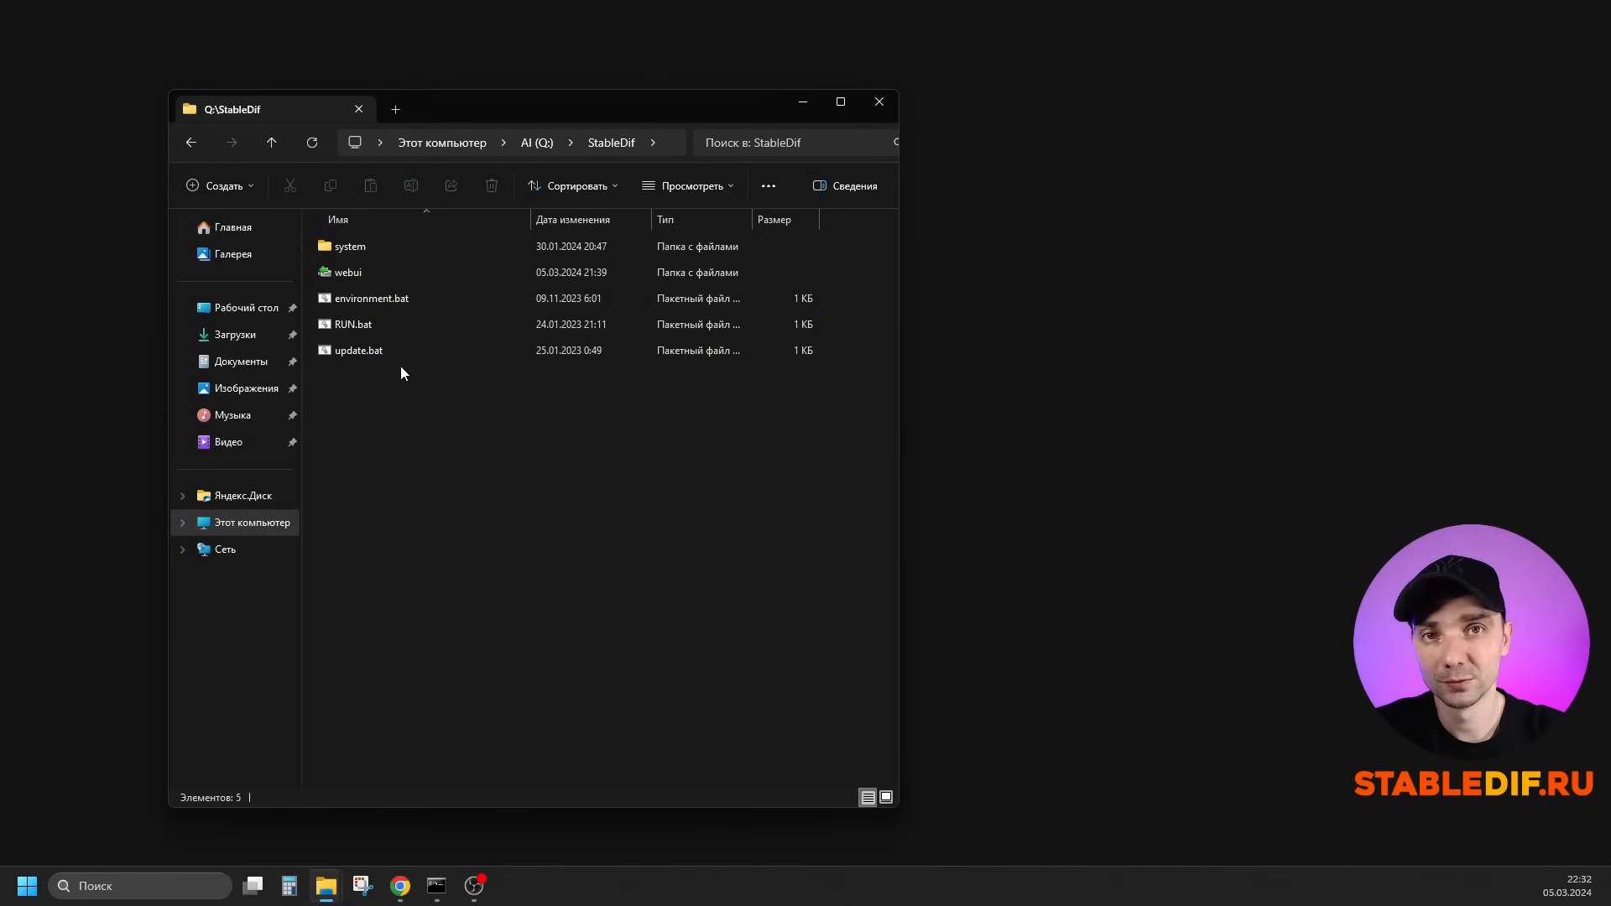
{"action": "left_click", "coordinate": [358, 350]}
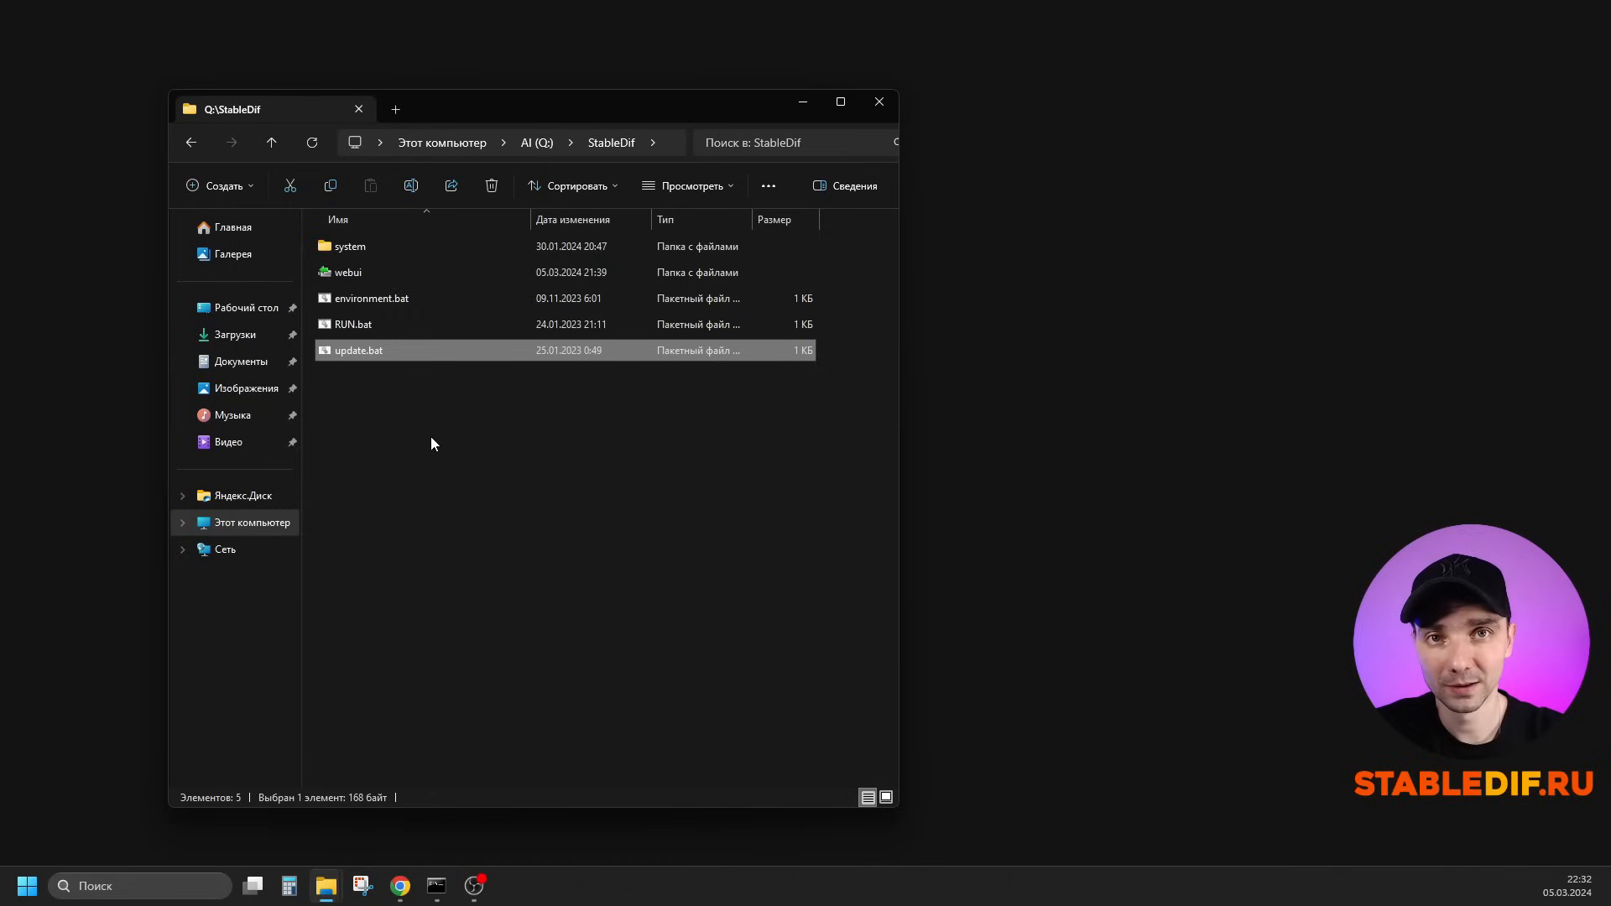
{"action": "left_click", "coordinate": [391, 379]}
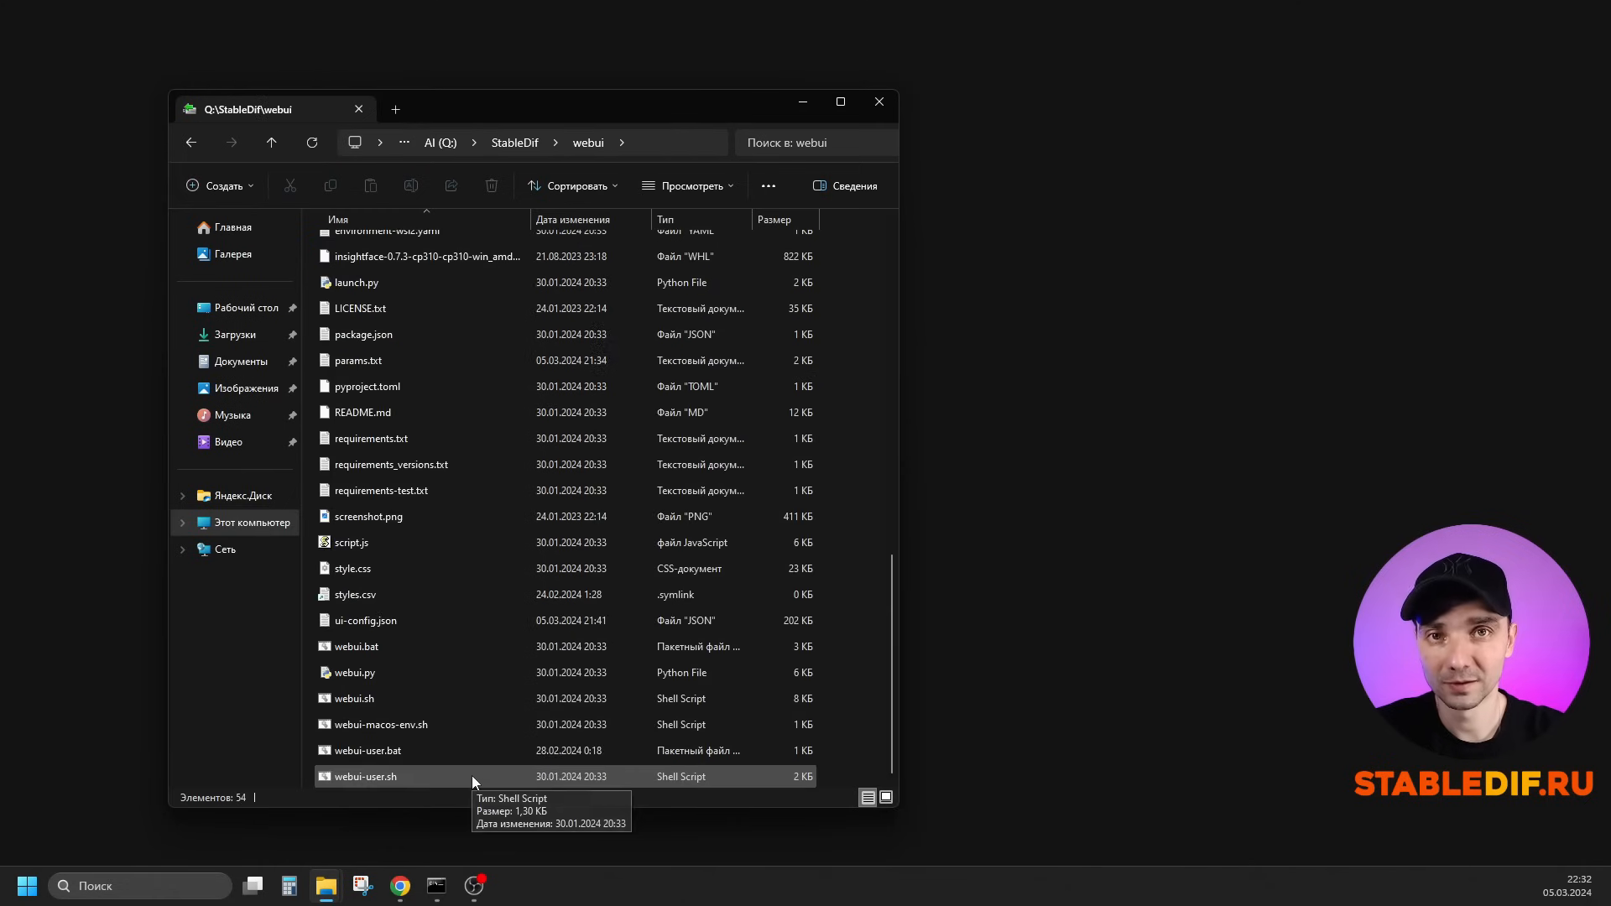
{"action": "left_click", "coordinate": [354, 754]}
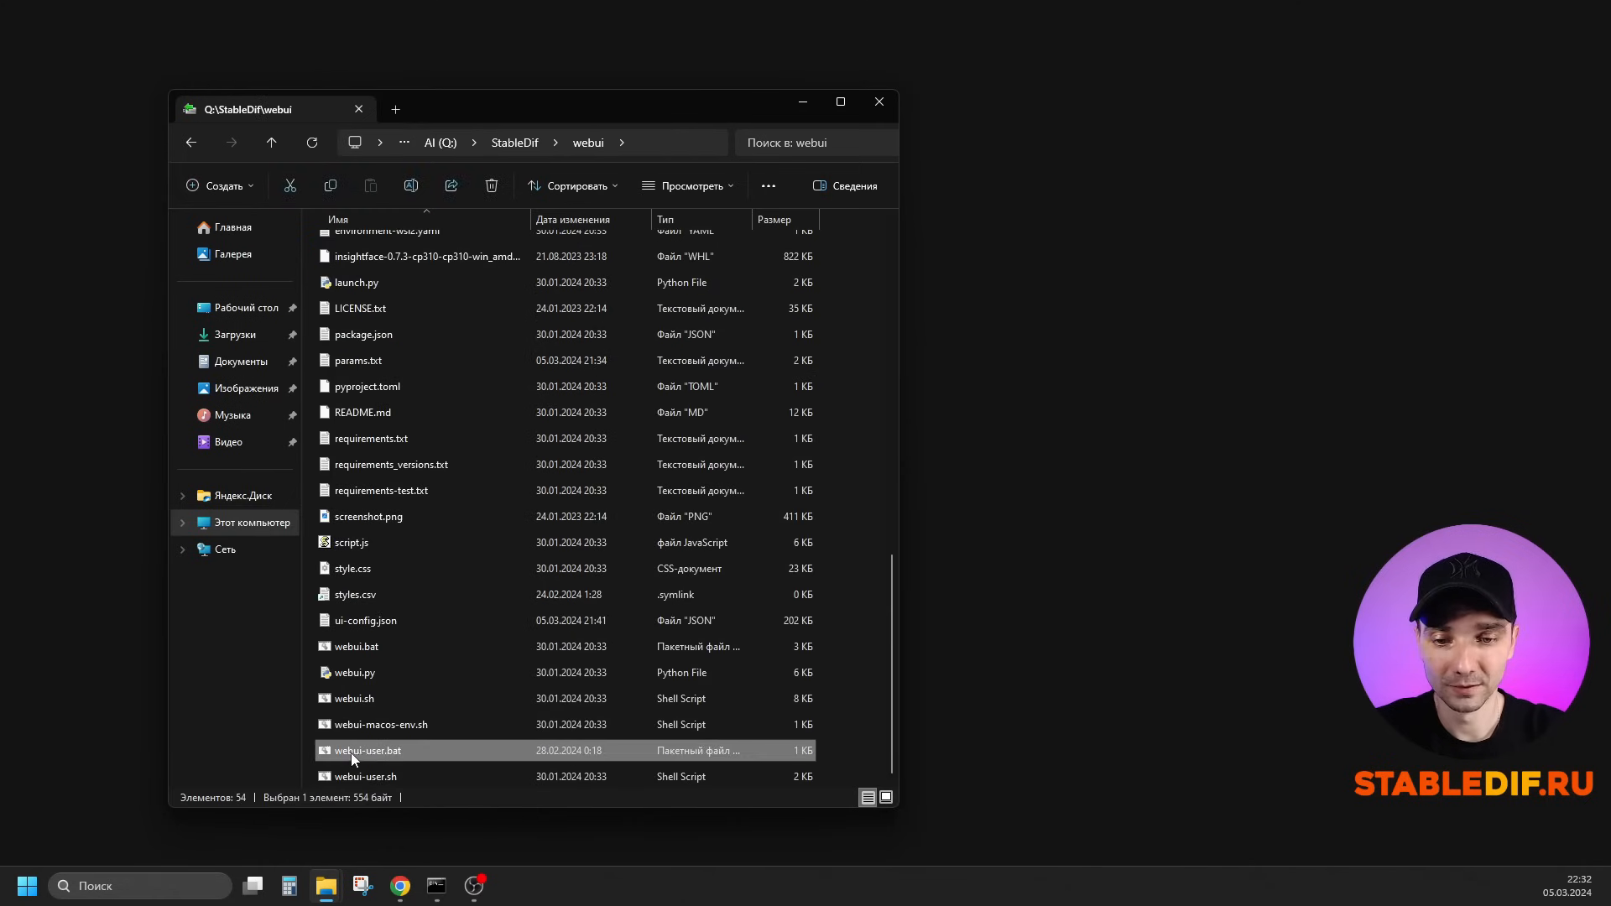
{"action": "right_click", "coordinate": [372, 754]}
{"action": "left_click", "coordinate": [447, 362]}
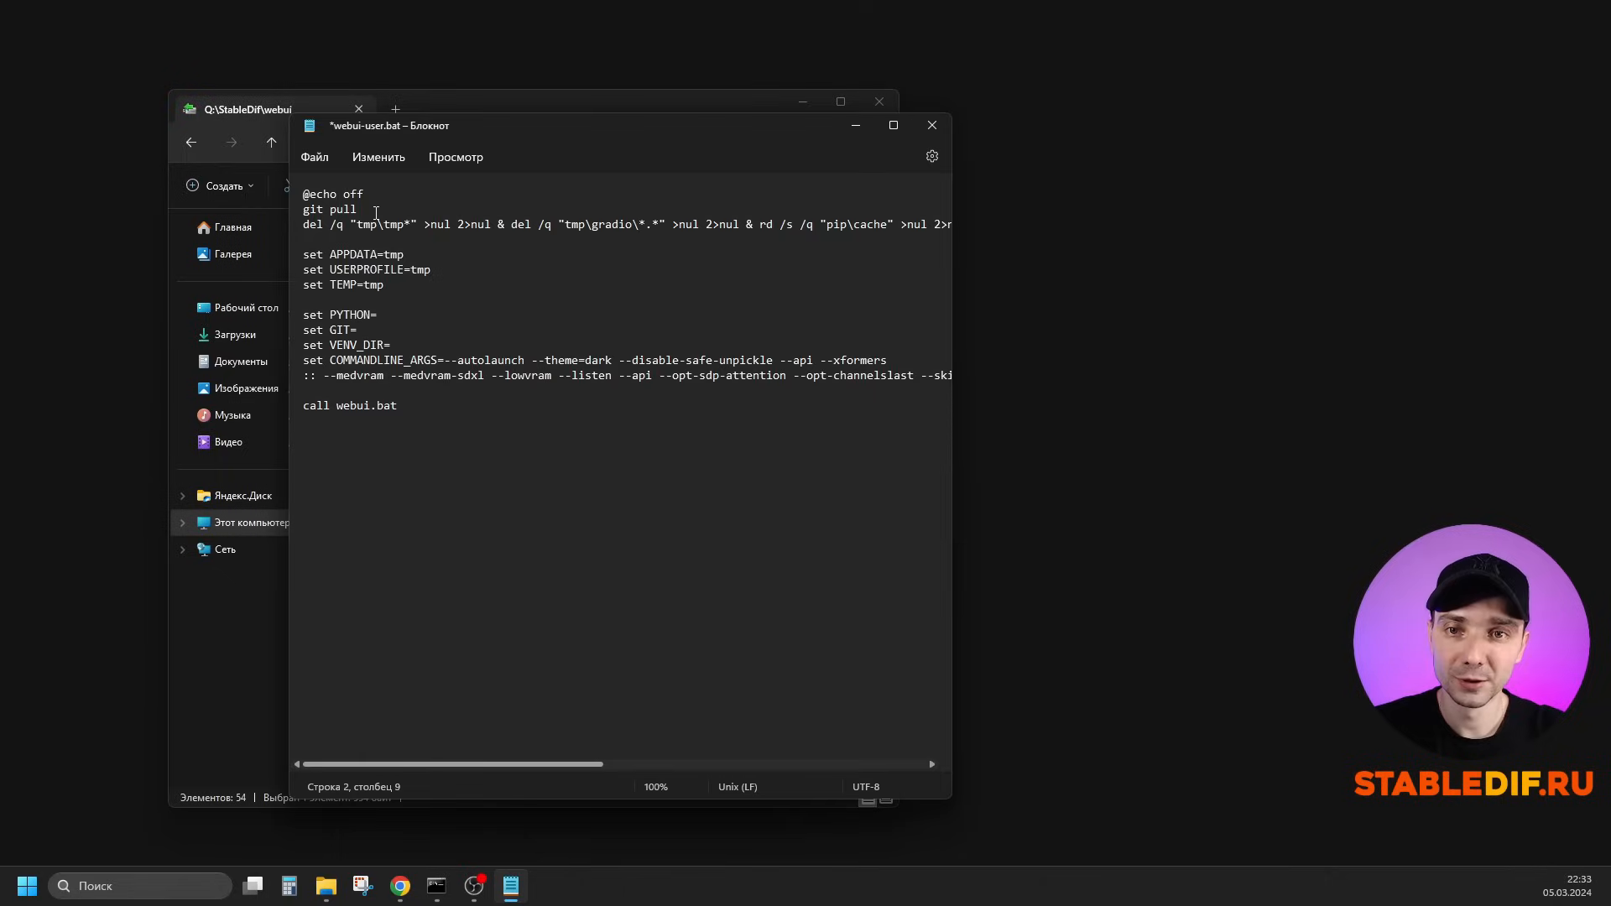
Remove the git pull line from webui-user.bat and close the file.
{"action": "left_click", "coordinate": [371, 211]}
{"action": "left_click_drag", "start_coordinate": [362, 211], "coordinate": [299, 214]}
{"action": "left_click", "coordinate": [315, 157]}
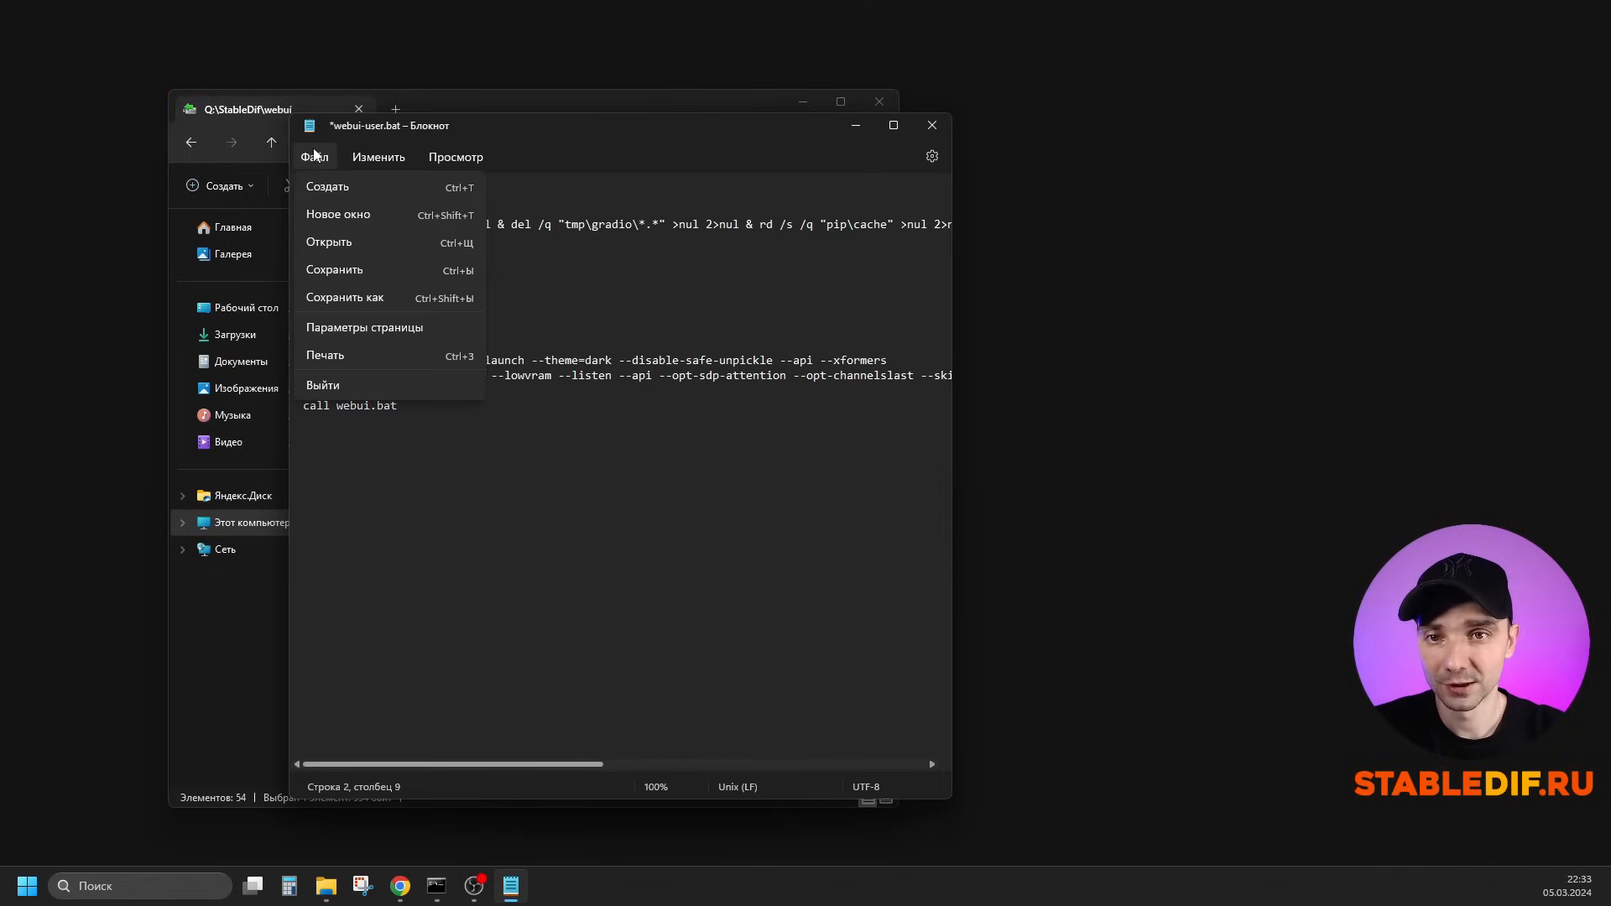
{"action": "left_click", "coordinate": [379, 134]}
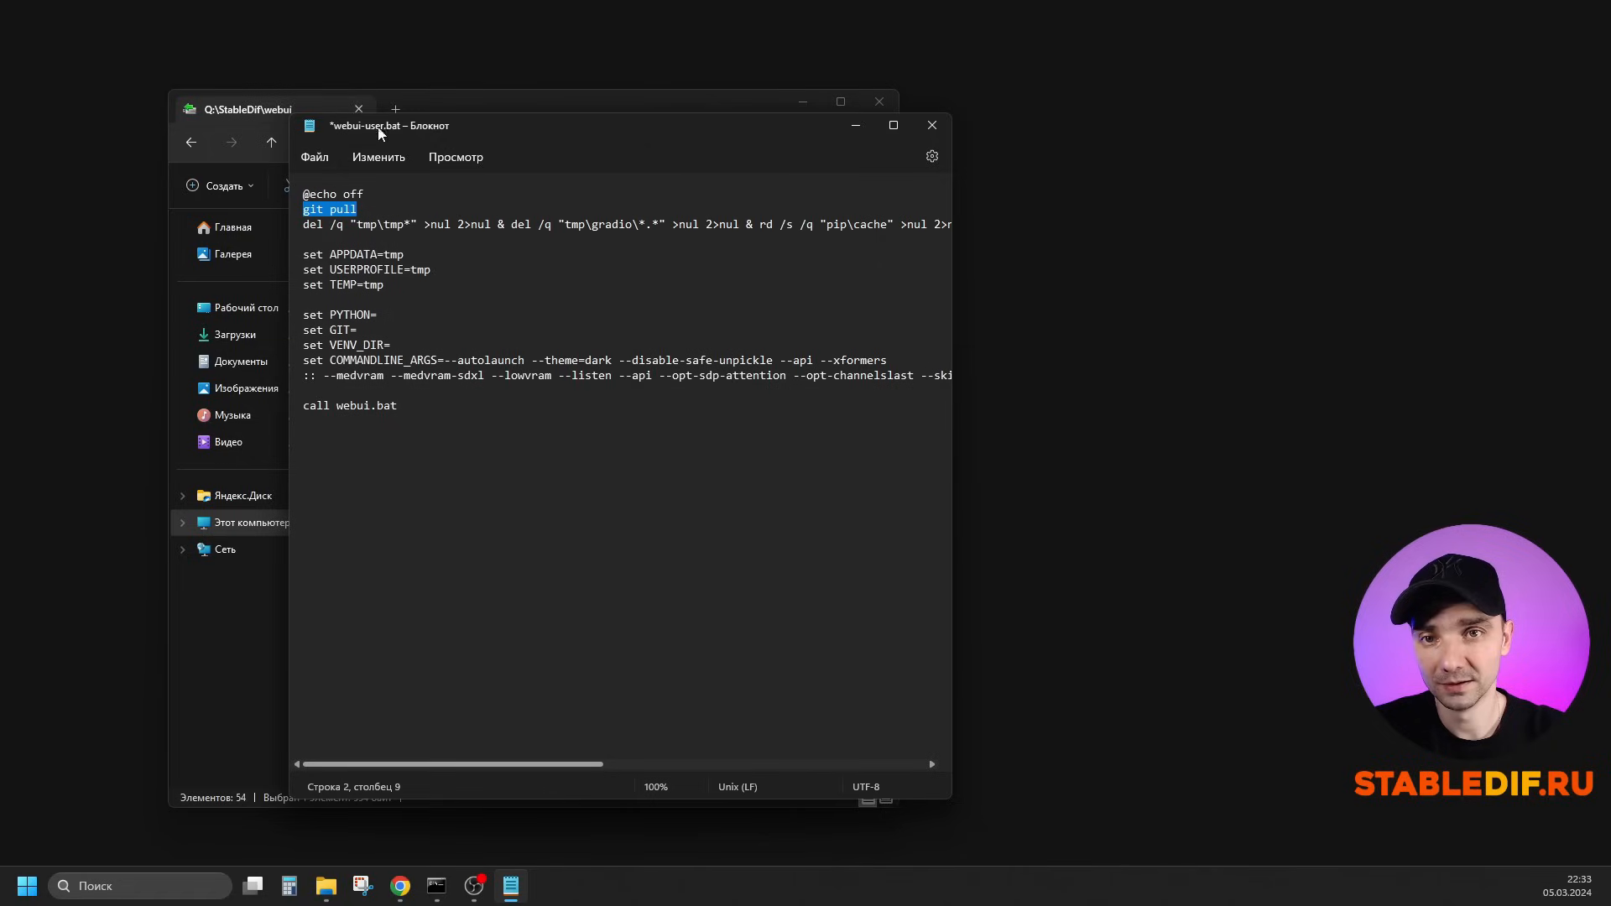
{"action": "left_click", "coordinate": [376, 209]}
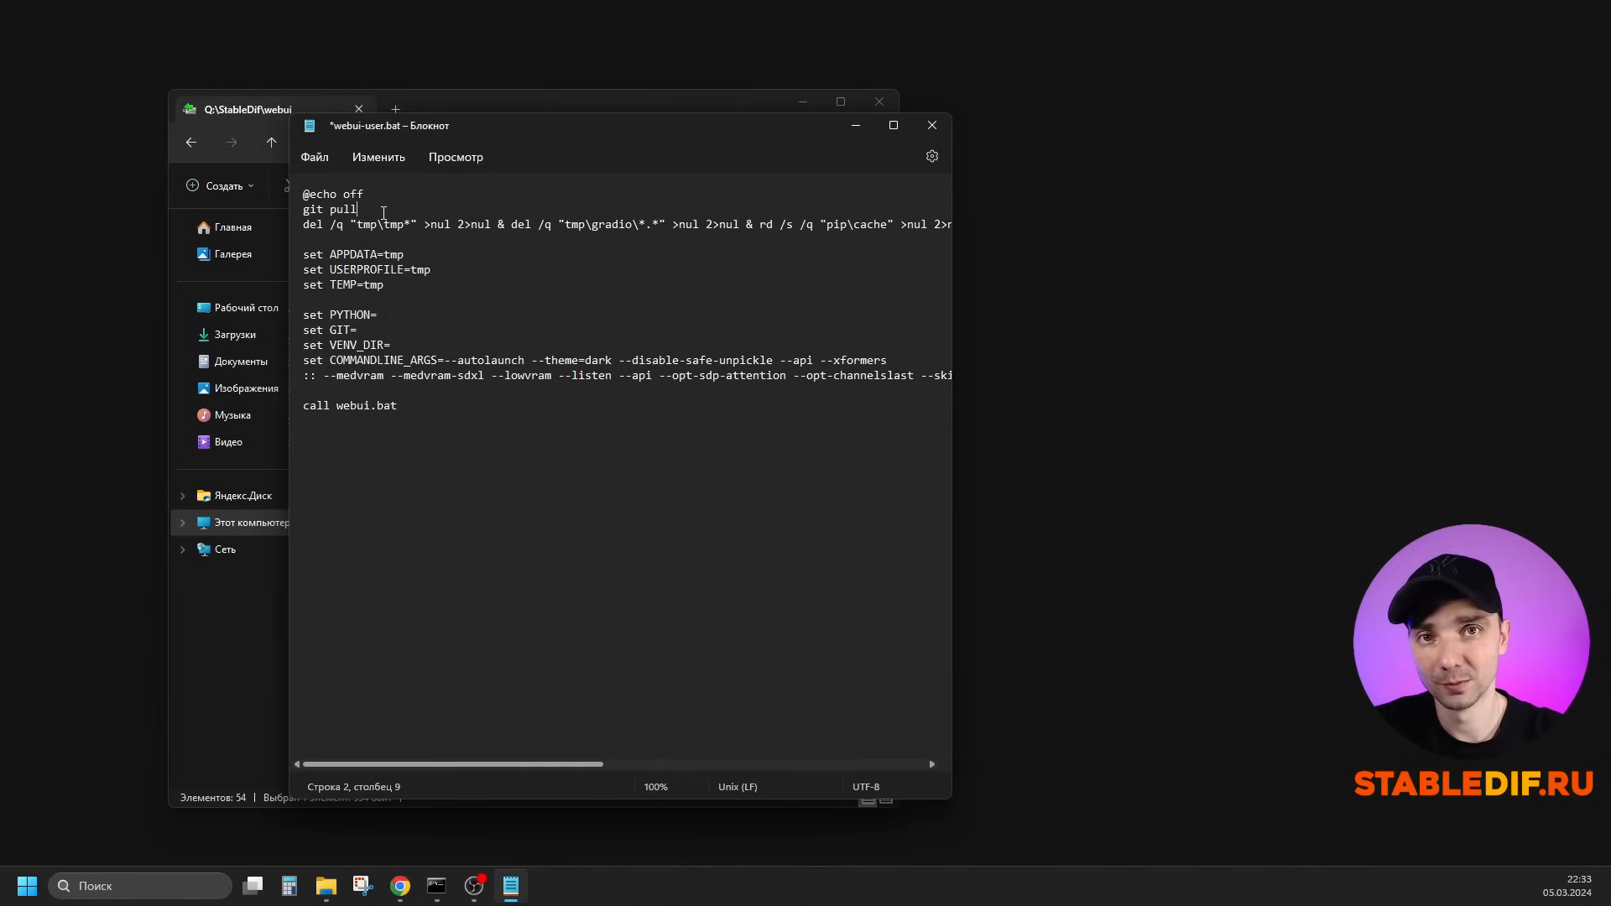
{"action": "triple_click", "coordinate": [384, 212]}
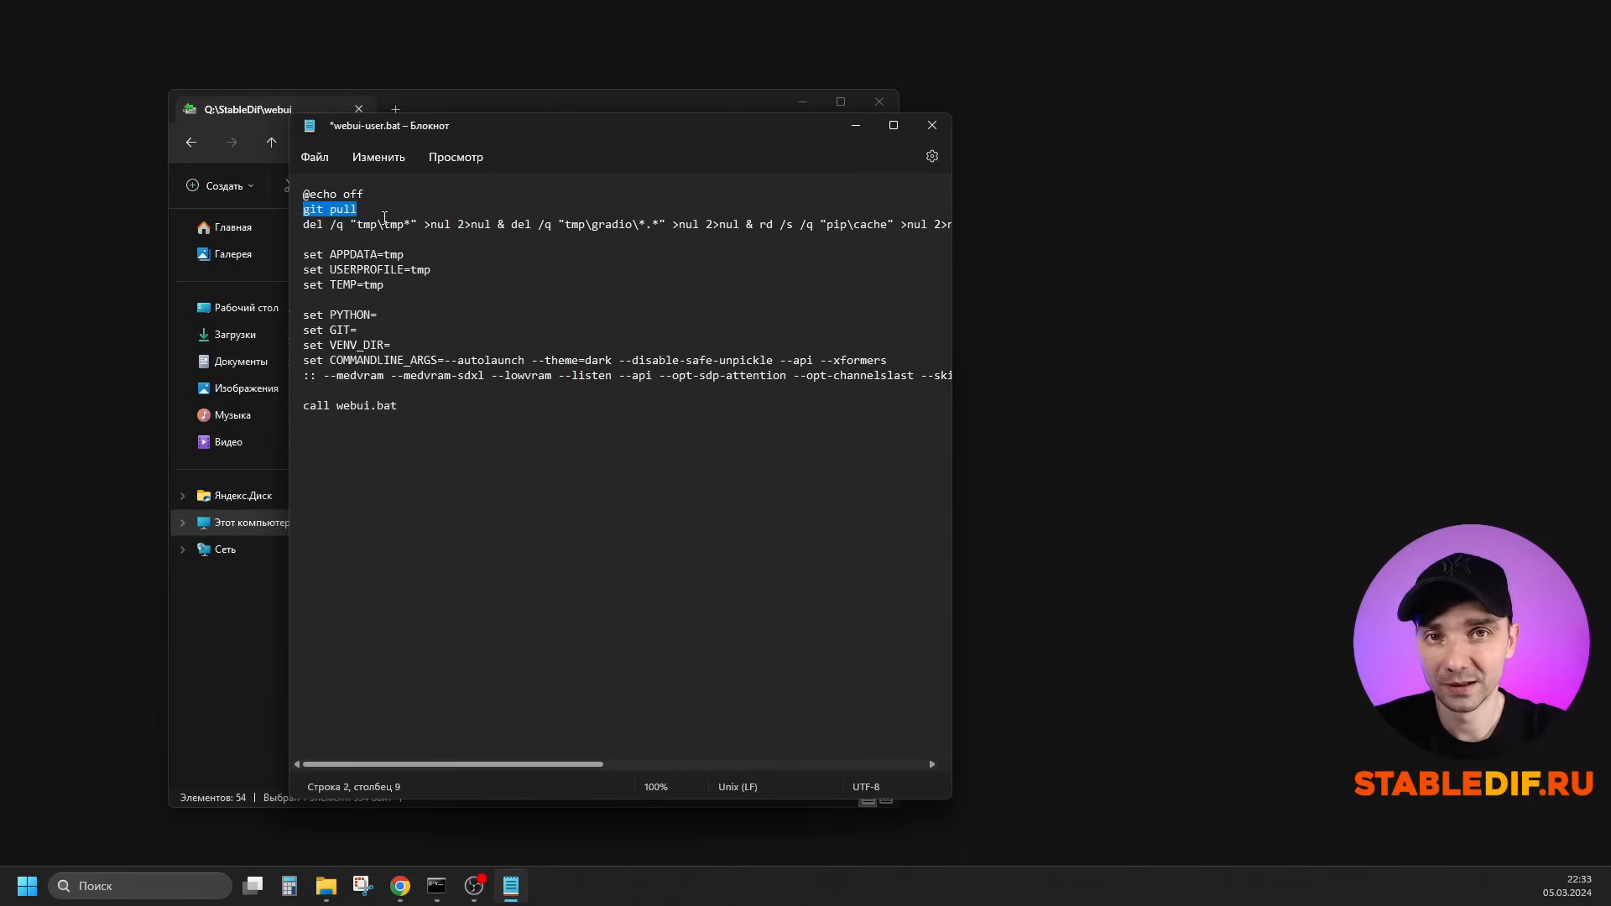
{"action": "key", "text": "Delete"}
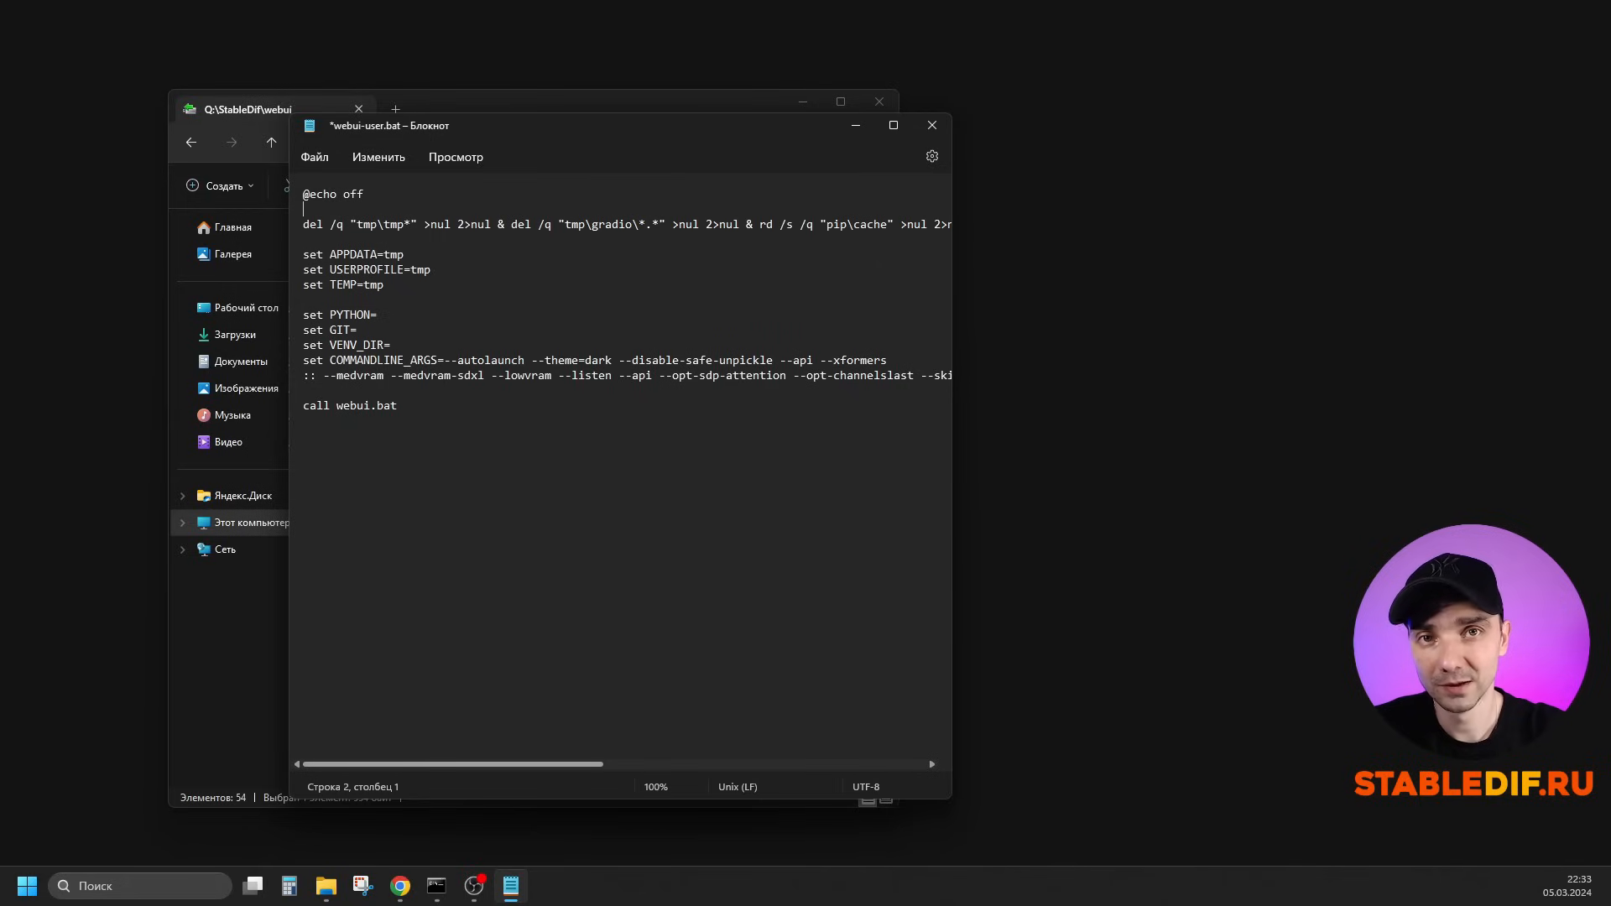
{"action": "left_click", "coordinate": [932, 125]}
{"action": "left_click", "coordinate": [638, 504]}
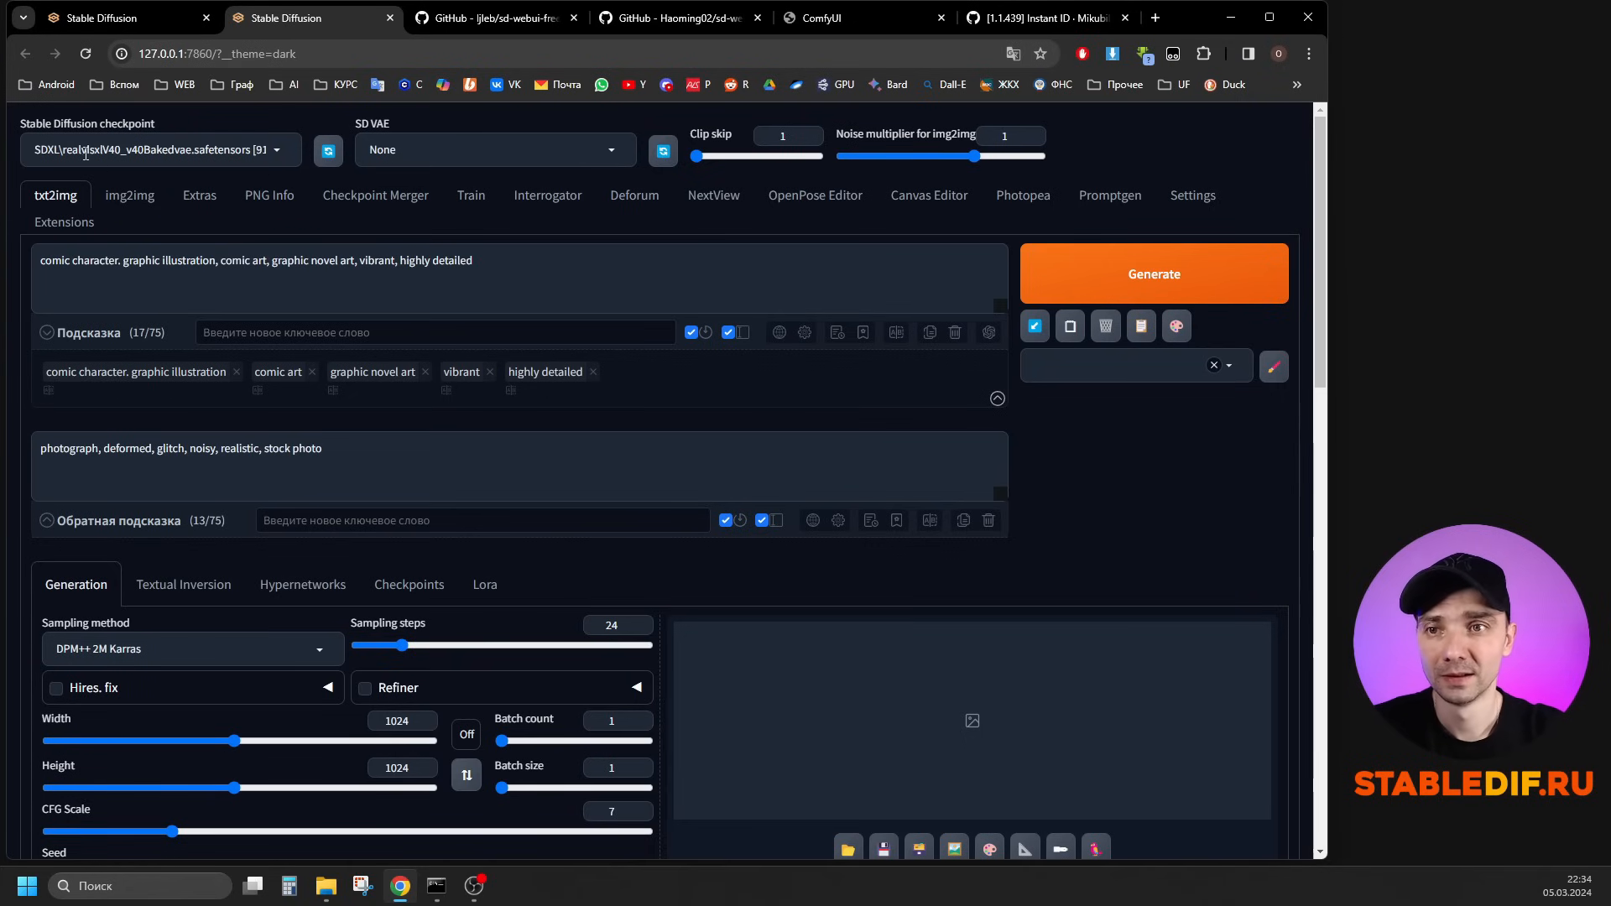
Check the SDXL models in the checkpoint list and highlight the comic character prompt and the negative prompt.
{"action": "left_click", "coordinate": [129, 152]}
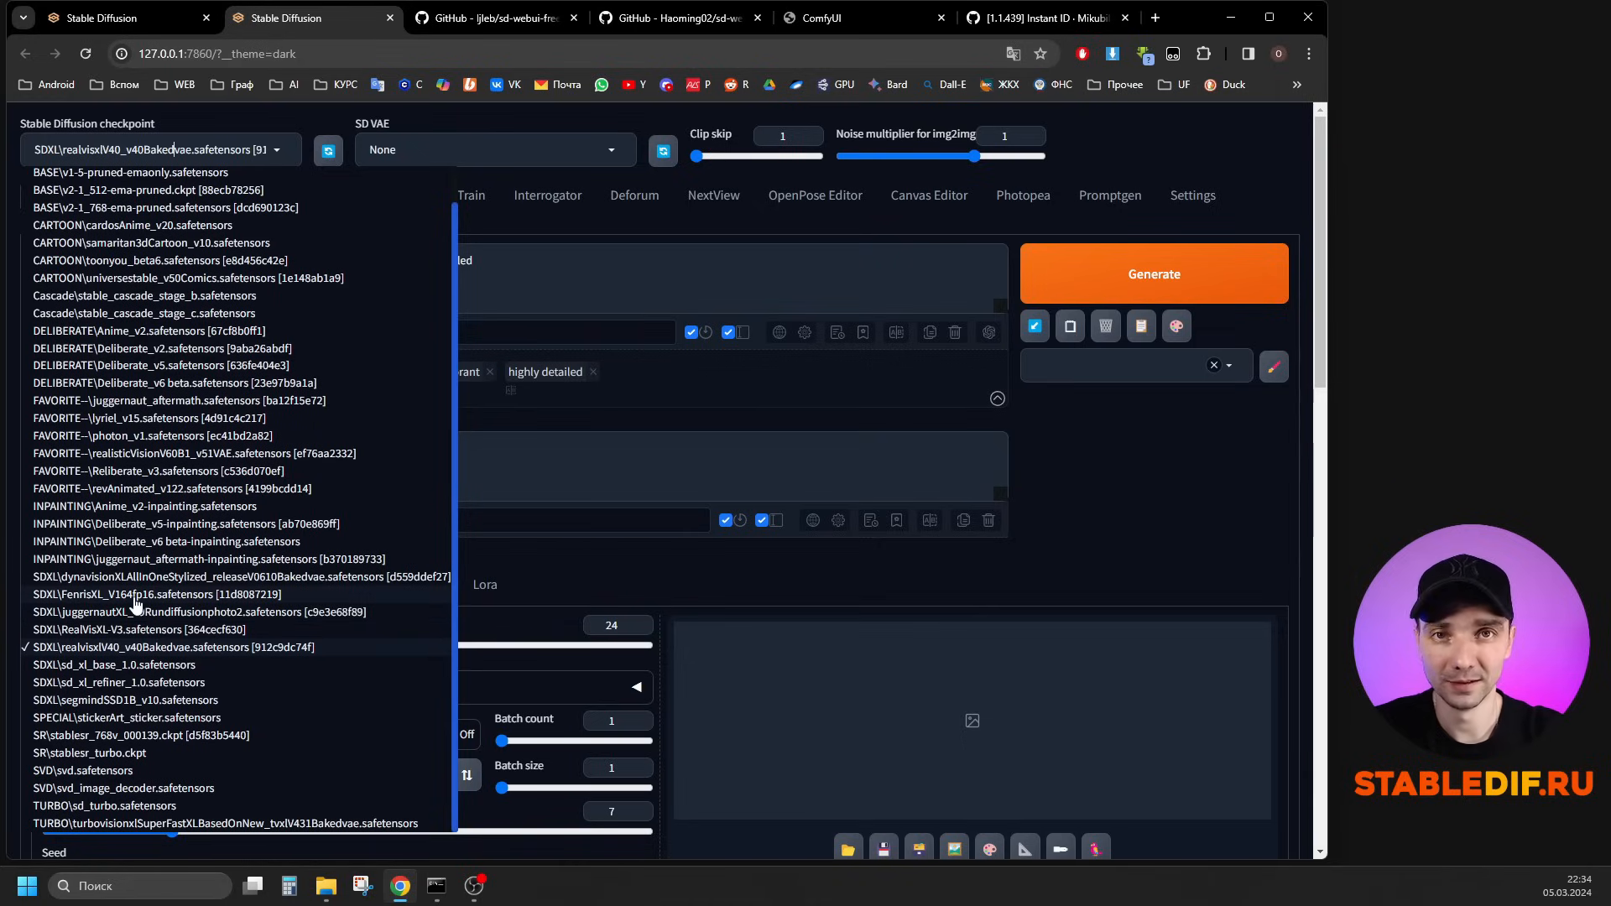
{"action": "left_click", "coordinate": [835, 571]}
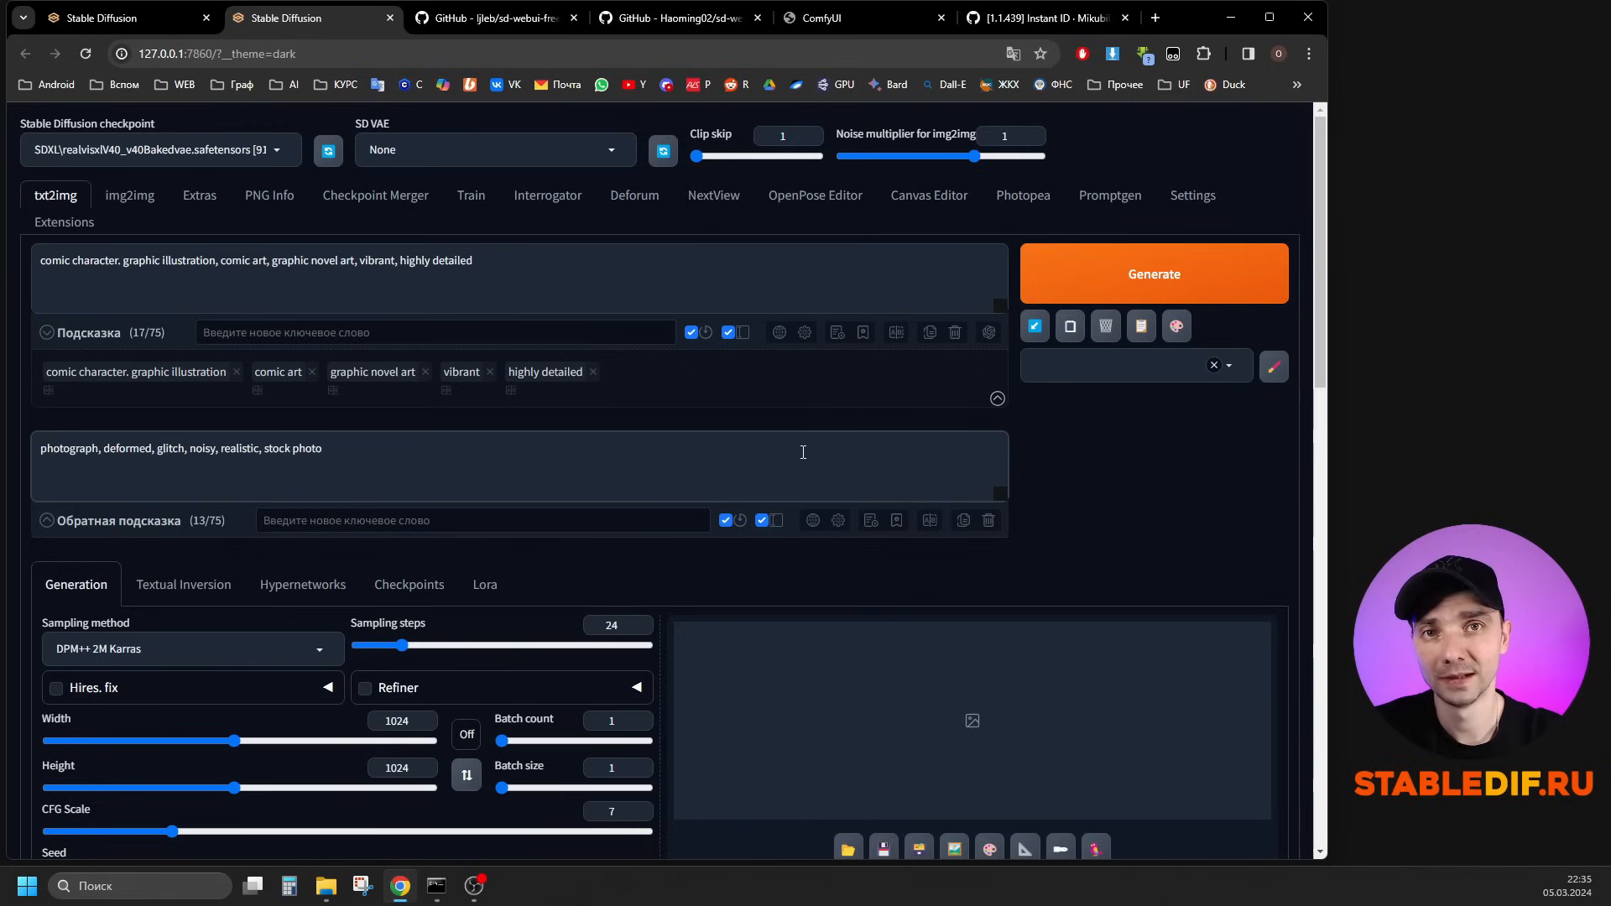
{"action": "left_click", "coordinate": [483, 258]}
{"action": "key", "text": "ctrl+a"}
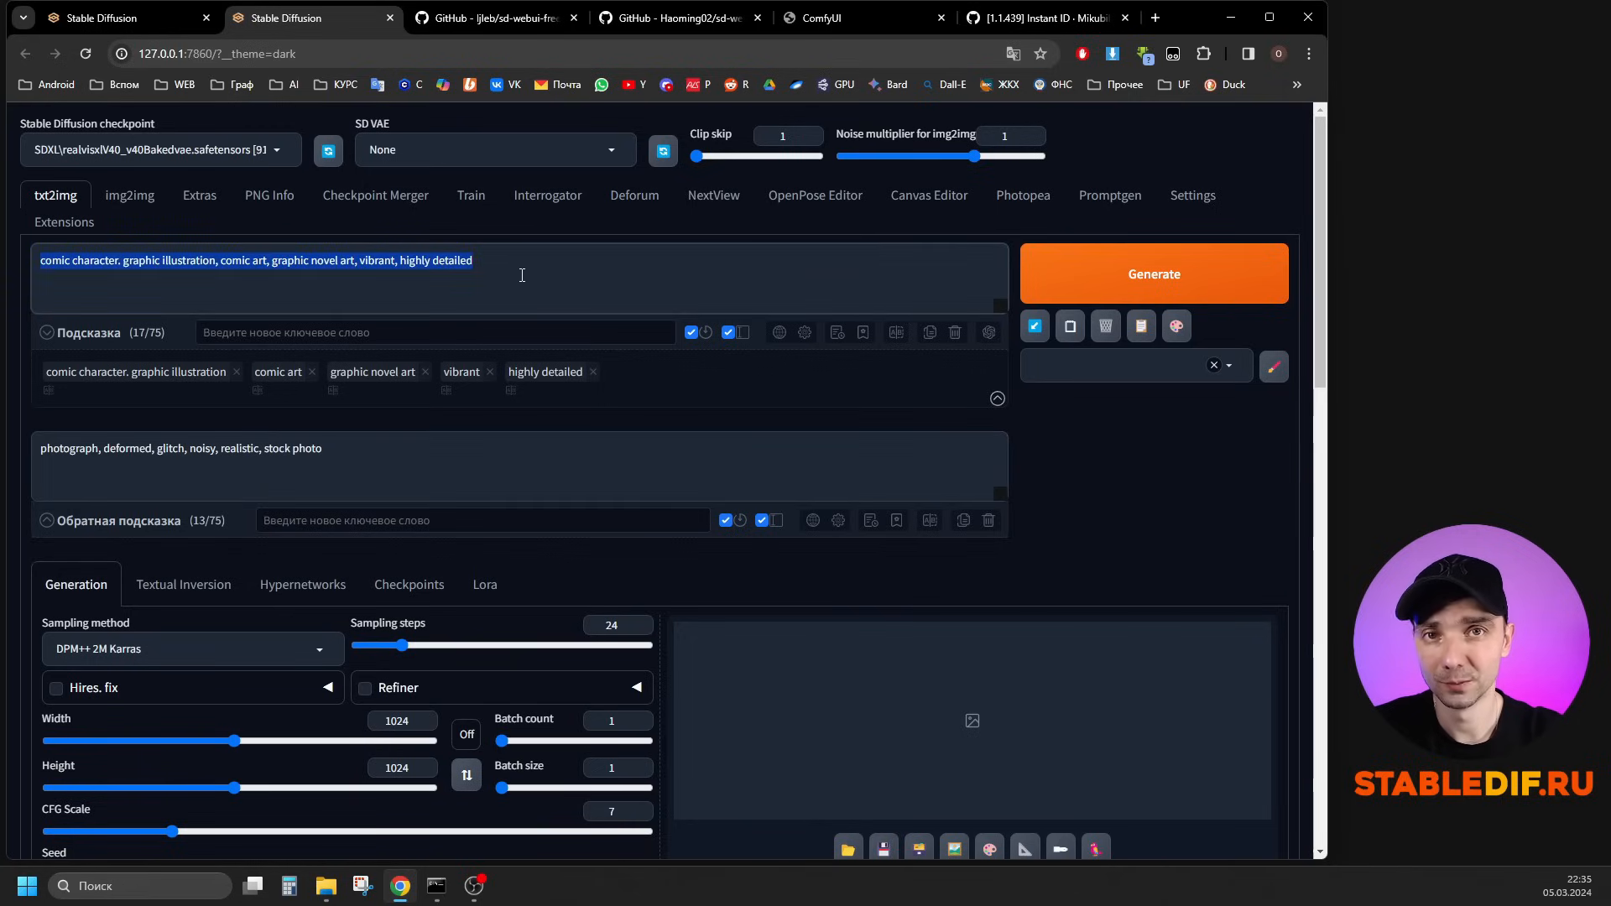
{"action": "left_click_drag", "start_coordinate": [322, 449], "coordinate": [47, 445]}
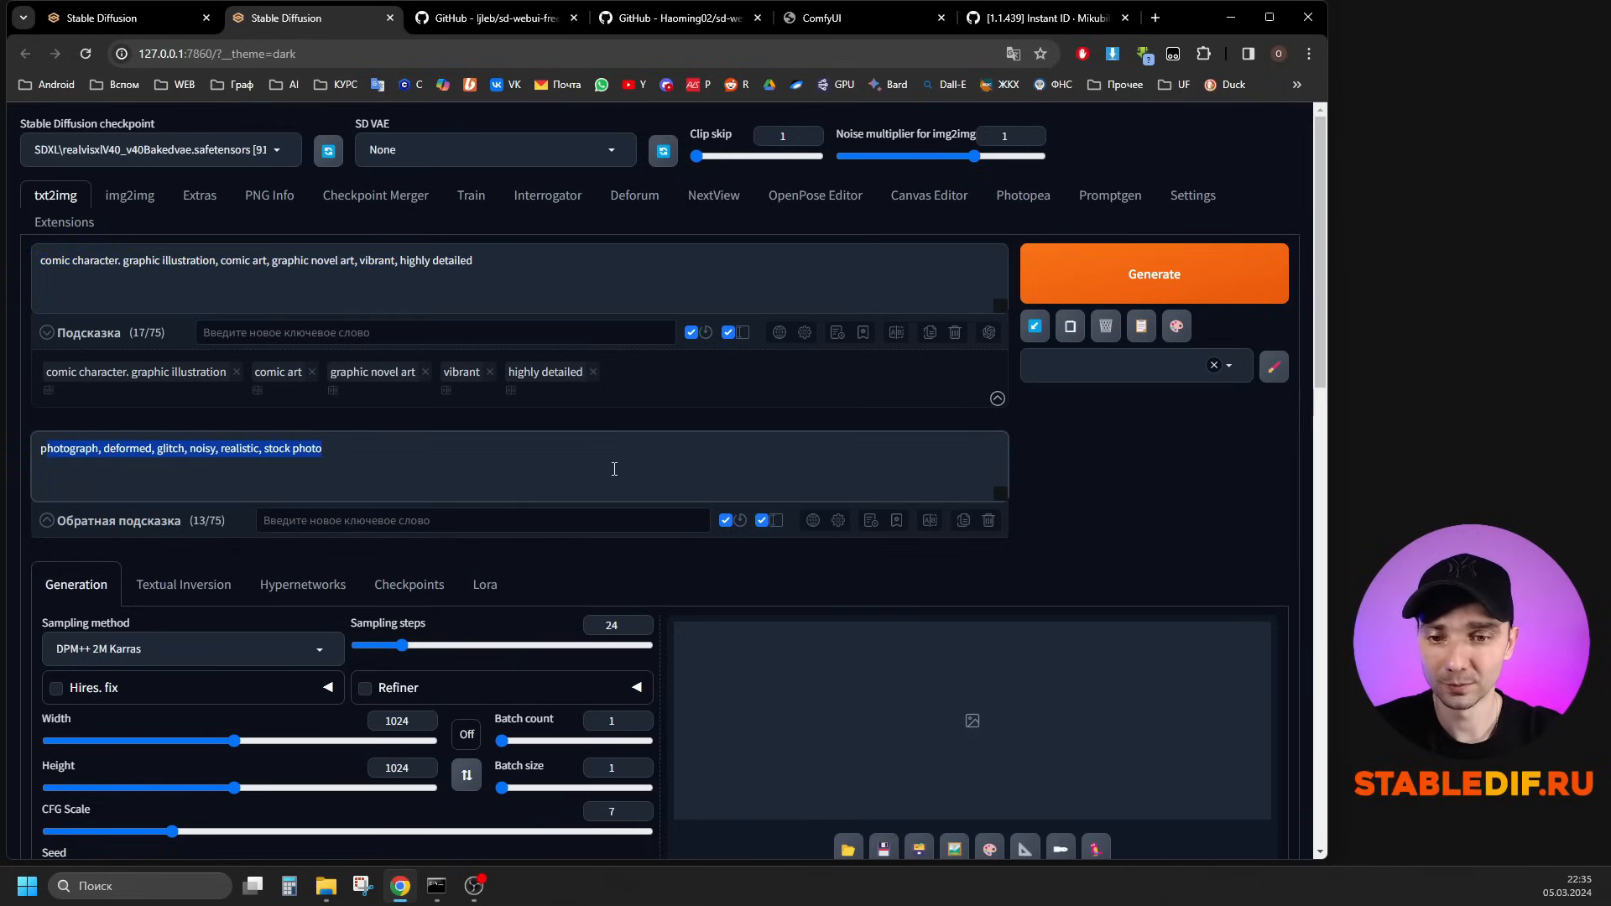
Set ControlNet Unit 0's preprocessor to instant_id_face_embedding and its model to ip-adapter_instant_id_sdxl.
{"action": "scroll", "coordinate": [614, 470], "scroll_direction": "down", "scroll_amount": 4}
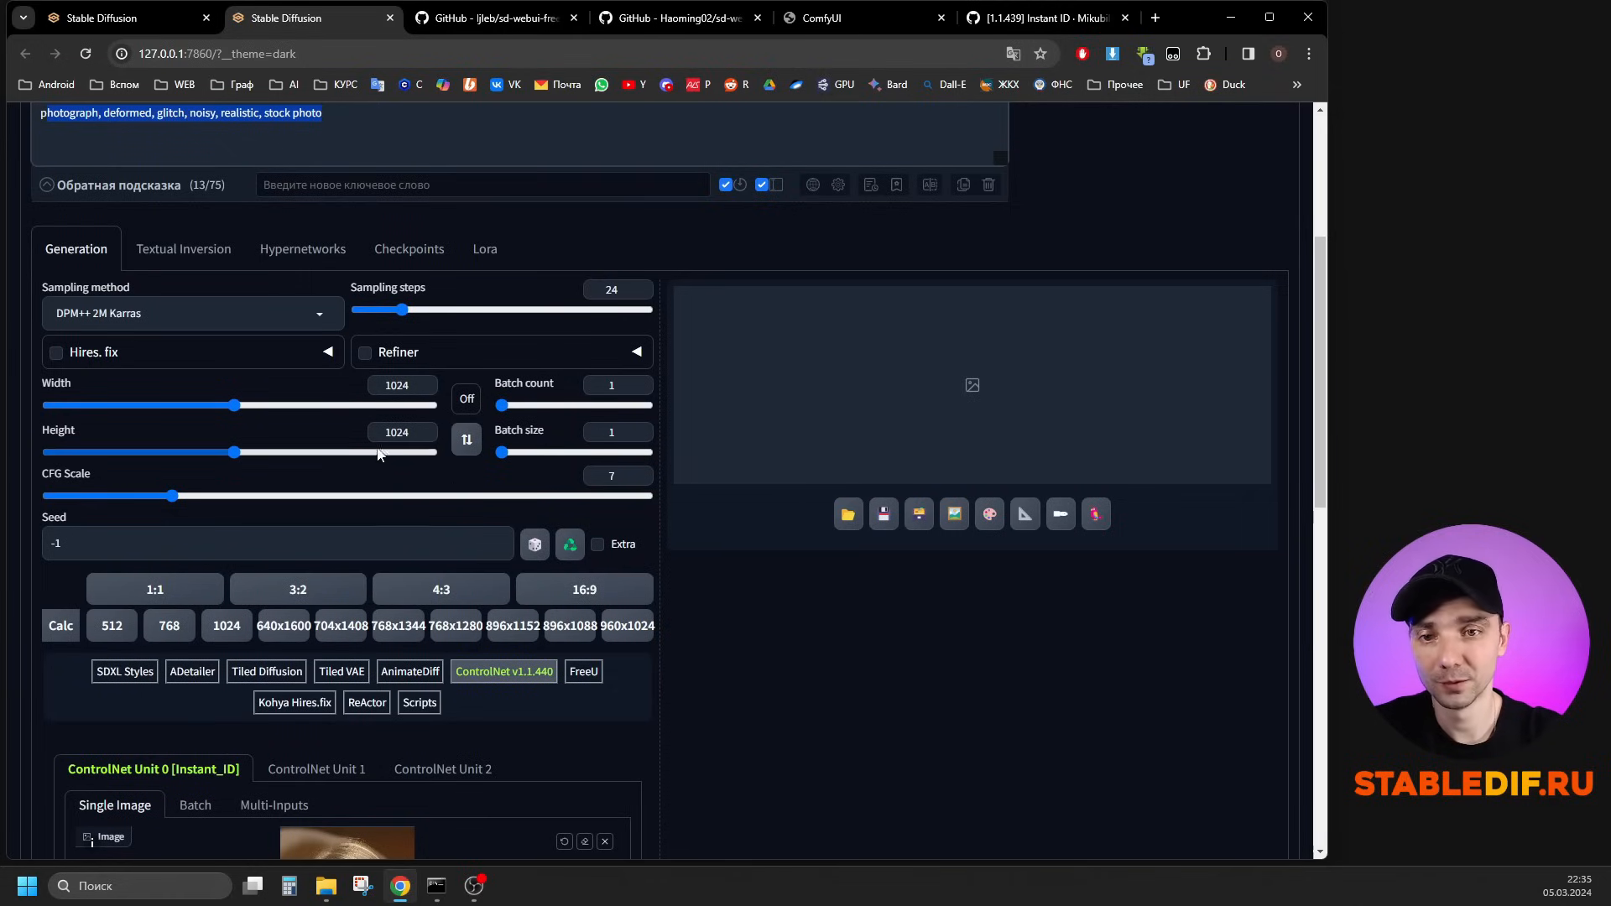
{"action": "scroll", "coordinate": [811, 480], "scroll_direction": "down", "scroll_amount": 5}
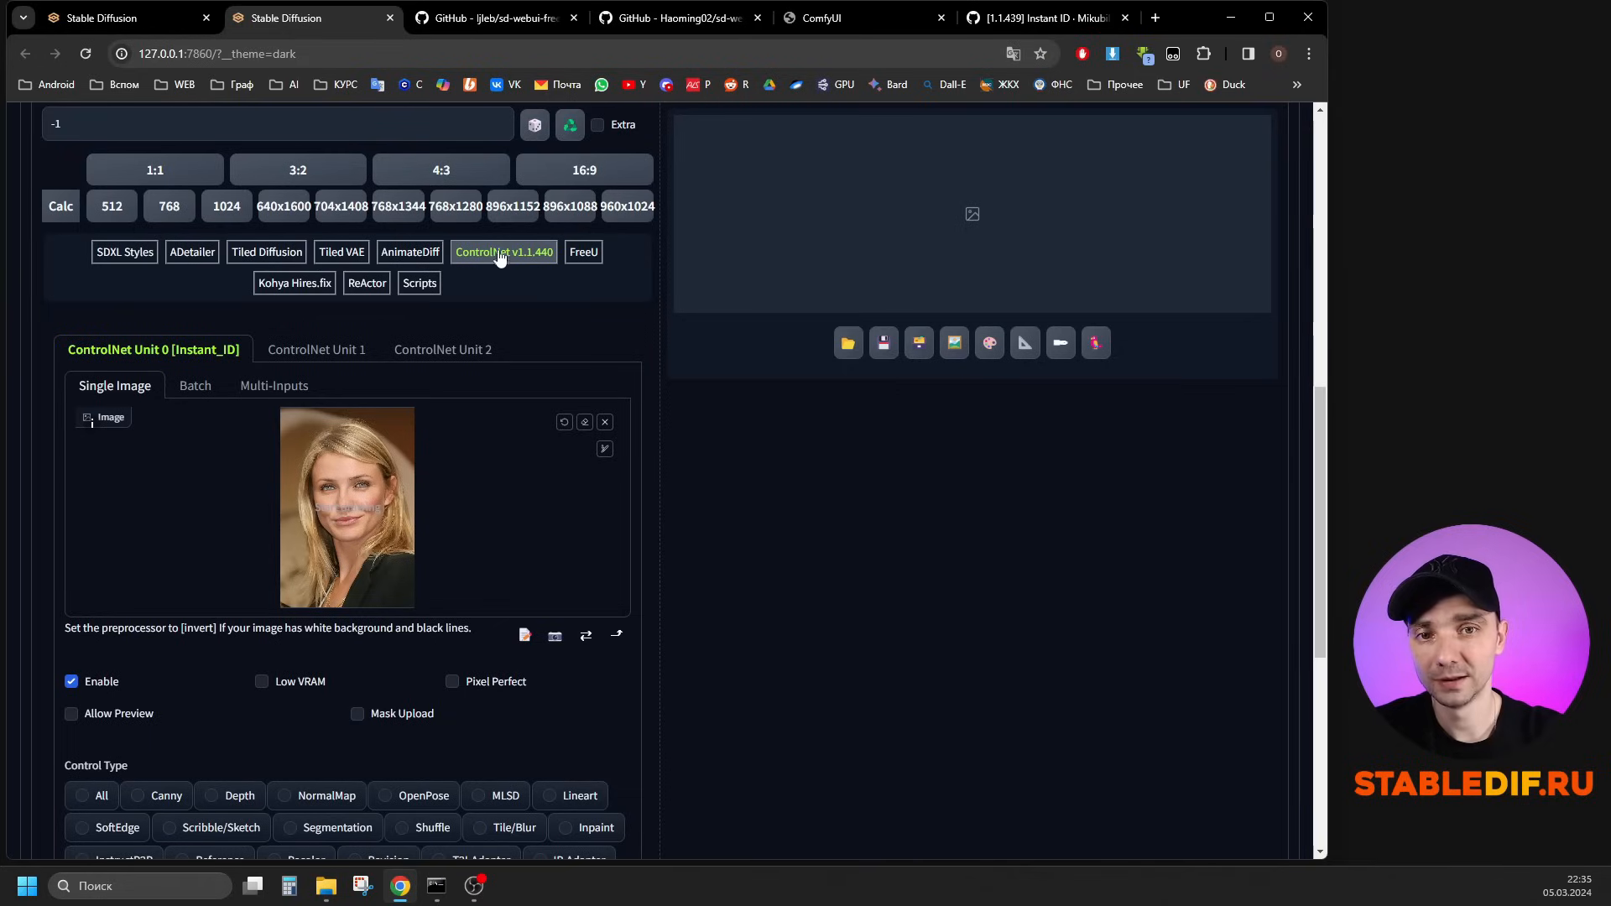
{"action": "scroll", "coordinate": [221, 336], "scroll_direction": "down", "scroll_amount": 1}
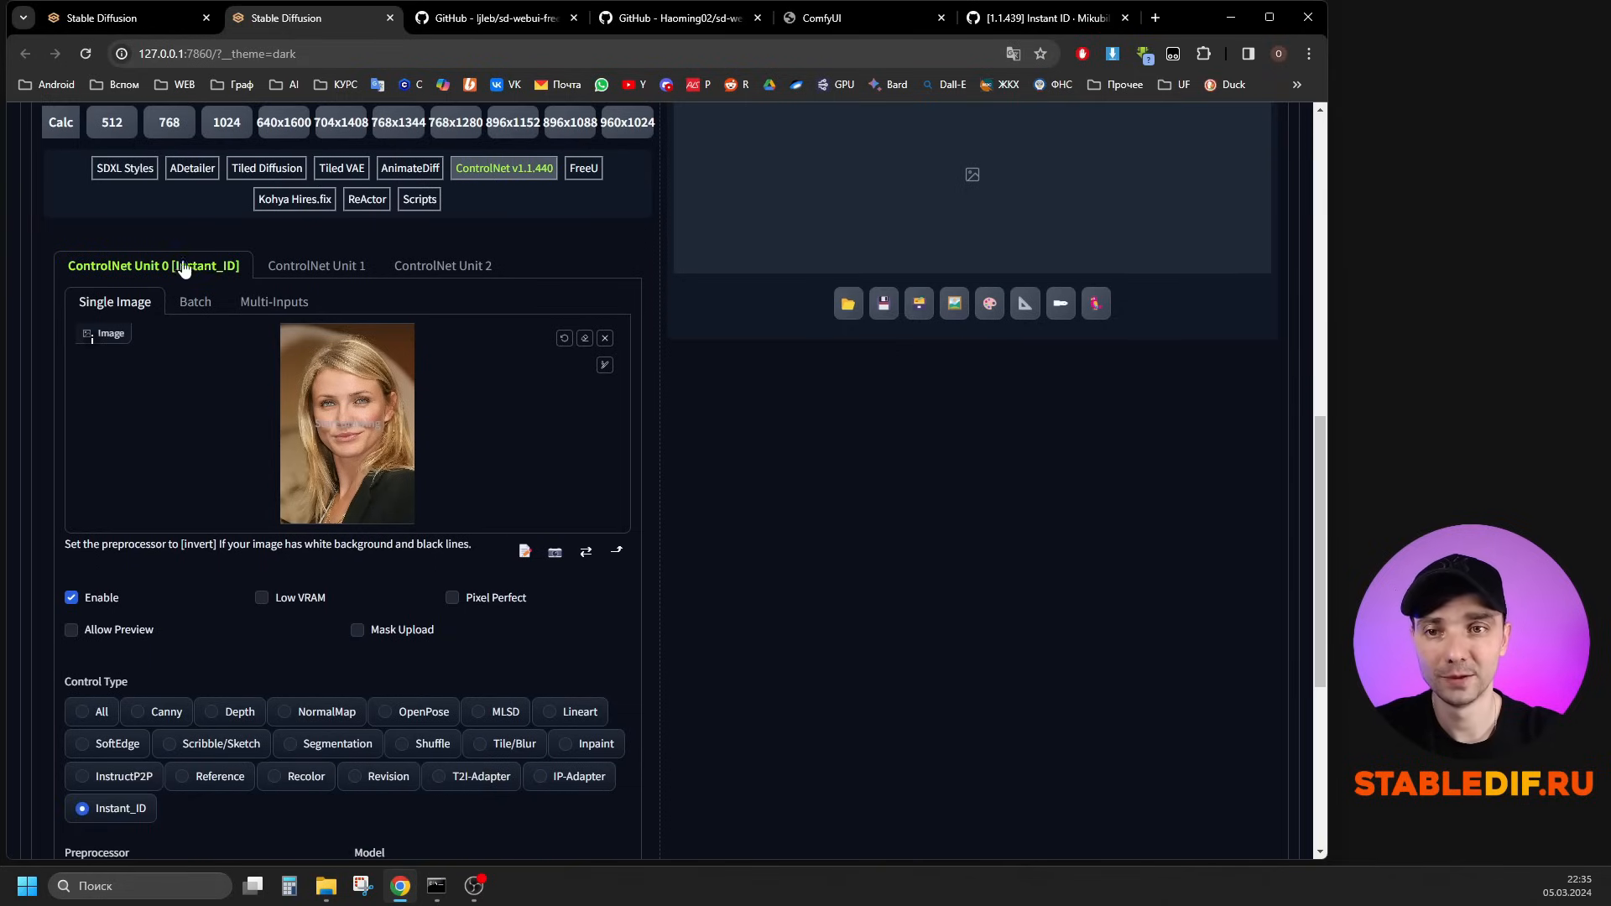
{"action": "scroll", "coordinate": [213, 271], "scroll_direction": "down", "scroll_amount": 2}
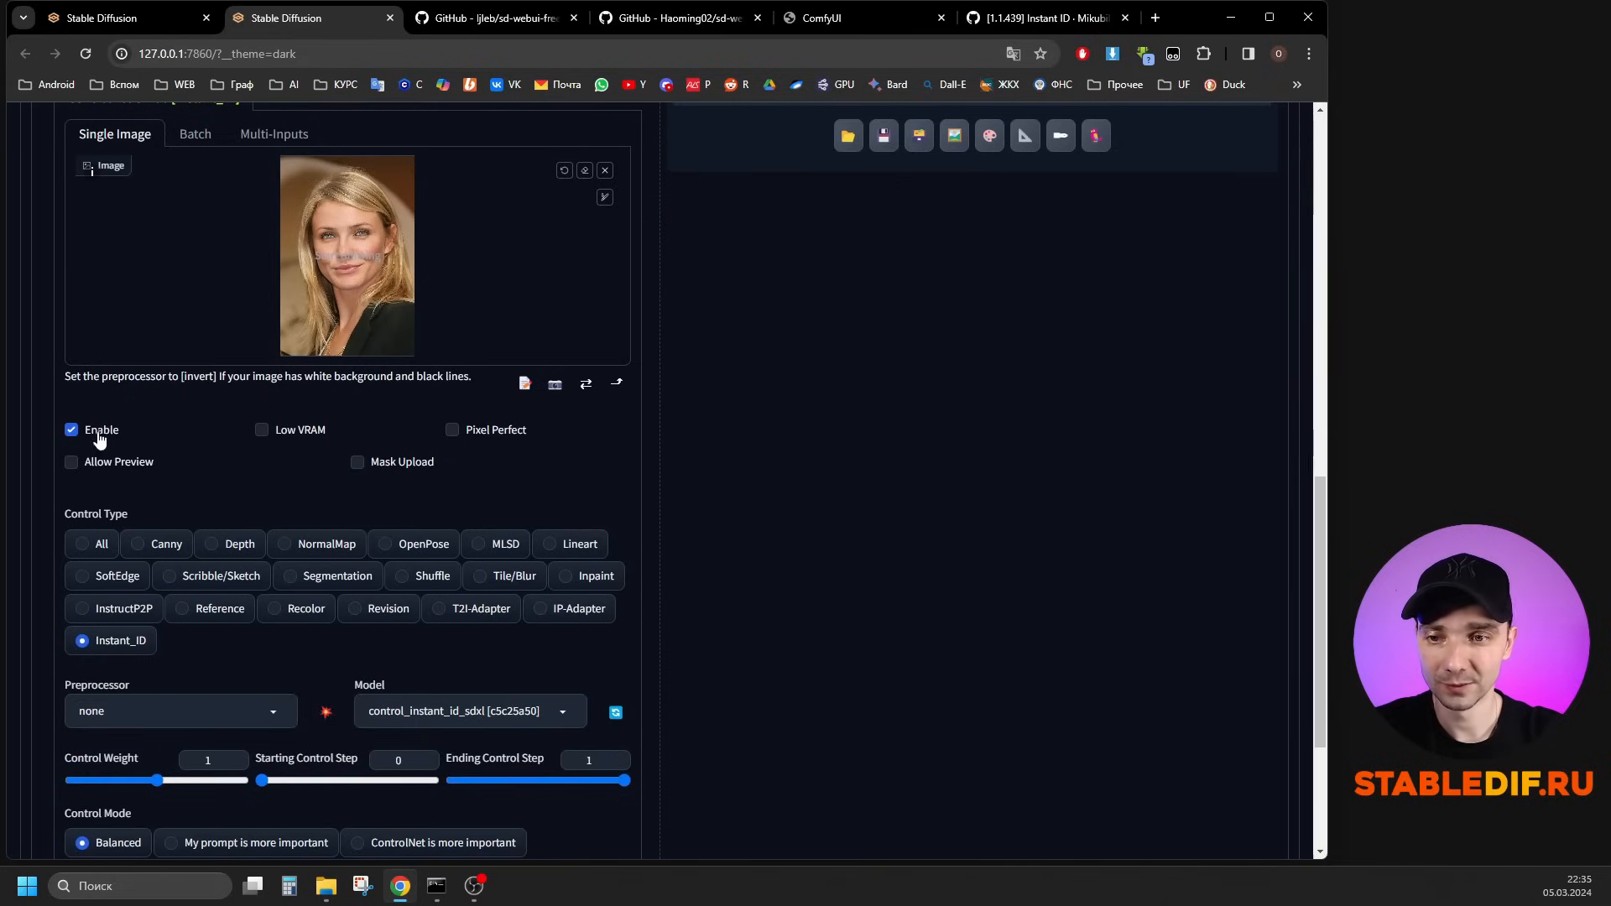
{"action": "scroll", "coordinate": [245, 475], "scroll_direction": "down", "scroll_amount": 2}
{"action": "left_click", "coordinate": [275, 543]}
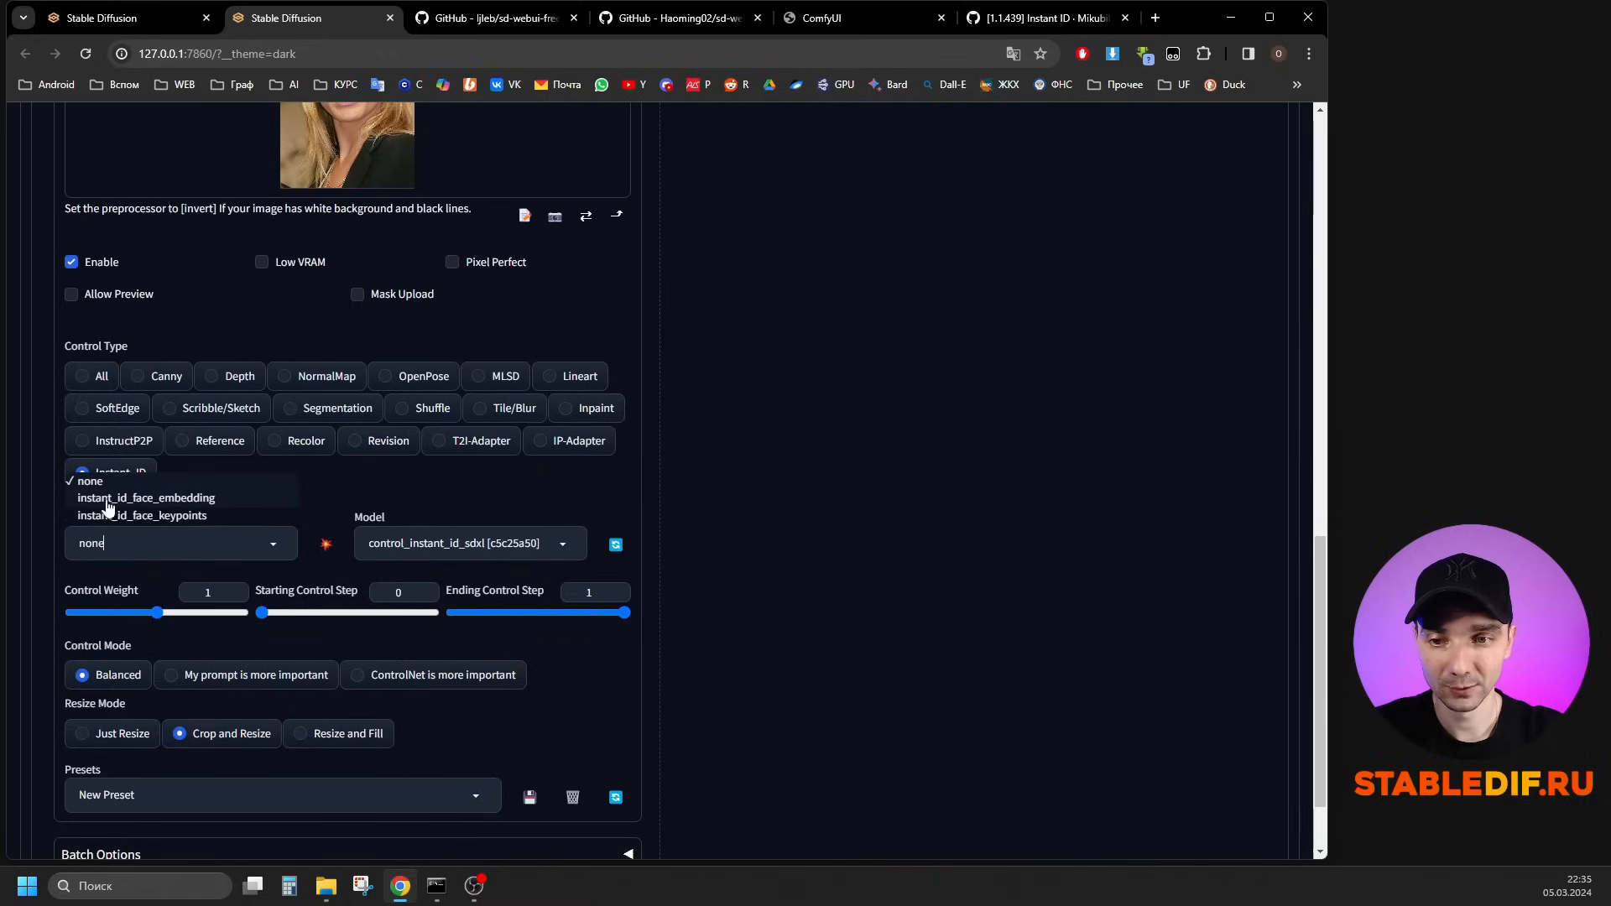
{"action": "left_click", "coordinate": [201, 500]}
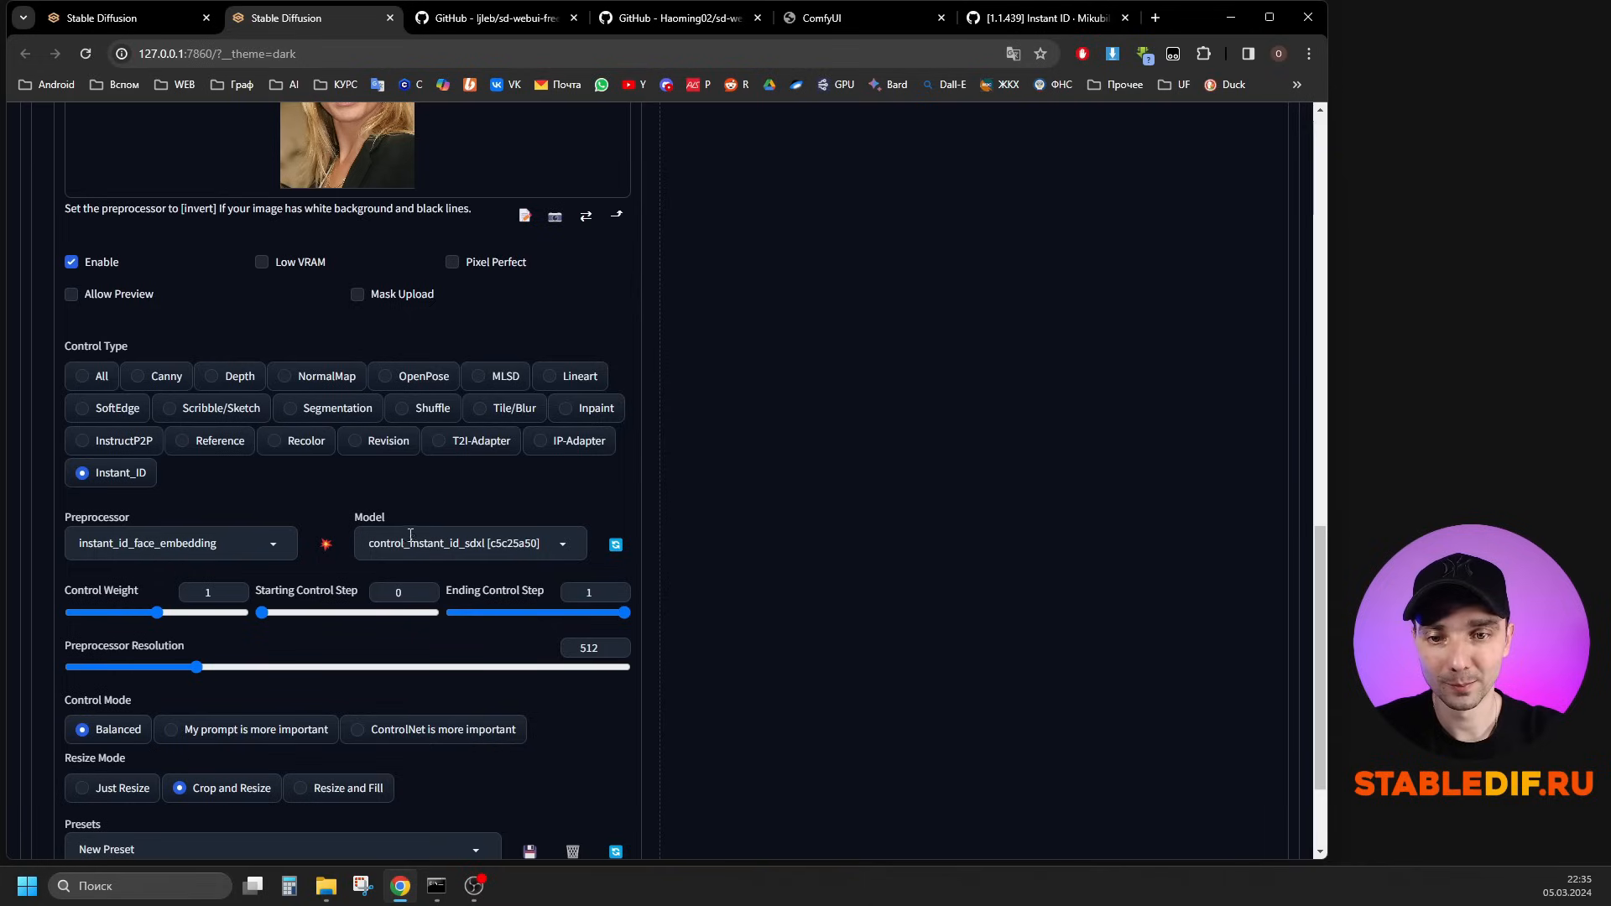
{"action": "left_click", "coordinate": [482, 543]}
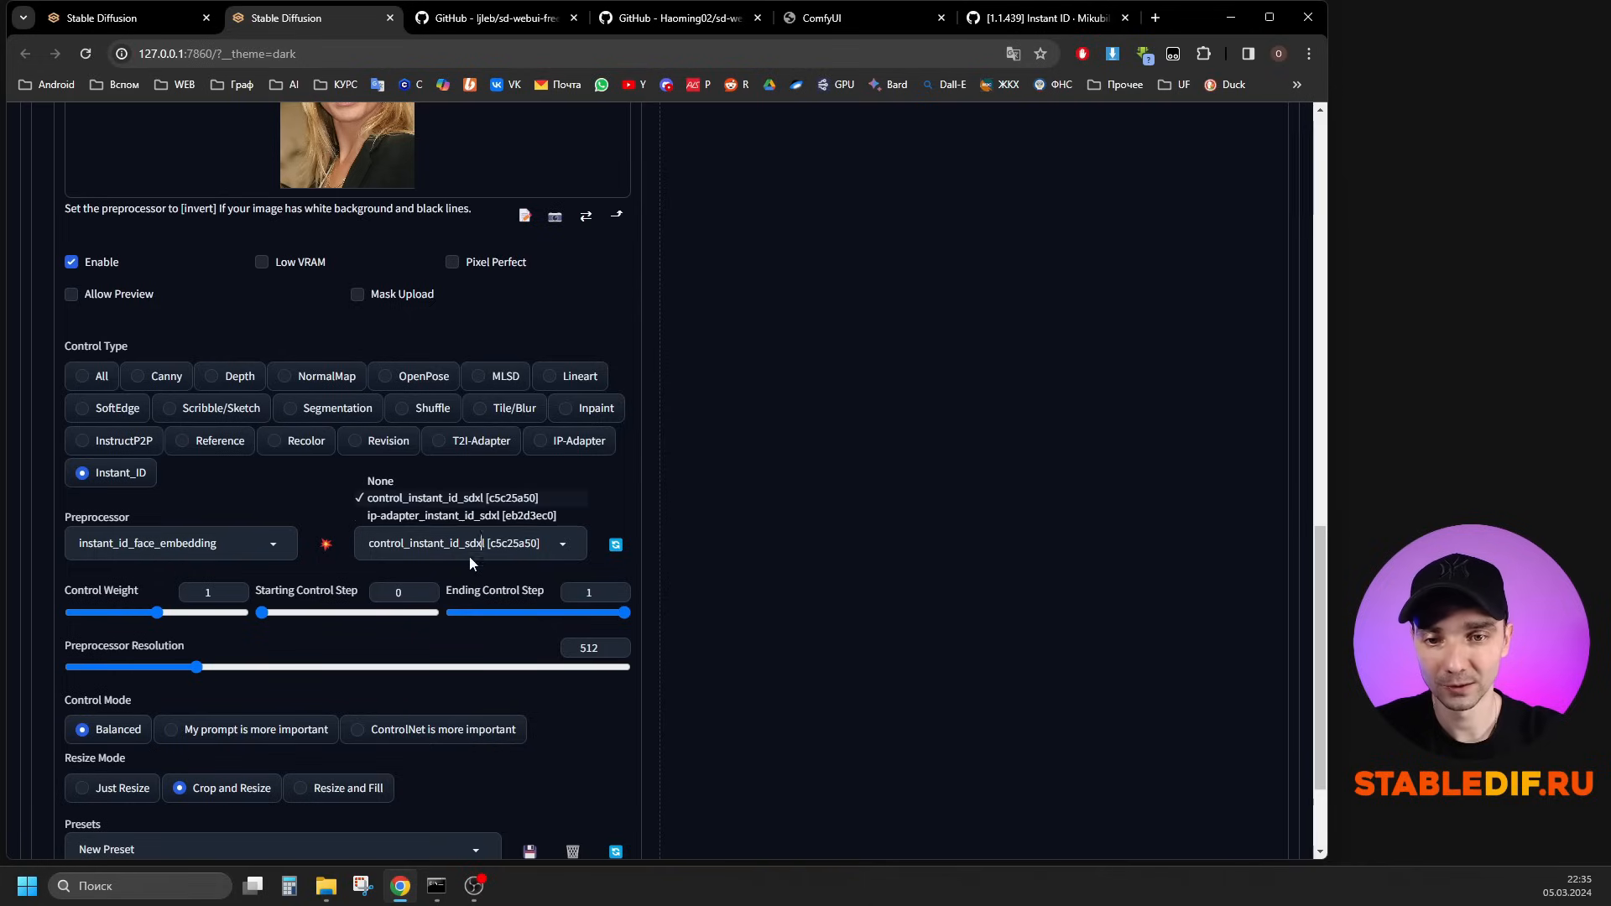
{"action": "left_click", "coordinate": [419, 516]}
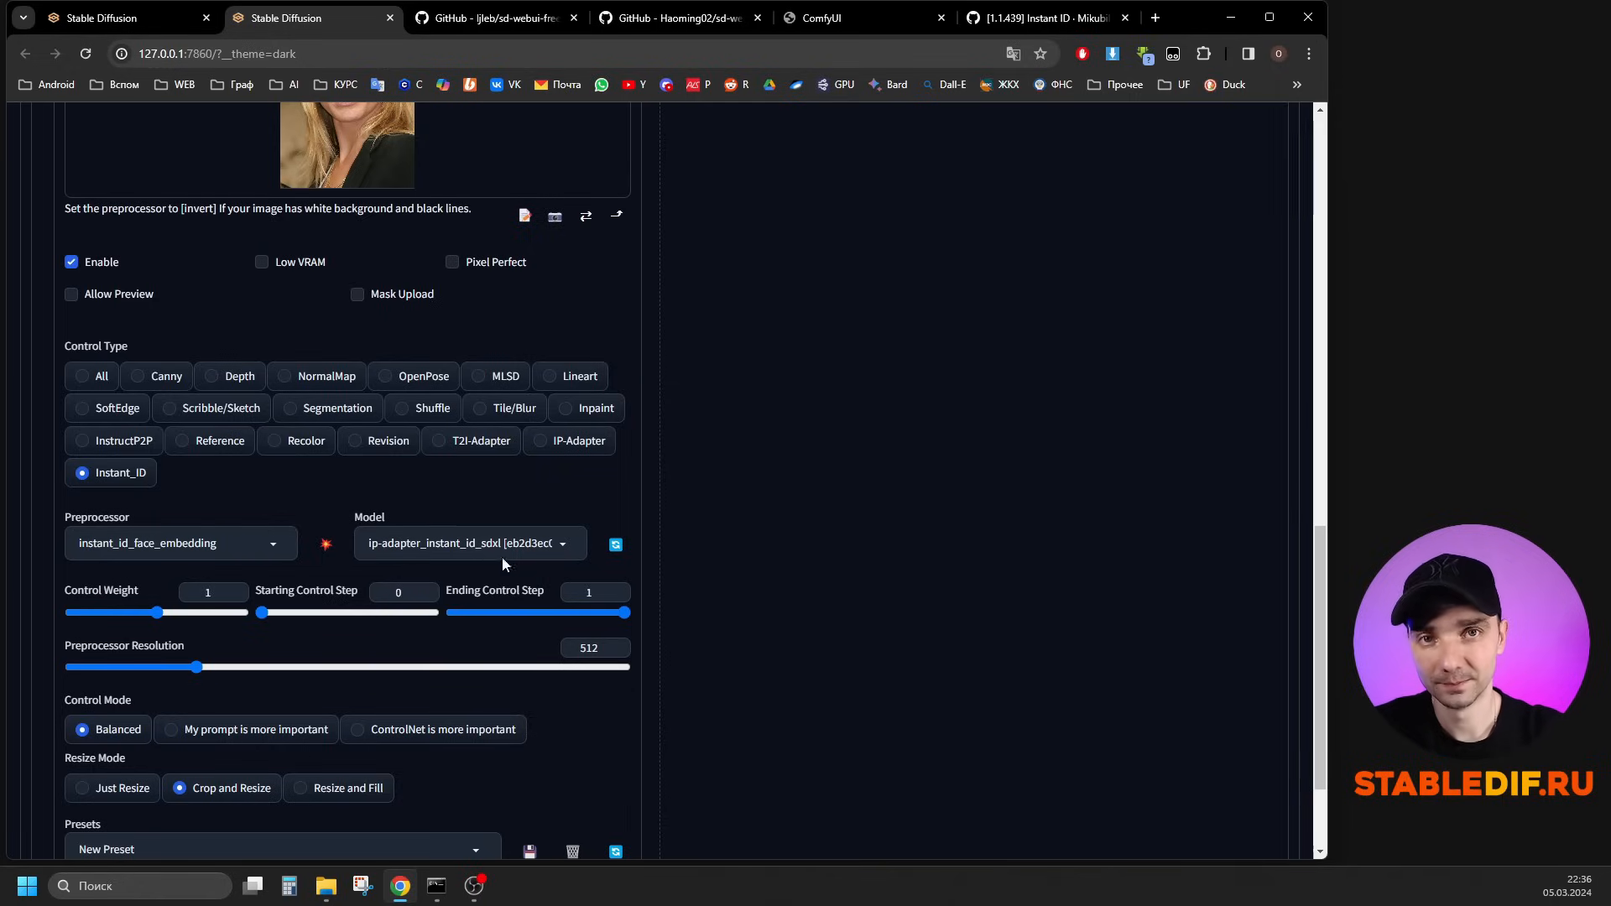
Enable ControlNet Unit 1 and set its control type to Instant_ID.
{"action": "scroll", "coordinate": [493, 562], "scroll_direction": "up", "scroll_amount": 4}
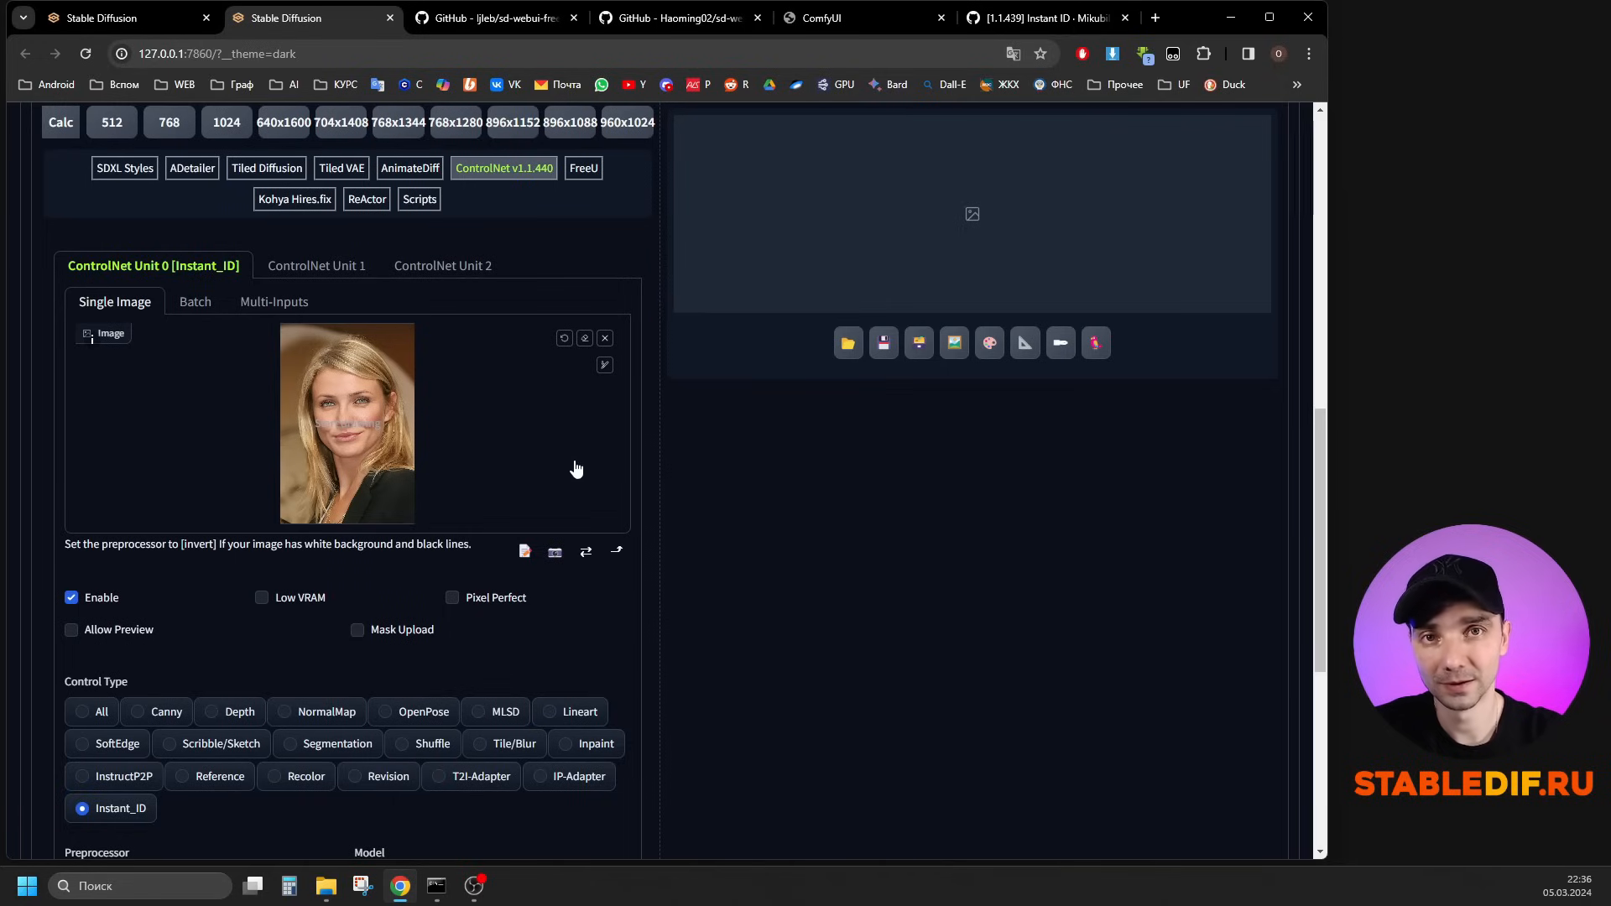
{"action": "left_click", "coordinate": [324, 262]}
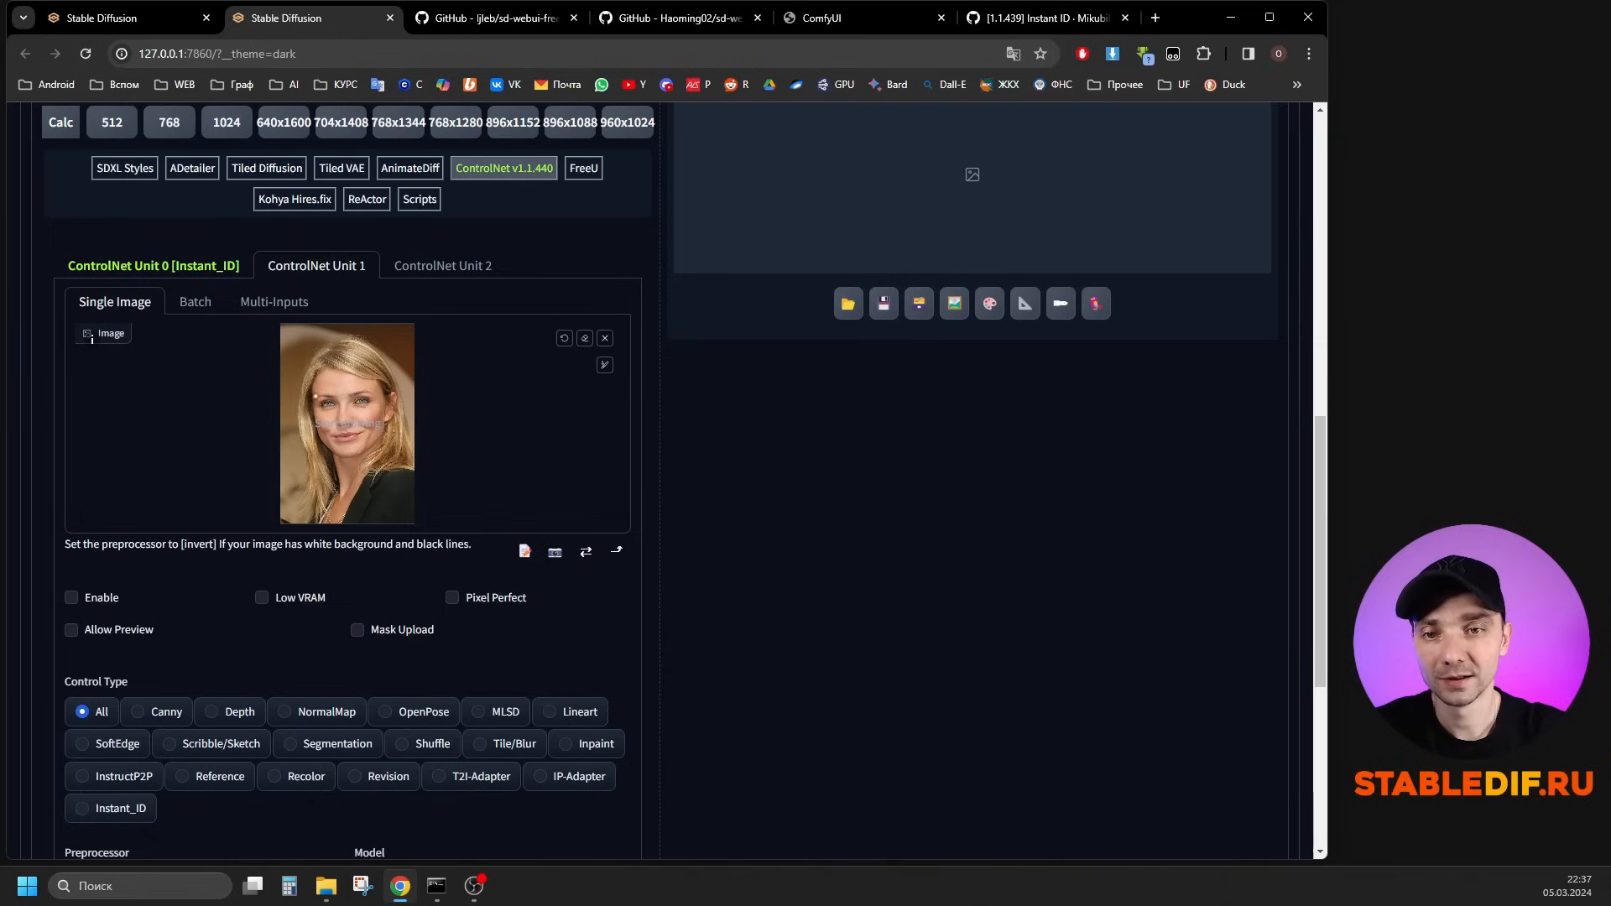
{"action": "left_click", "coordinate": [190, 266]}
{"action": "left_click", "coordinate": [294, 267]}
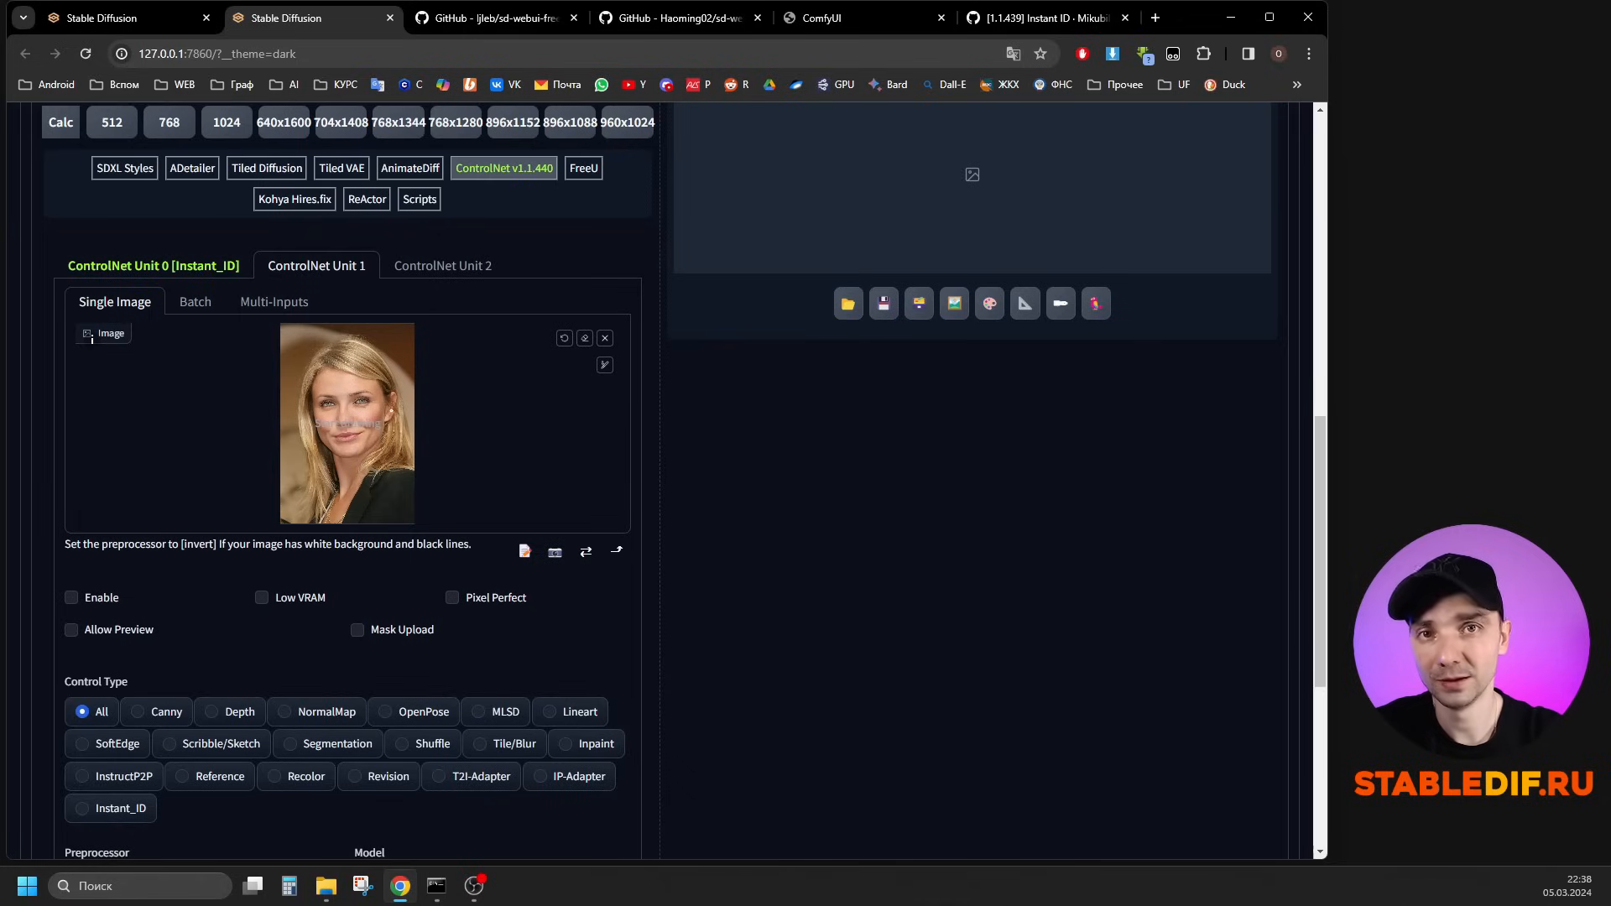
{"action": "left_click", "coordinate": [86, 599]}
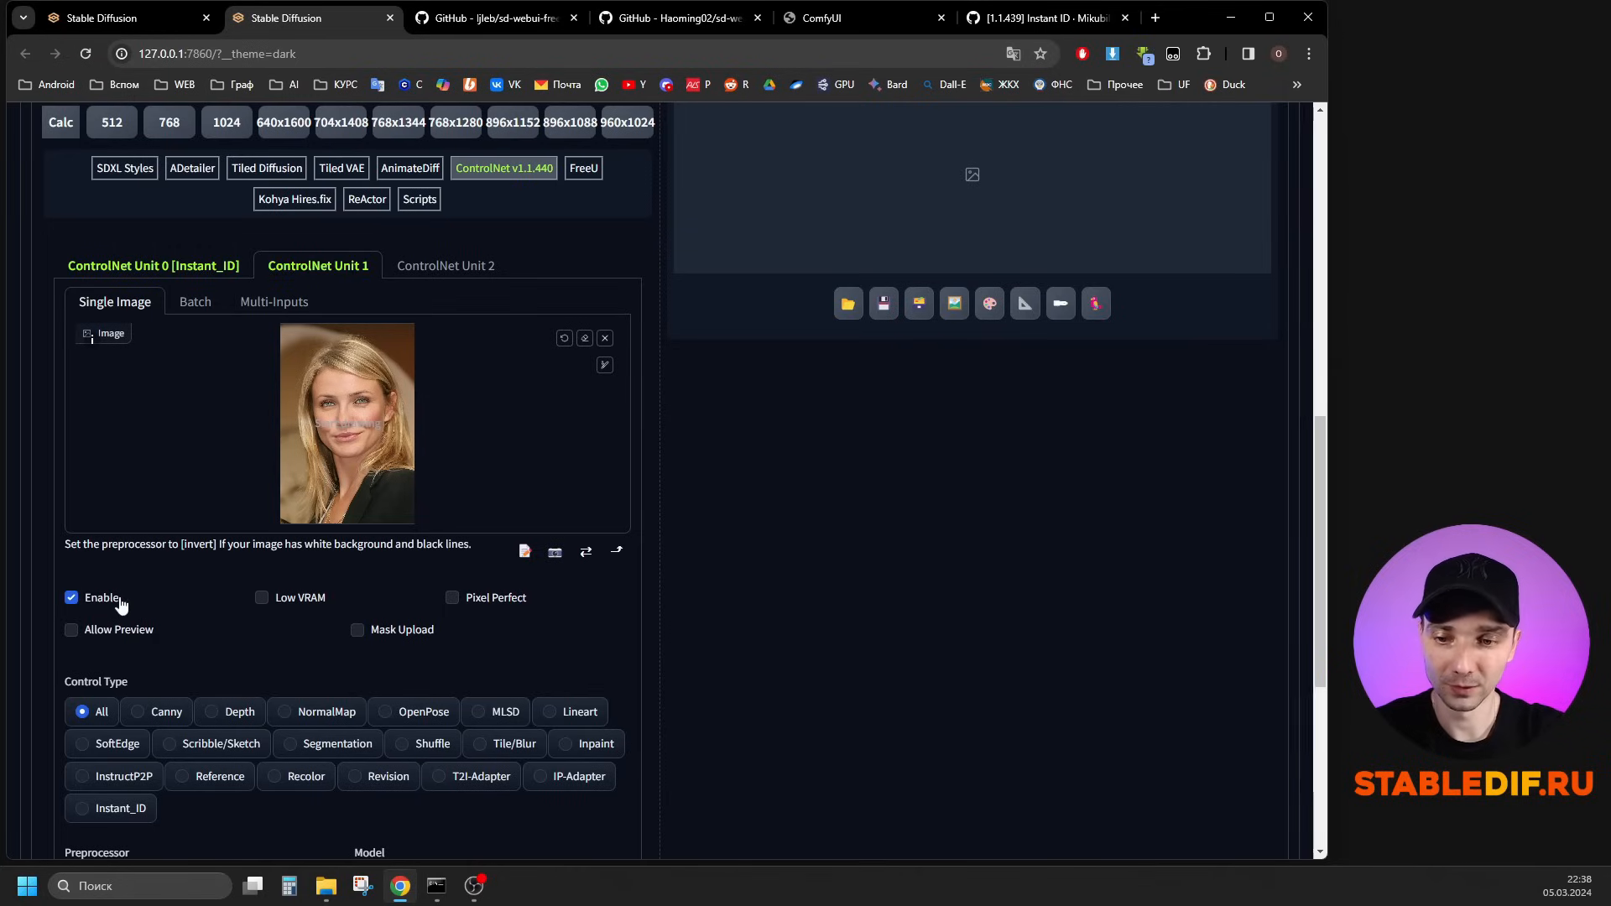
{"action": "left_click", "coordinate": [139, 818]}
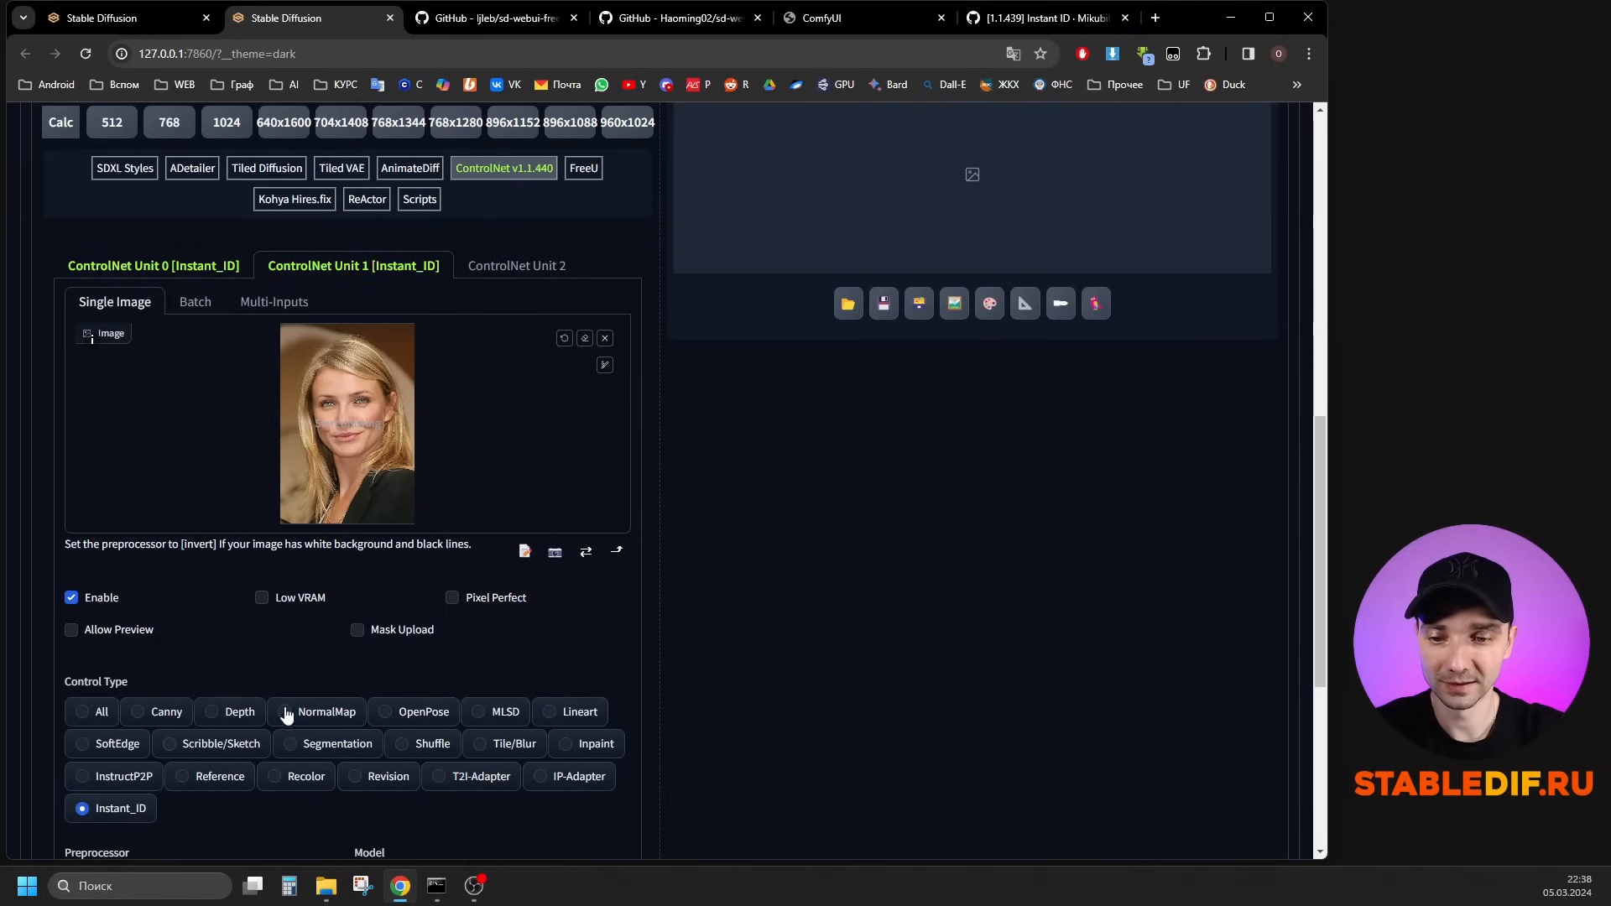
Set ControlNet Unit 1's preprocessor to instant_id_face_keypoints and choose the control_instant_id_sdxl model.
{"action": "scroll", "coordinate": [425, 537], "scroll_direction": "down", "scroll_amount": 4}
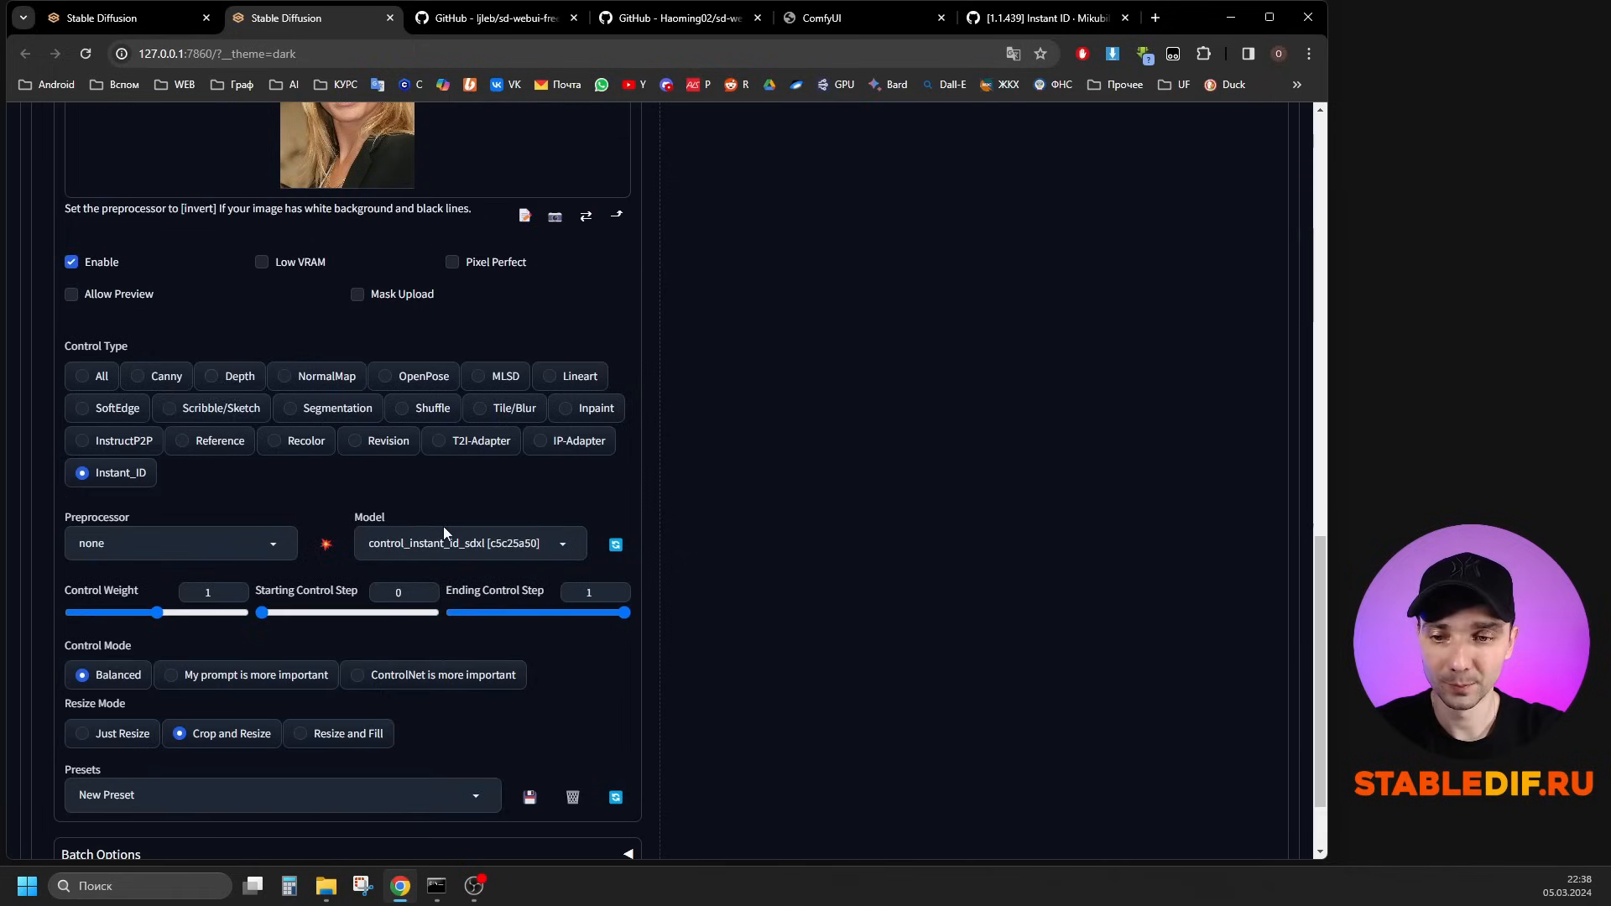
{"action": "left_click", "coordinate": [275, 543]}
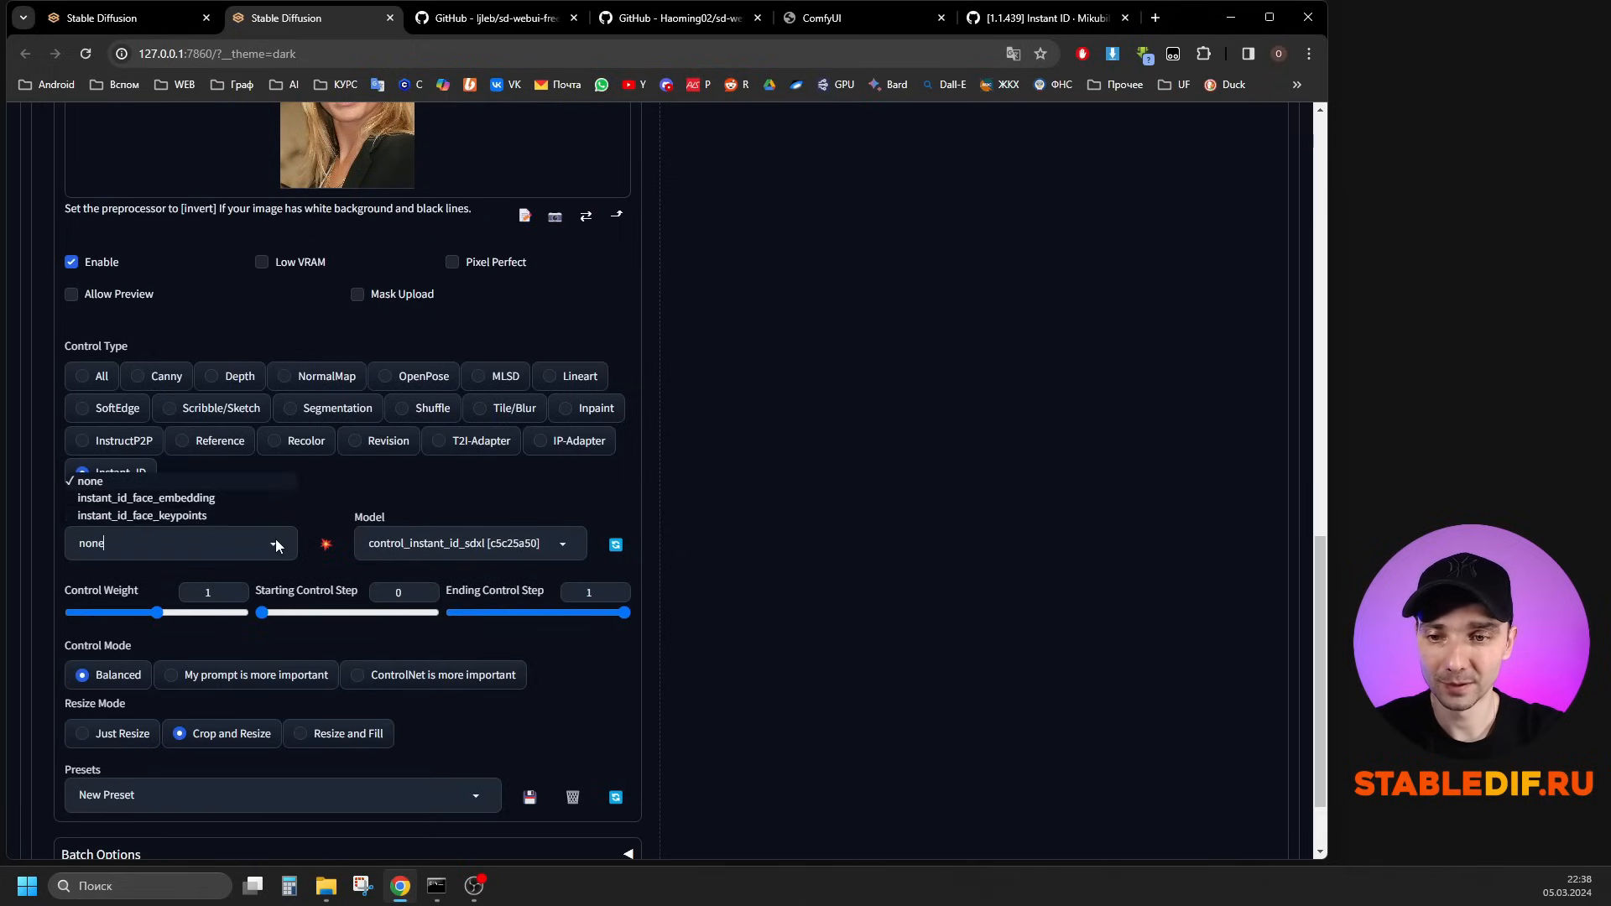
{"action": "left_click", "coordinate": [172, 516]}
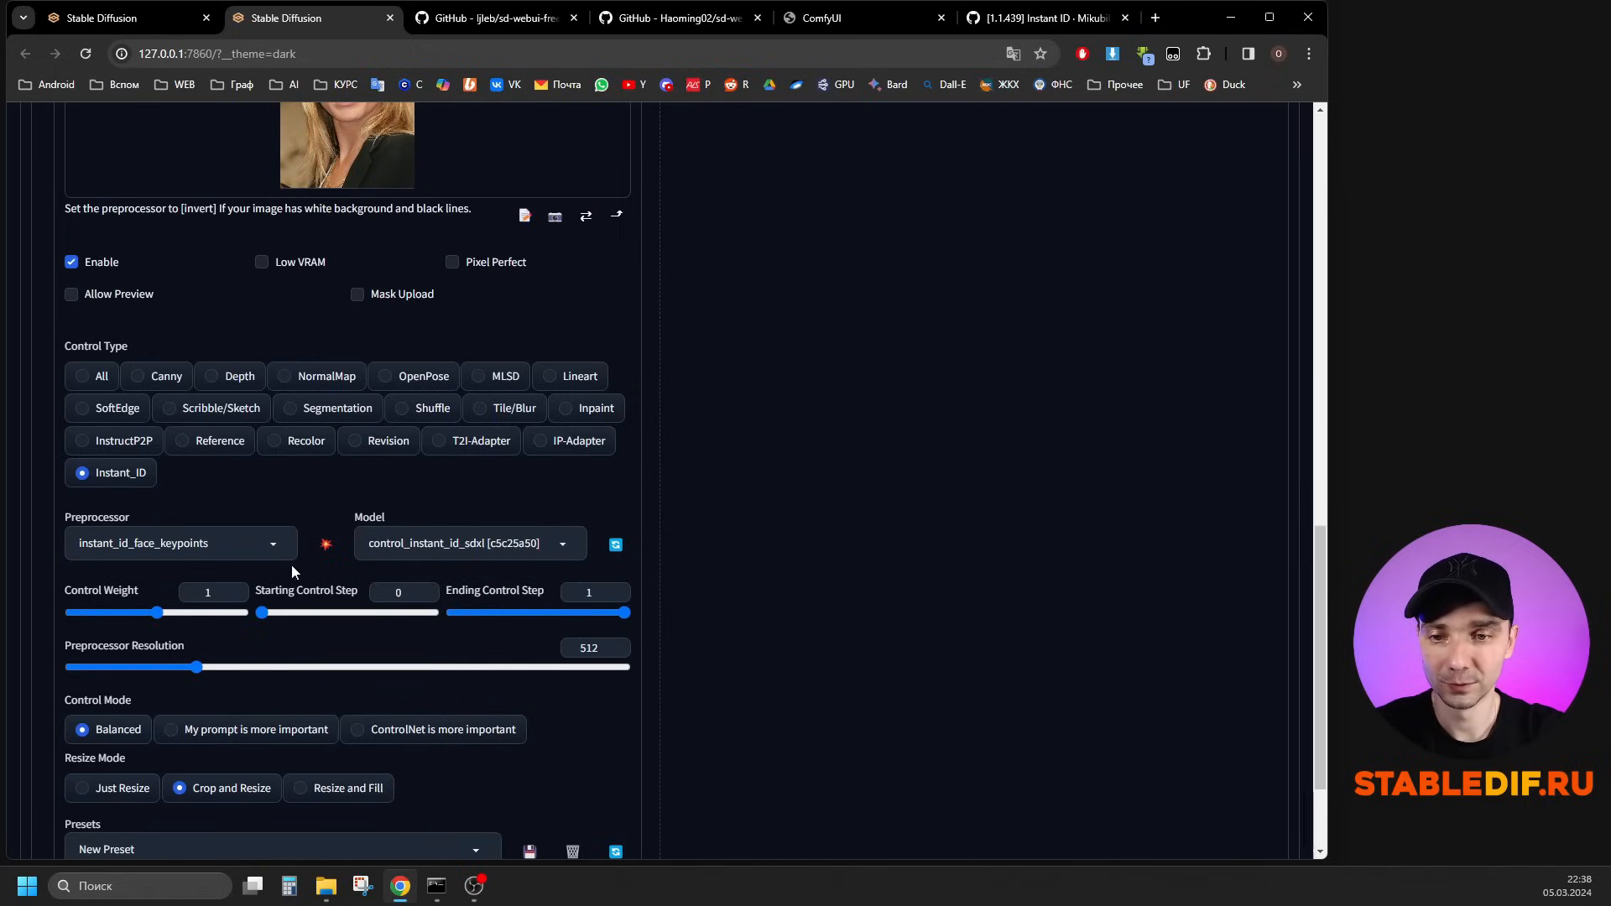
{"action": "scroll", "coordinate": [277, 419], "scroll_direction": "up", "scroll_amount": 2}
{"action": "scroll", "coordinate": [374, 496], "scroll_direction": "down", "scroll_amount": 2}
{"action": "left_click", "coordinate": [503, 548]}
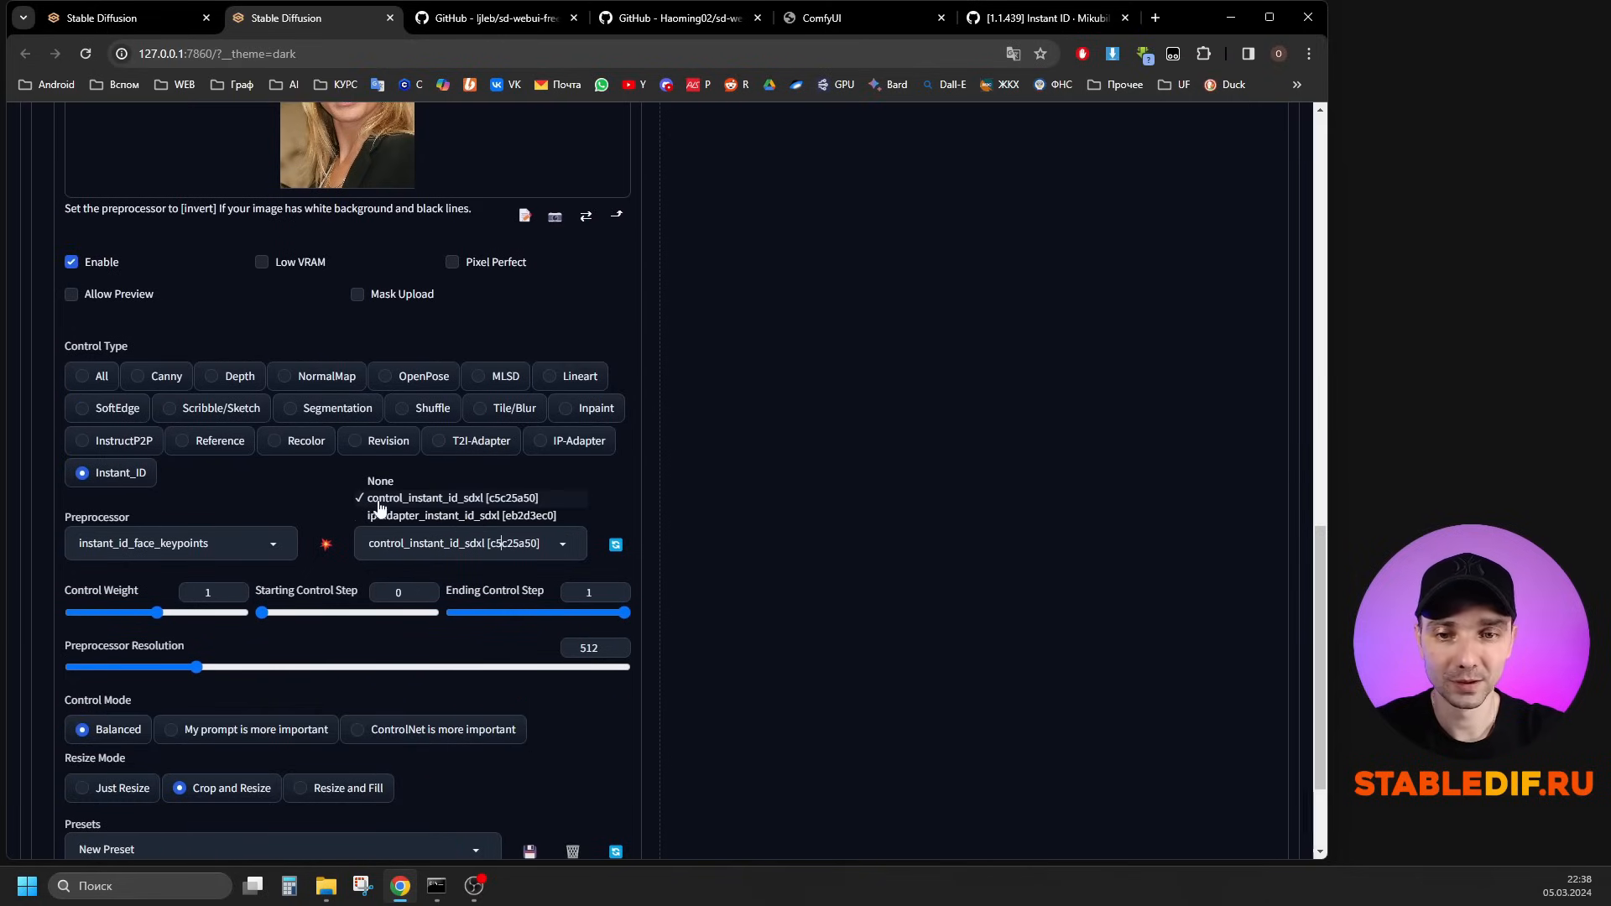
{"action": "left_click", "coordinate": [438, 501]}
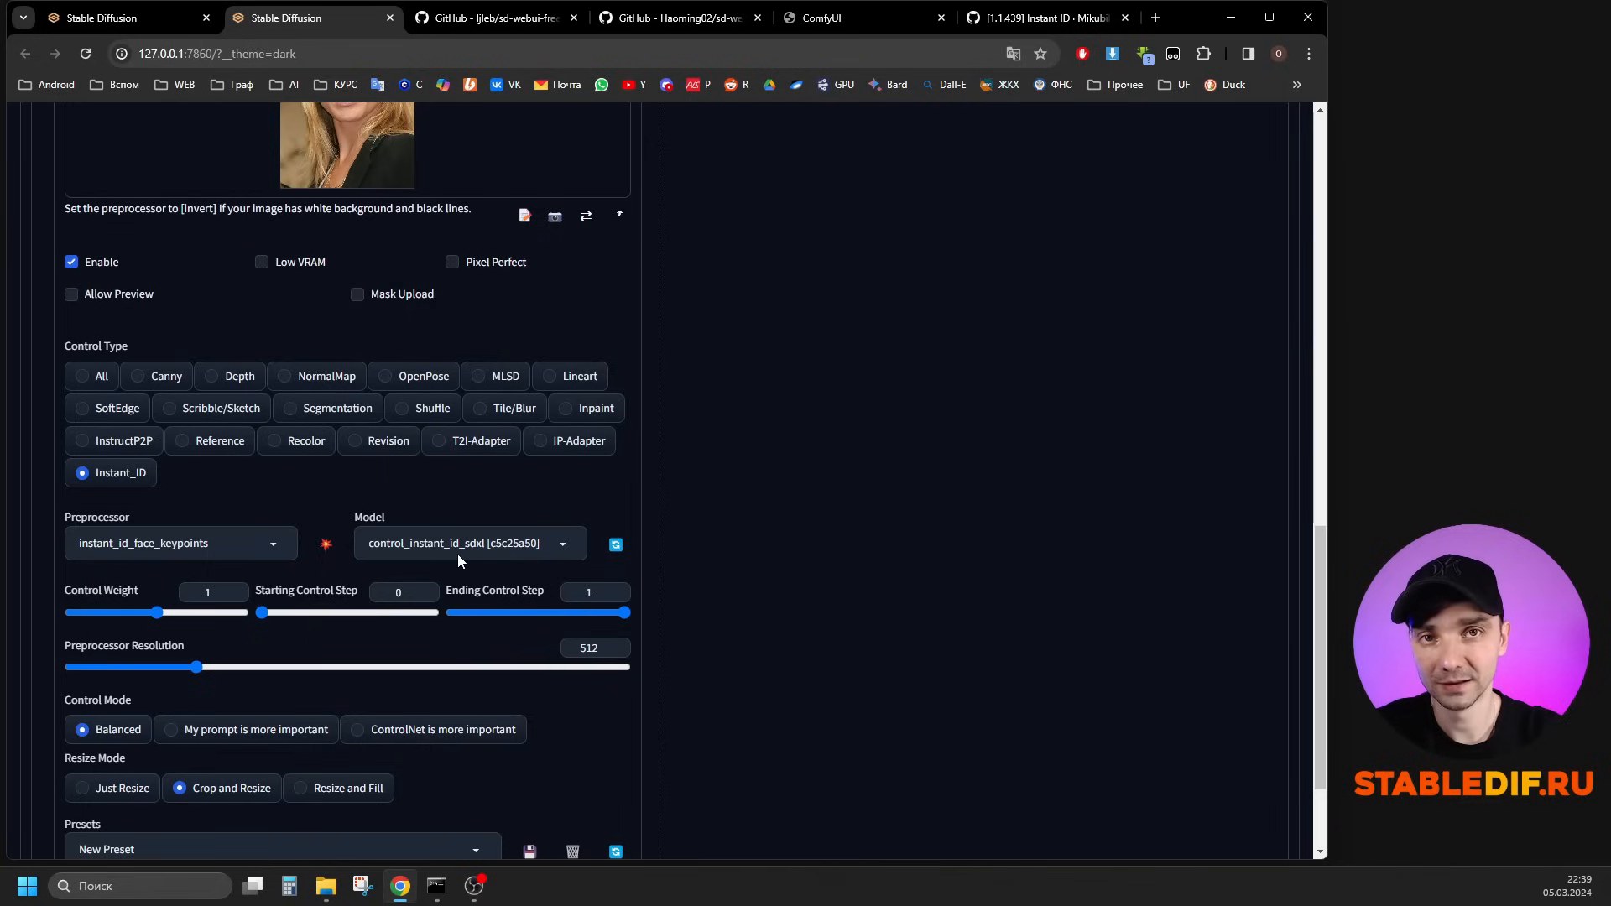
Enable ControlNet Unit 2 and set its control type to IP-Adapter.
{"action": "scroll", "coordinate": [460, 561], "scroll_direction": "up", "scroll_amount": 3}
{"action": "left_click", "coordinate": [530, 185]}
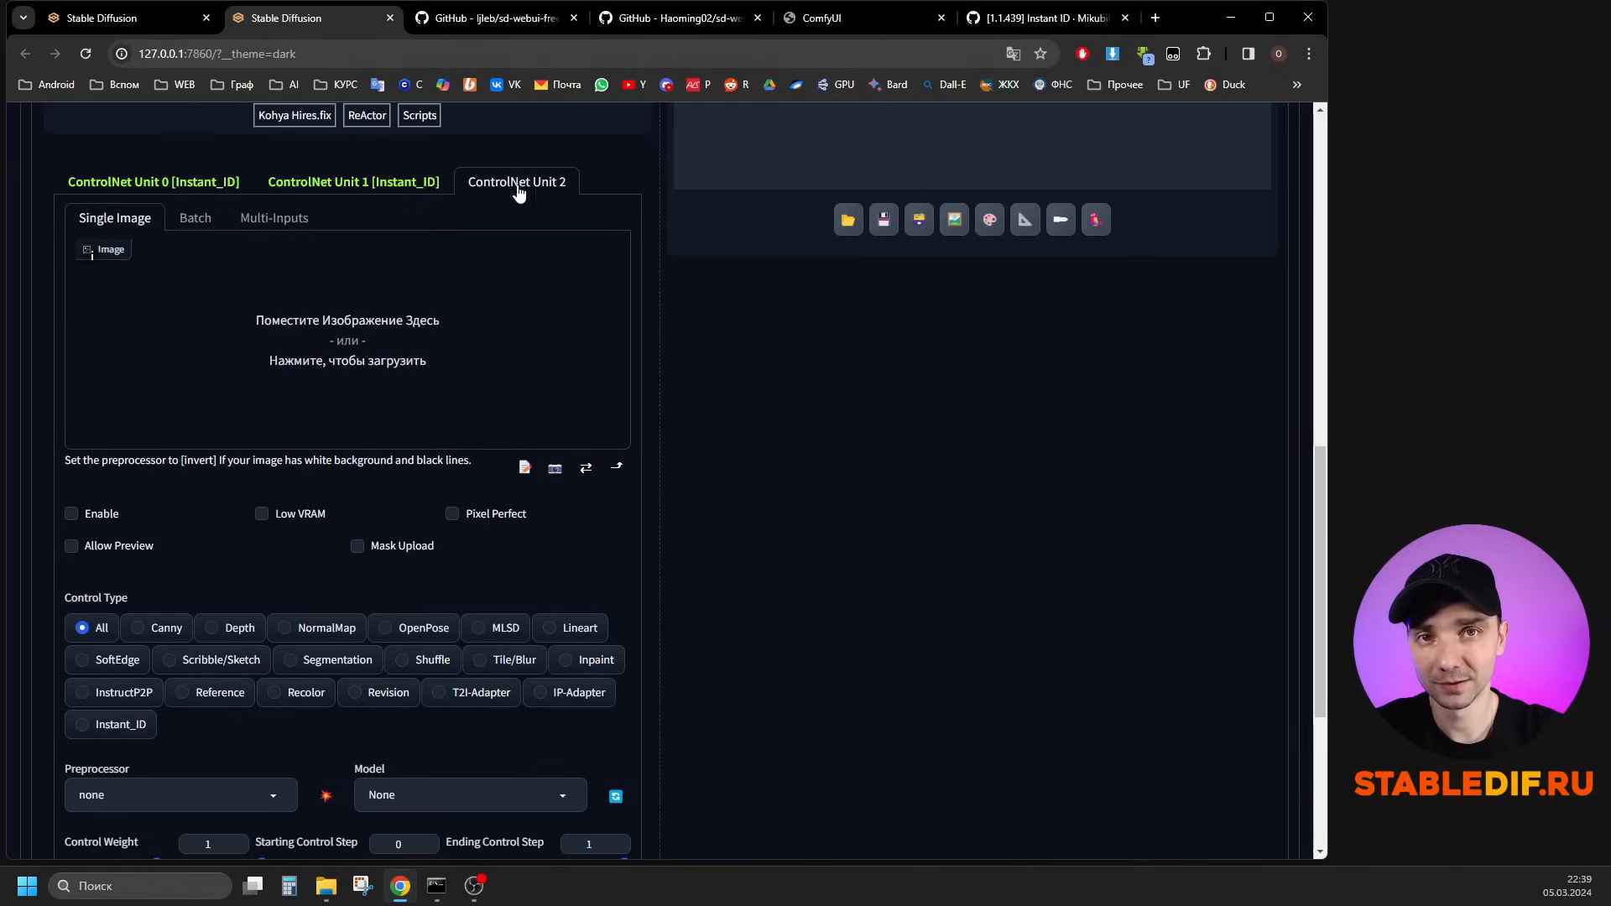
{"action": "left_click", "coordinate": [99, 514]}
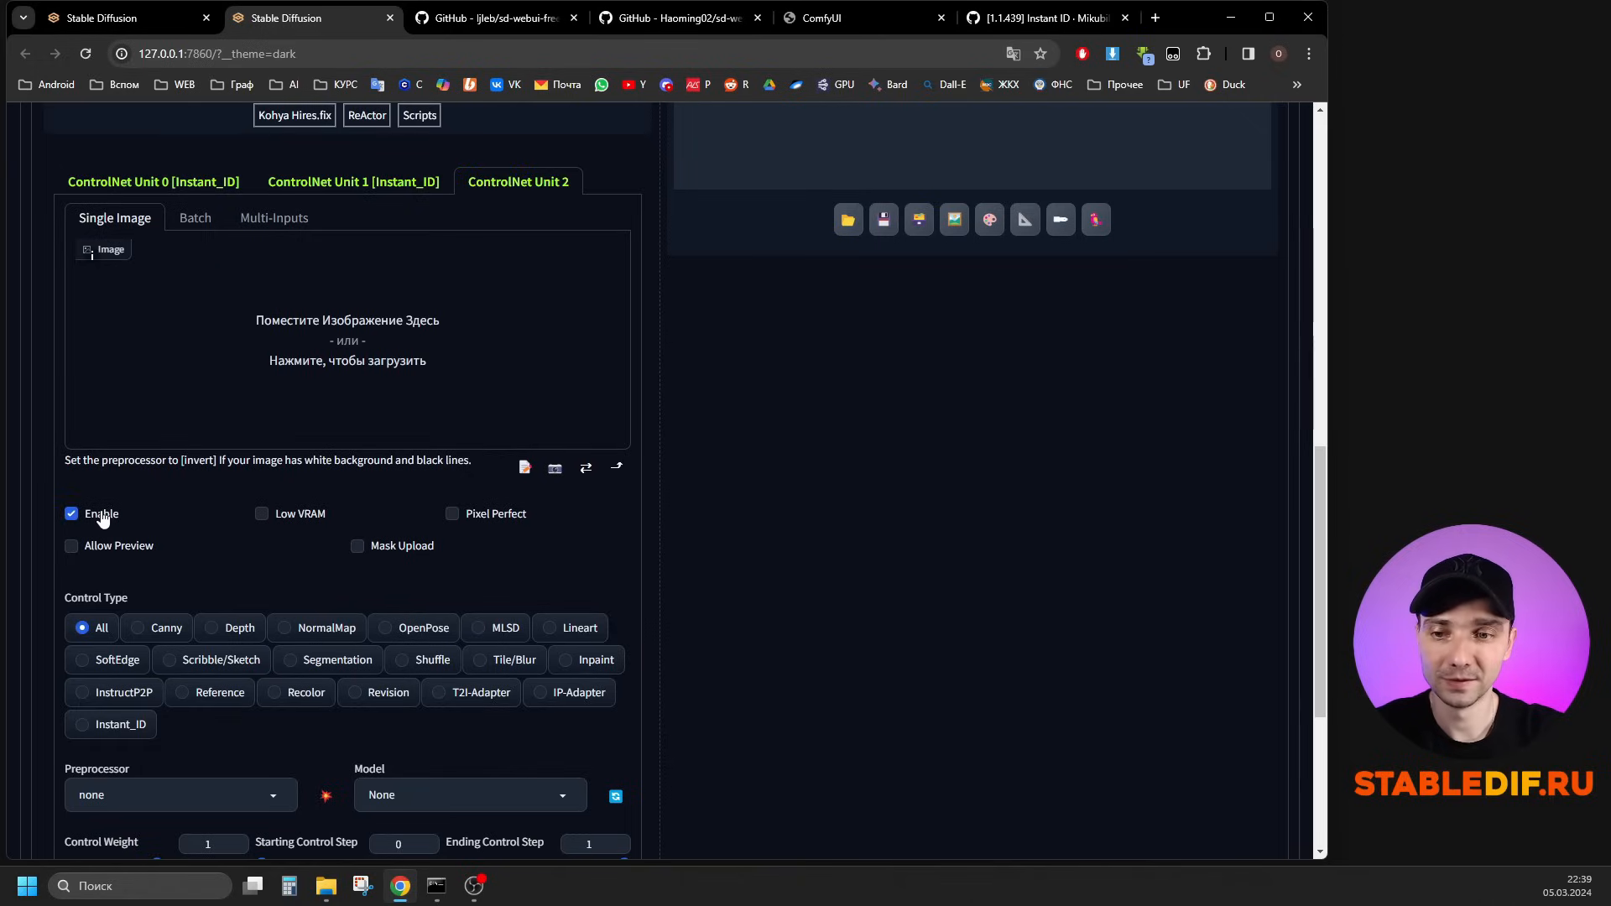
{"action": "left_click", "coordinate": [582, 697]}
{"action": "scroll", "coordinate": [169, 566], "scroll_direction": "down", "scroll_amount": 3}
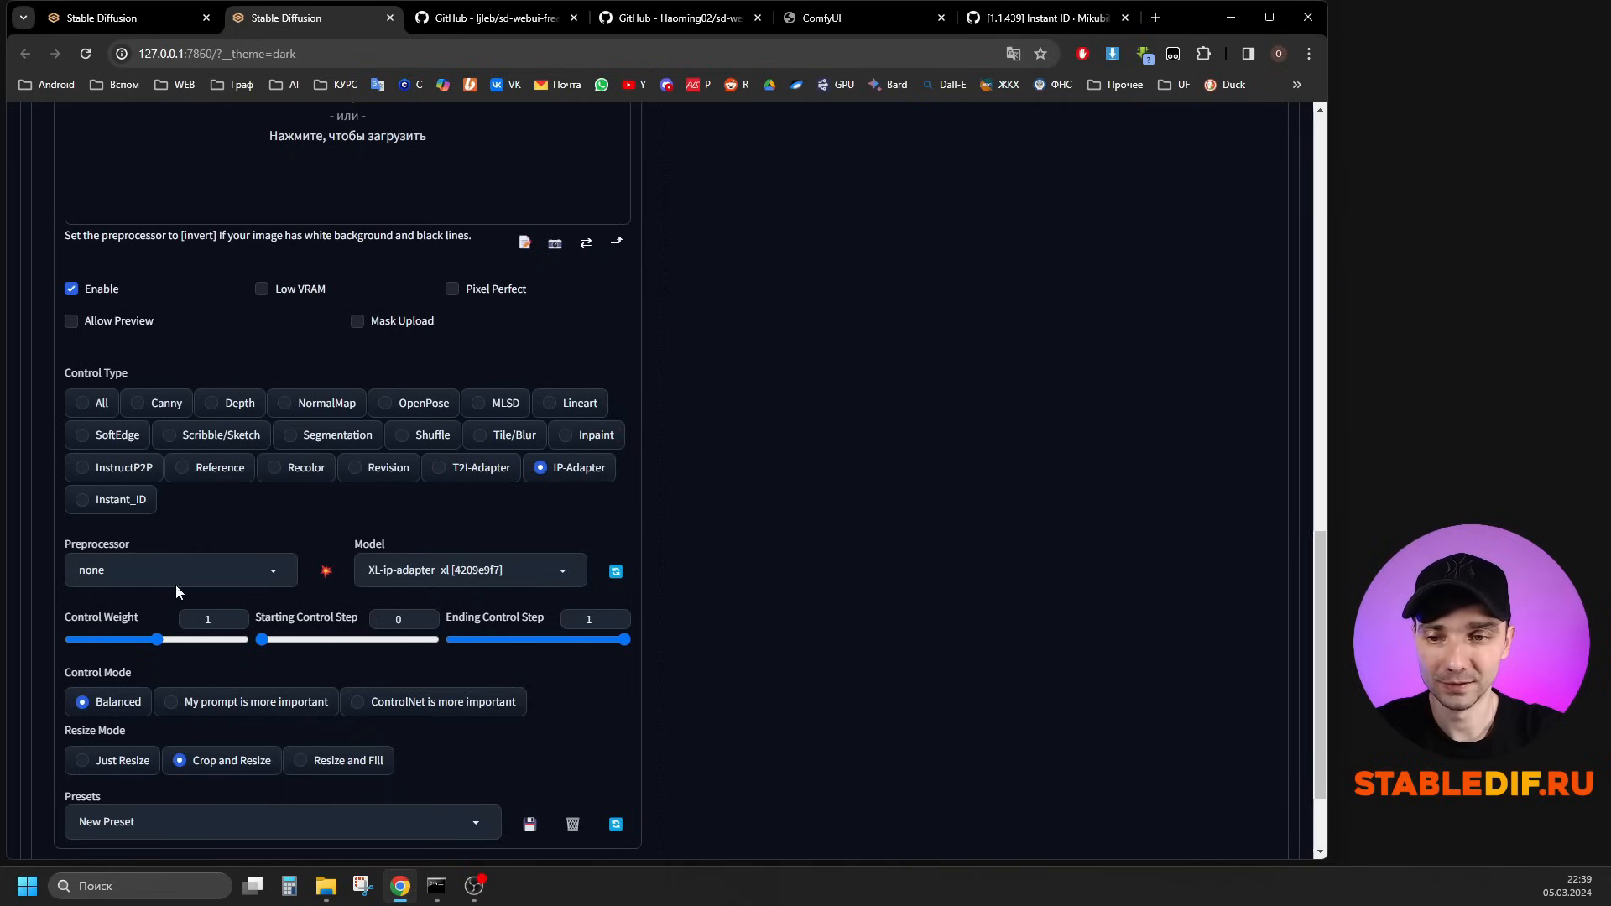
Set ControlNet Unit 2's preprocessor to ip-adapter_clip_sdxl_plus_vith and its model to ip-adapter-plus_sdxl_vit-h.
{"action": "left_click", "coordinate": [275, 573]}
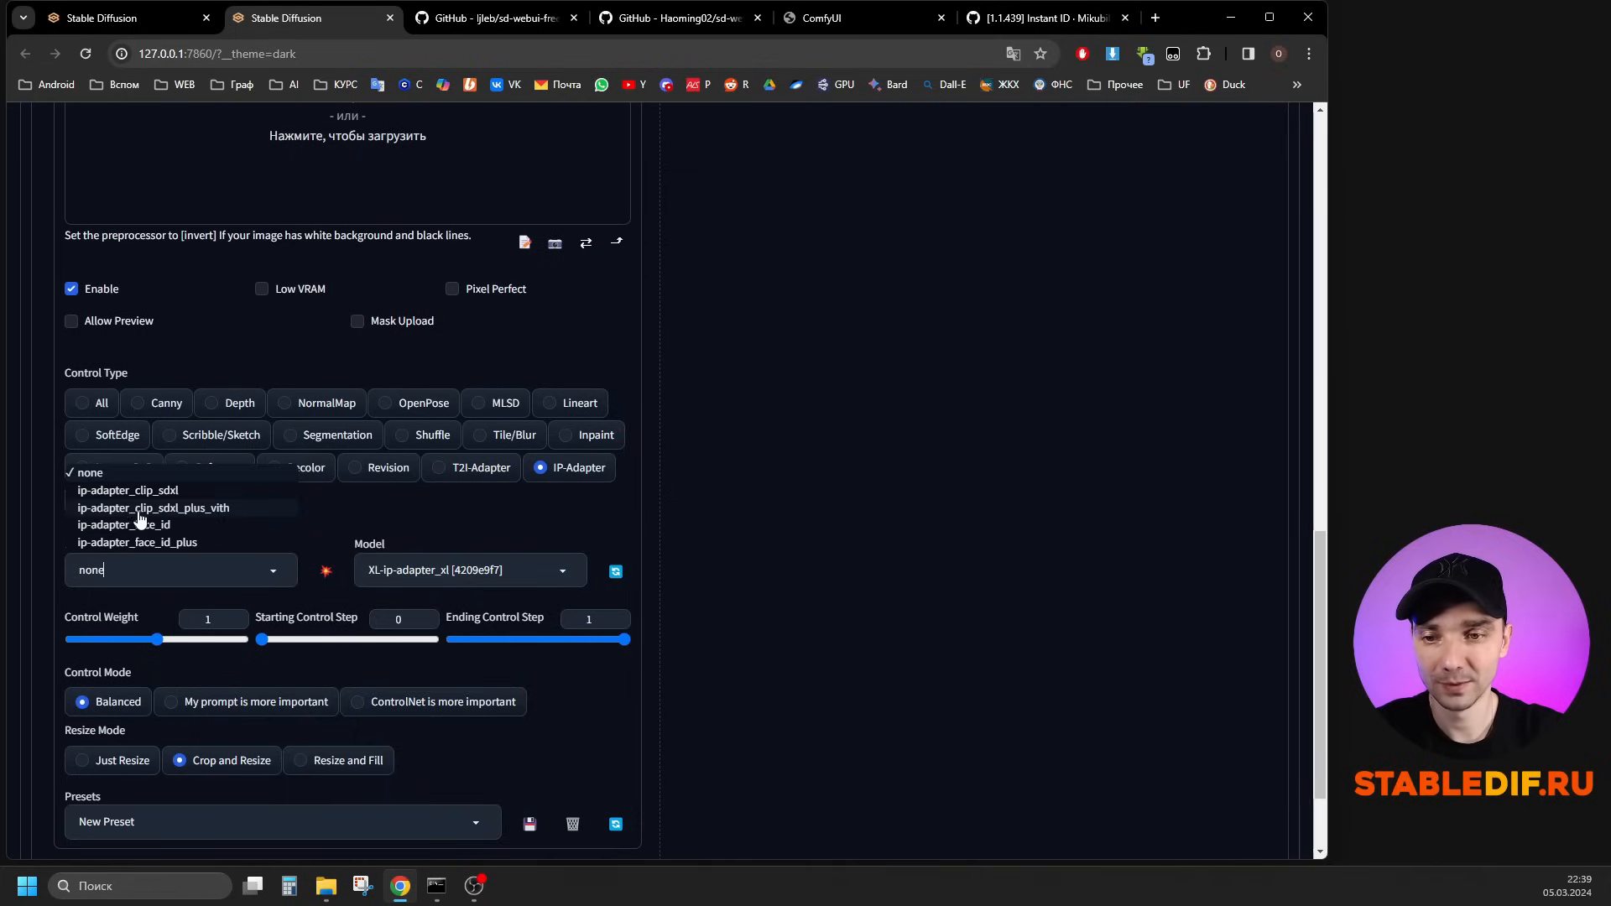
{"action": "left_click", "coordinate": [211, 509]}
{"action": "left_click", "coordinate": [420, 571]}
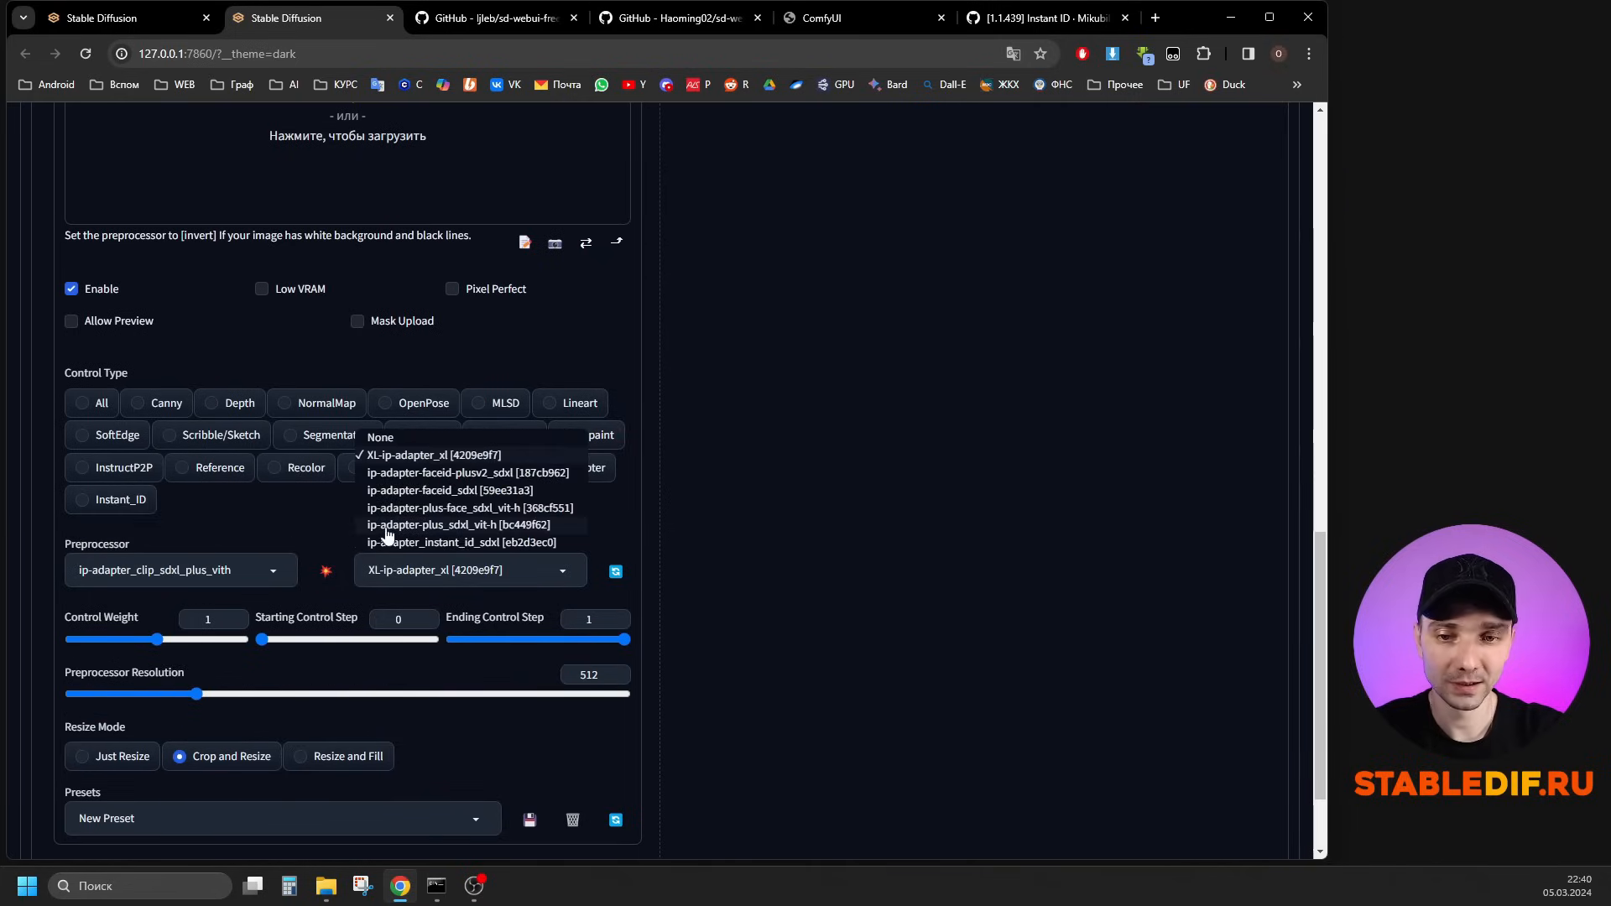
{"action": "left_click", "coordinate": [485, 526]}
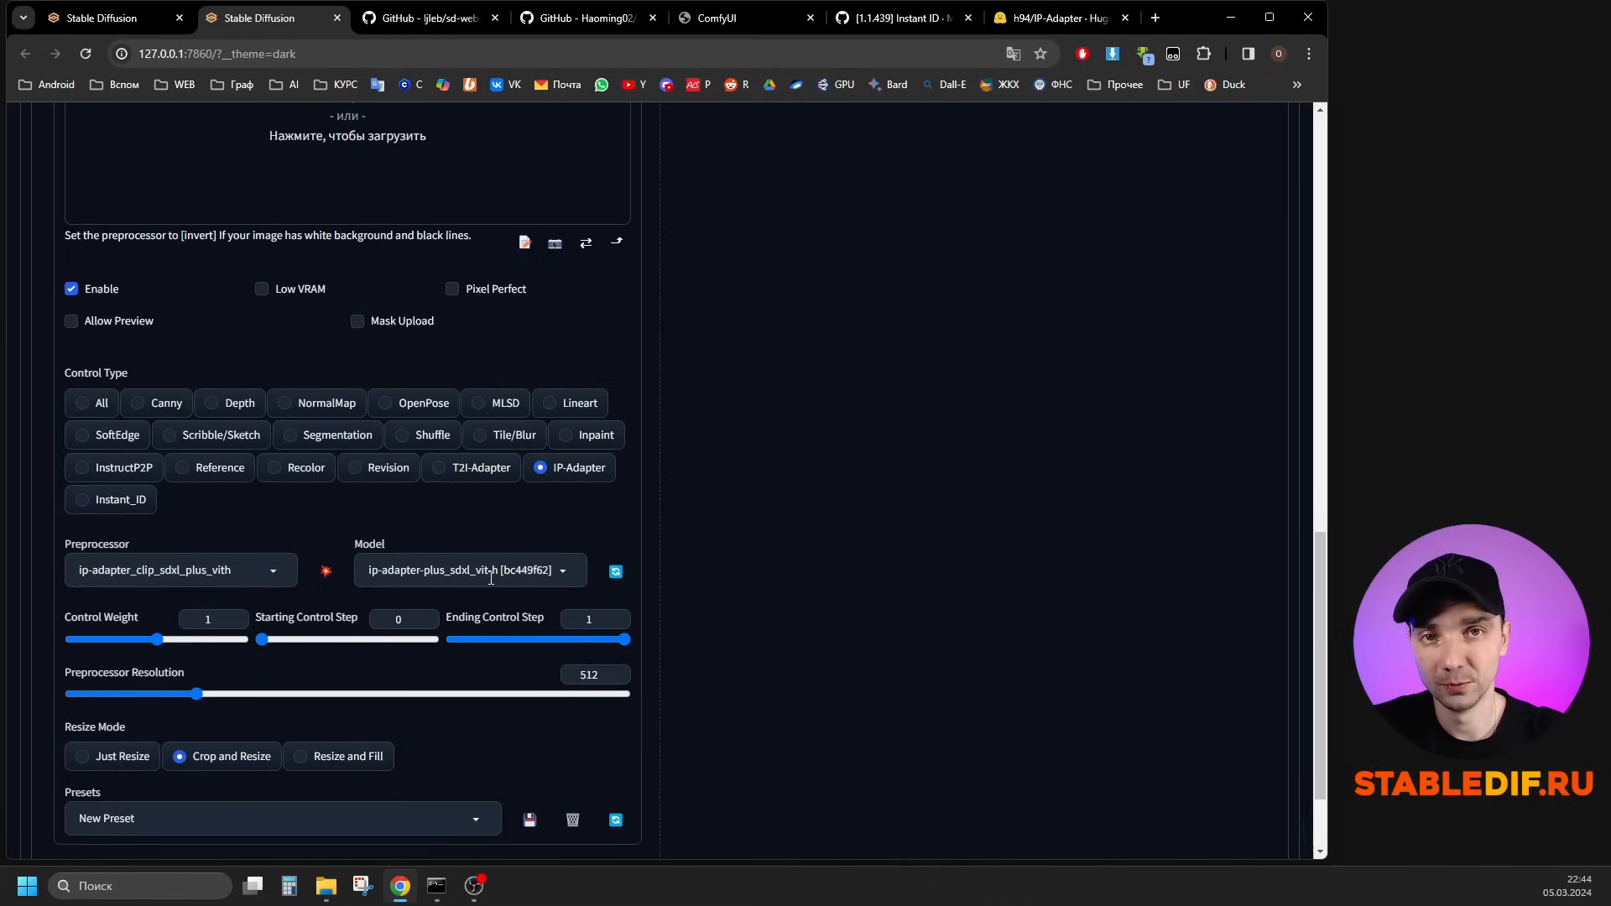
Switch to the h94/IP-Adapter repository on Hugging Face and look through the model files in its sdxl_models folder.
{"action": "key", "text": "ctrl+7"}
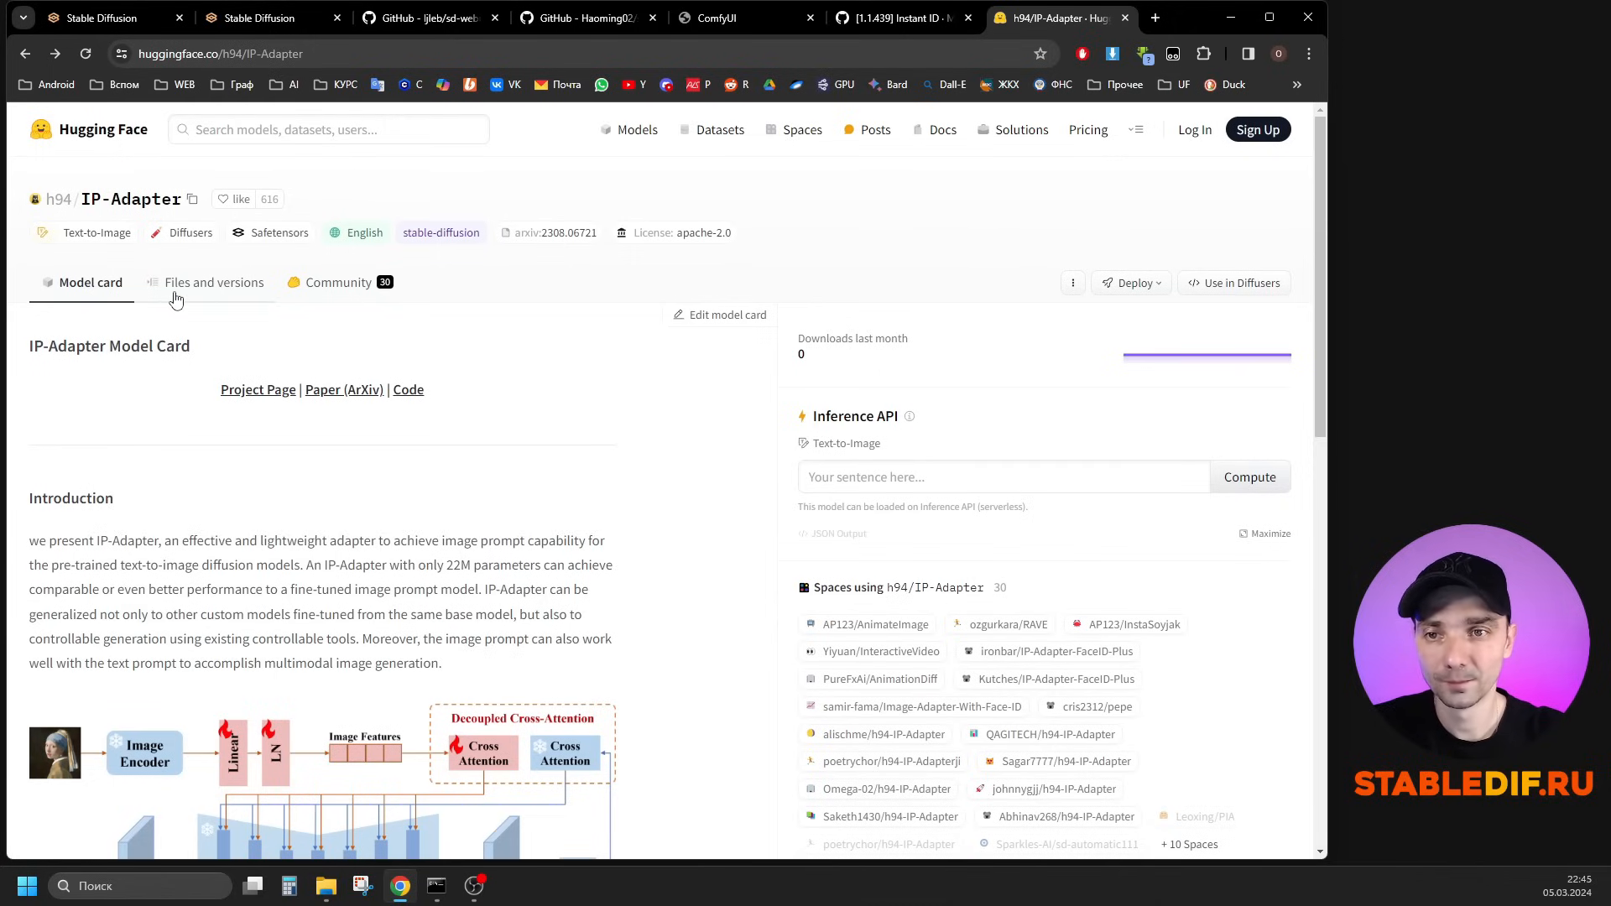
{"action": "left_click", "coordinate": [215, 289]}
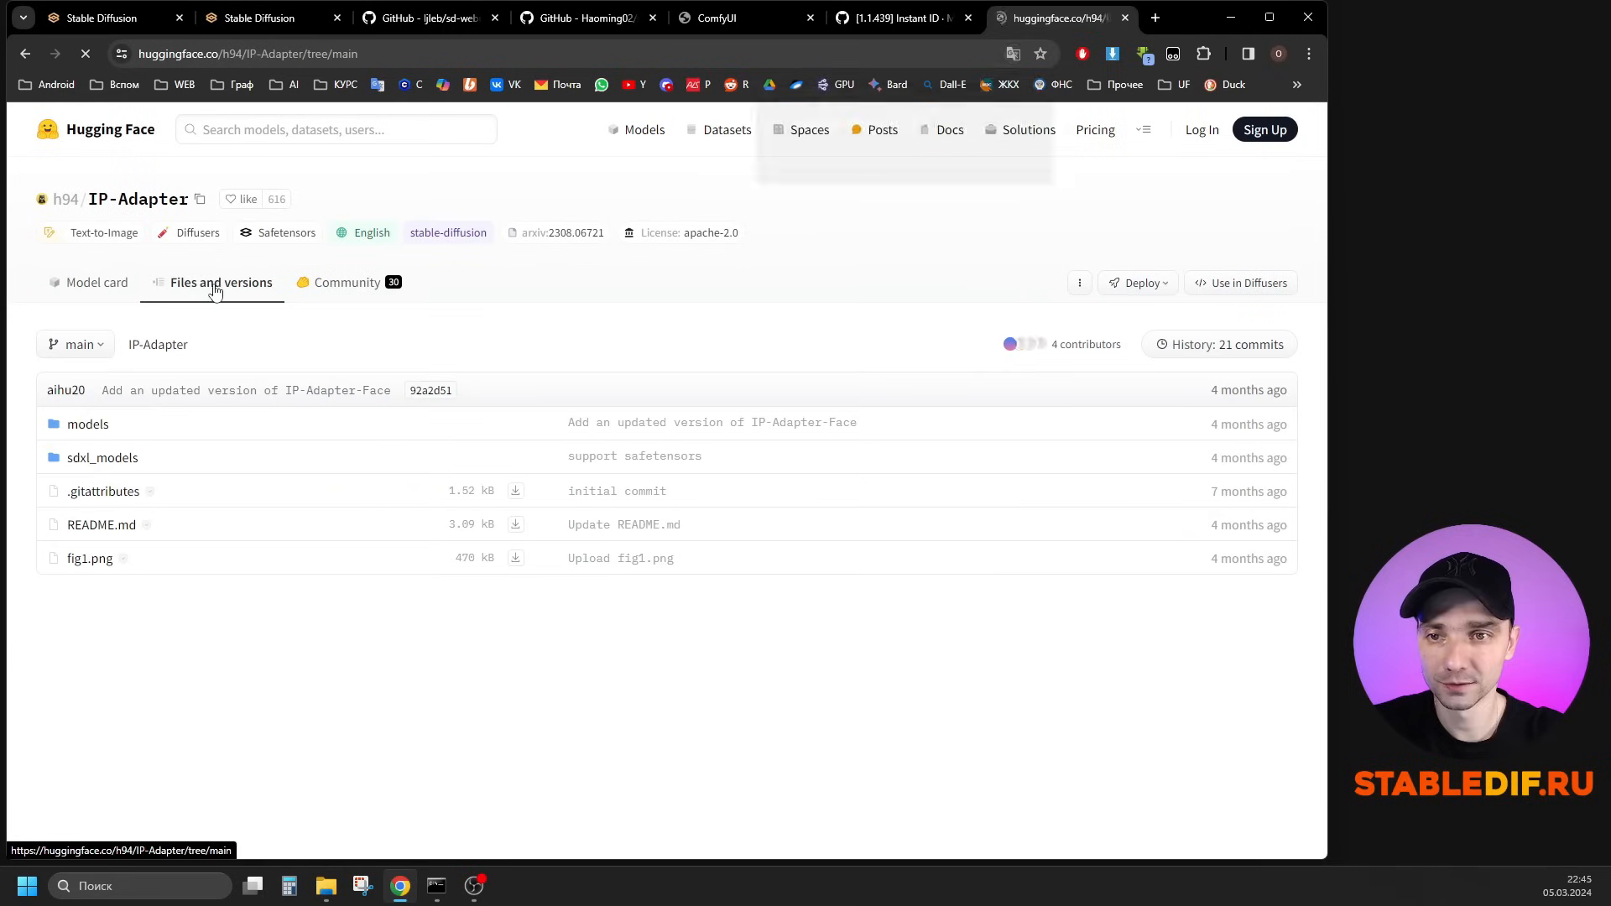
{"action": "left_click", "coordinate": [112, 466]}
{"action": "left_click_drag", "start_coordinate": [289, 558], "coordinate": [65, 558]}
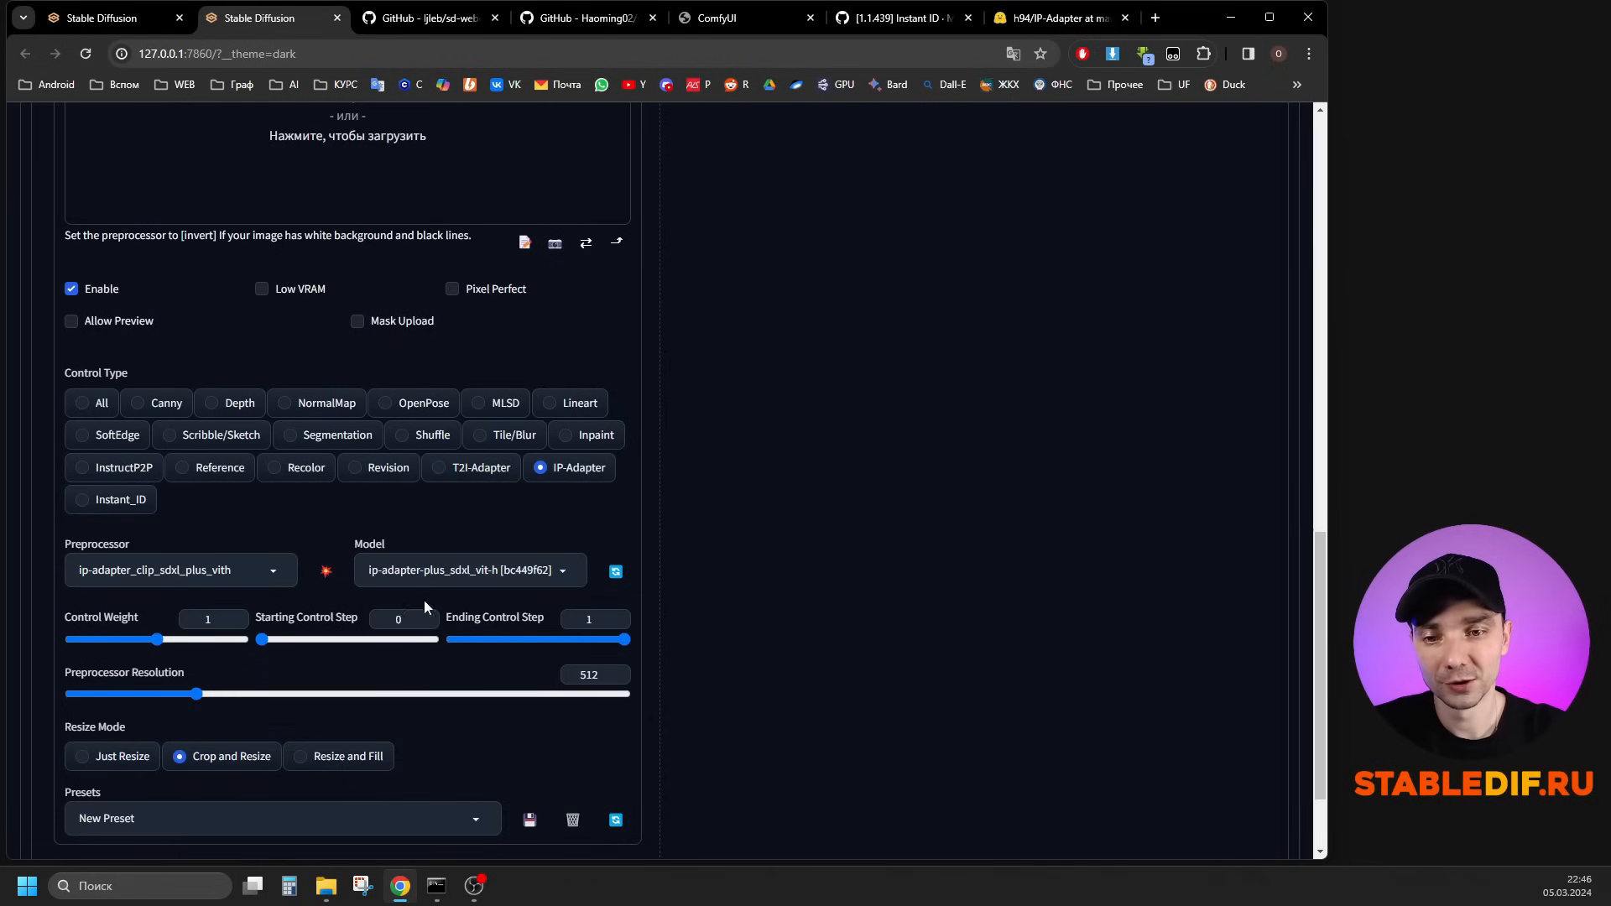
Load the colourful painted portrait as ControlNet Unit 2's image and set that unit's control weight to 0.5.
{"action": "scroll", "coordinate": [522, 616], "scroll_direction": "up", "scroll_amount": 3}
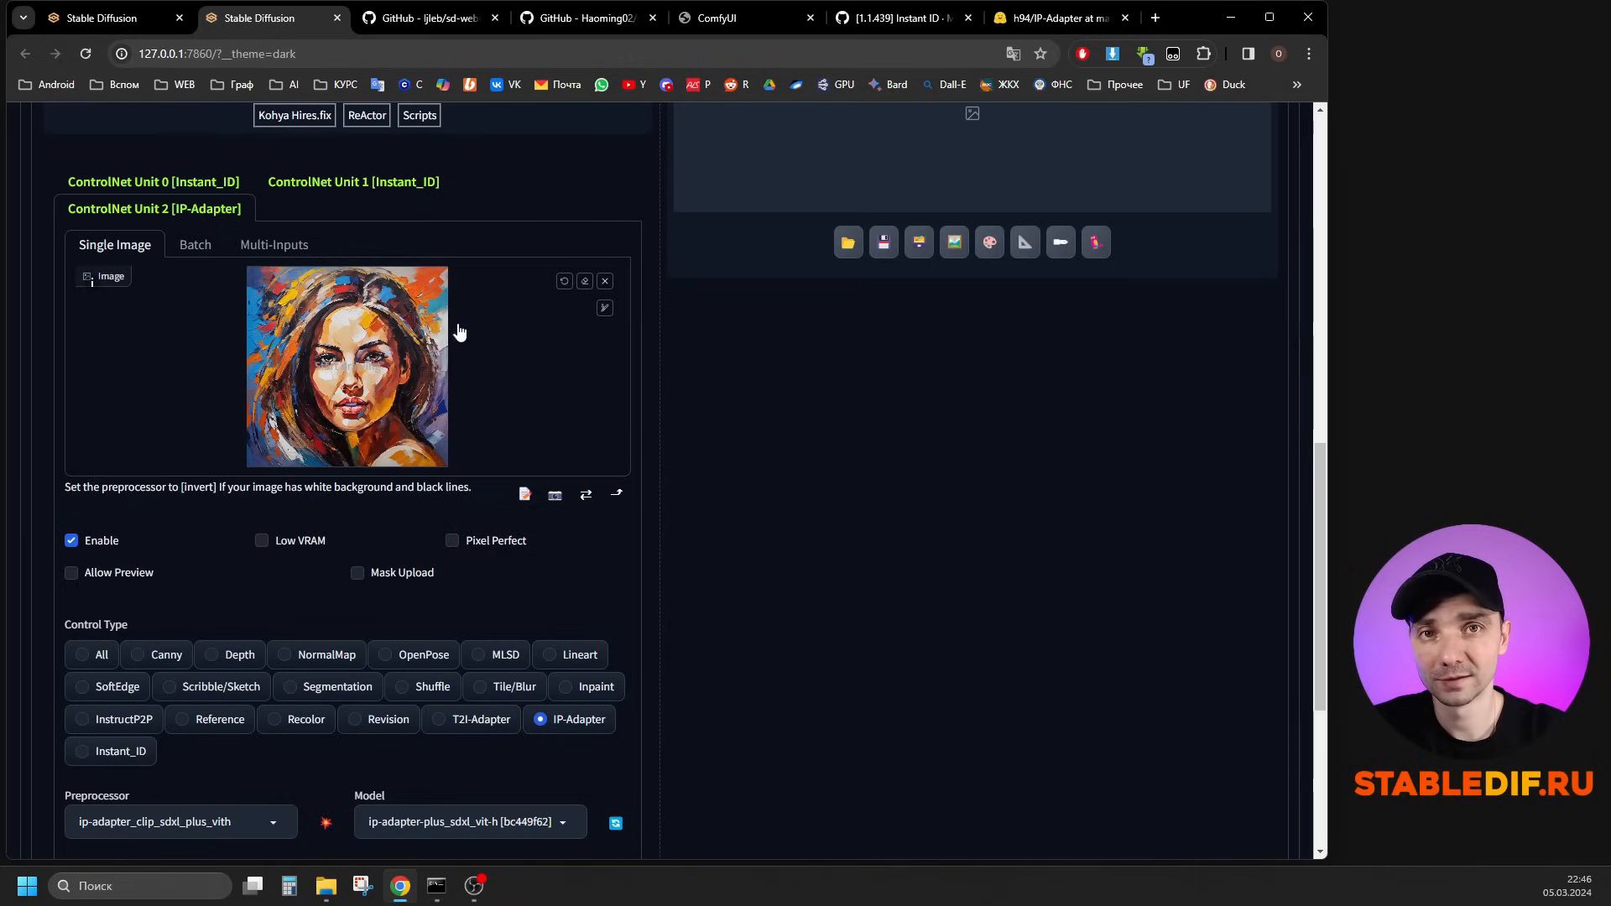
{"action": "scroll", "coordinate": [500, 420], "scroll_direction": "down", "scroll_amount": 2}
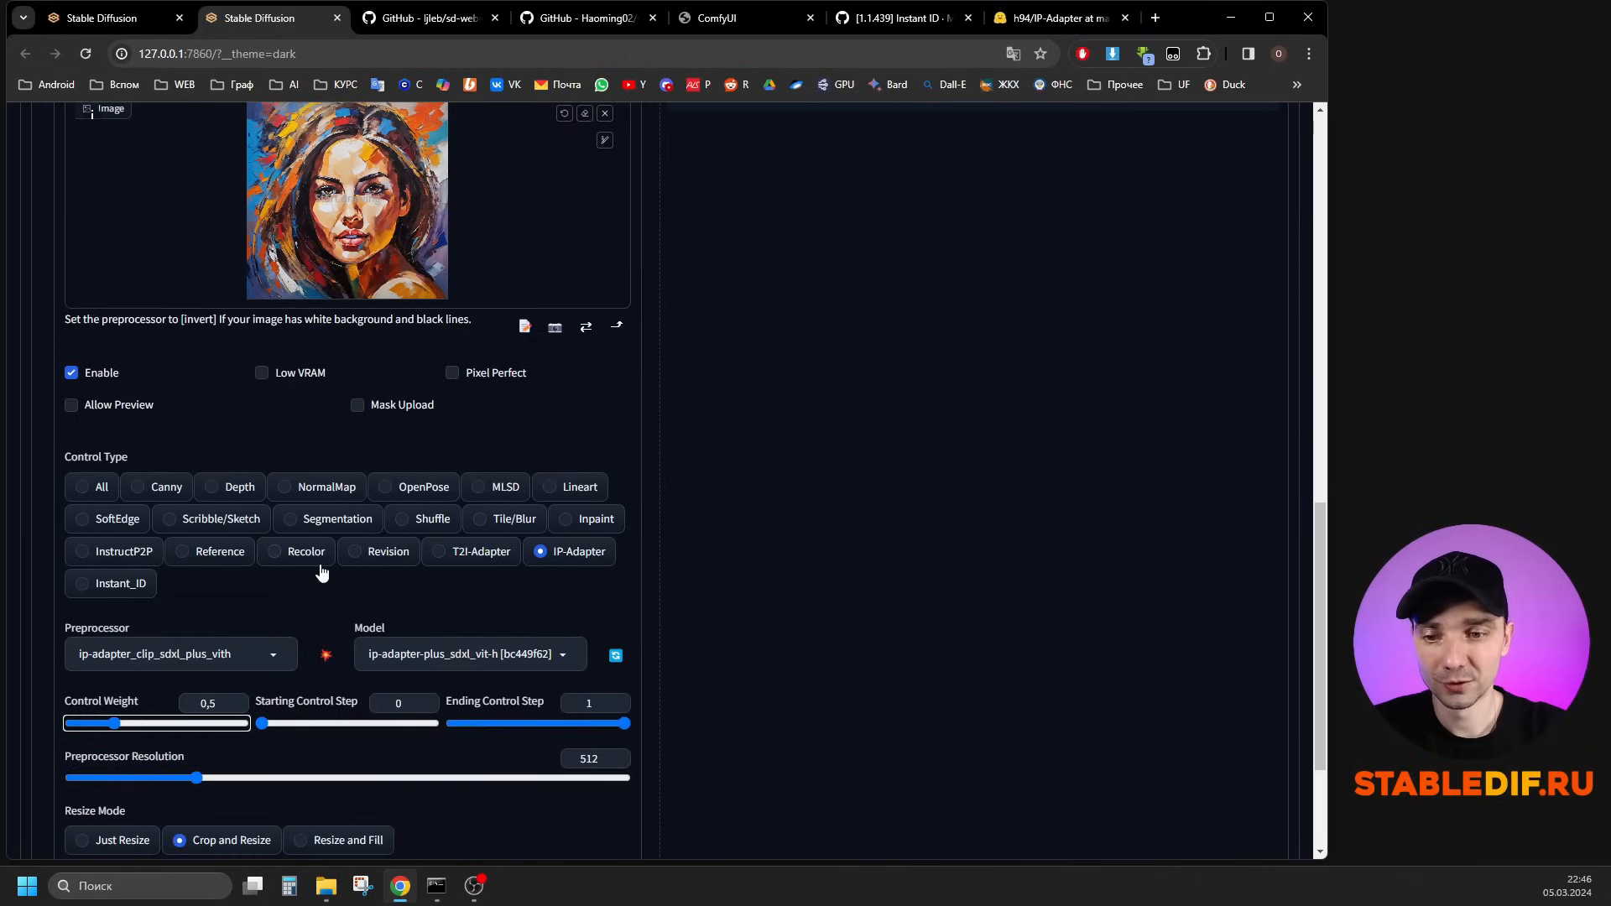
{"action": "scroll", "coordinate": [322, 572], "scroll_direction": "down", "scroll_amount": 2}
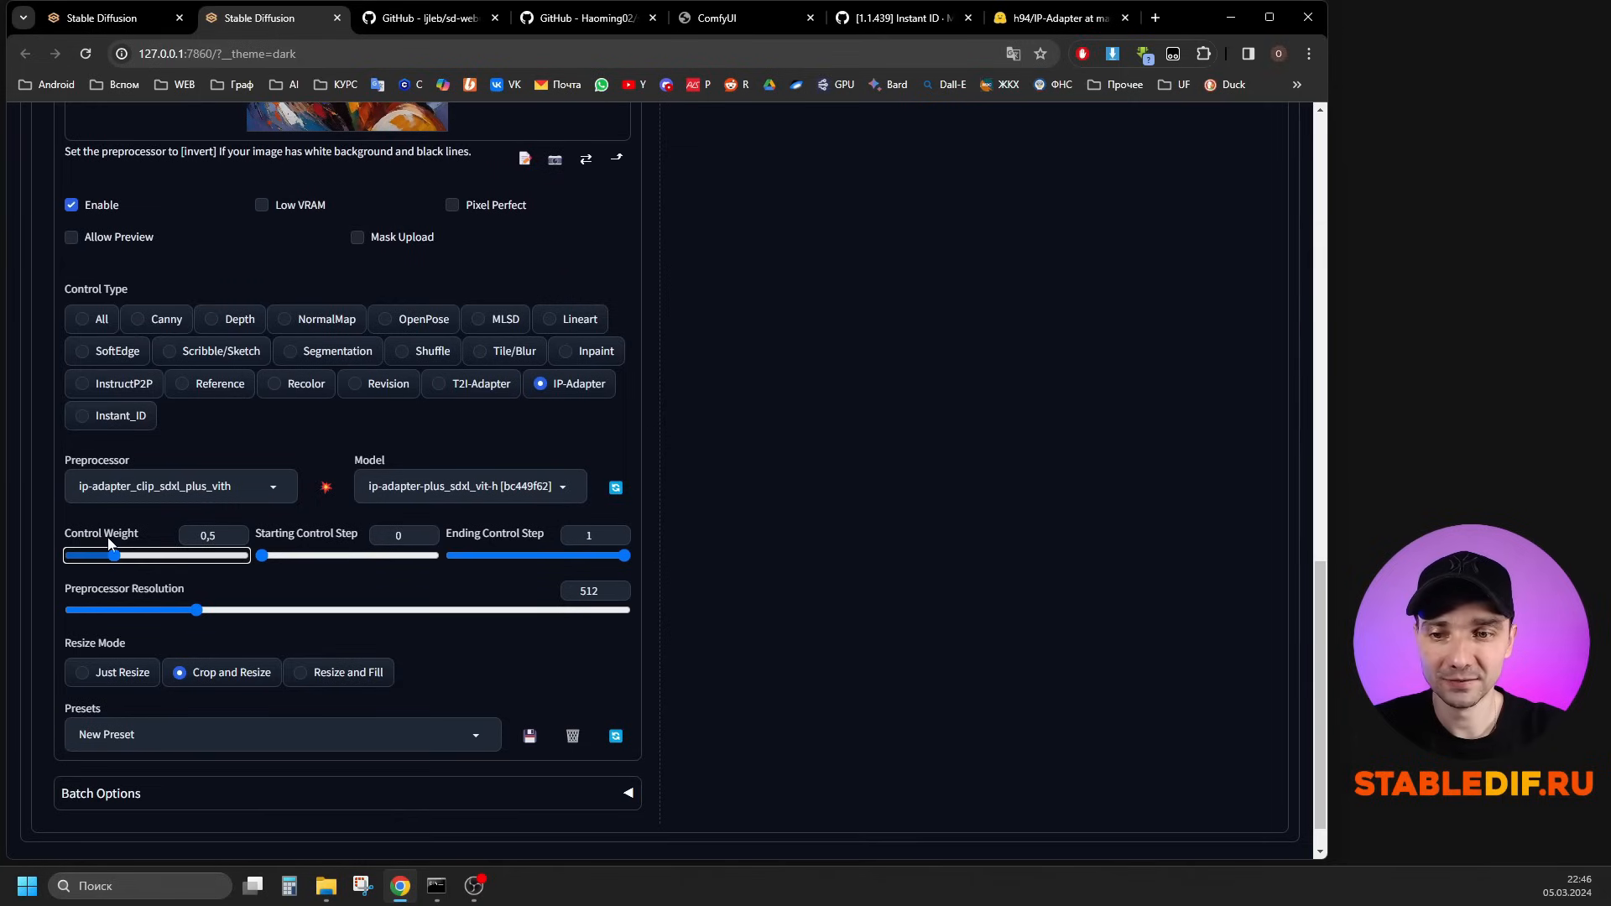
{"action": "left_click", "coordinate": [217, 535]}
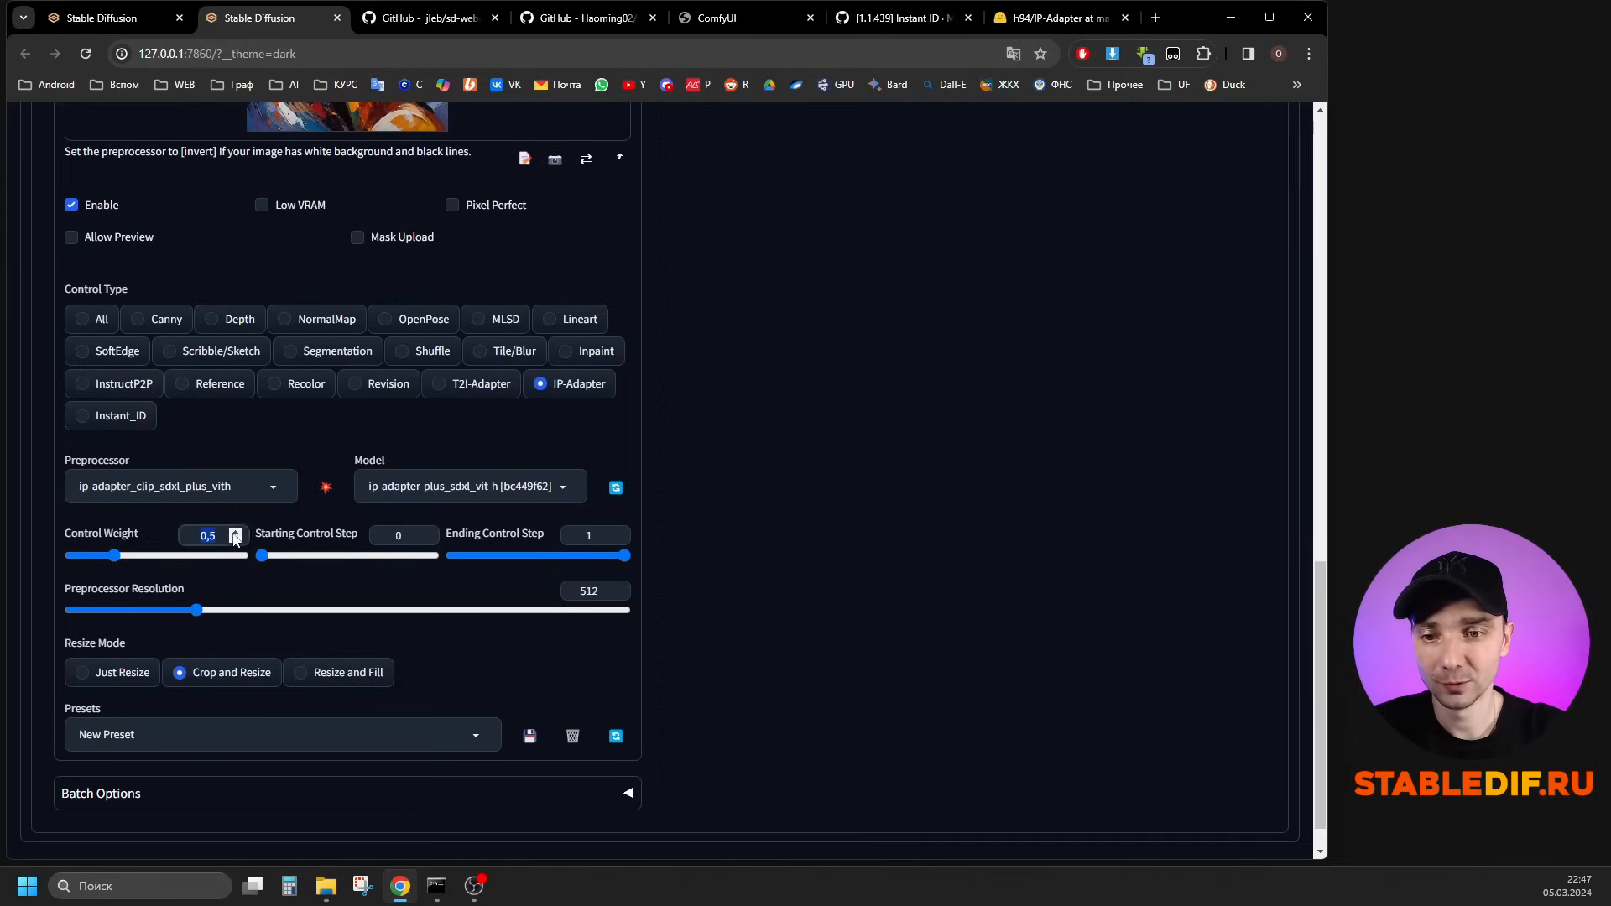
Set ControlNet Unit 0's control weight to 0.8.
{"action": "scroll", "coordinate": [248, 535], "scroll_direction": "up", "scroll_amount": 6}
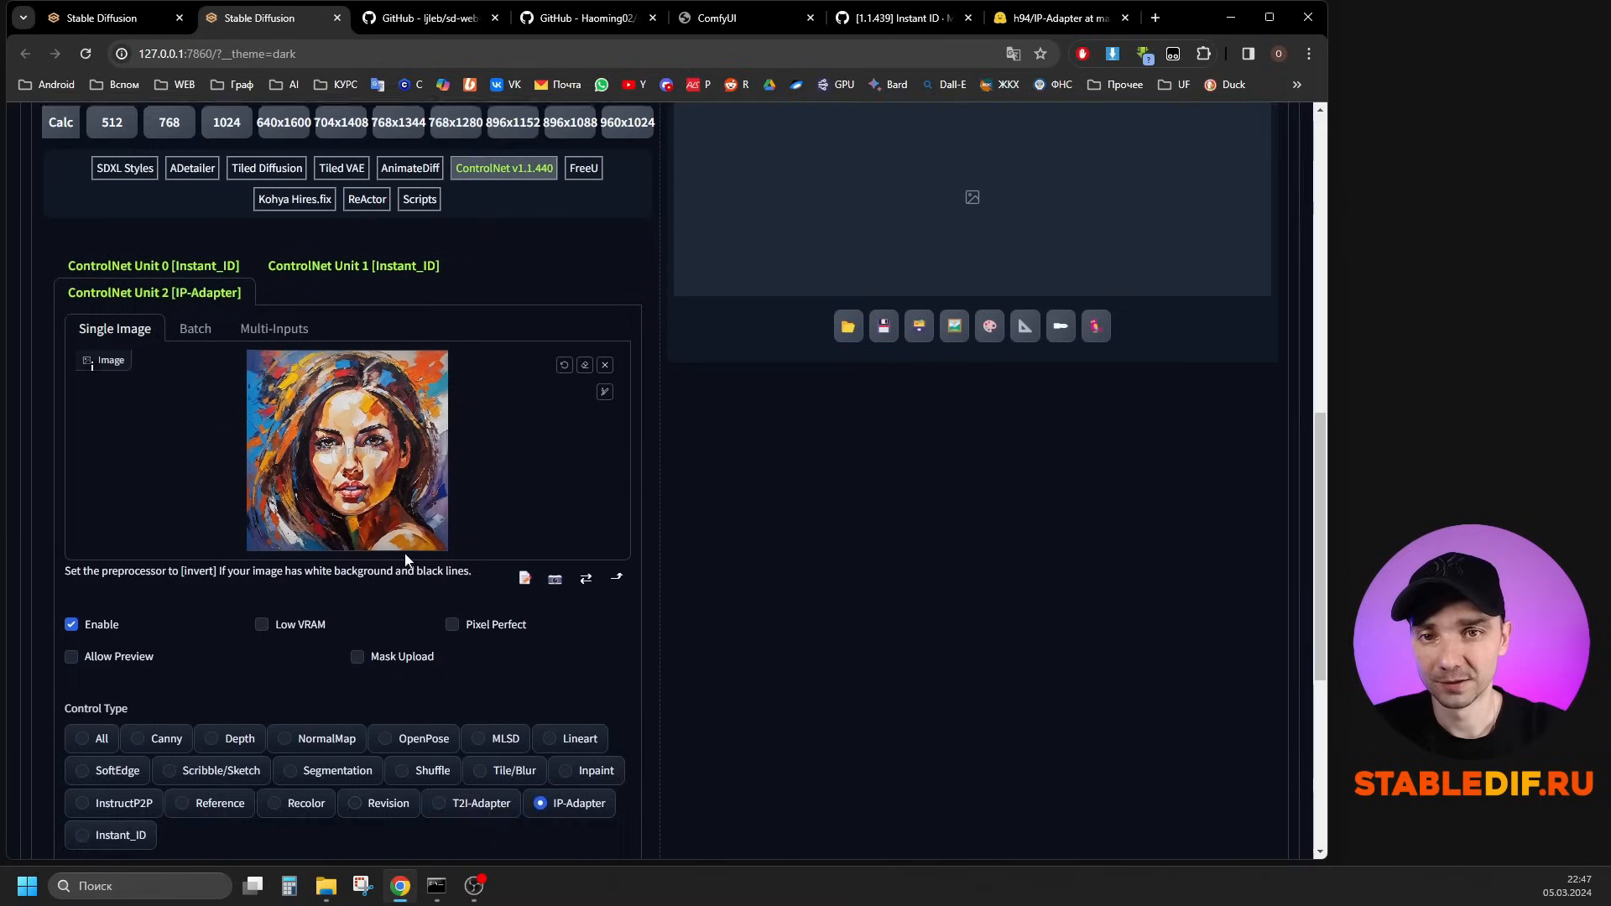
{"action": "left_click", "coordinate": [176, 353]}
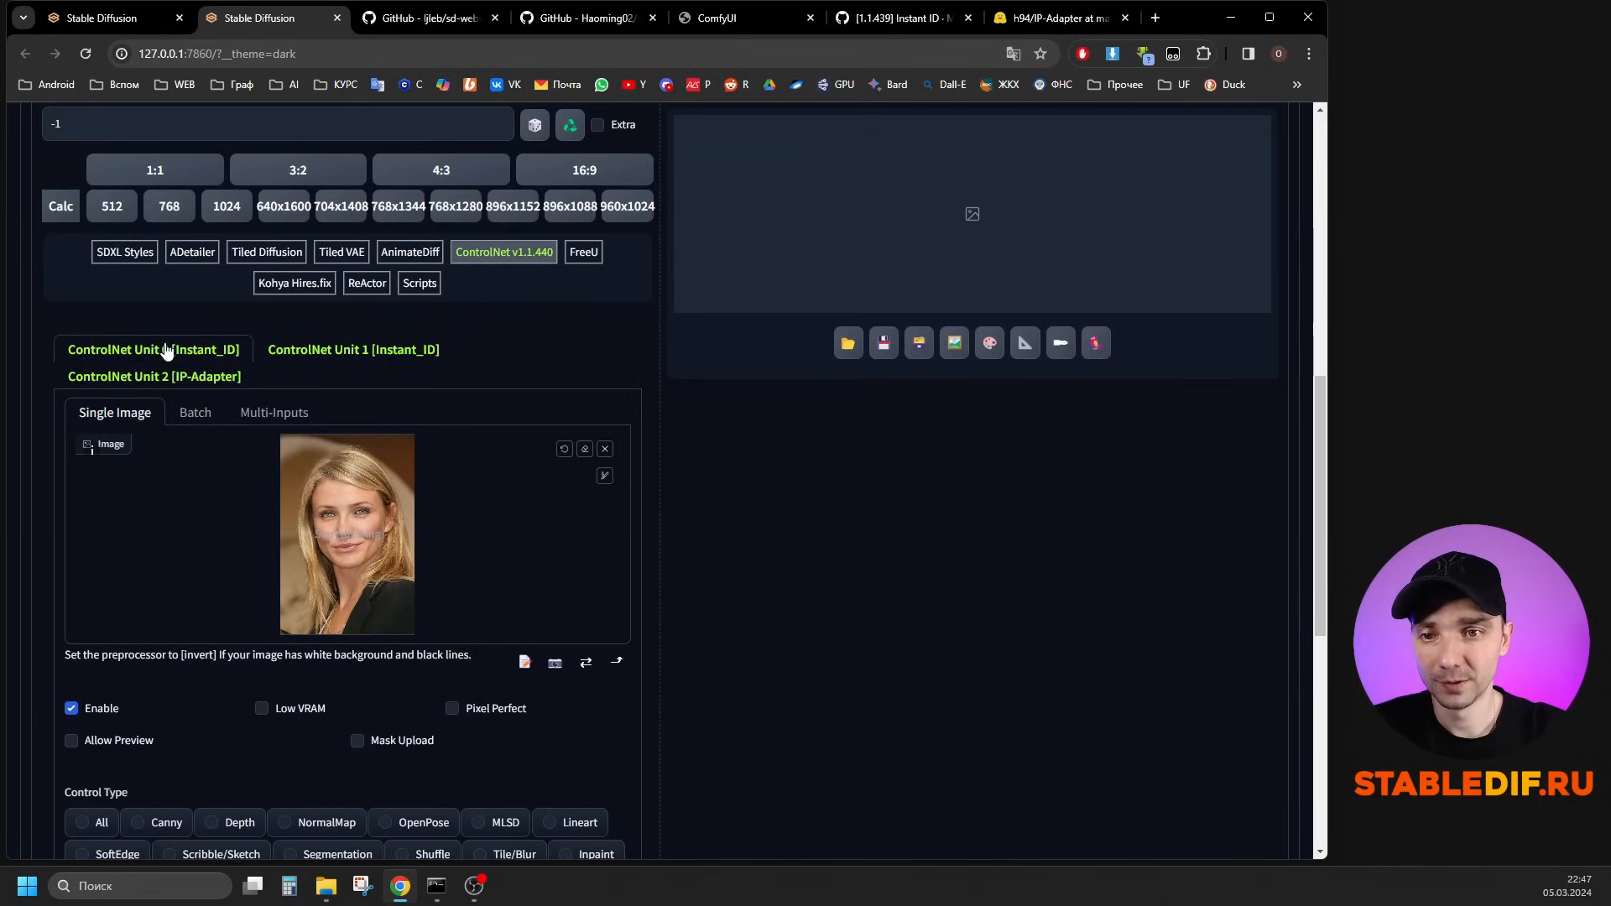
{"action": "scroll", "coordinate": [363, 535], "scroll_direction": "down", "scroll_amount": 4}
{"action": "scroll", "coordinate": [282, 655], "scroll_direction": "down", "scroll_amount": 1}
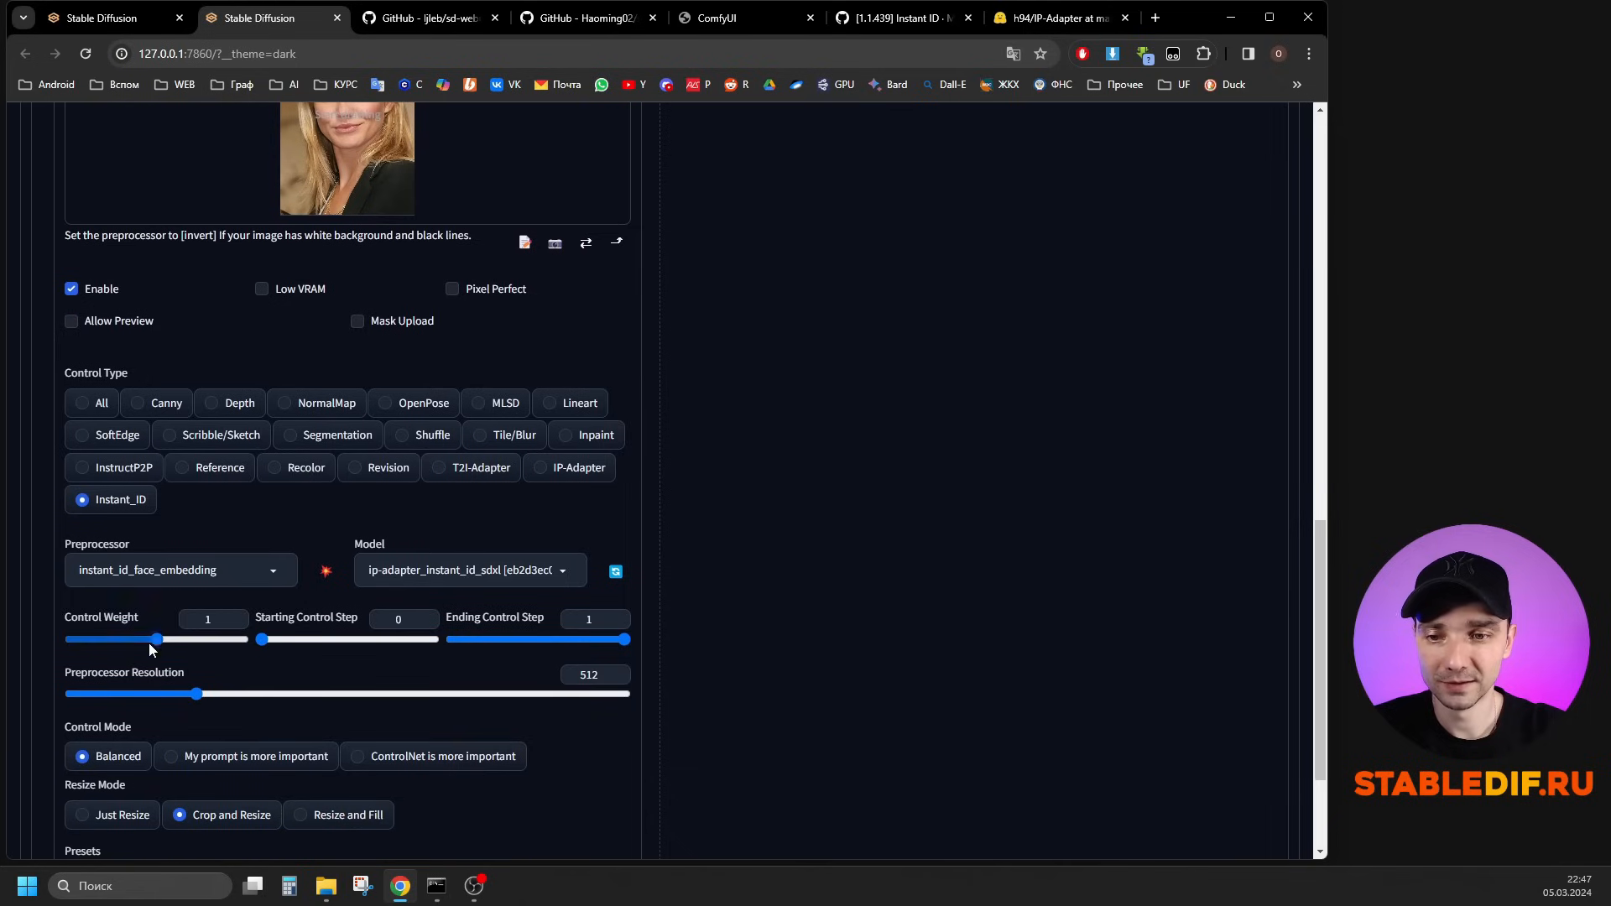
{"action": "left_click", "coordinate": [148, 641]}
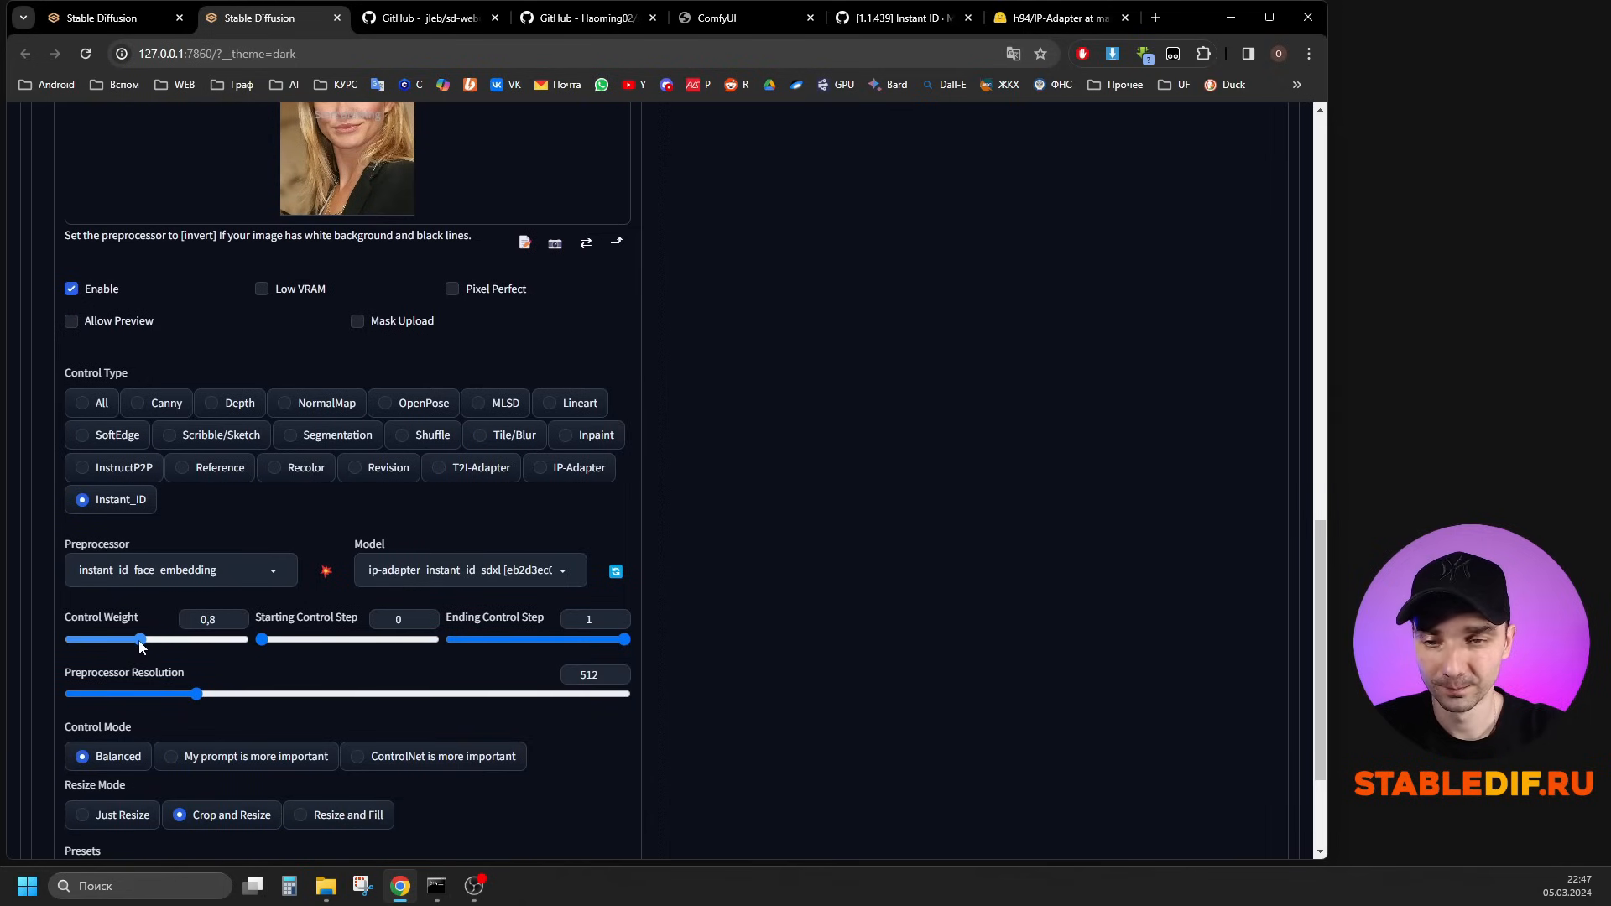
Set ControlNet Unit 1's control weight to 0.8.
{"action": "scroll", "coordinate": [126, 588], "scroll_direction": "up", "scroll_amount": 11}
{"action": "scroll", "coordinate": [91, 533], "scroll_direction": "down", "scroll_amount": 5}
{"action": "left_click", "coordinate": [428, 435]}
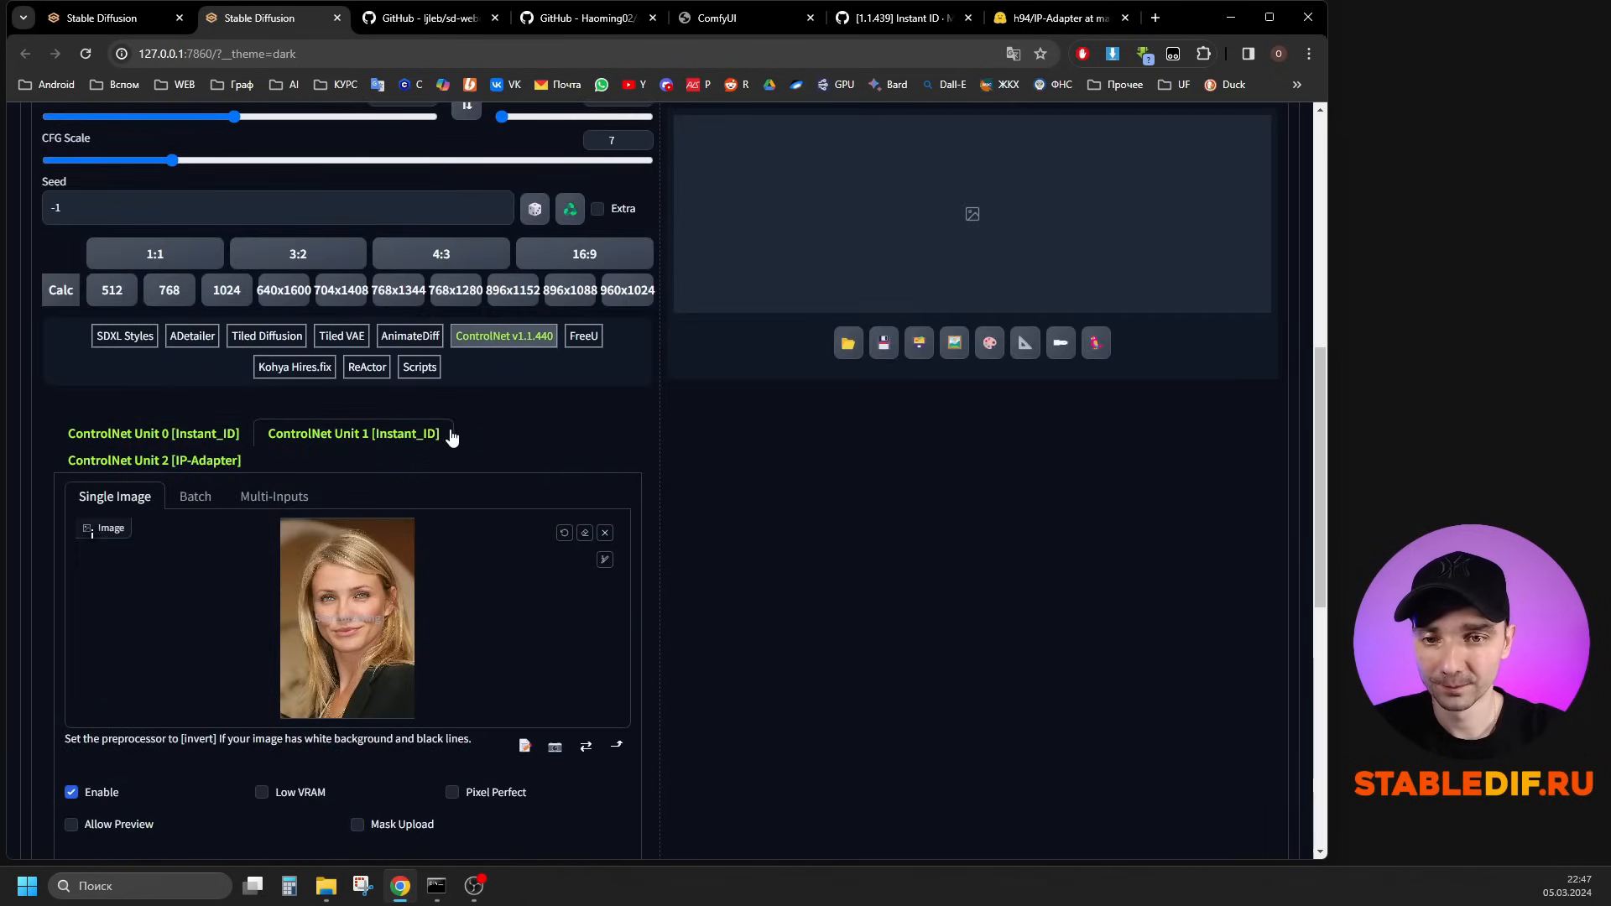
{"action": "scroll", "coordinate": [432, 435], "scroll_direction": "down", "scroll_amount": 5}
{"action": "scroll", "coordinate": [200, 659], "scroll_direction": "down", "scroll_amount": 1}
{"action": "left_click_drag", "start_coordinate": [157, 640], "coordinate": [140, 640]}
Generate the image with the three ControlNet units and compare the enlarged result with the original face photo.
{"action": "key", "text": "Home"}
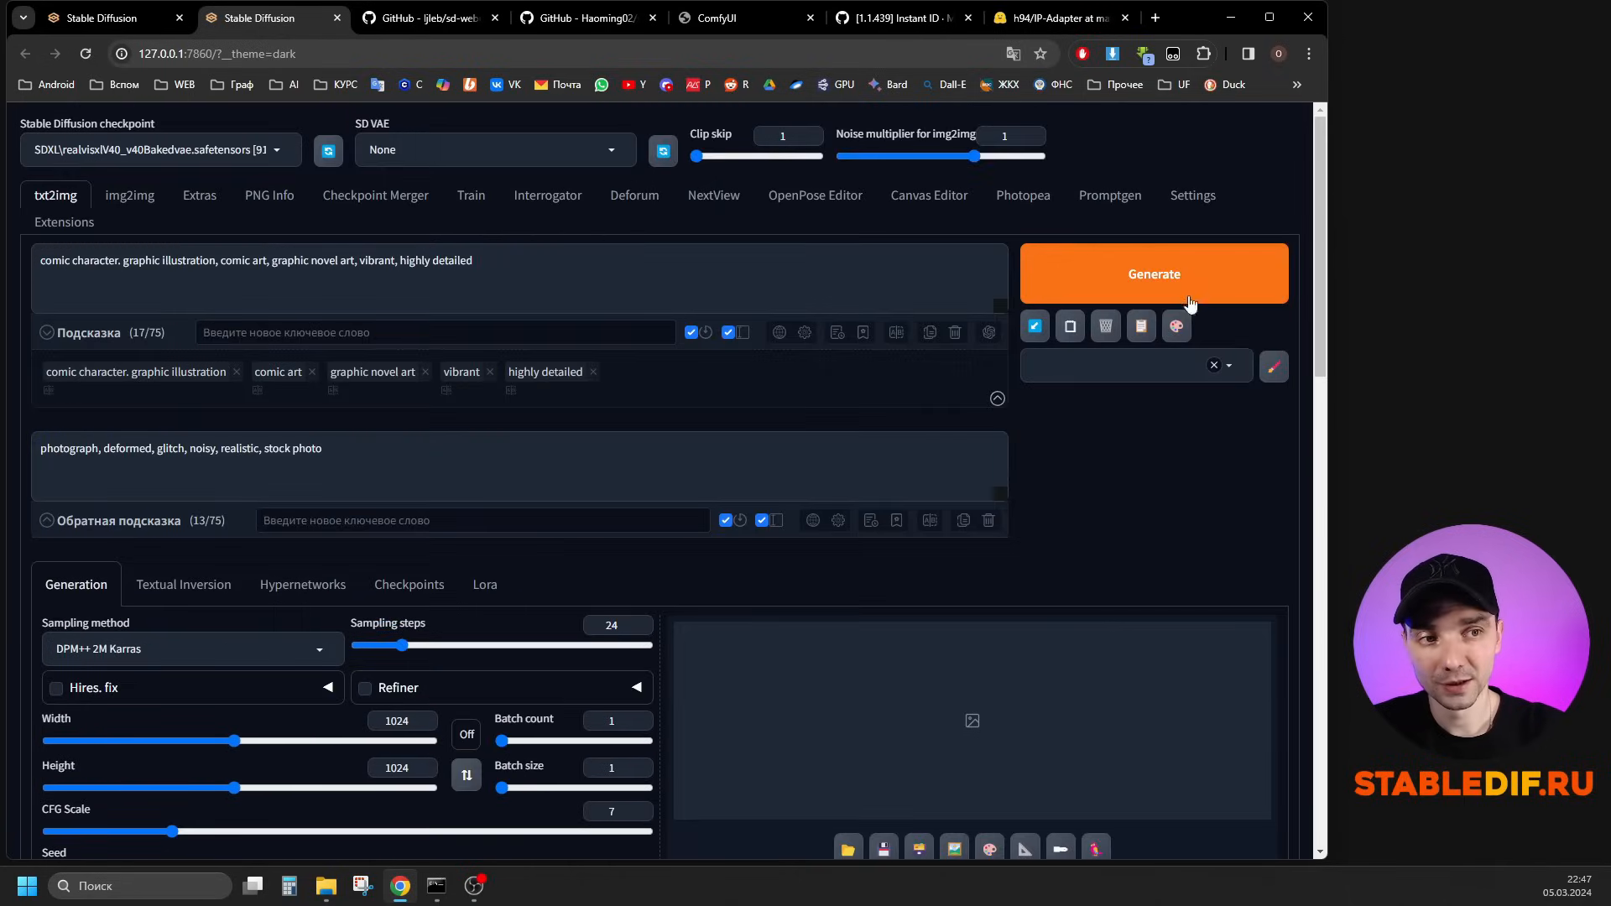
{"action": "left_click", "coordinate": [1154, 273]}
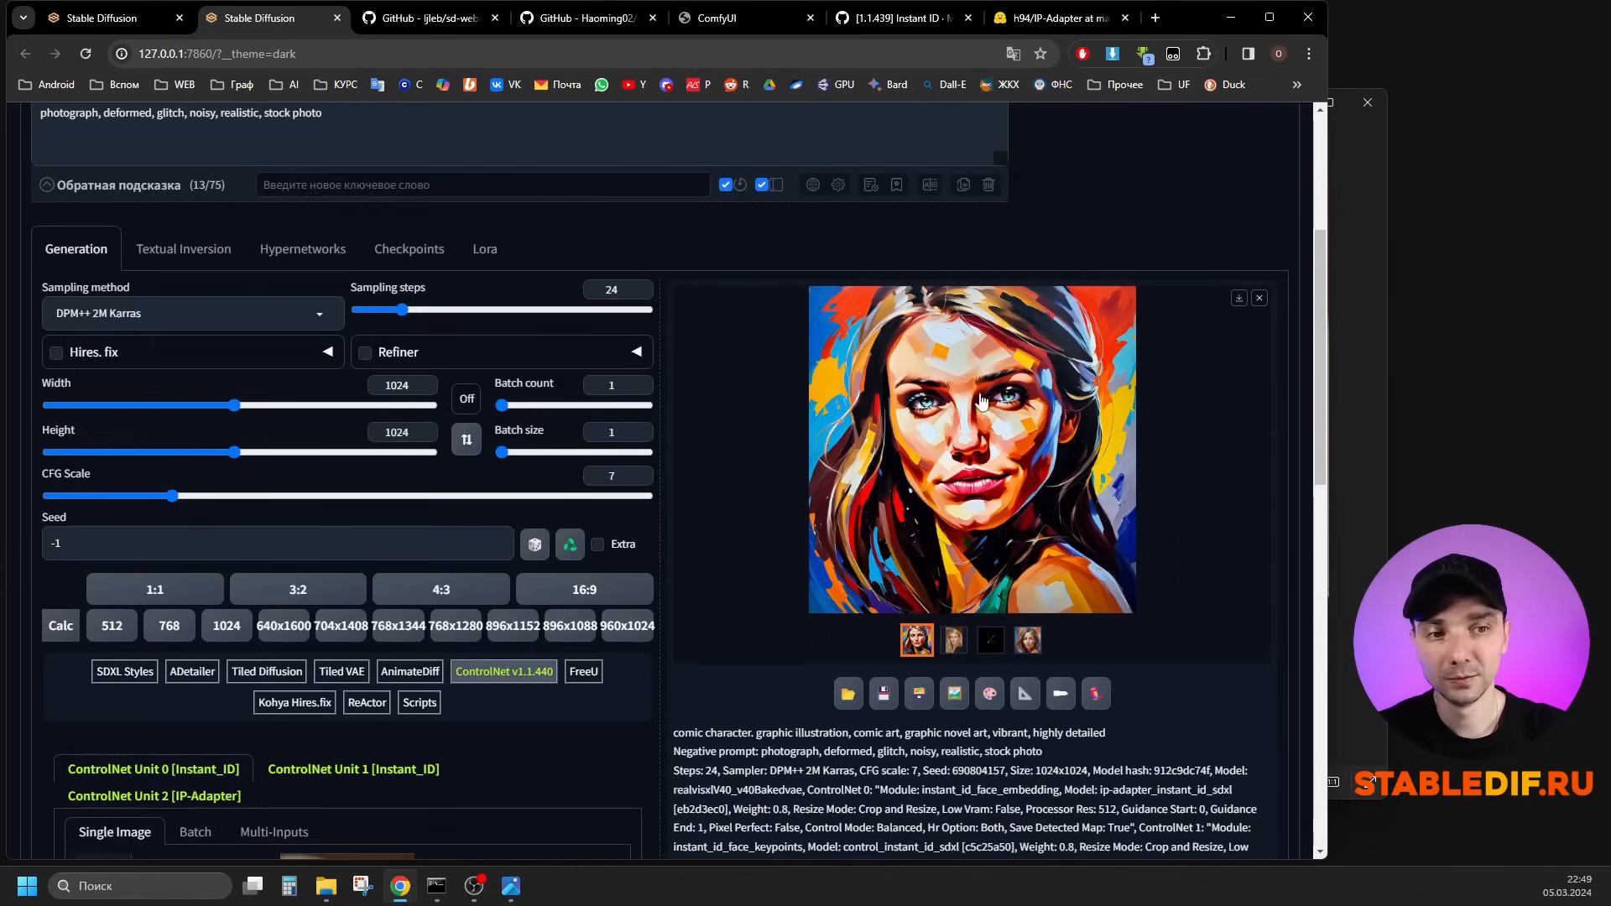
{"action": "left_click", "coordinate": [998, 425]}
{"action": "left_click", "coordinate": [511, 885]}
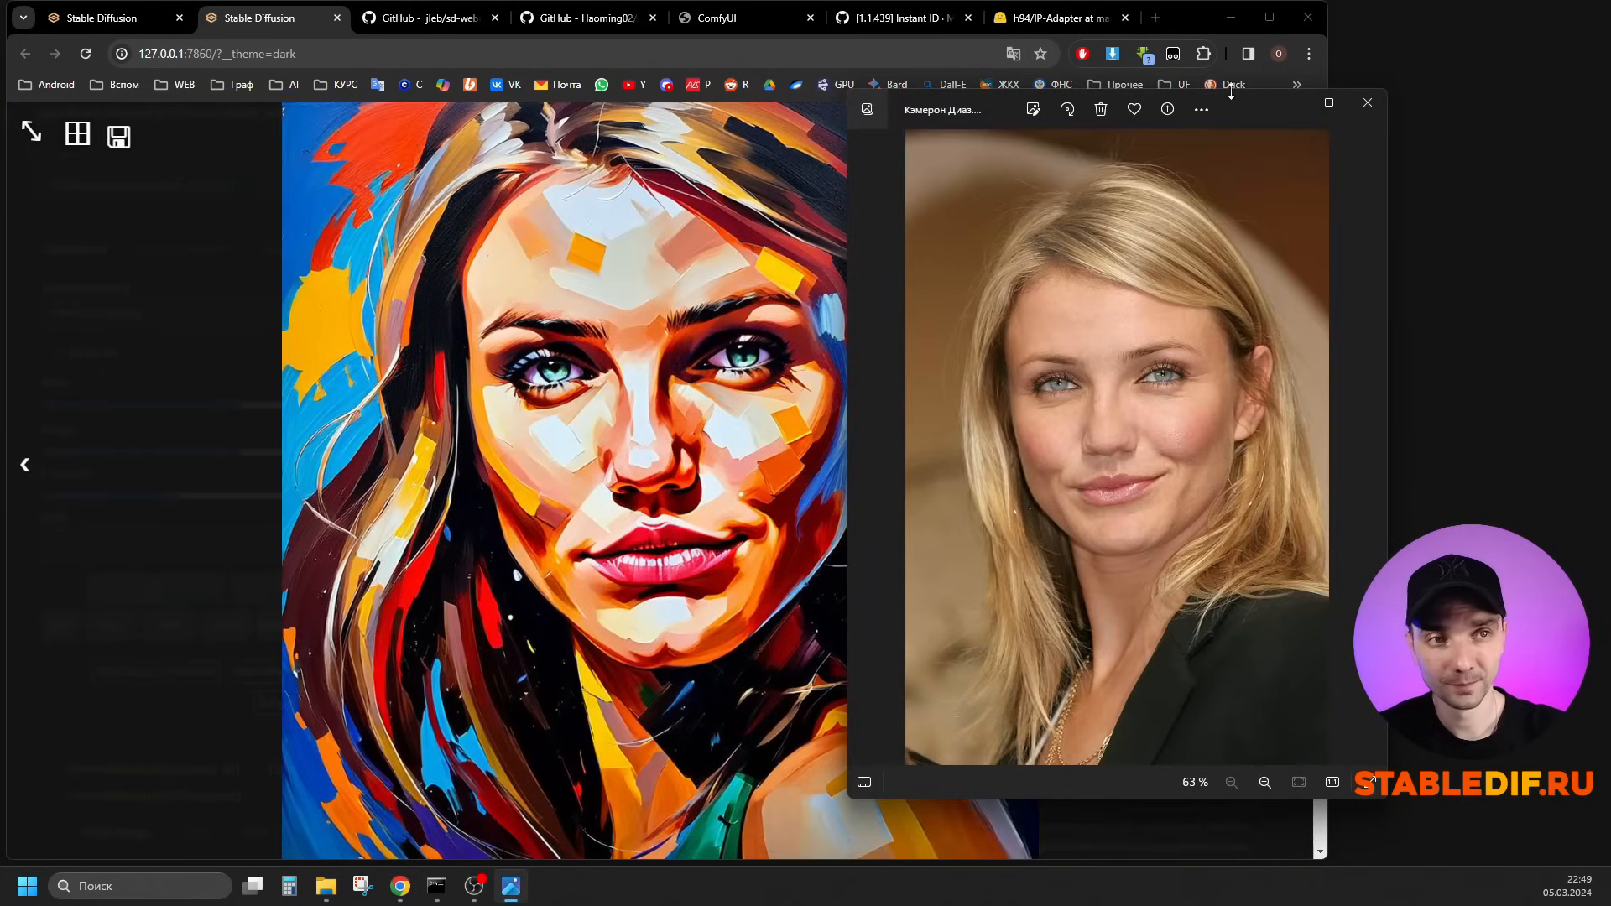
{"action": "left_click_drag", "start_coordinate": [1252, 113], "coordinate": [1325, 81]}
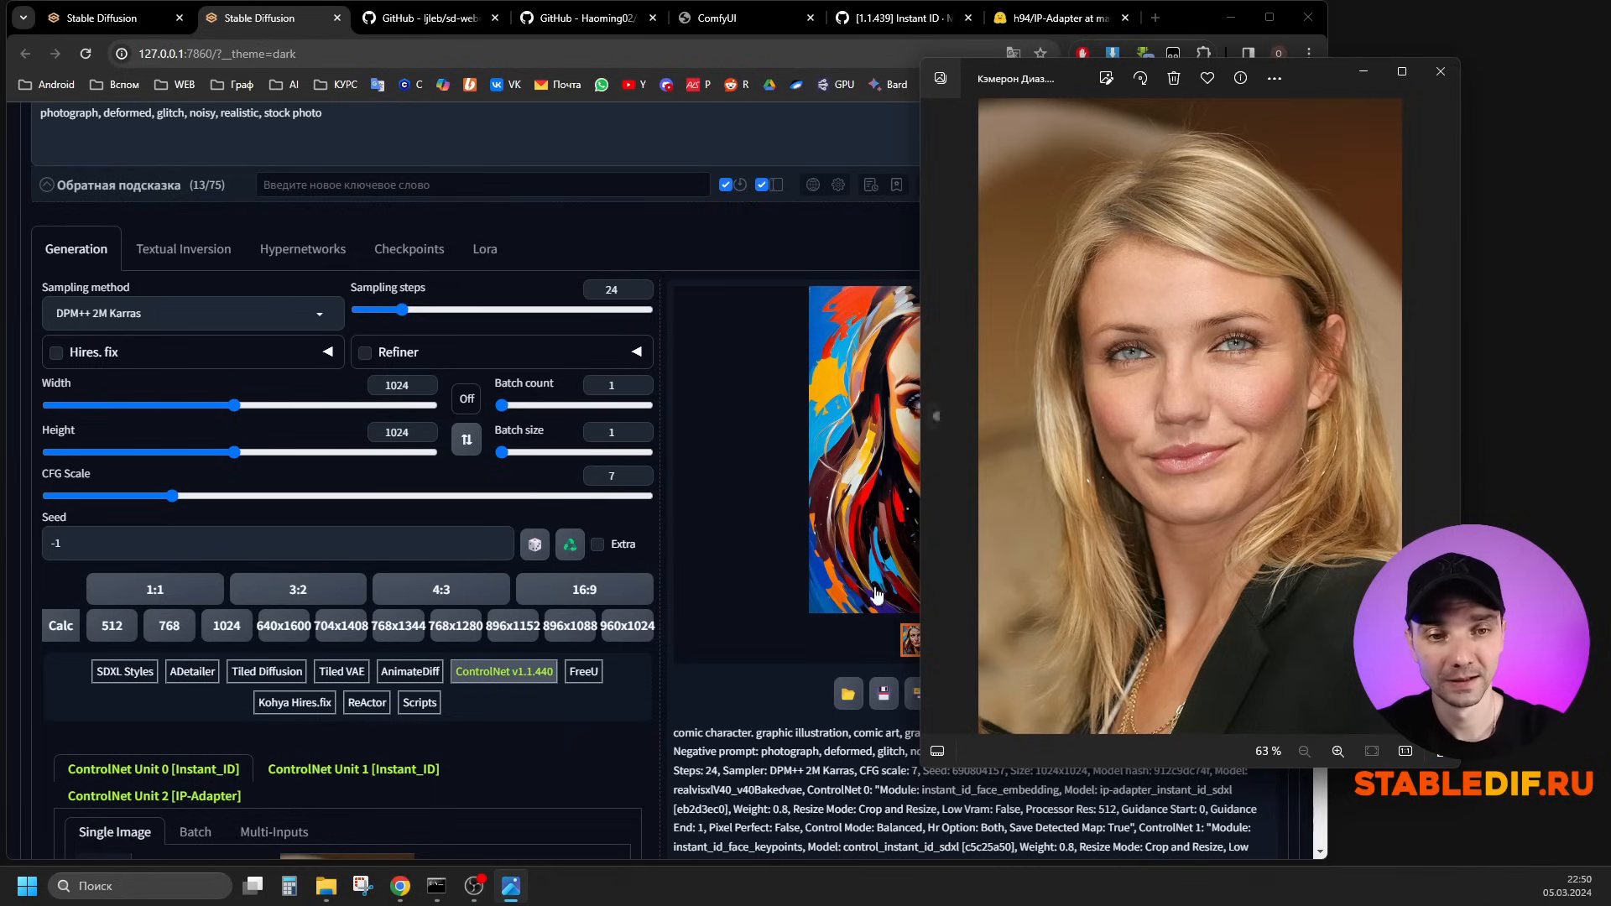
{"action": "left_click", "coordinate": [629, 772]}
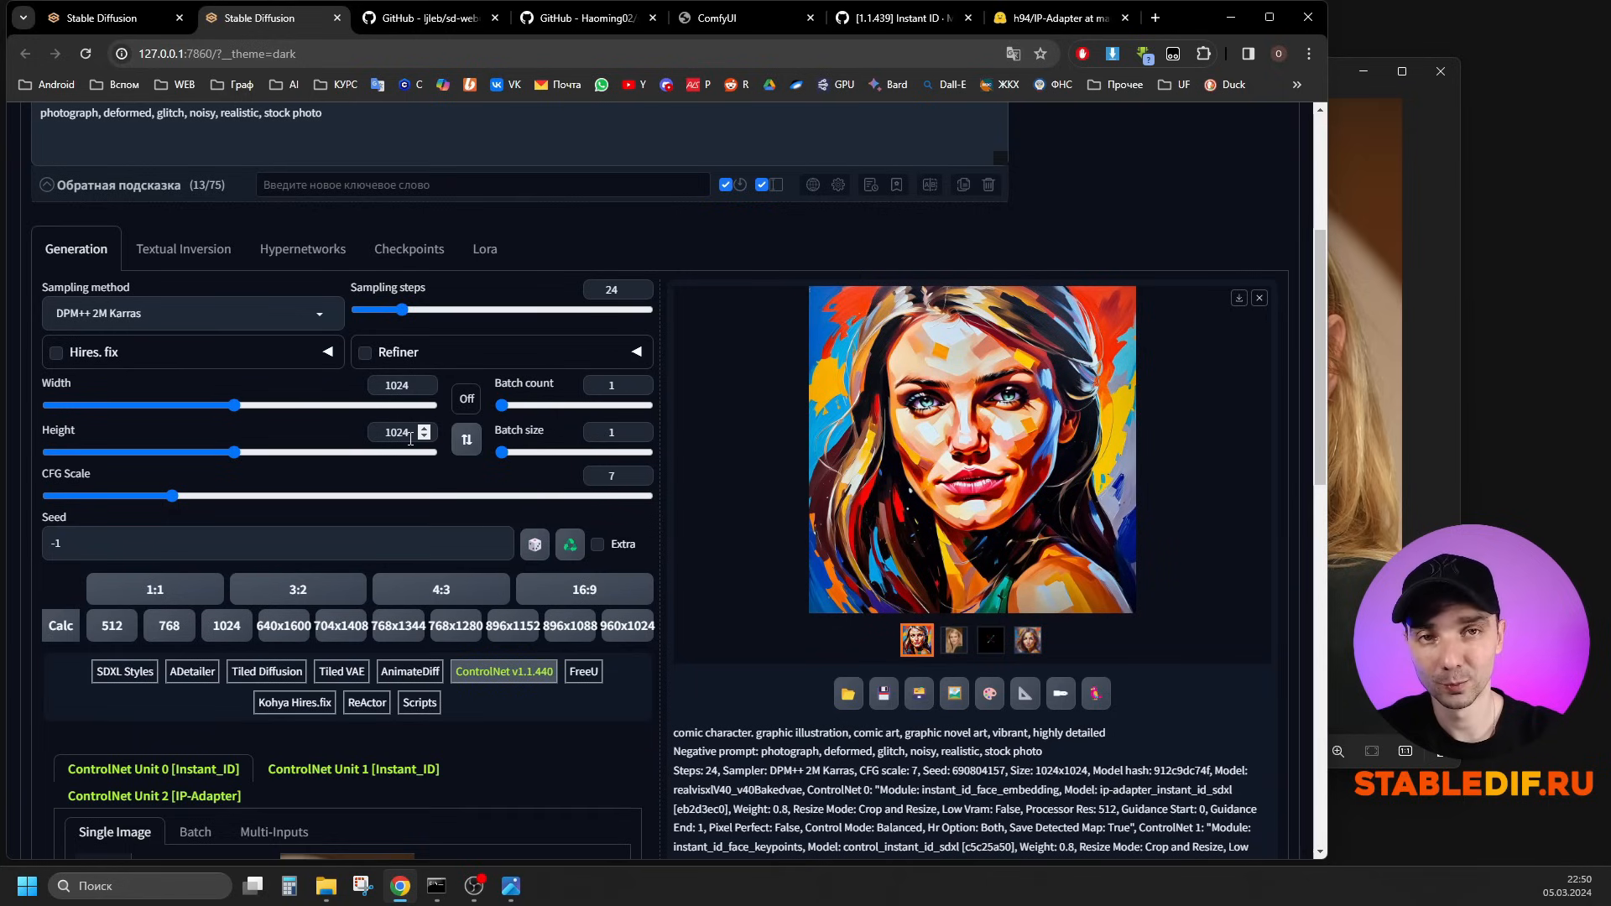
{"action": "left_click", "coordinate": [1360, 471]}
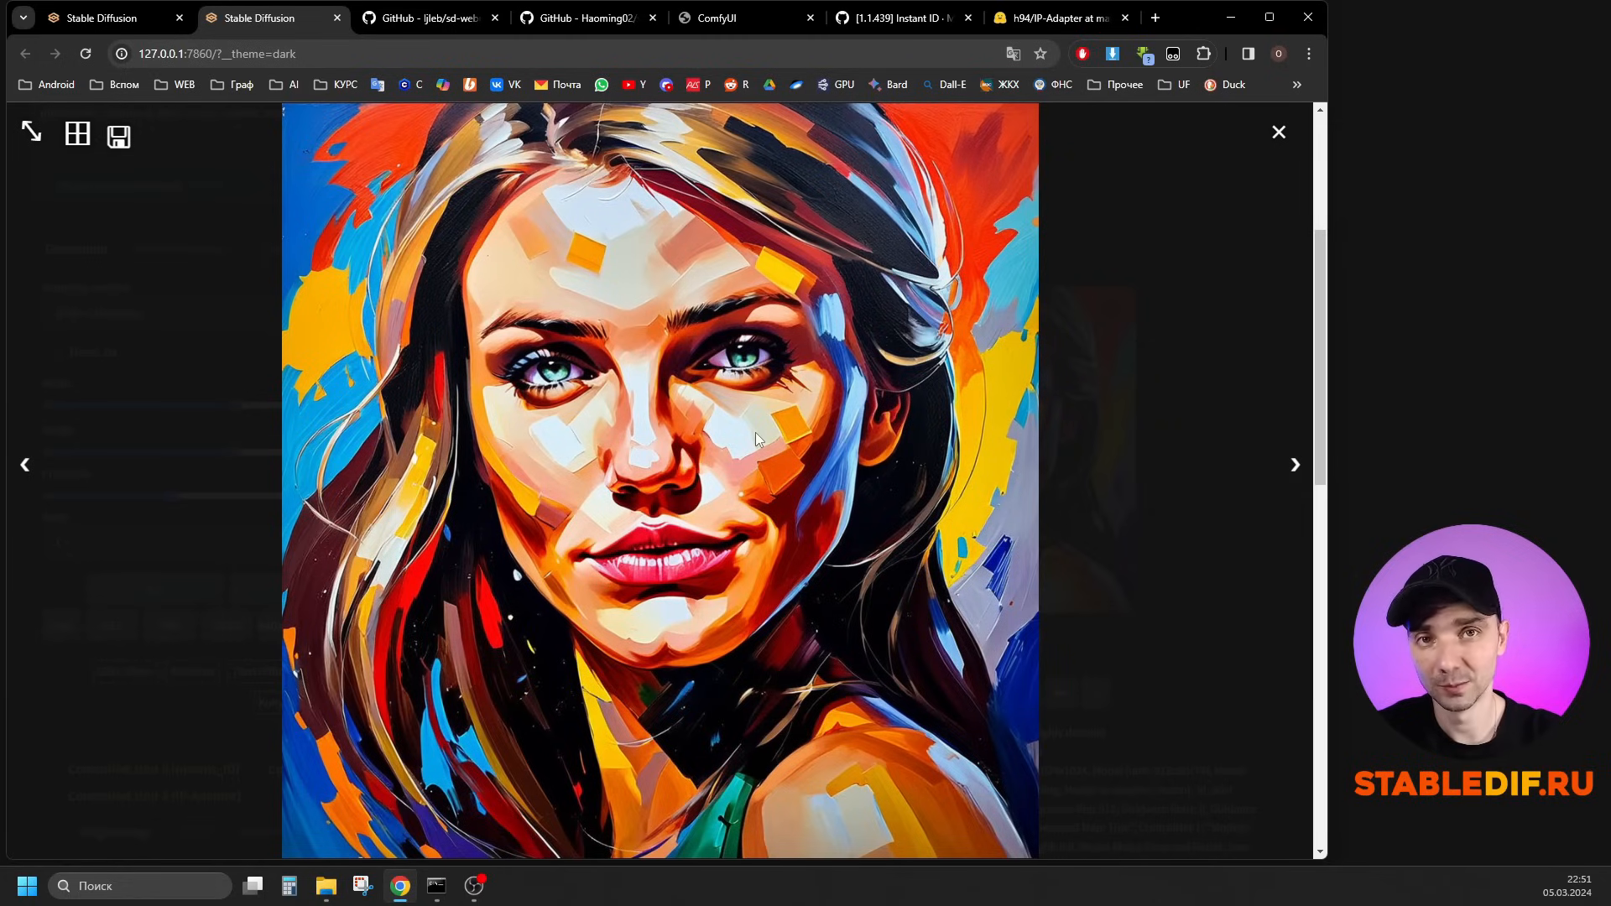
{"action": "key", "text": "Escape"}
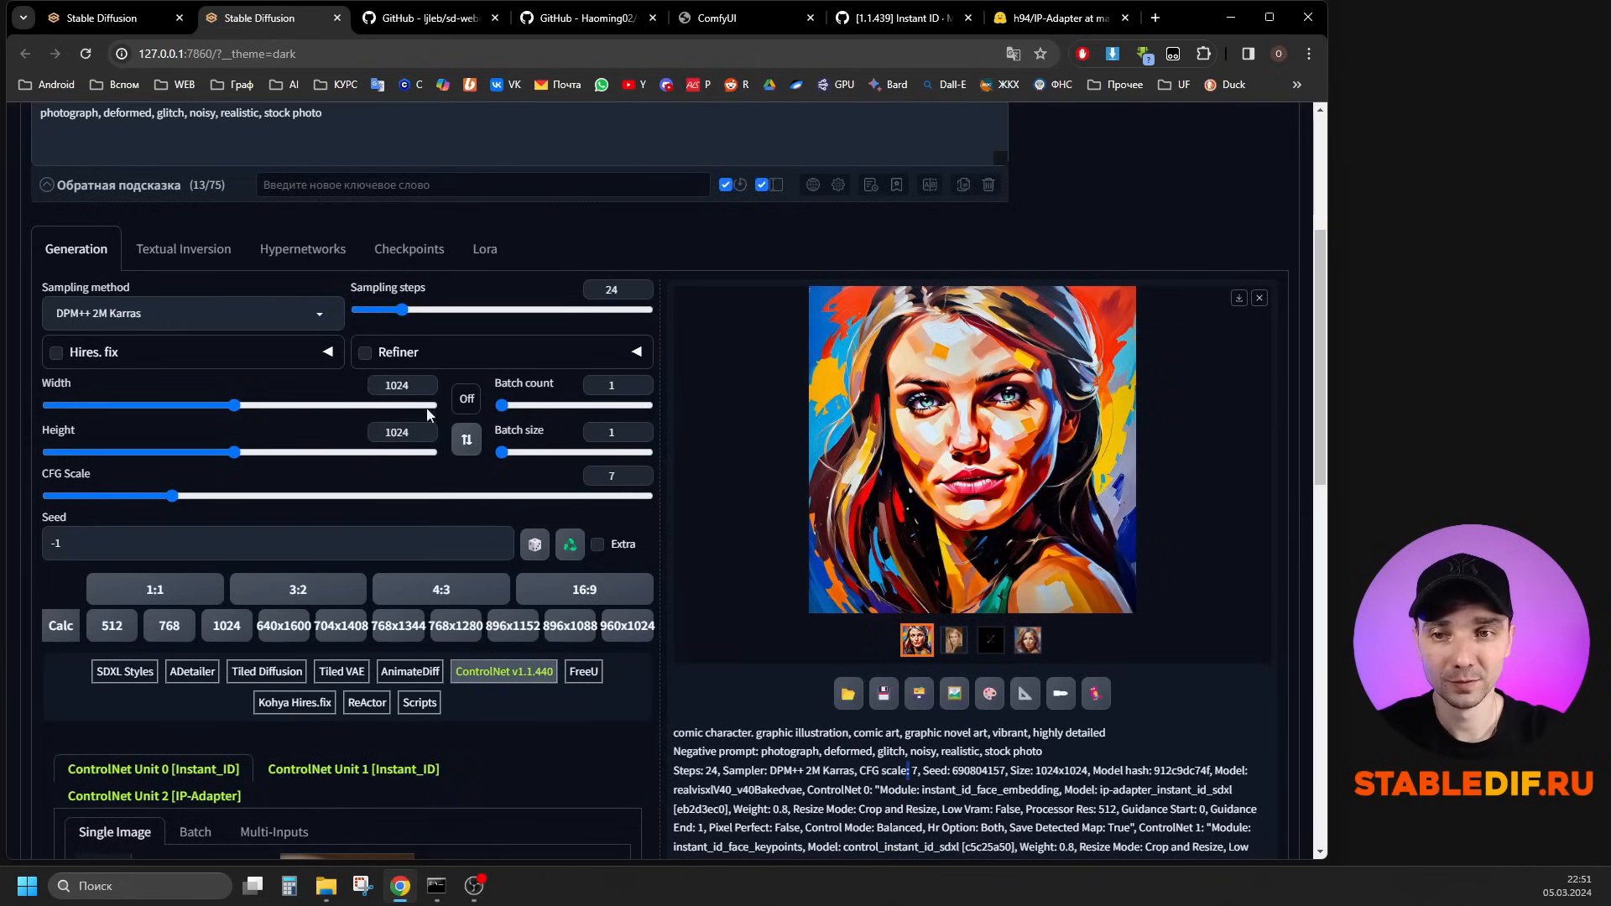
Generate another image with the Euler a sampling method and view the result enlarged.
{"action": "left_click", "coordinate": [215, 309]}
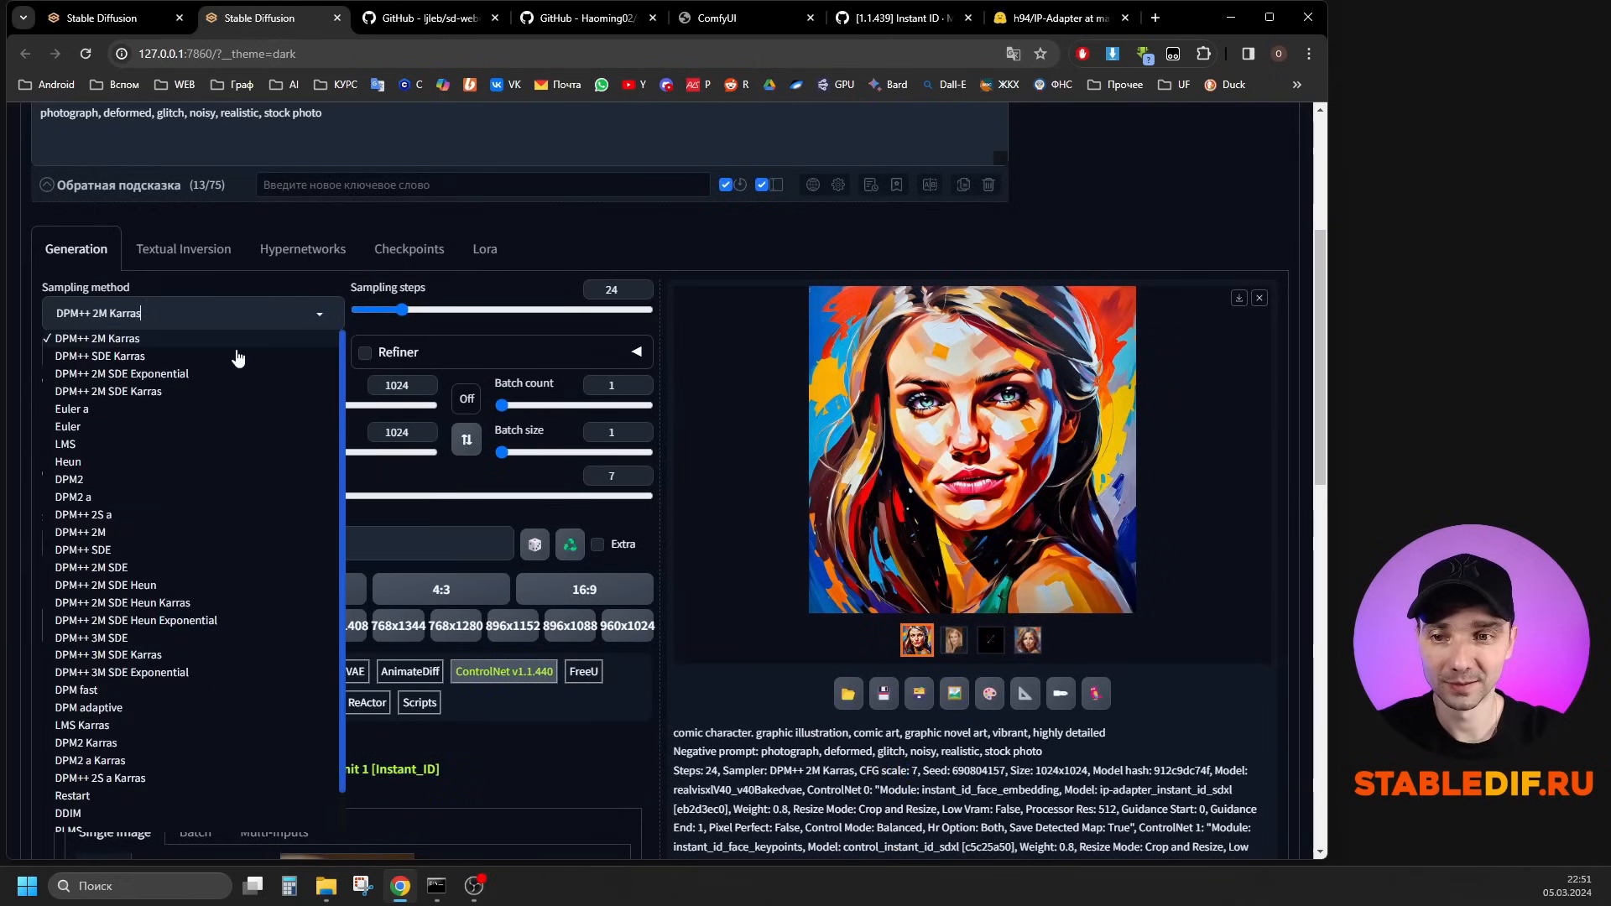
{"action": "left_click", "coordinate": [92, 411]}
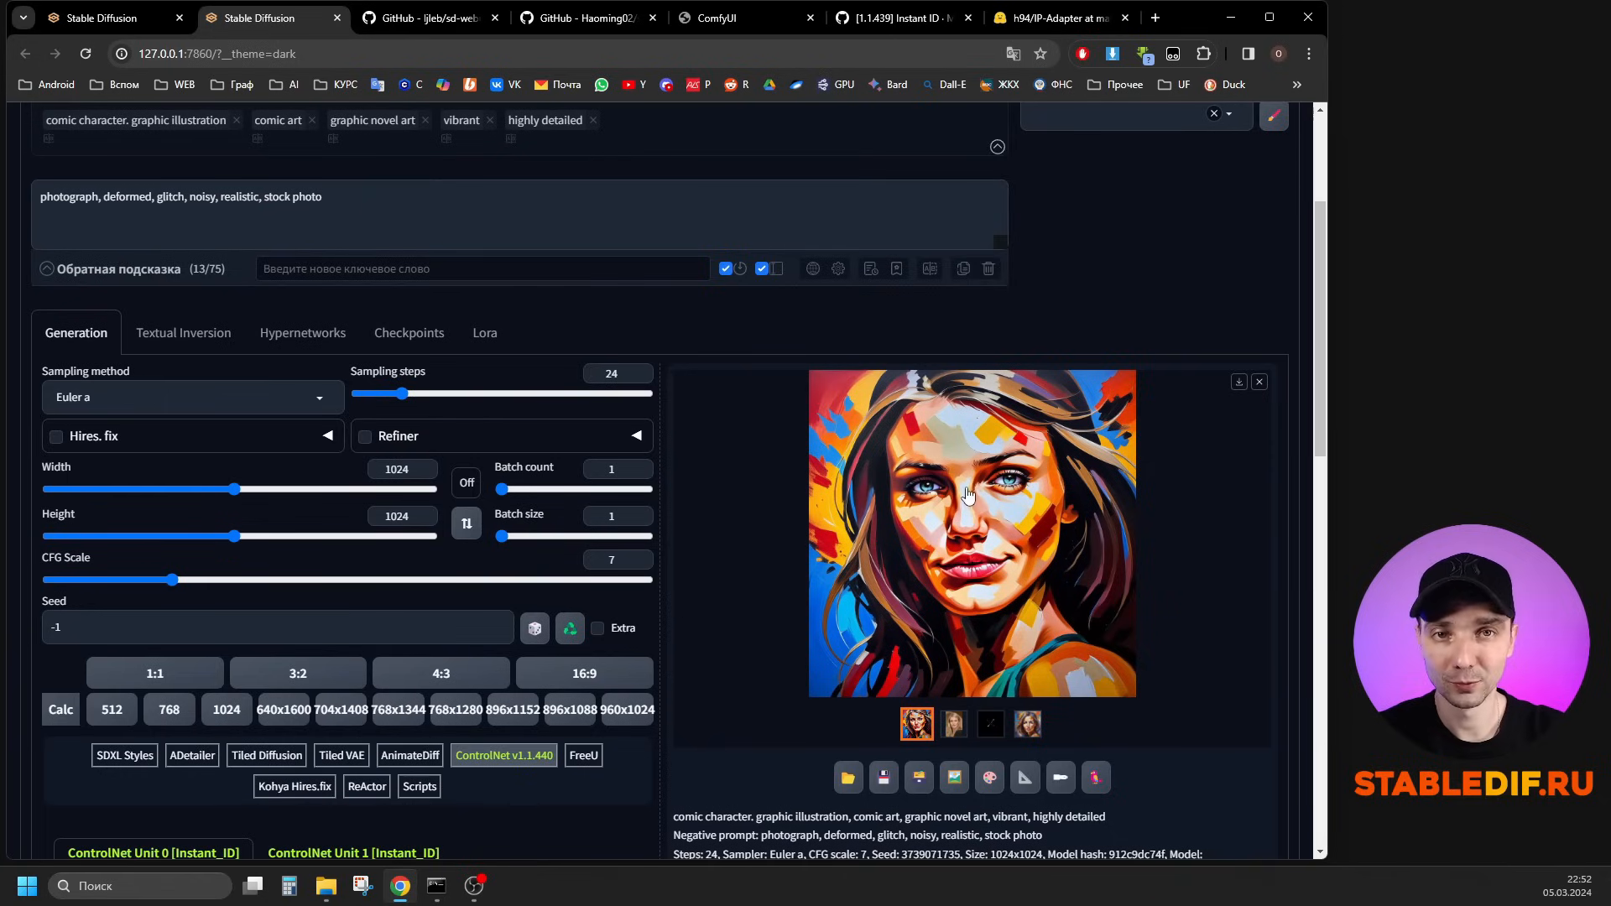
{"action": "left_click", "coordinate": [955, 516]}
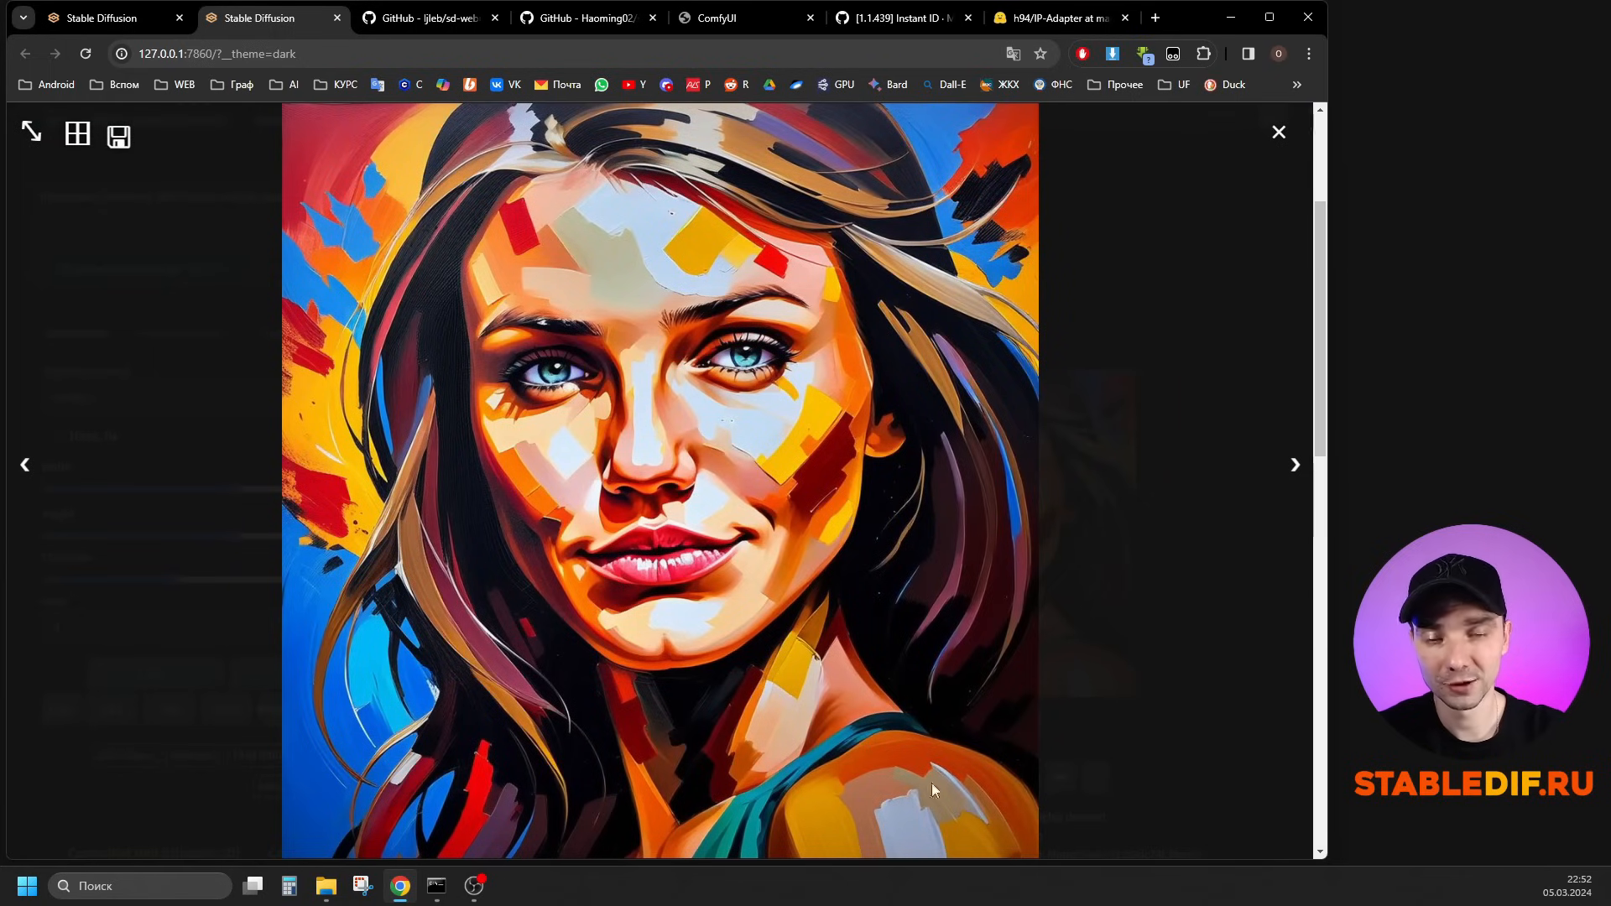
{"action": "left_click", "coordinate": [1009, 577]}
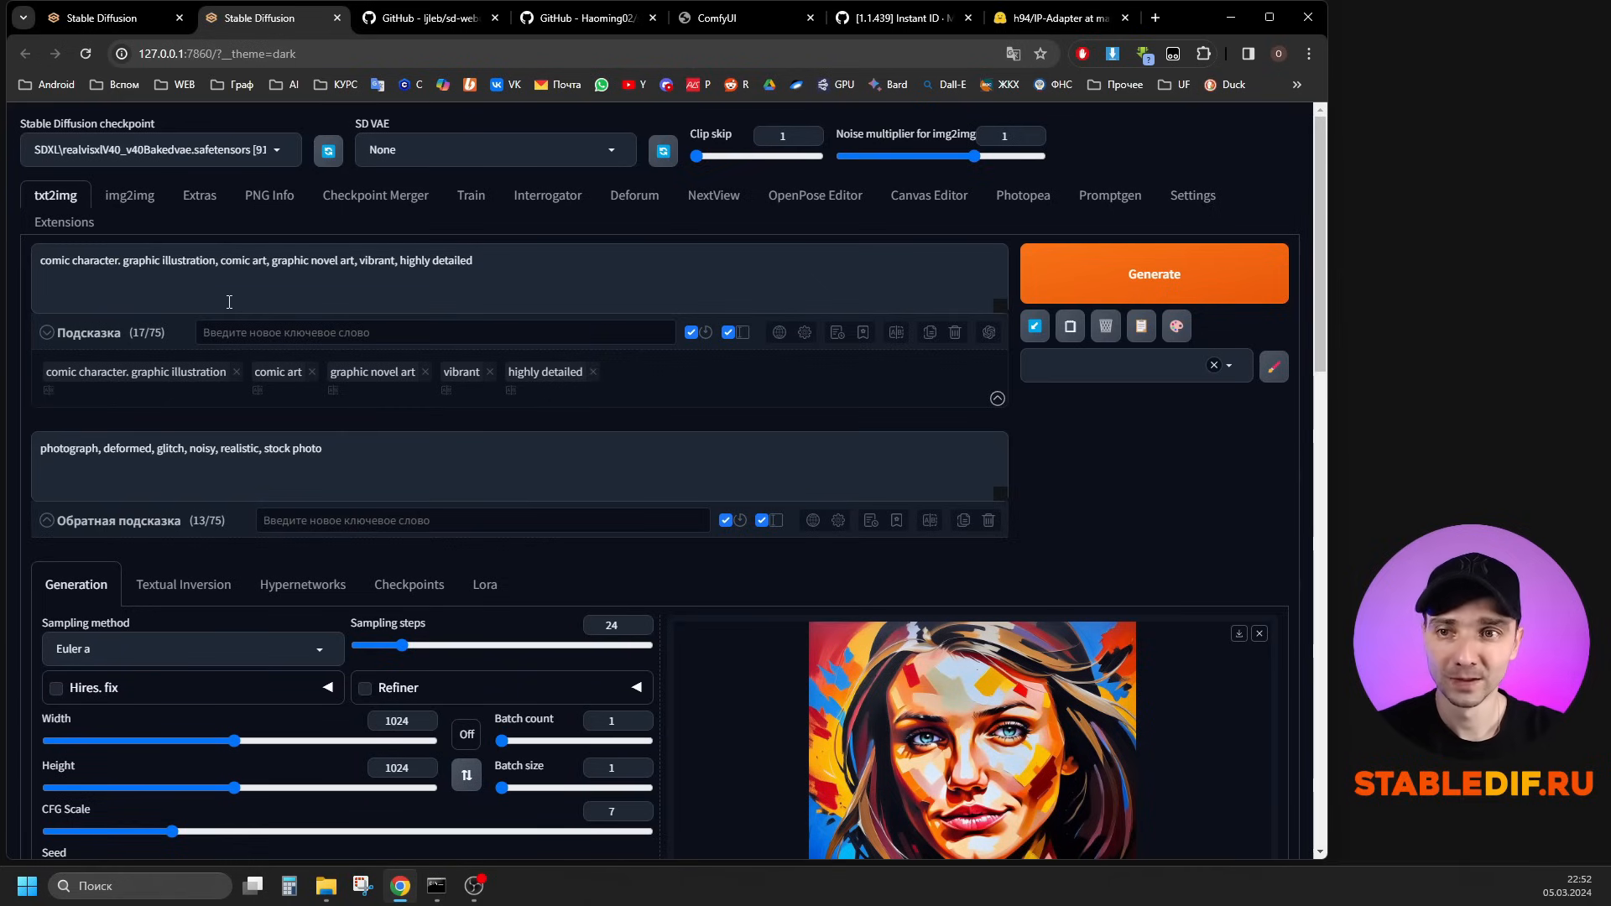
Set the sampling method back to DPM++ 2M Karras.
{"action": "left_click", "coordinate": [204, 449]}
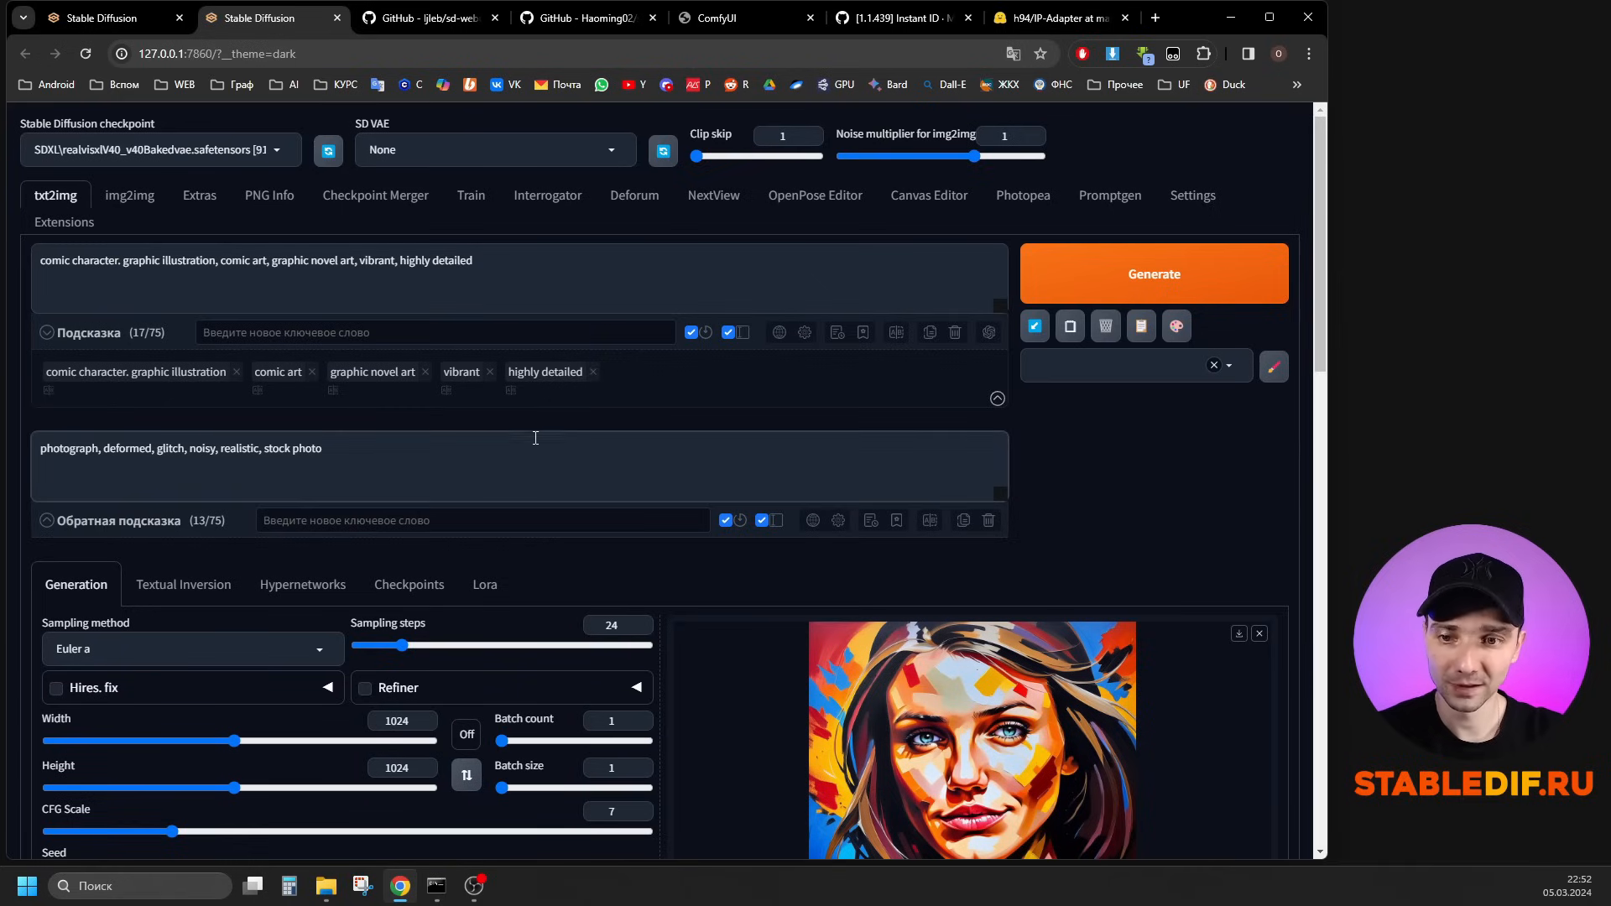
{"action": "scroll", "coordinate": [535, 438], "scroll_direction": "down", "scroll_amount": 4}
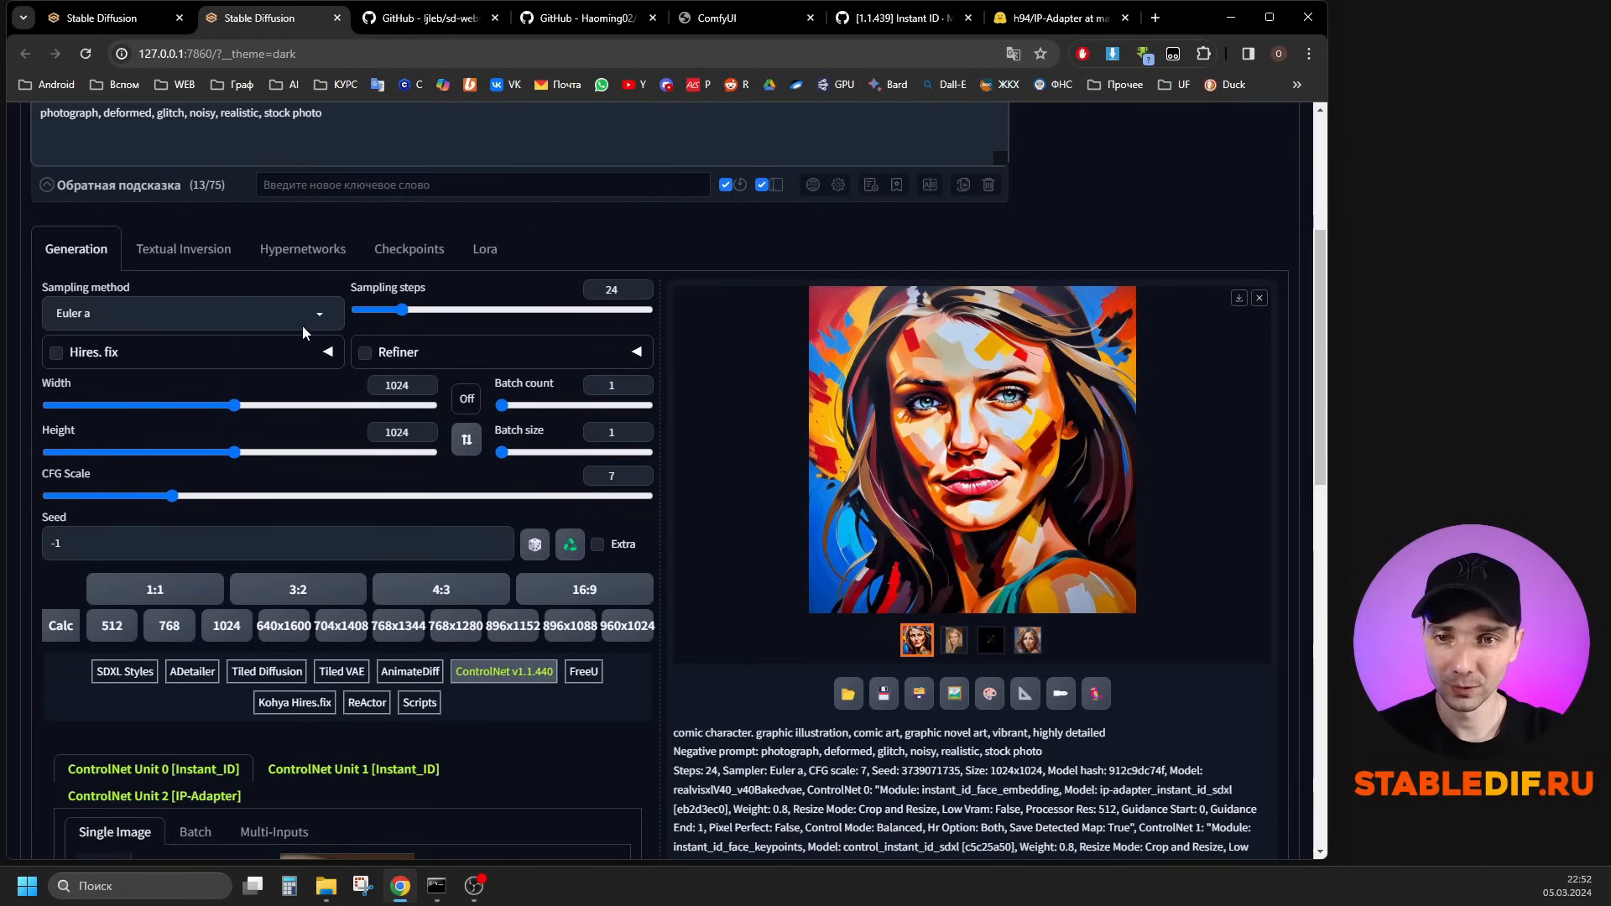
{"action": "left_click", "coordinate": [304, 325]}
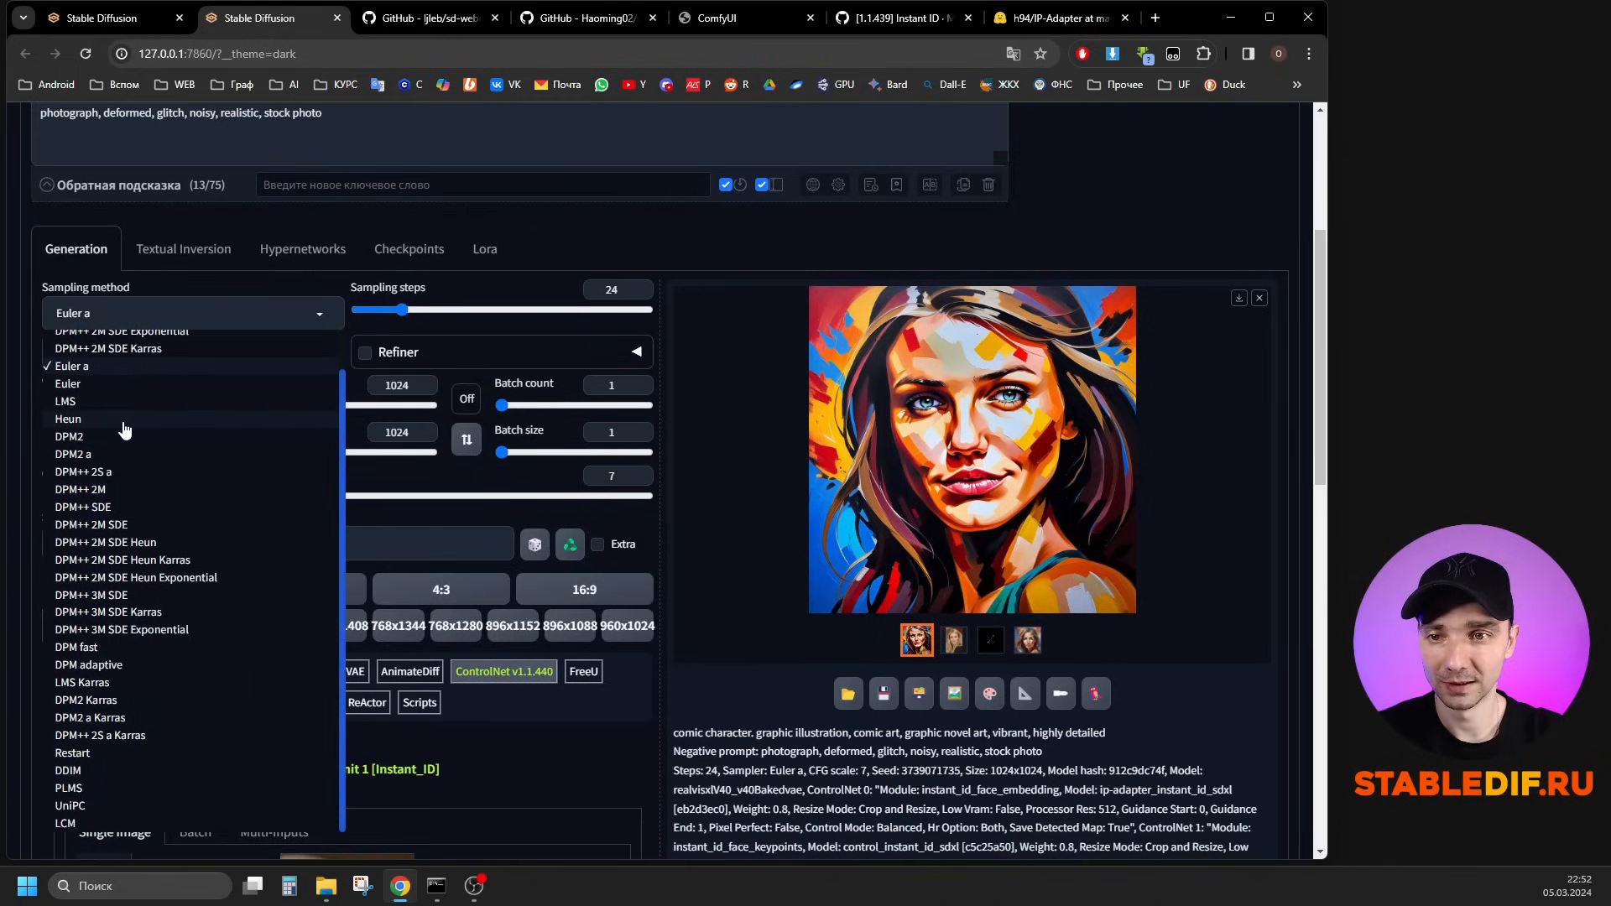
{"action": "scroll", "coordinate": [124, 428], "scroll_direction": "up", "scroll_amount": 2}
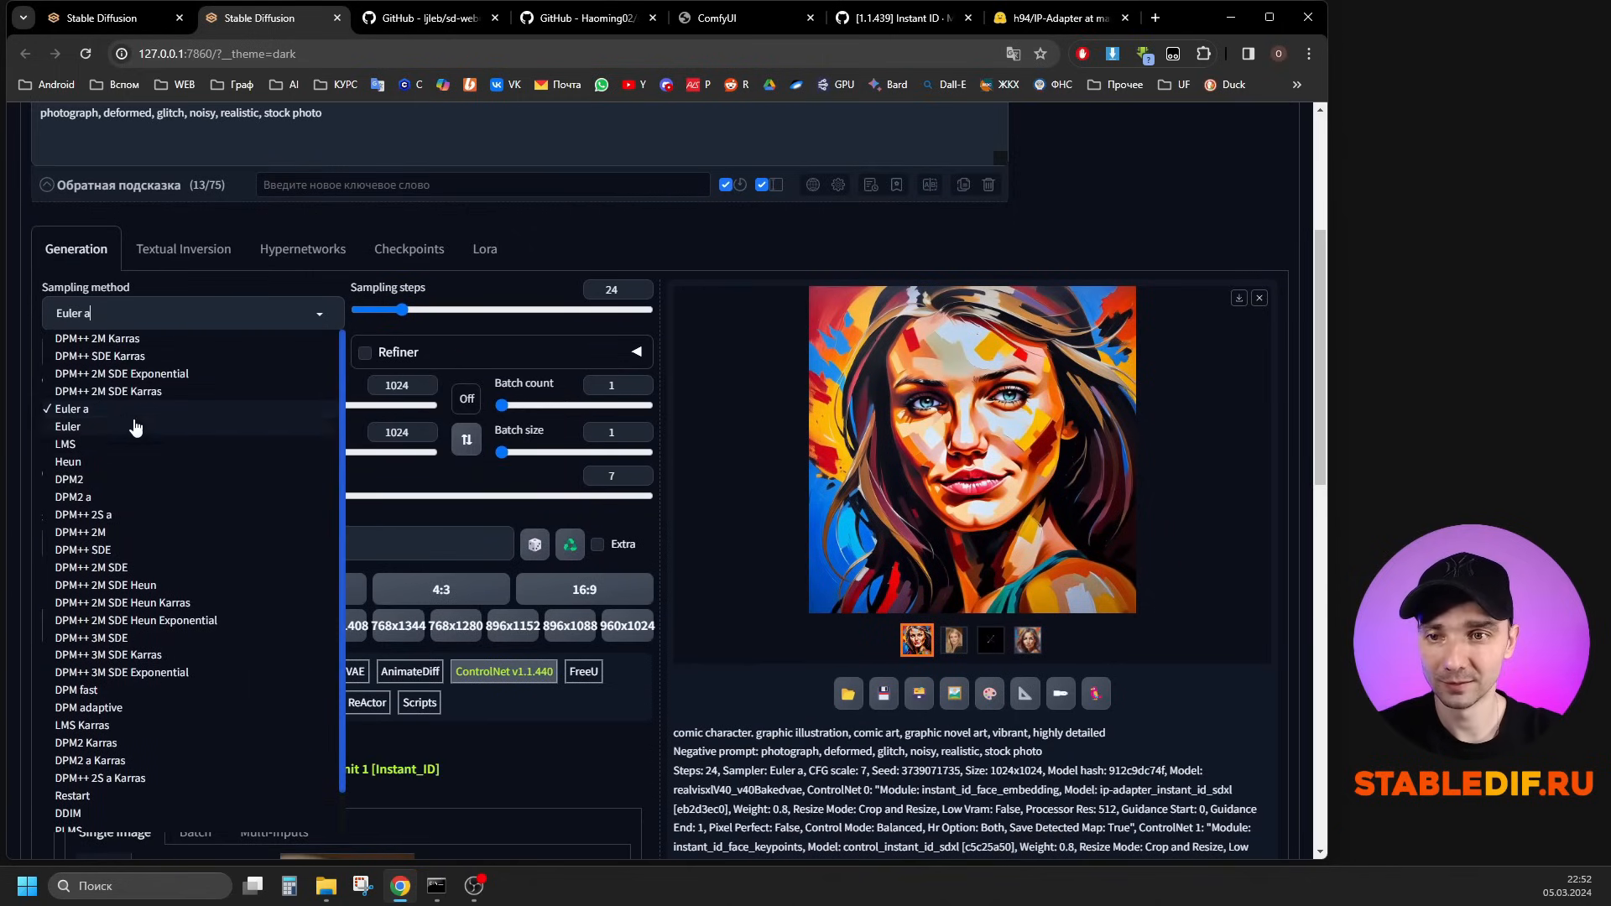
{"action": "left_click", "coordinate": [118, 340]}
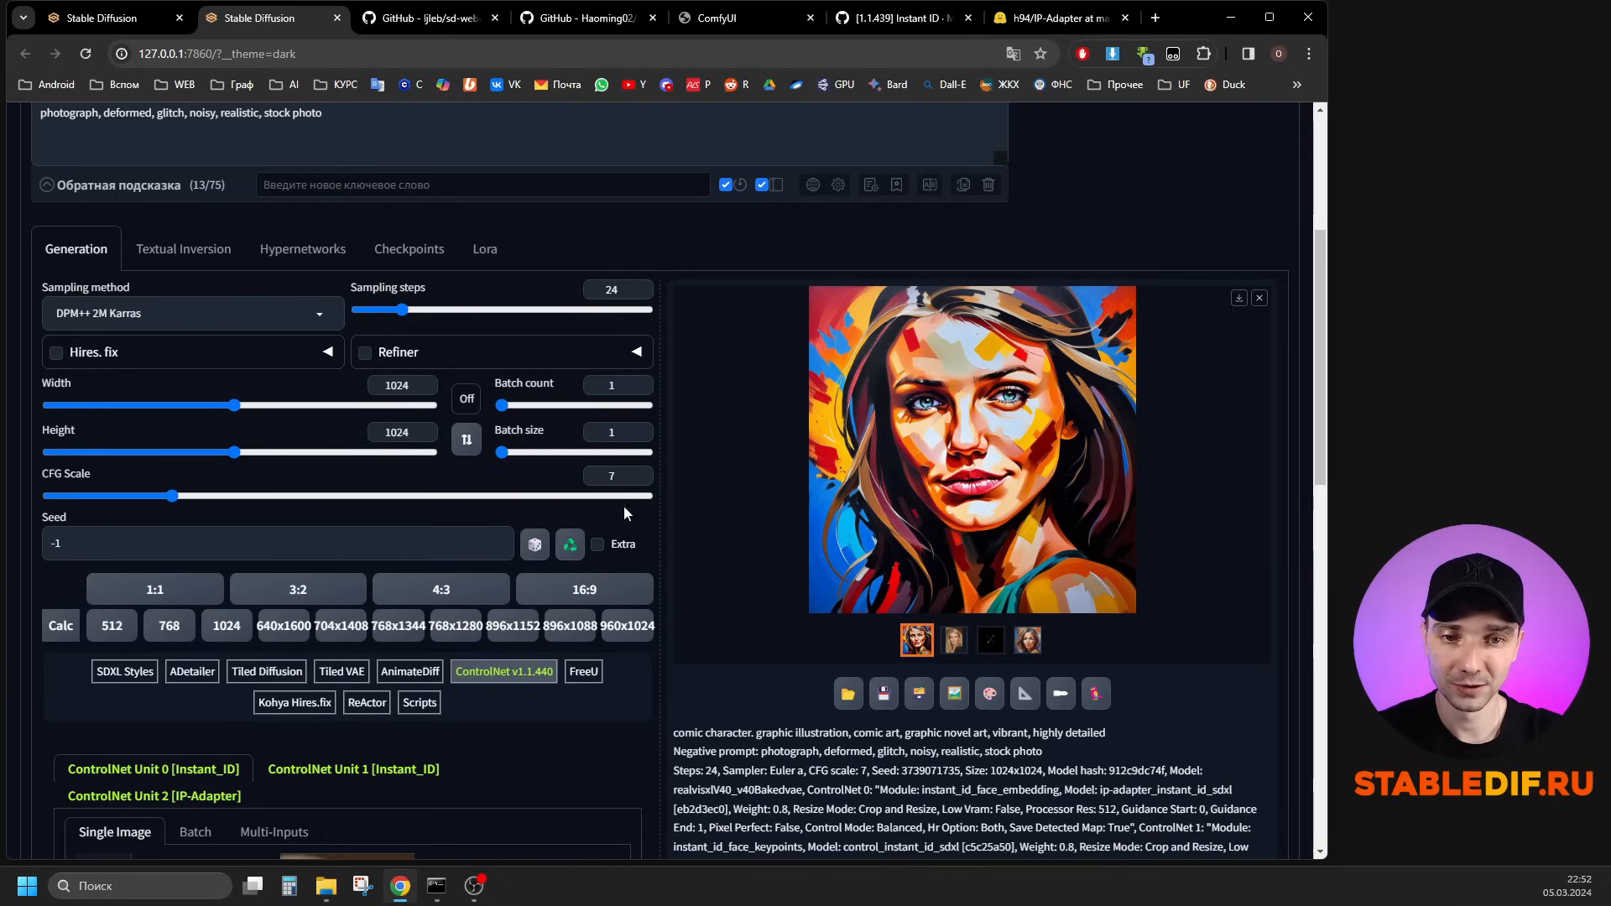
Review the CFG scale and the image, preprocessor, model and control weight settings of all three ControlNet units.
{"action": "double_click", "coordinate": [611, 476]}
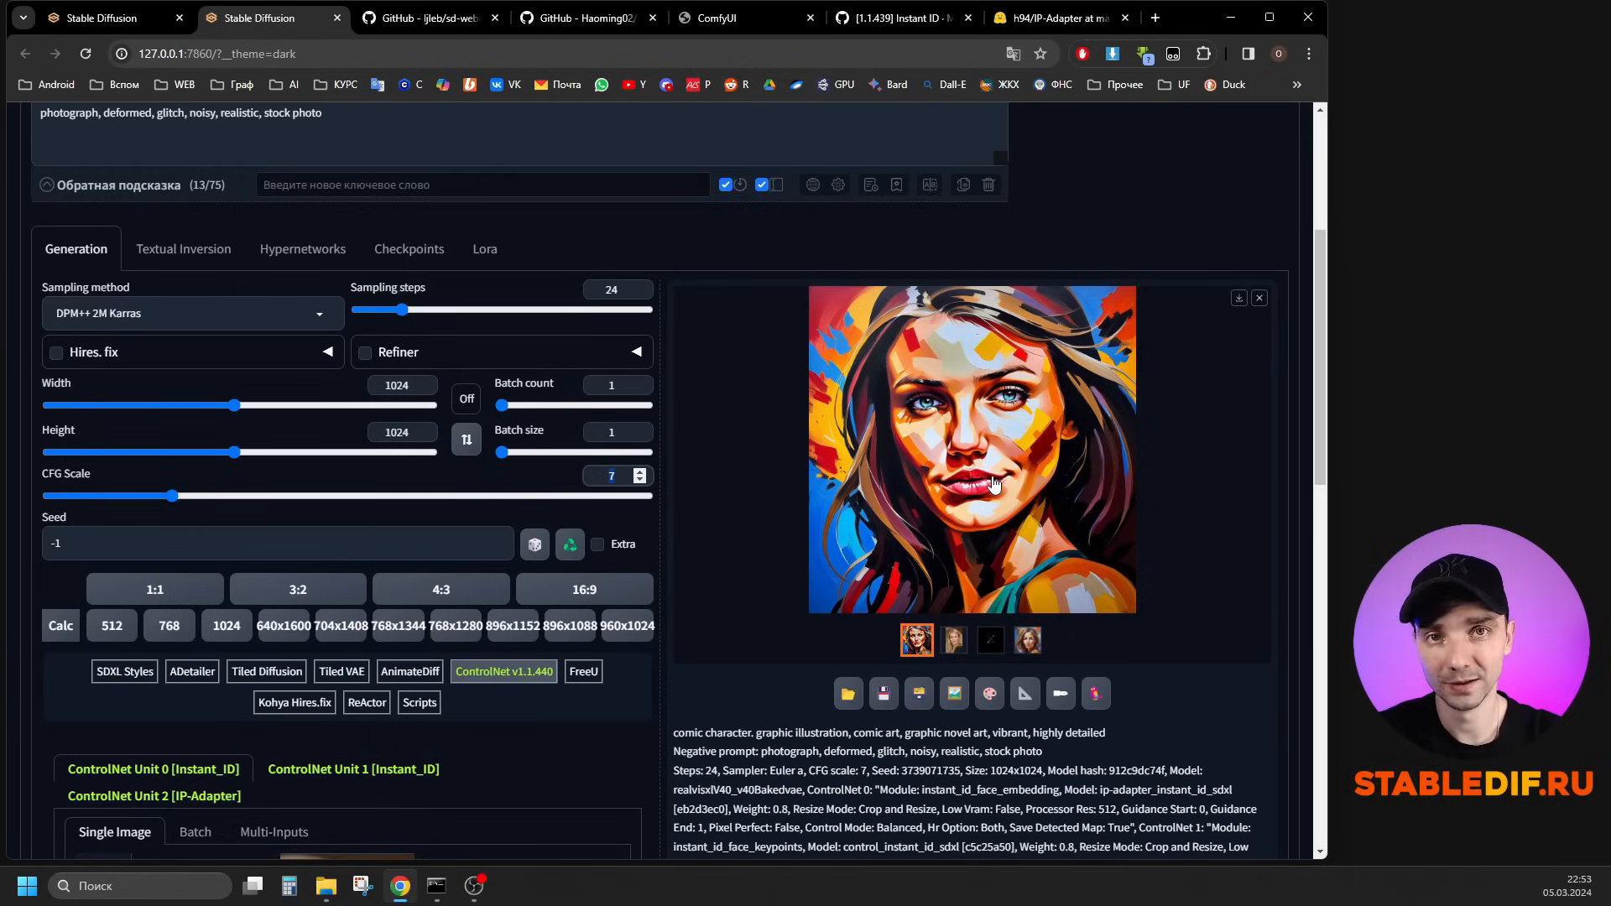
{"action": "scroll", "coordinate": [993, 485], "scroll_direction": "down", "scroll_amount": 7}
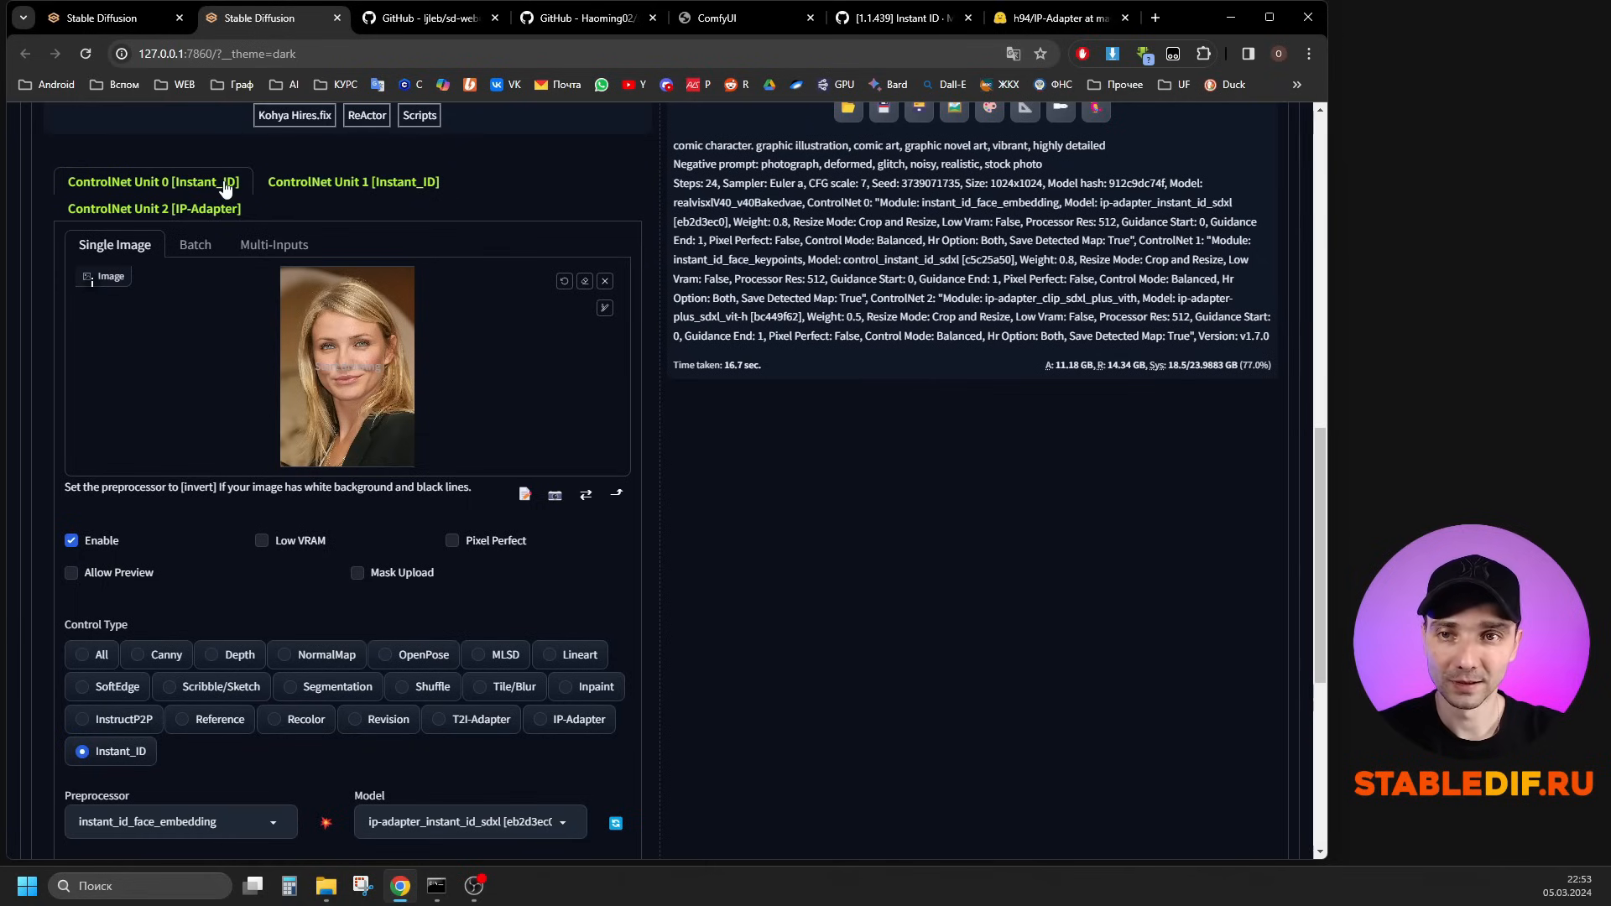
{"action": "scroll", "coordinate": [469, 606], "scroll_direction": "down", "scroll_amount": 1}
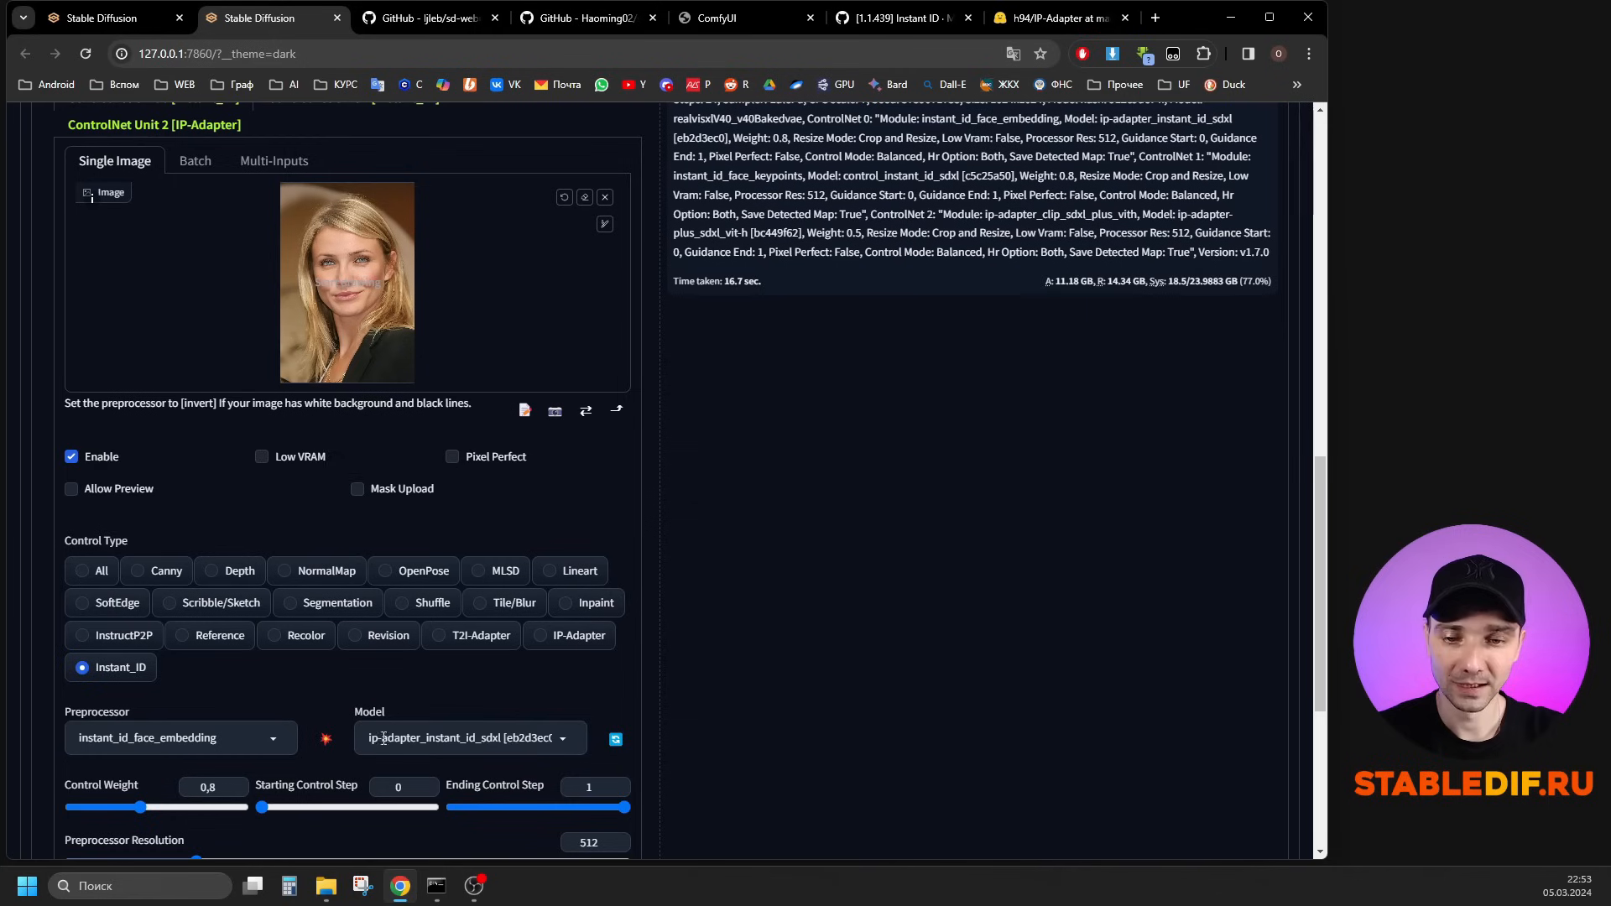
{"action": "scroll", "coordinate": [442, 730], "scroll_direction": "up", "scroll_amount": 2}
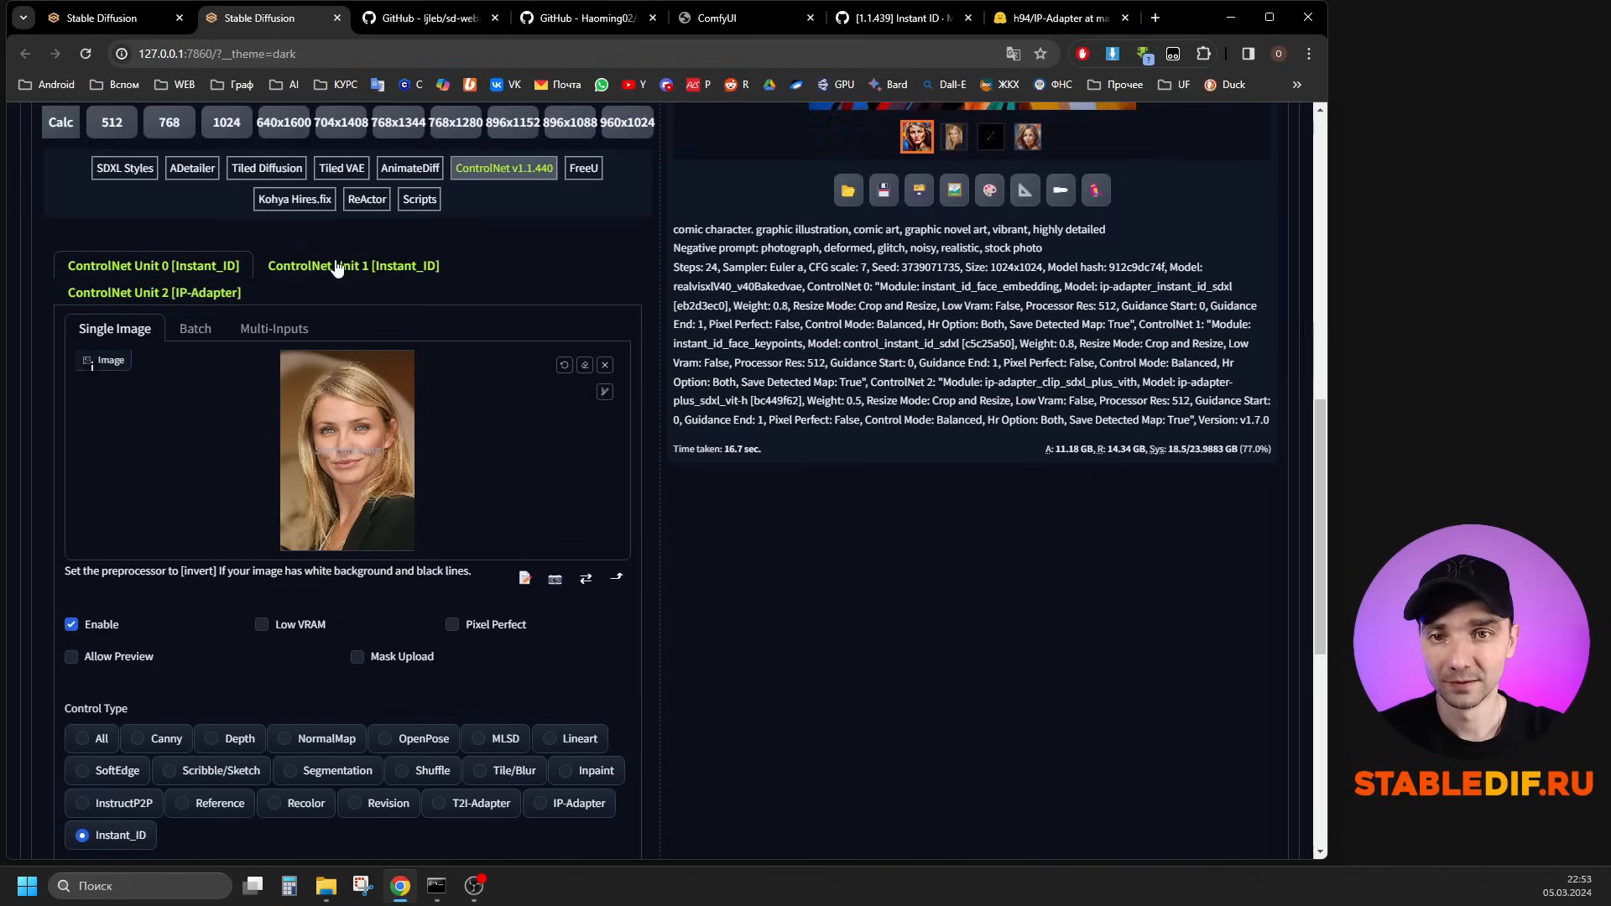
{"action": "scroll", "coordinate": [501, 388], "scroll_direction": "down", "scroll_amount": 3}
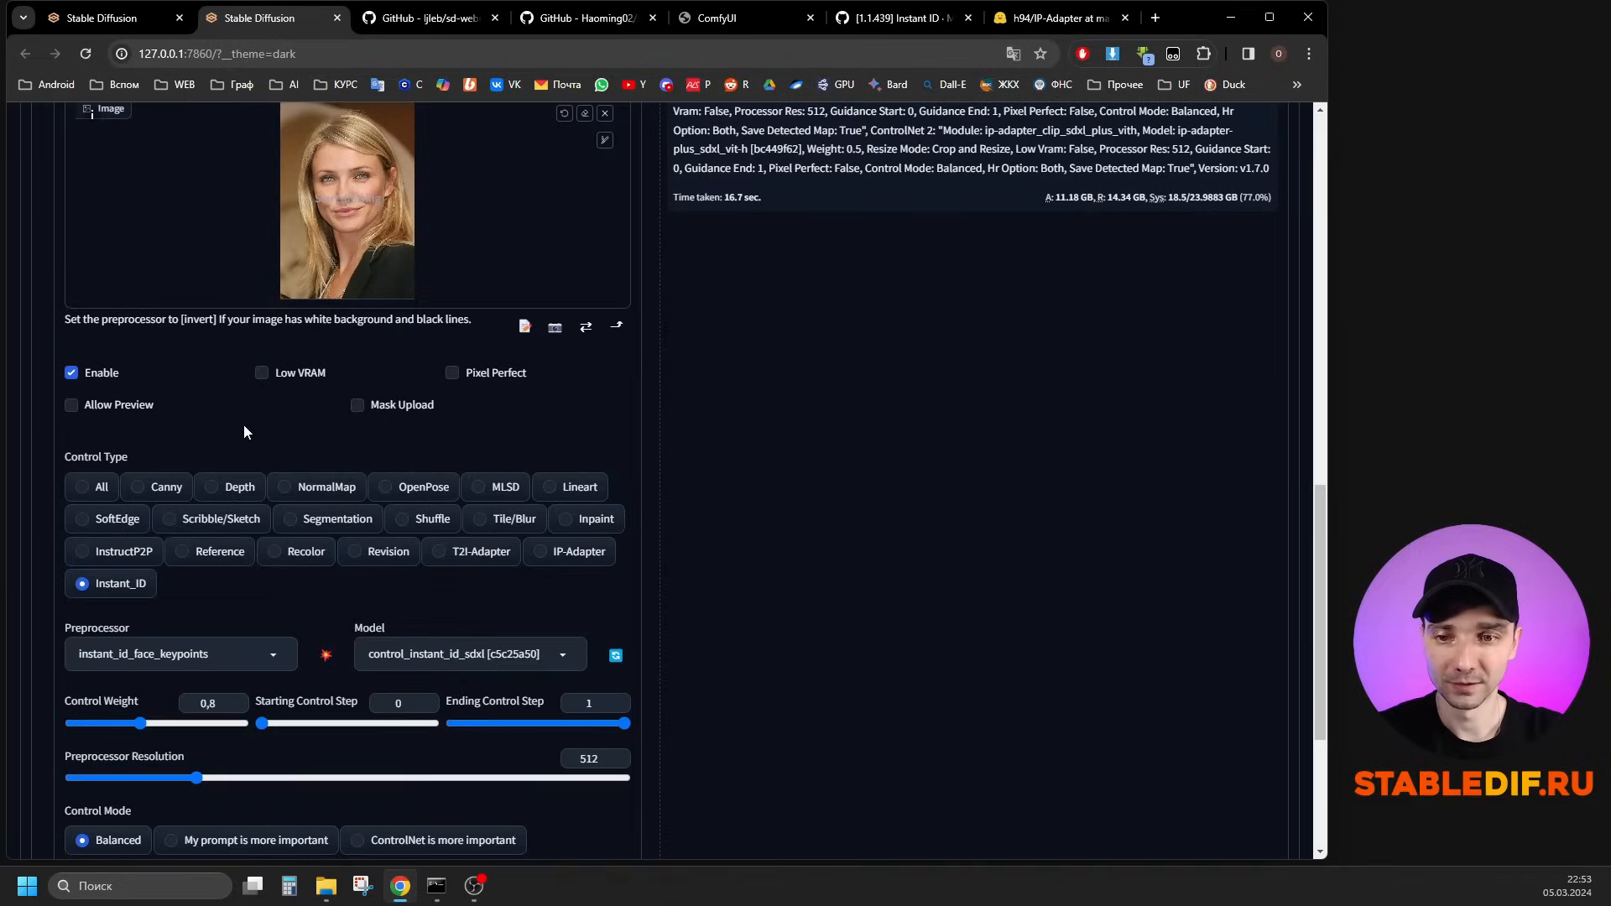
{"action": "scroll", "coordinate": [243, 433], "scroll_direction": "down", "scroll_amount": 1}
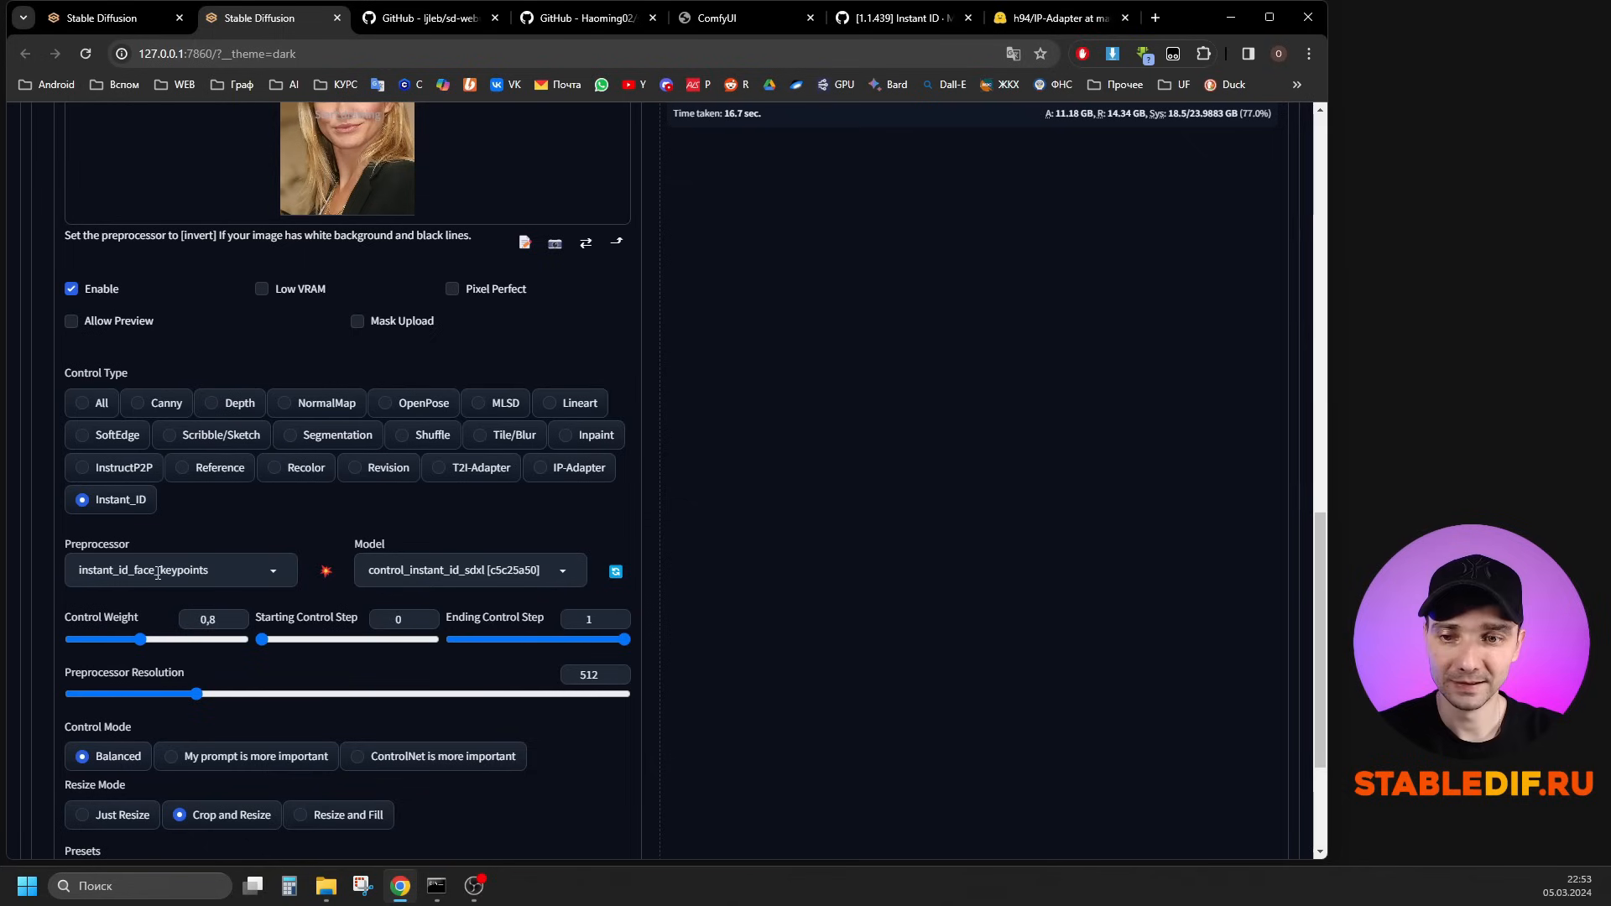
{"action": "scroll", "coordinate": [346, 557], "scroll_direction": "up", "scroll_amount": 1}
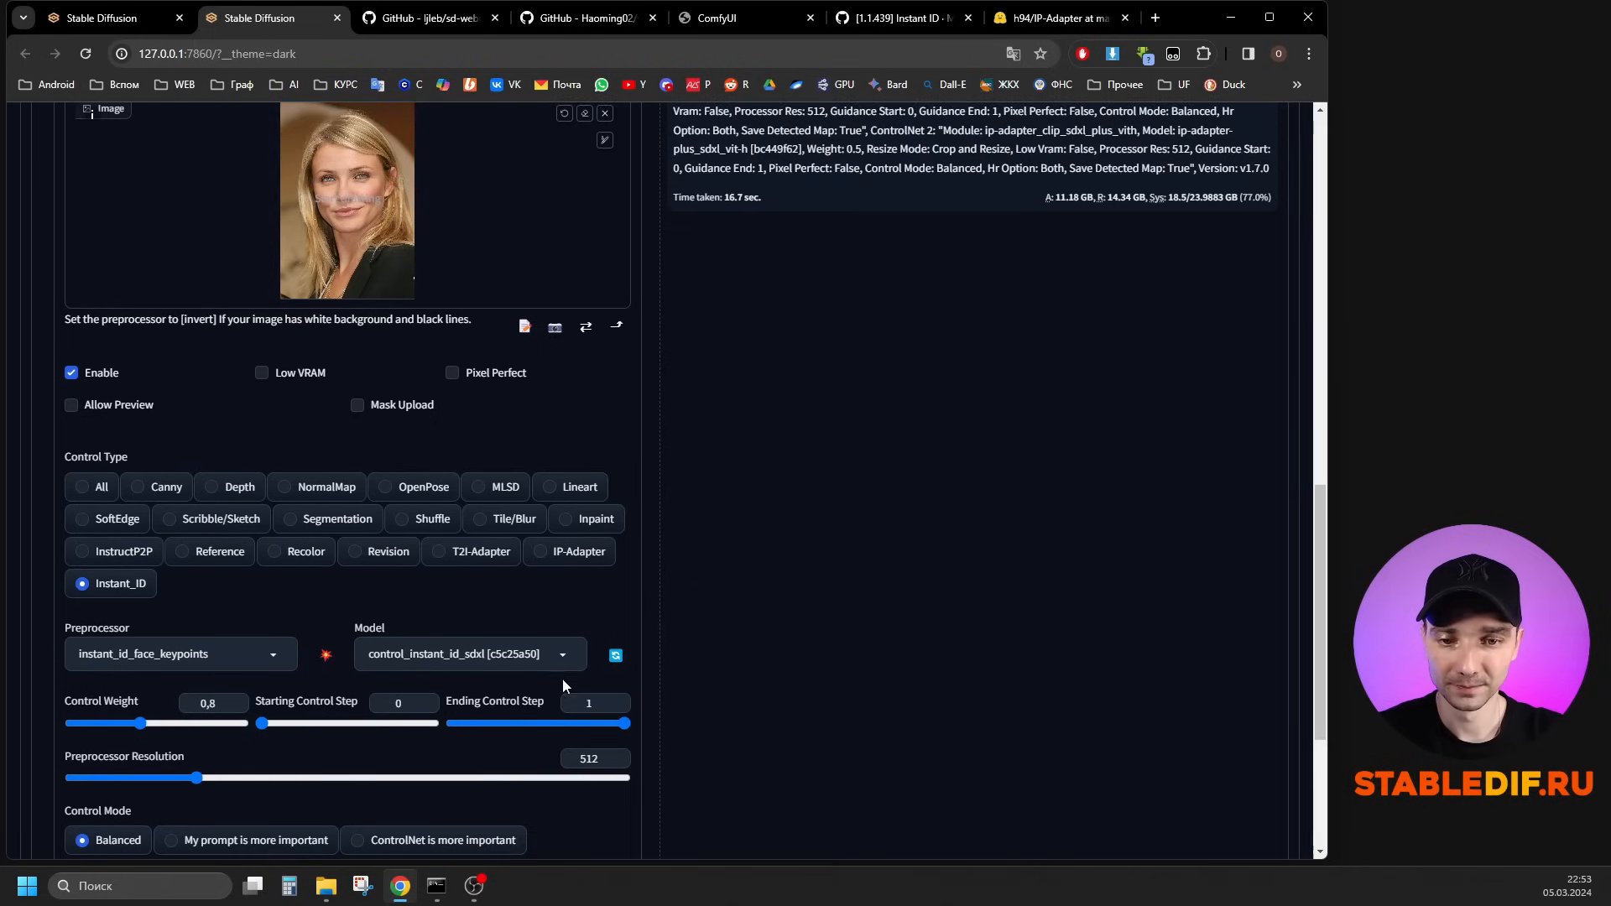
{"action": "scroll", "coordinate": [562, 678], "scroll_direction": "up", "scroll_amount": 3}
{"action": "left_click", "coordinate": [147, 293]}
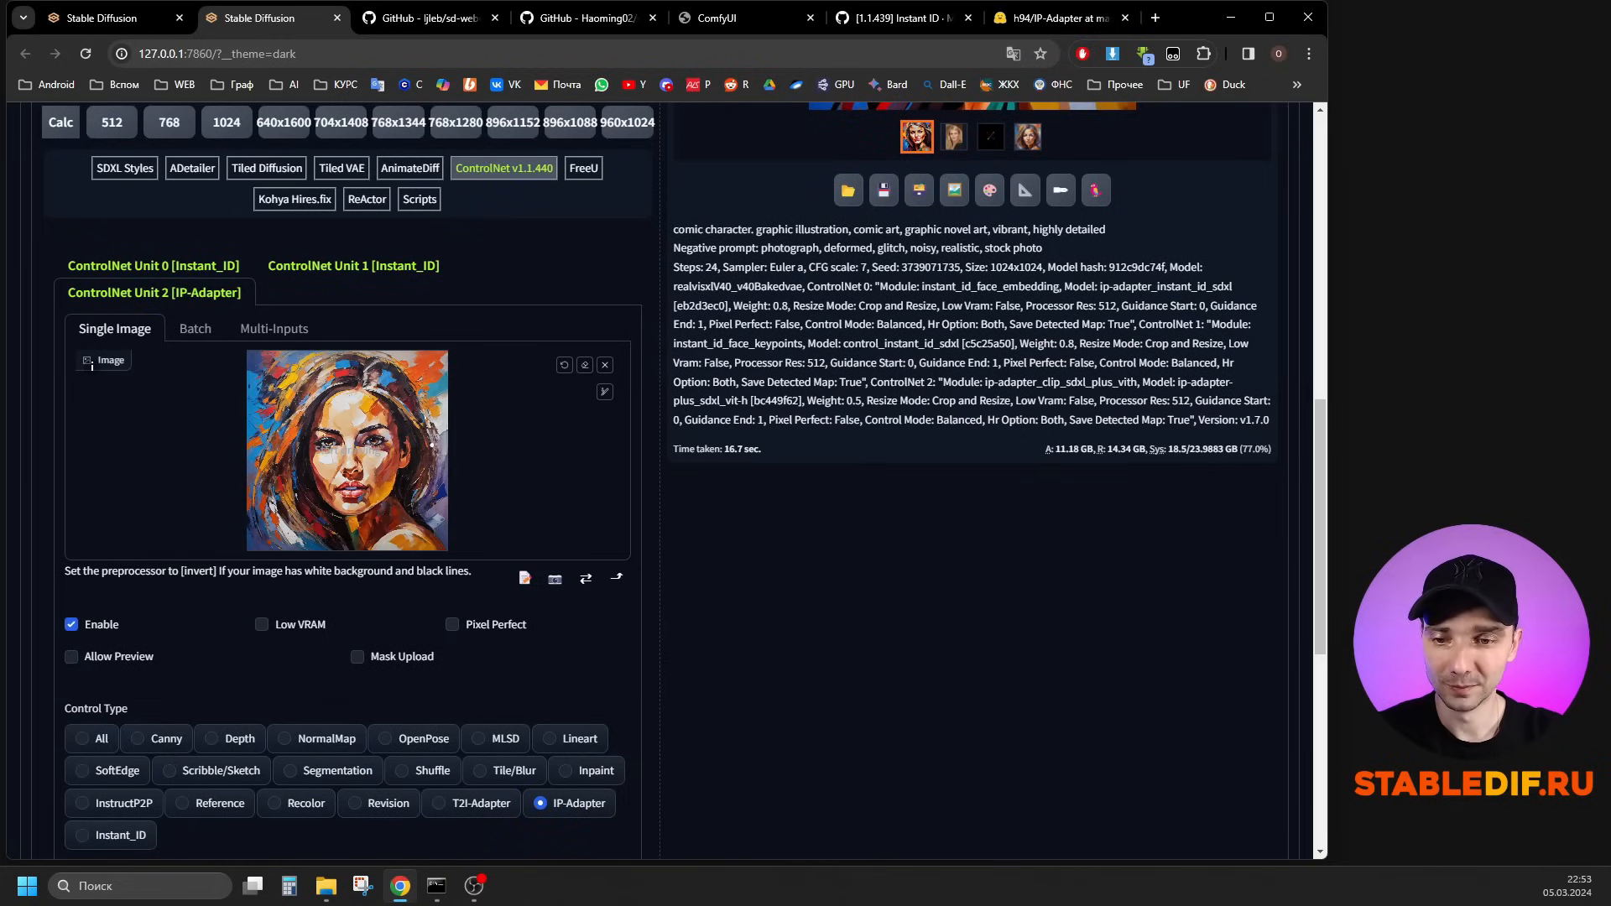
{"action": "scroll", "coordinate": [474, 665], "scroll_direction": "down", "scroll_amount": 2}
{"action": "scroll", "coordinate": [190, 653], "scroll_direction": "down", "scroll_amount": 1}
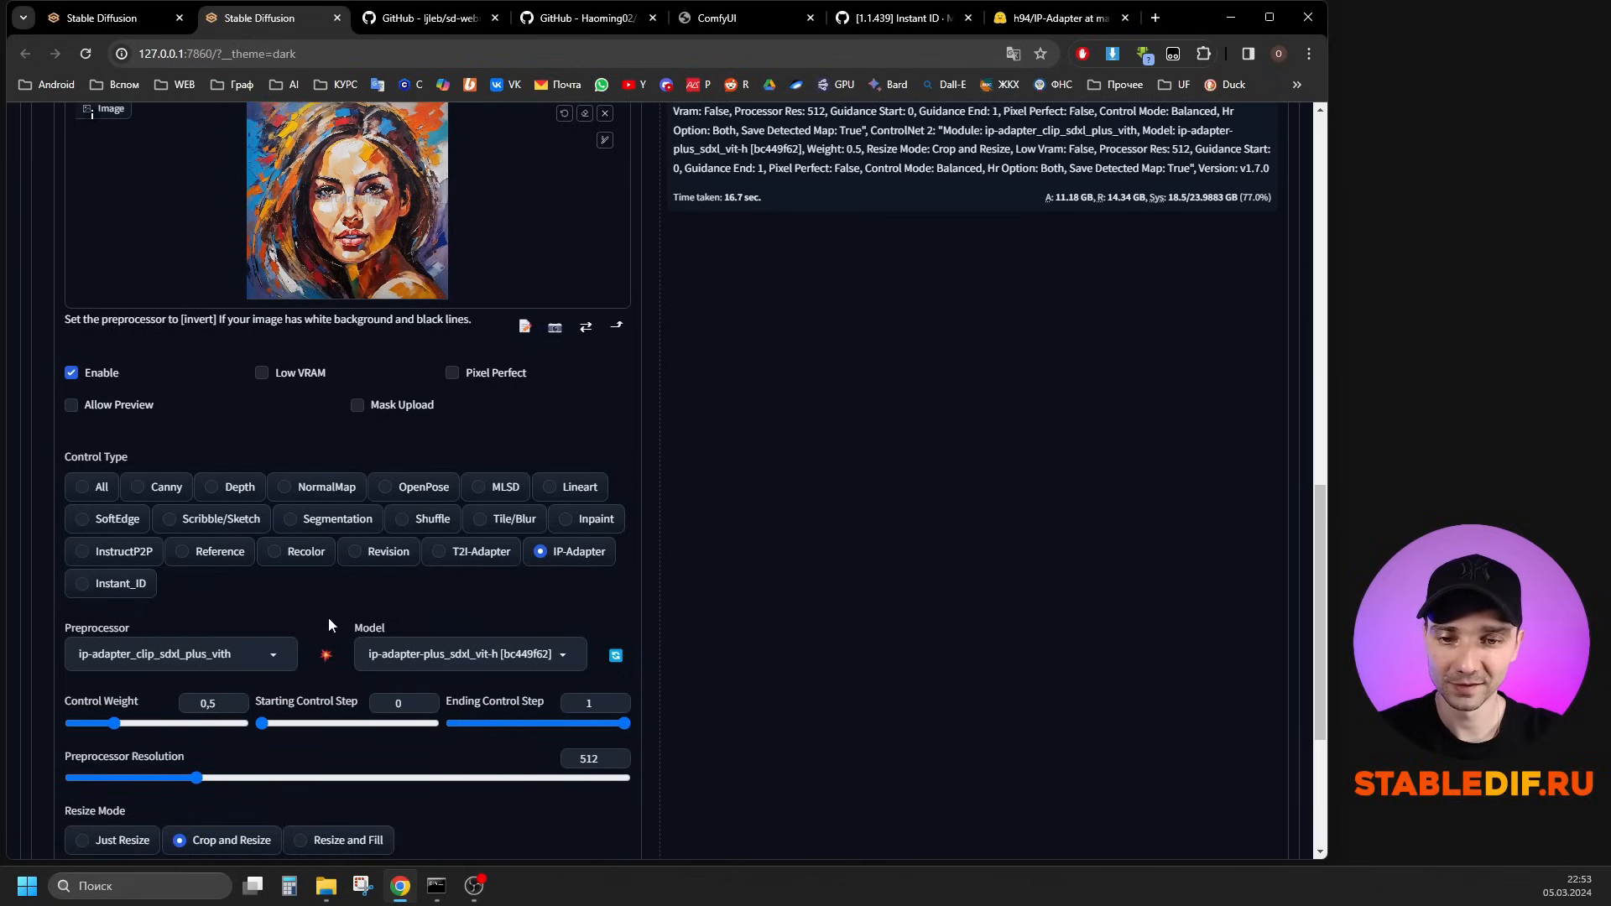
{"action": "scroll", "coordinate": [341, 389], "scroll_direction": "up", "scroll_amount": 1}
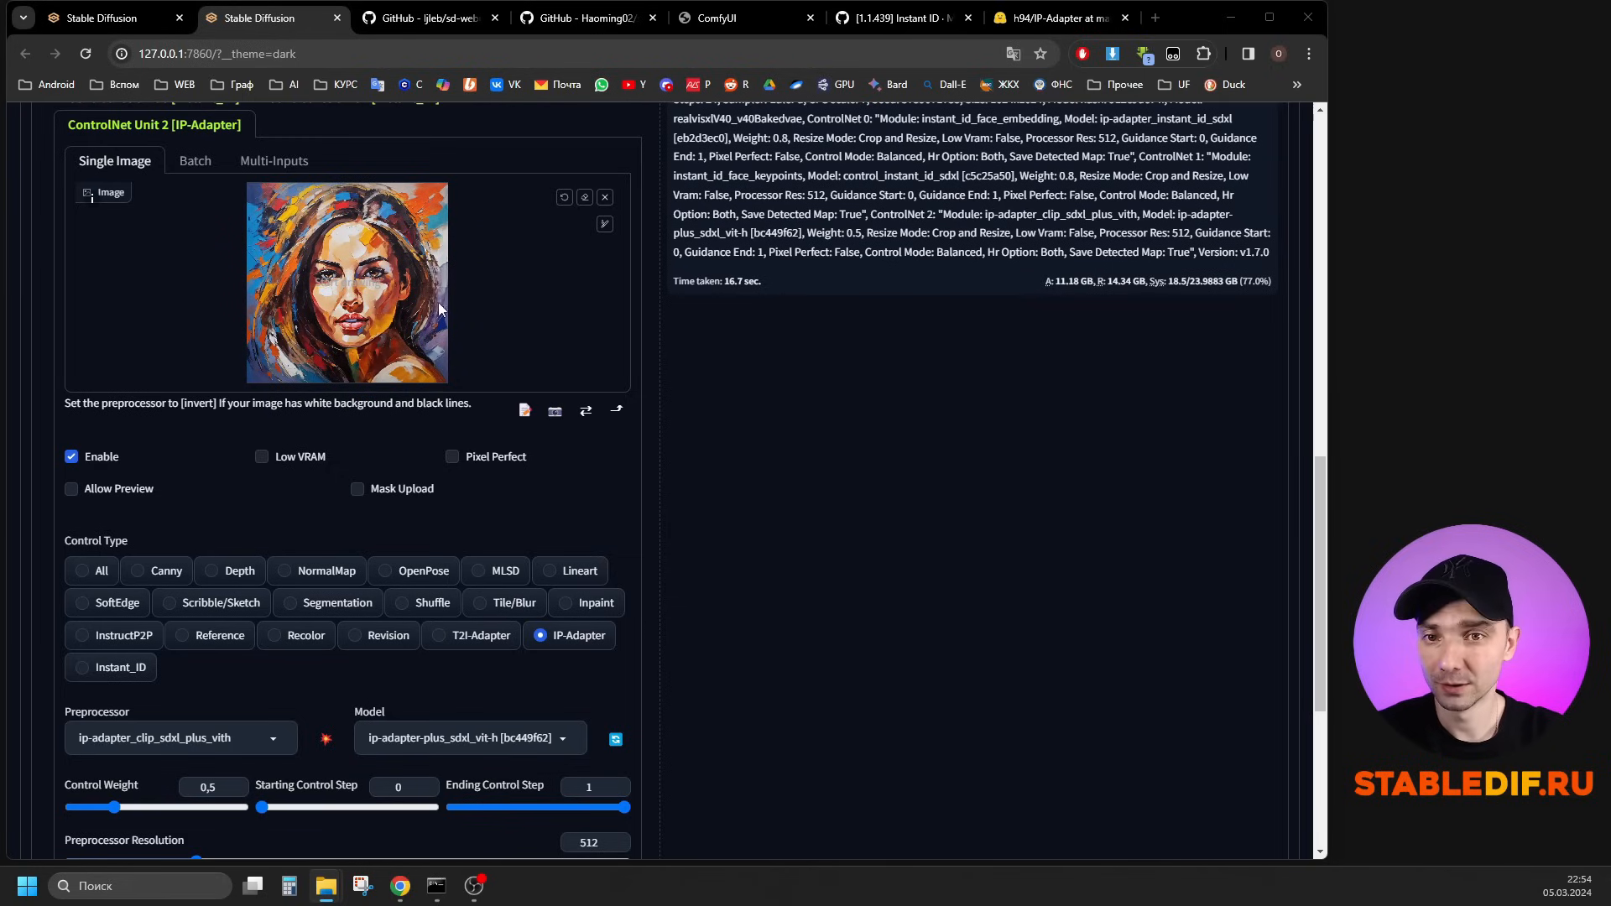
Replace ControlNet Unit 2's style image with the starry-night illustration of a boy hugging a teddy bear.
{"action": "left_click_drag", "start_coordinate": [0, 336], "coordinate": [372, 280]}
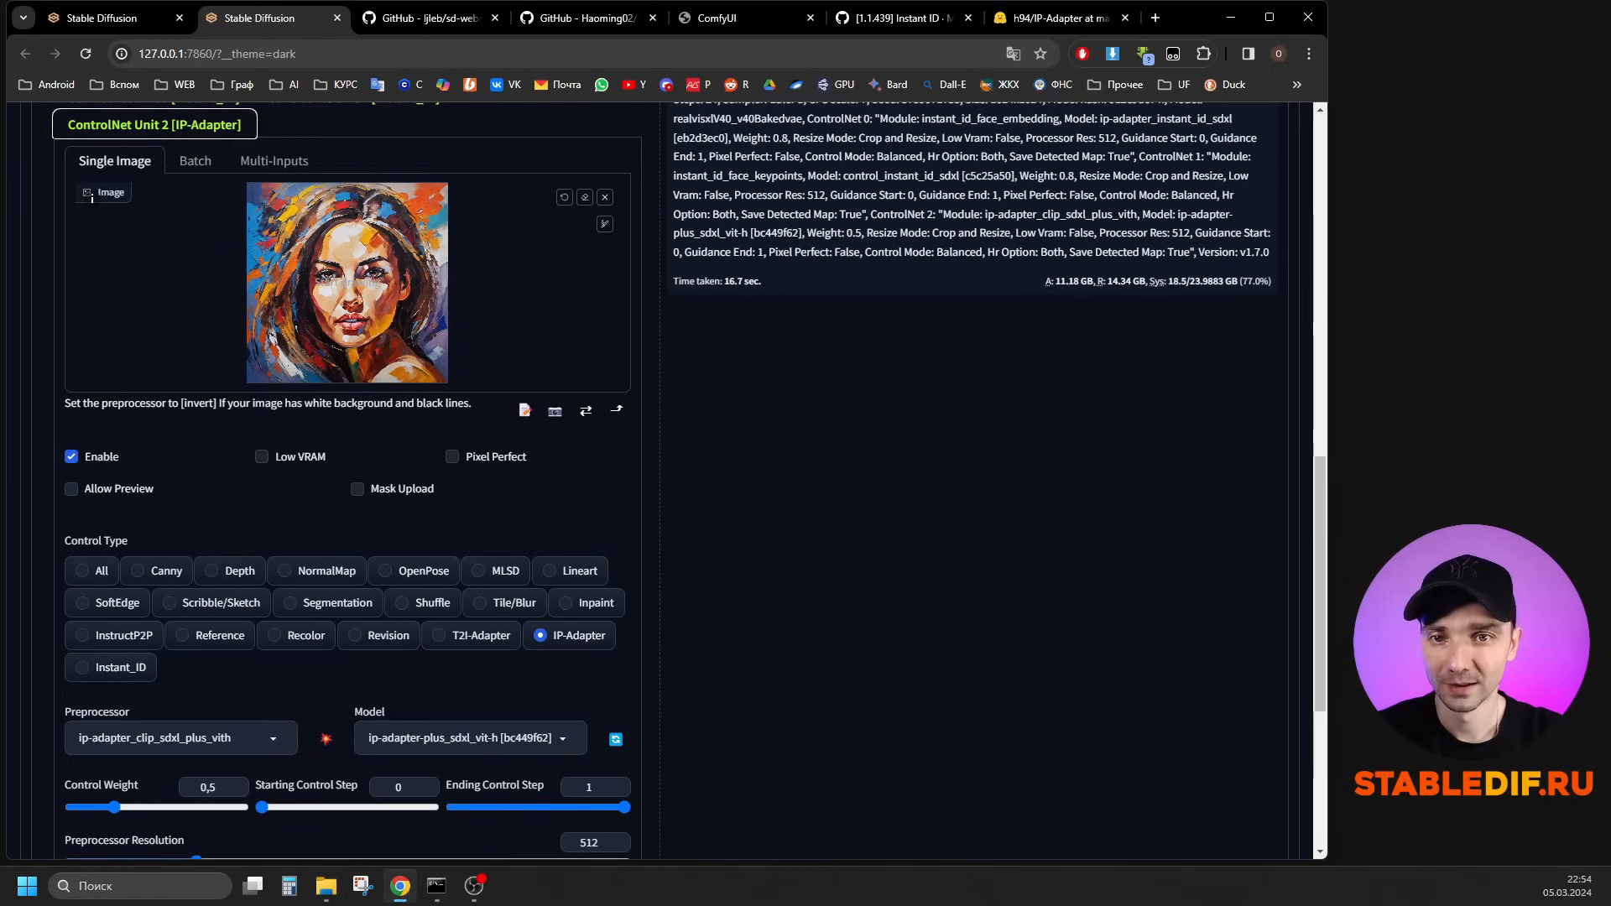
{"action": "scroll", "coordinate": [826, 617], "scroll_direction": "up", "scroll_amount": 10}
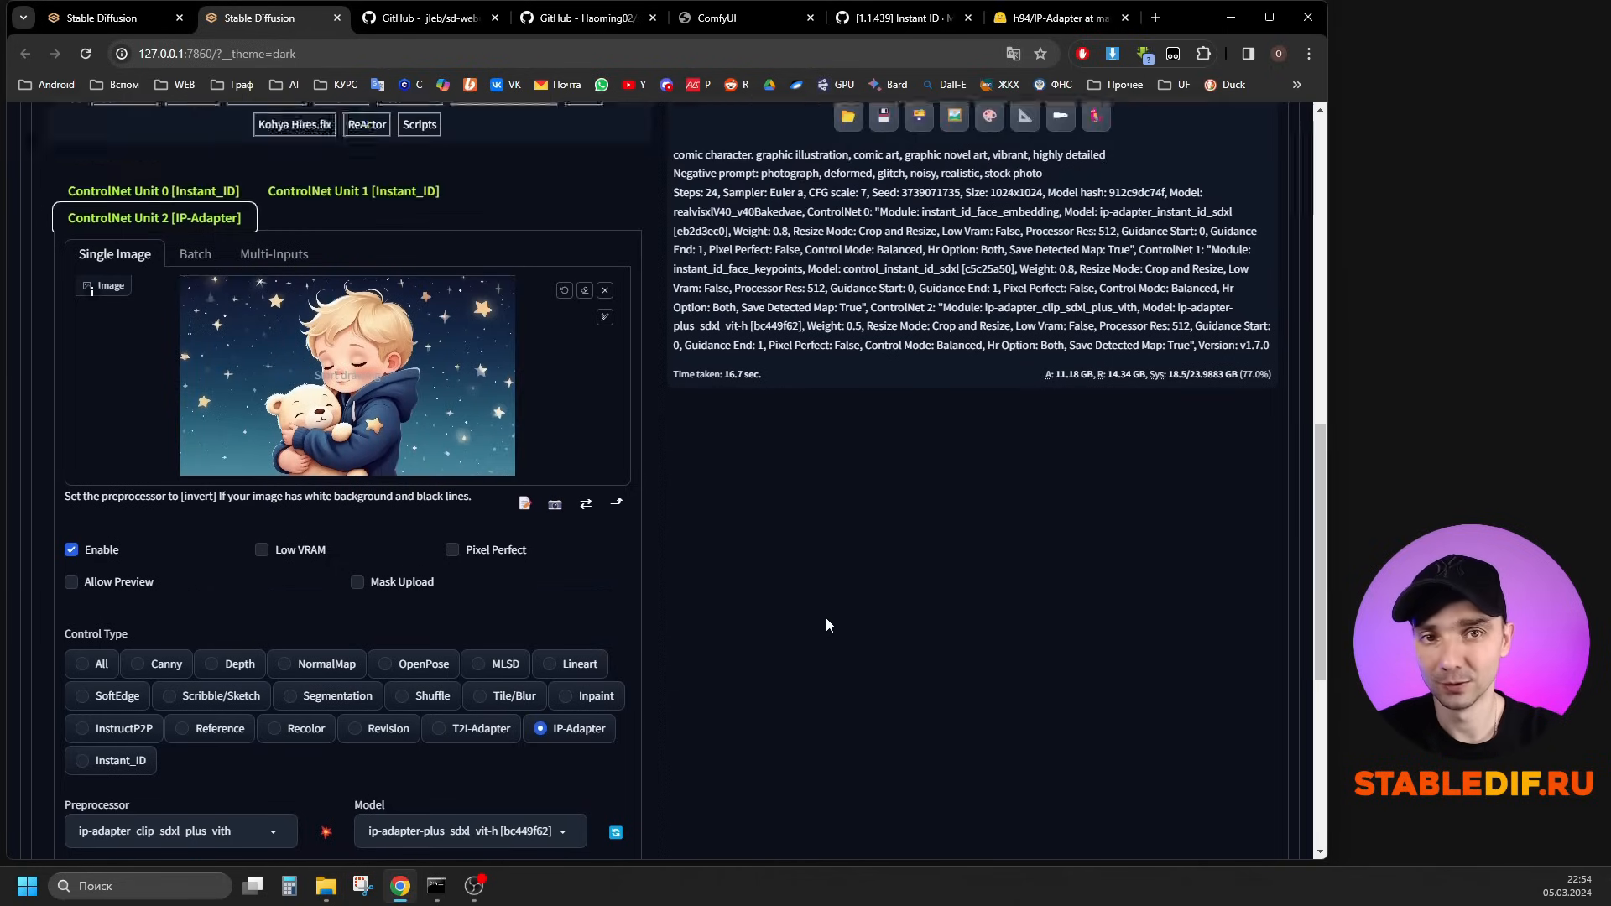
{"action": "scroll", "coordinate": [713, 534], "scroll_direction": "down", "scroll_amount": 4}
{"action": "scroll", "coordinate": [715, 532], "scroll_direction": "down", "scroll_amount": 4}
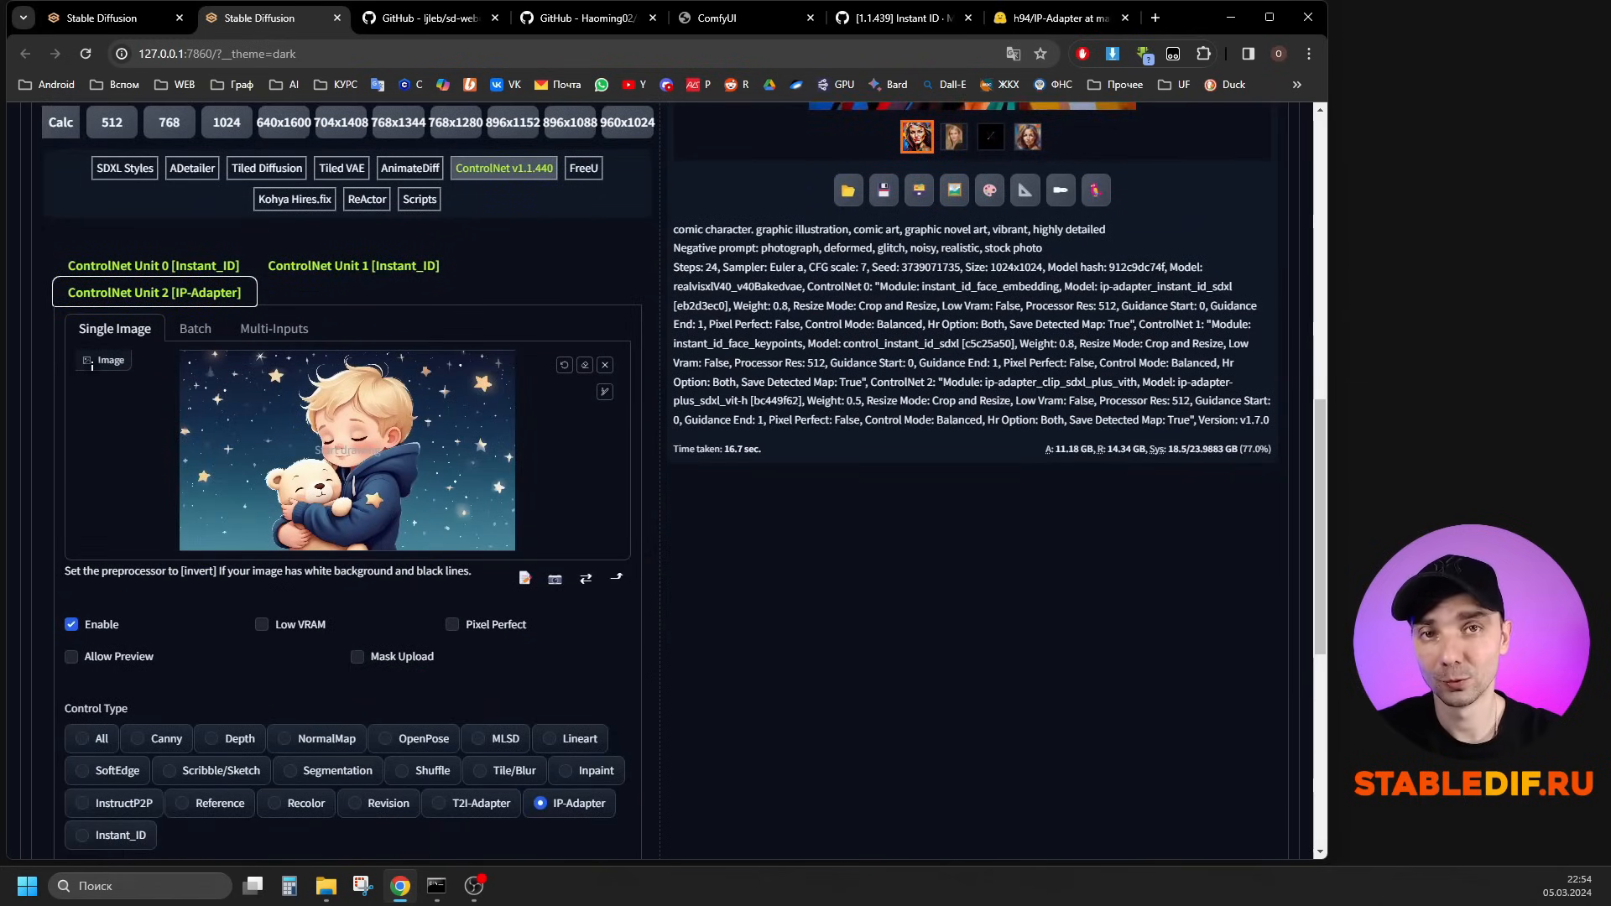
Check the comic character prompt, generate an image with the new style reference and view the result enlarged.
{"action": "scroll", "coordinate": [738, 482], "scroll_direction": "up", "scroll_amount": 10}
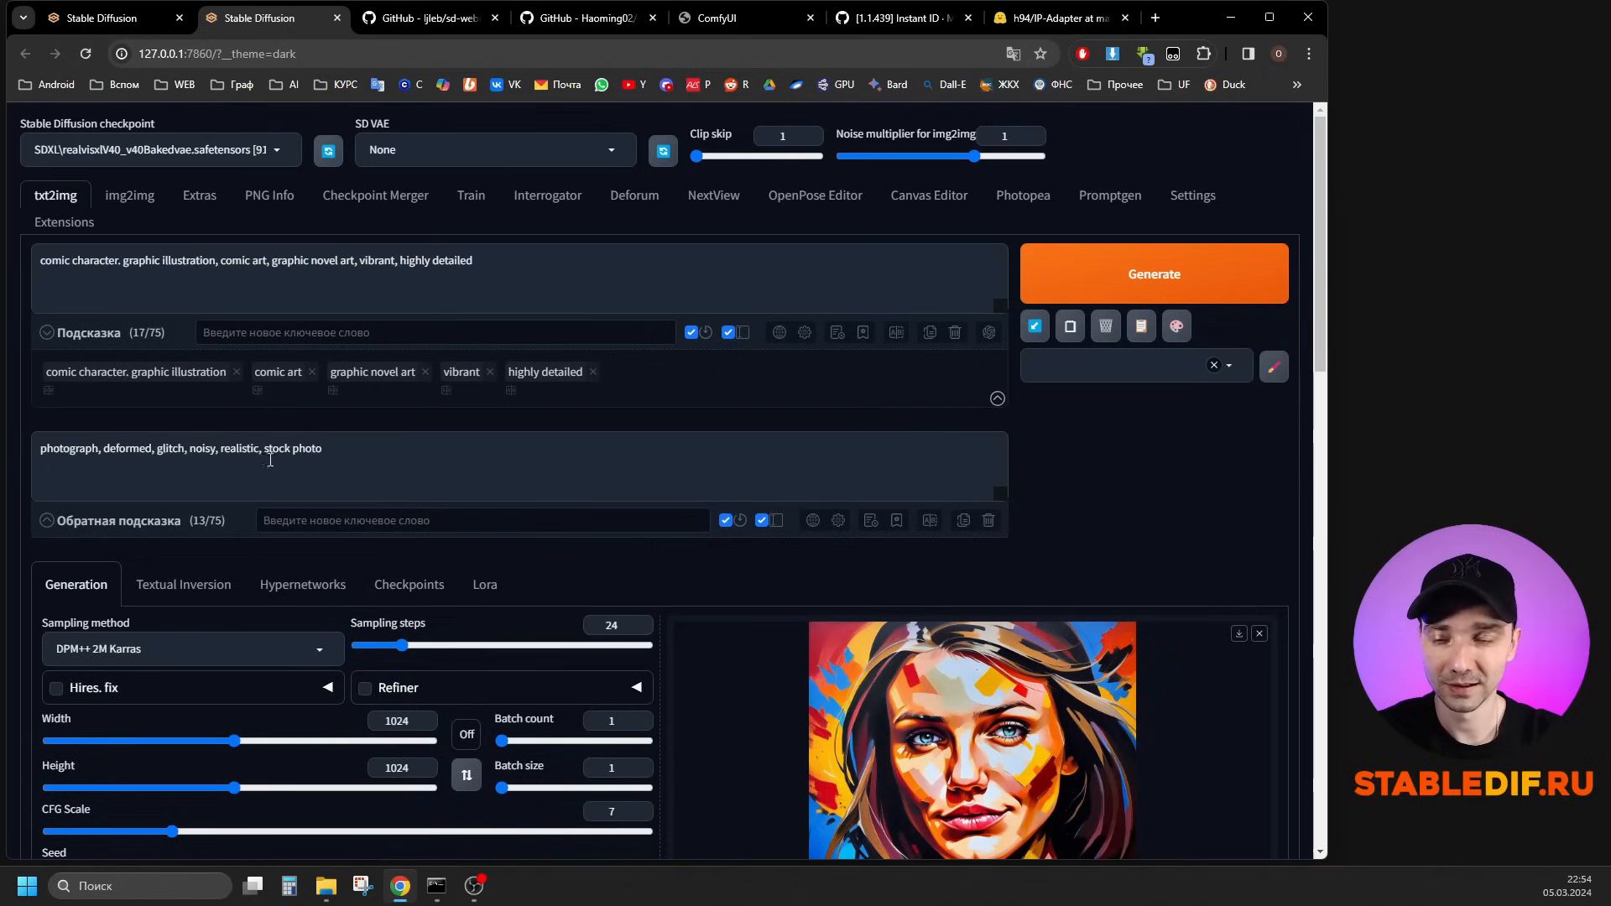
{"action": "double_click", "coordinate": [109, 264]}
{"action": "left_click", "coordinate": [75, 267]}
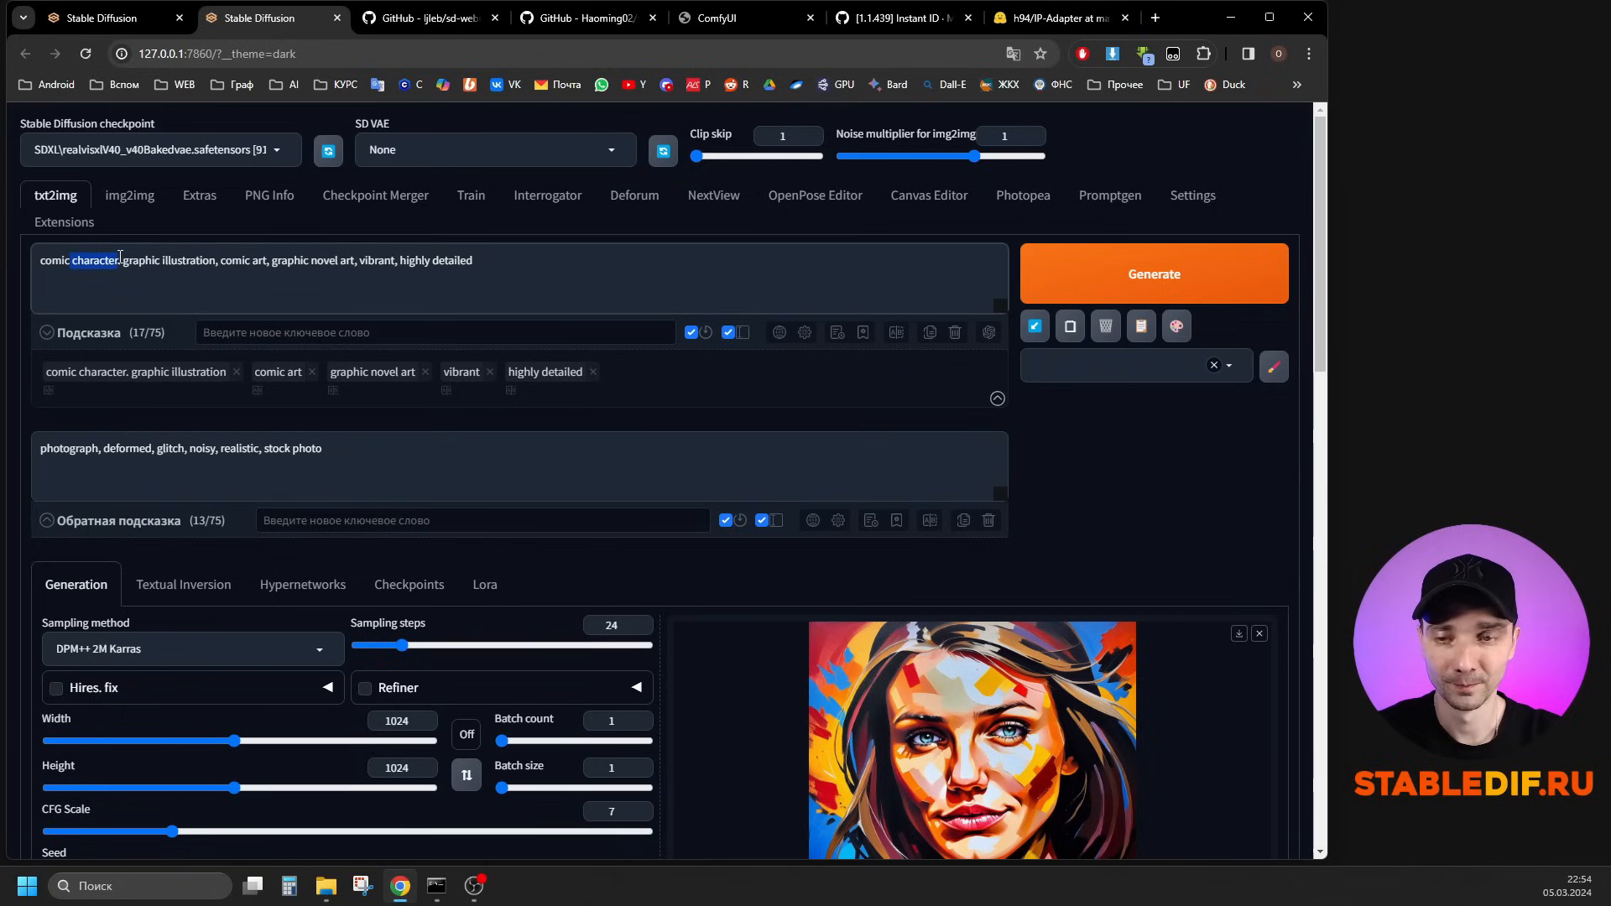
{"action": "scroll", "coordinate": [982, 547], "scroll_direction": "down", "scroll_amount": 5}
{"action": "scroll", "coordinate": [1007, 525], "scroll_direction": "up", "scroll_amount": 2}
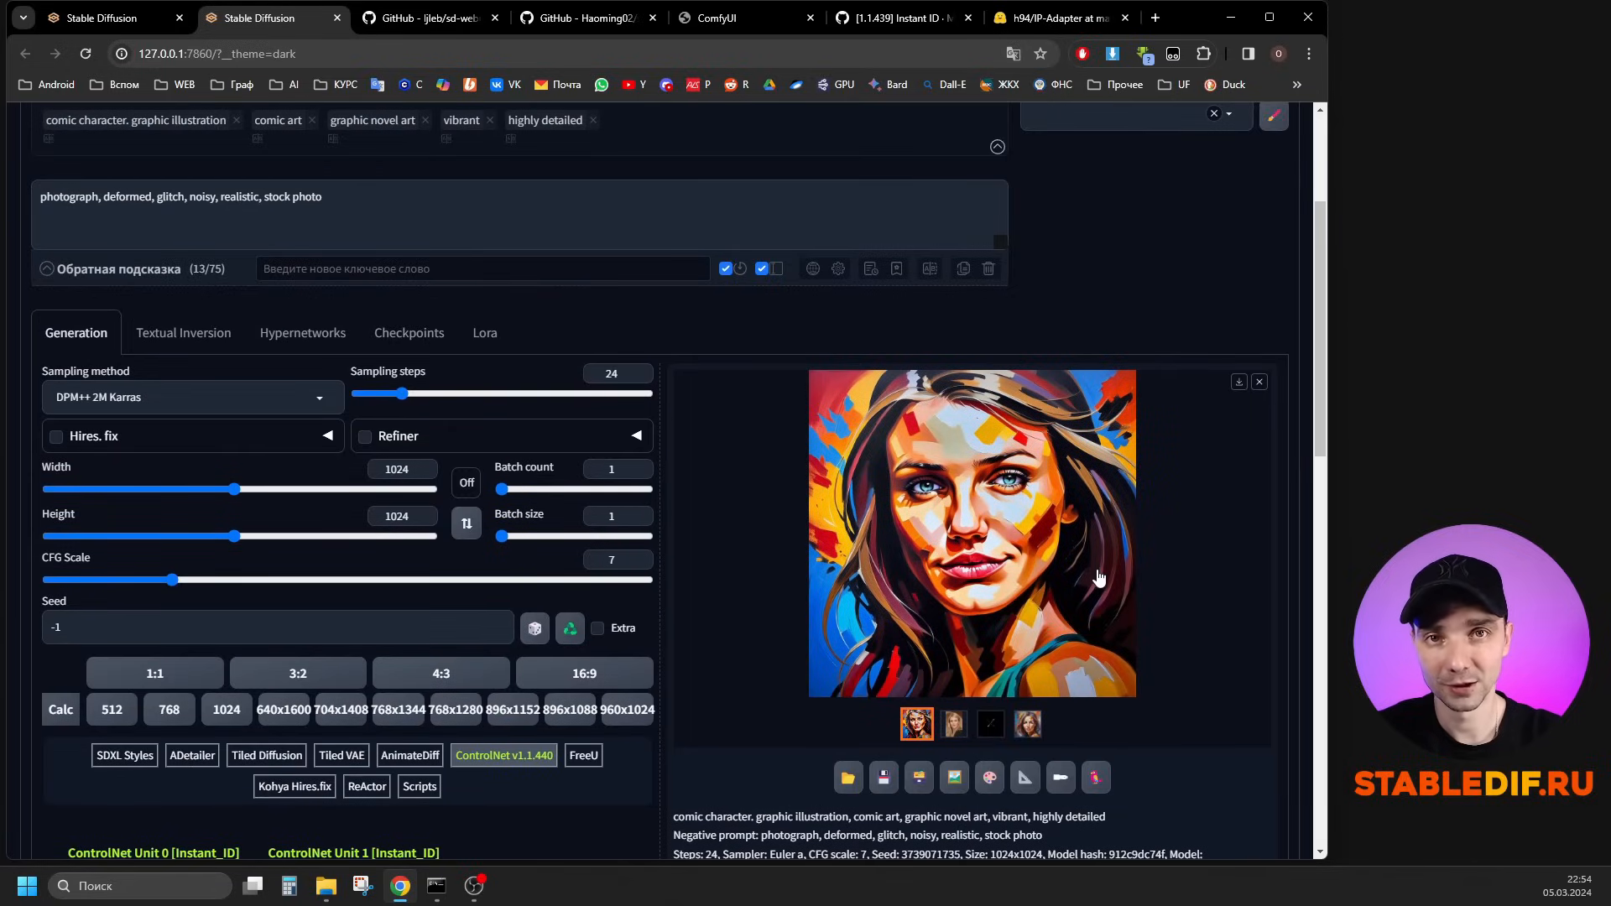
{"action": "scroll", "coordinate": [1119, 515], "scroll_direction": "up", "scroll_amount": 3}
{"action": "key", "text": "ctrl+Return"}
{"action": "scroll", "coordinate": [1108, 497], "scroll_direction": "down", "scroll_amount": 4}
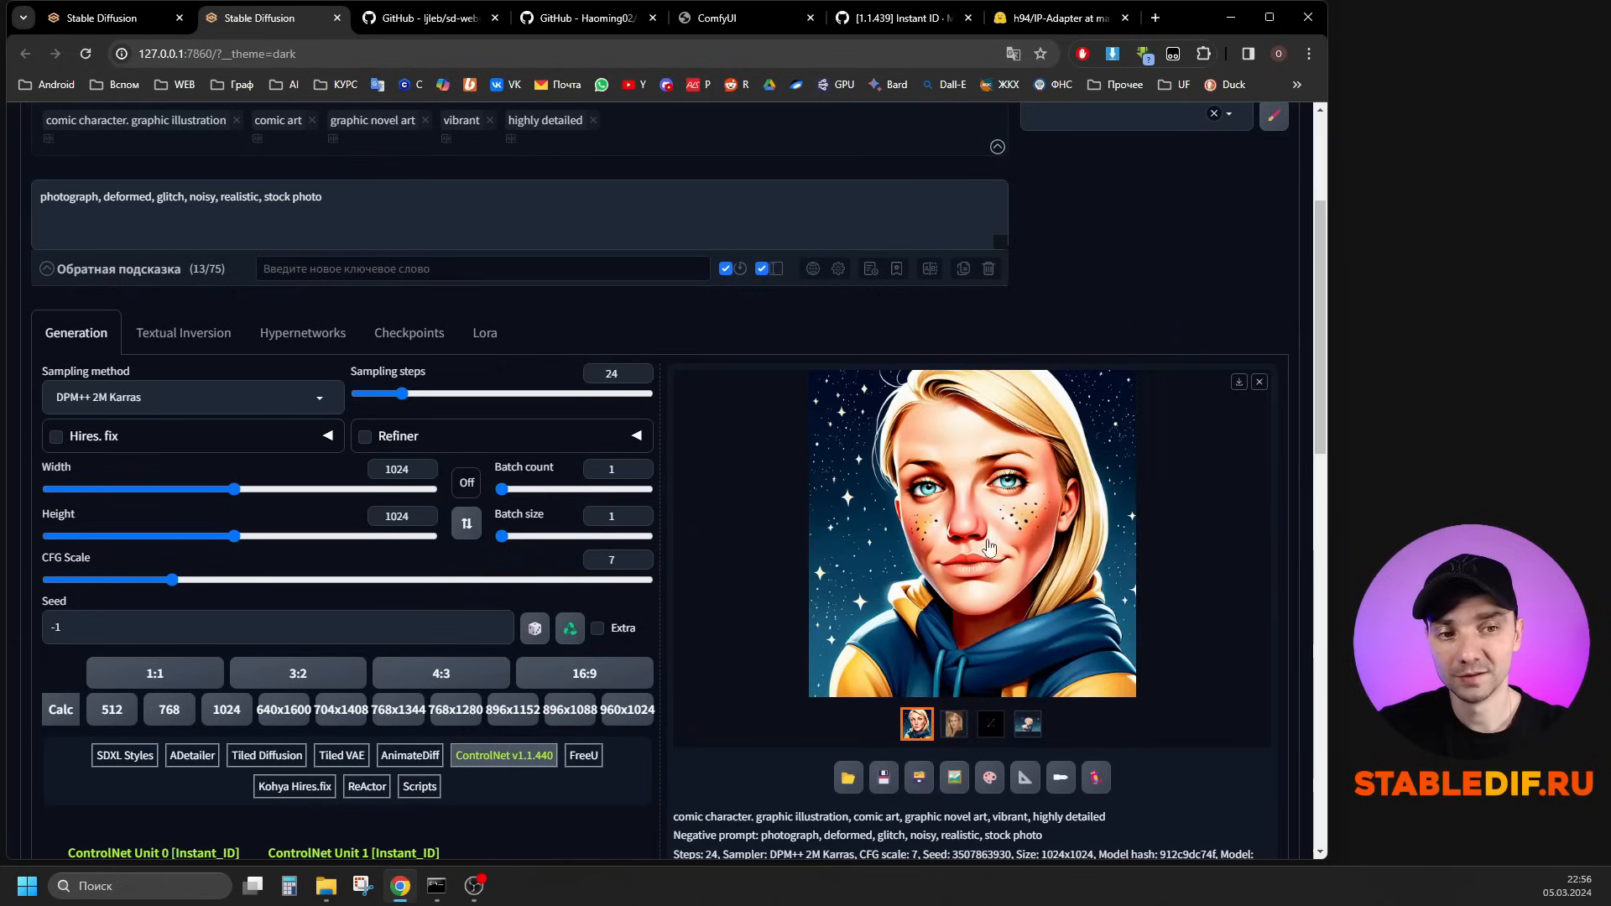
{"action": "left_click", "coordinate": [989, 544]}
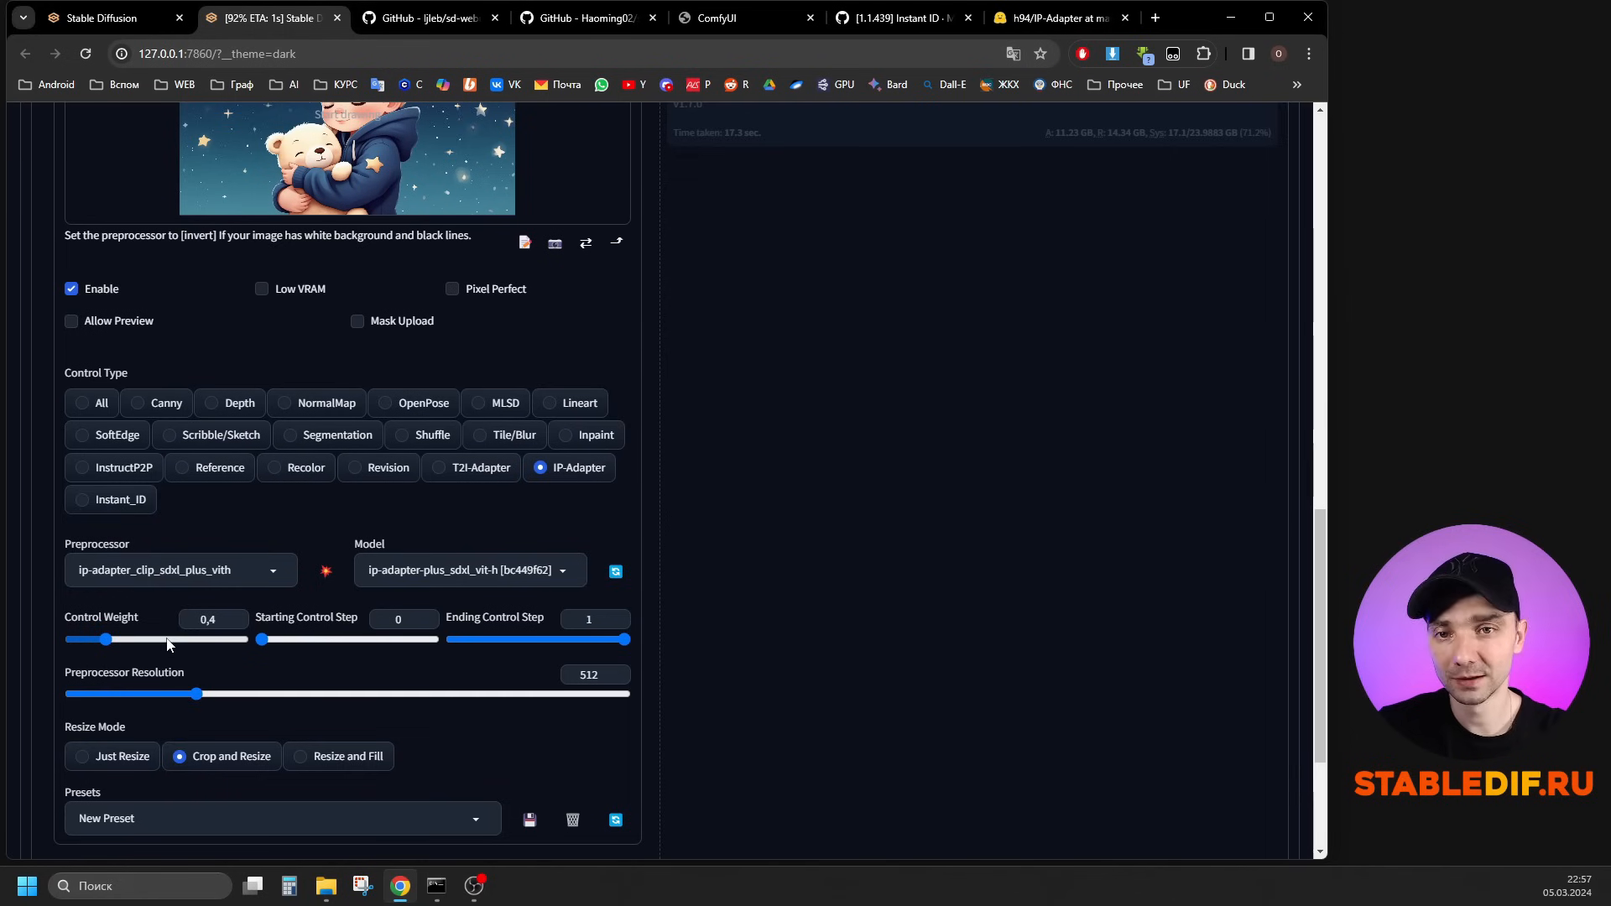
Review the style image and control weight of the IP-Adapter unit.
{"action": "scroll", "coordinate": [250, 347], "scroll_direction": "up", "scroll_amount": 5}
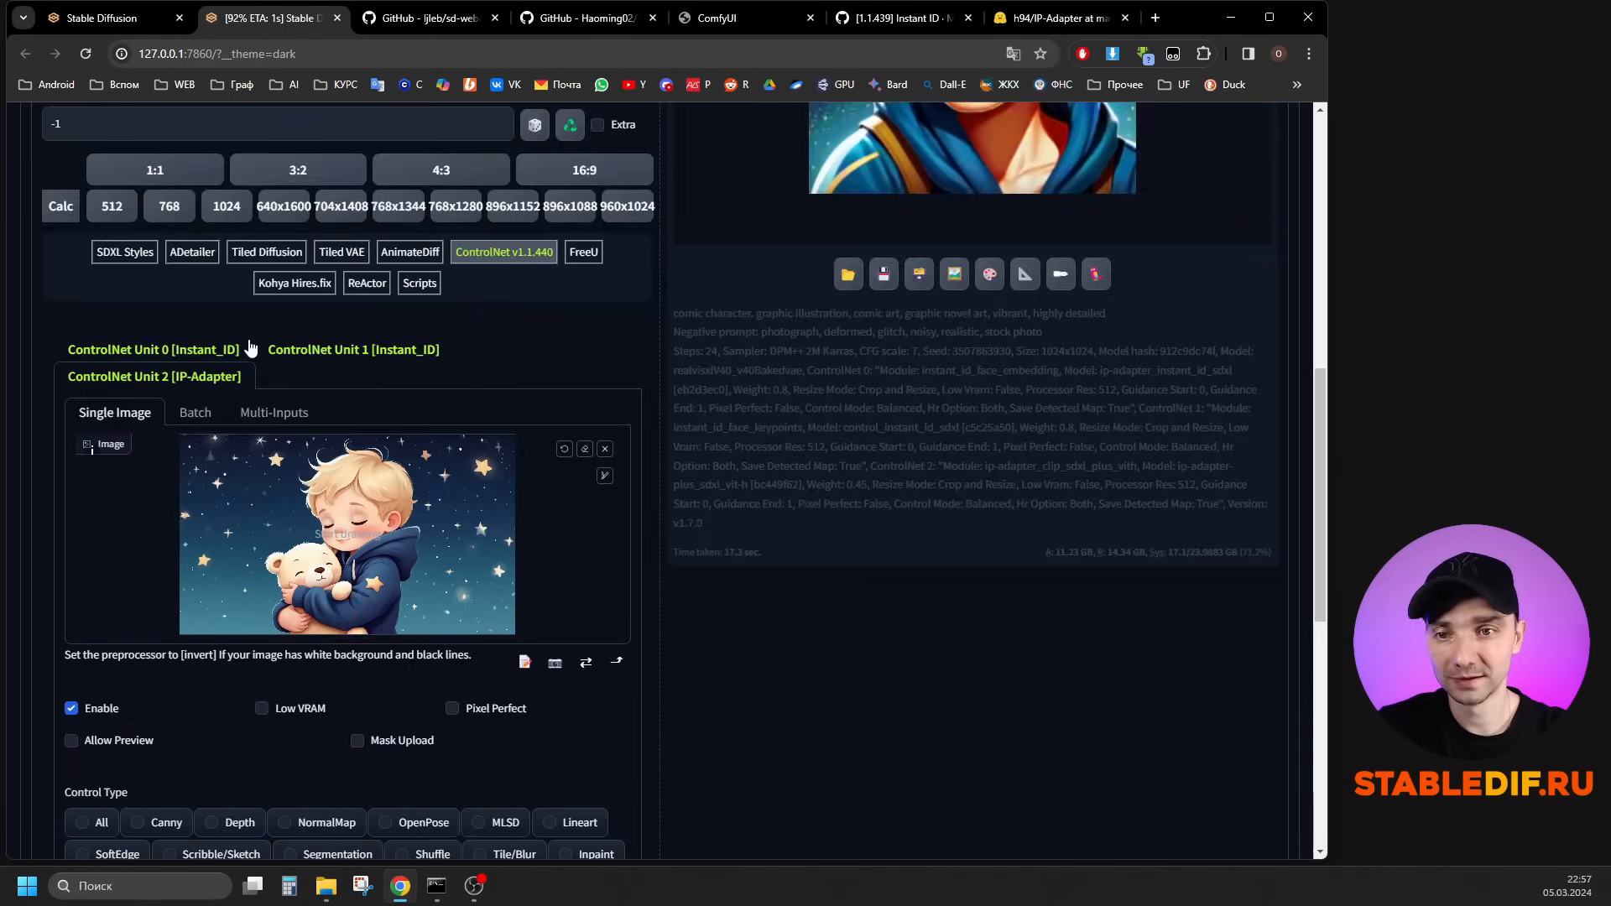
{"action": "scroll", "coordinate": [210, 370], "scroll_direction": "down", "scroll_amount": 7}
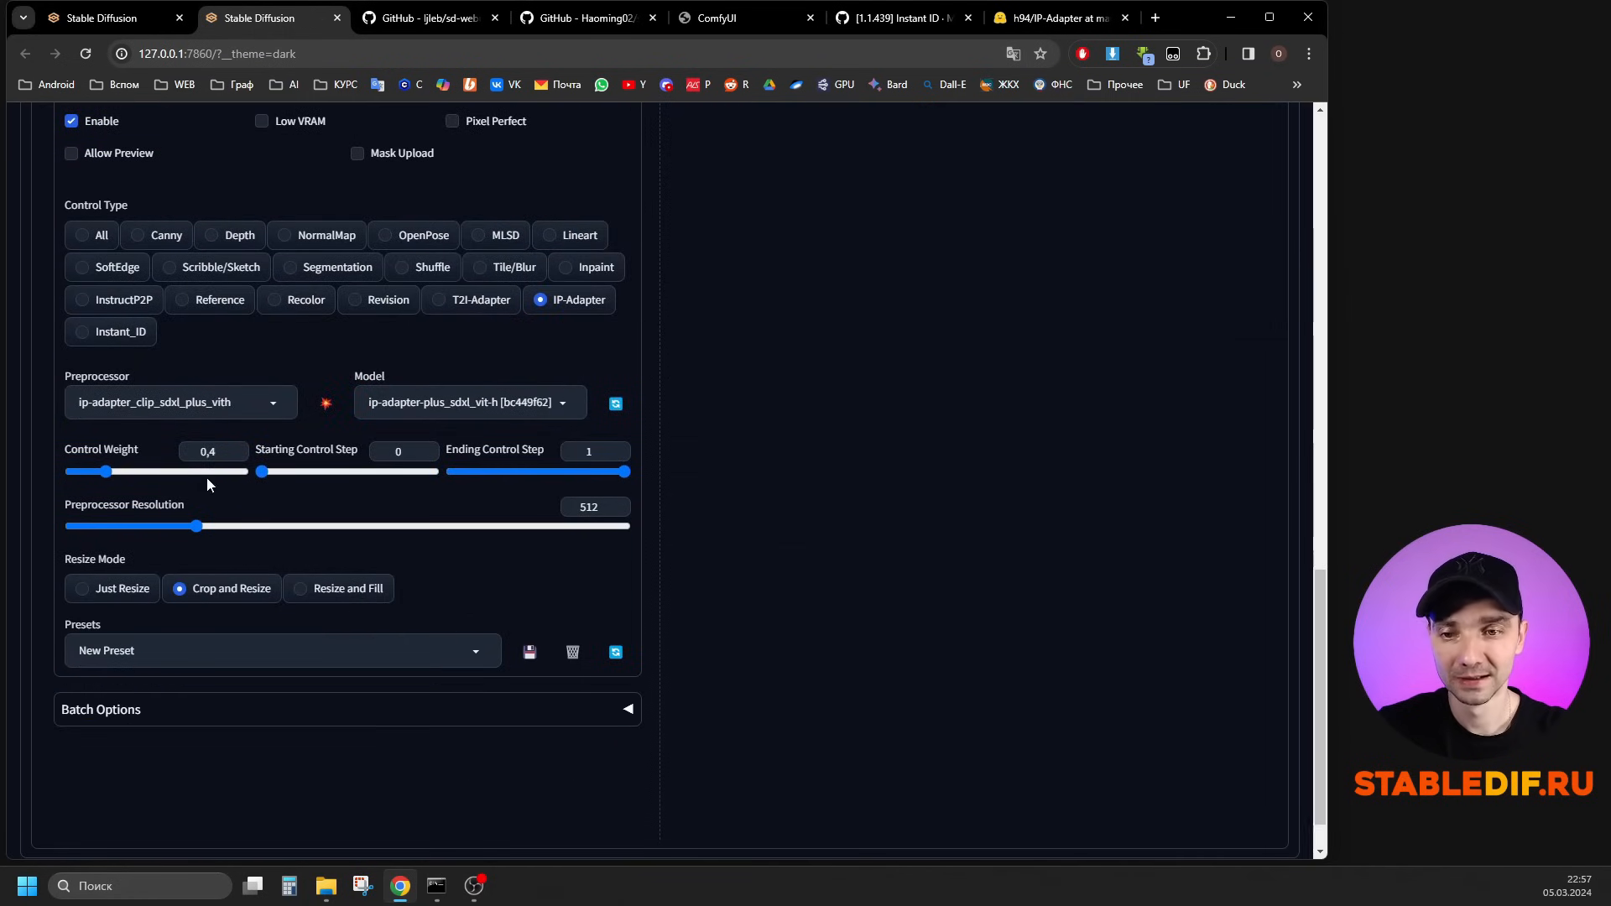
{"action": "left_click", "coordinate": [222, 451]}
{"action": "scroll", "coordinate": [223, 452], "scroll_direction": "up", "scroll_amount": 4}
{"action": "scroll", "coordinate": [294, 463], "scroll_direction": "down", "scroll_amount": 3}
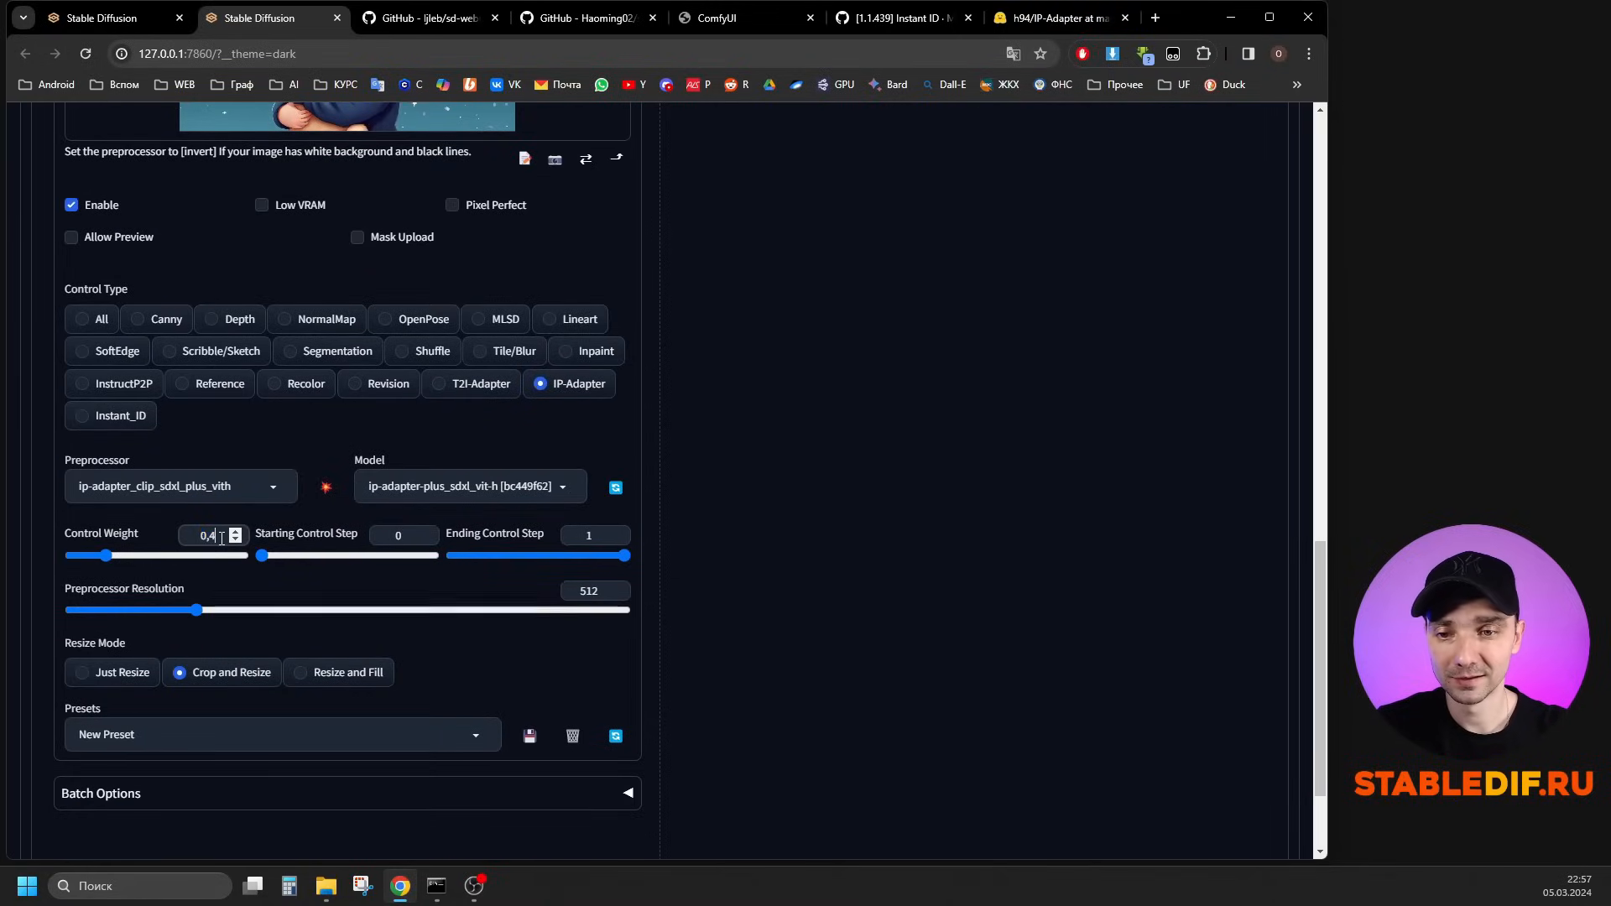
{"action": "left_click", "coordinate": [220, 535]}
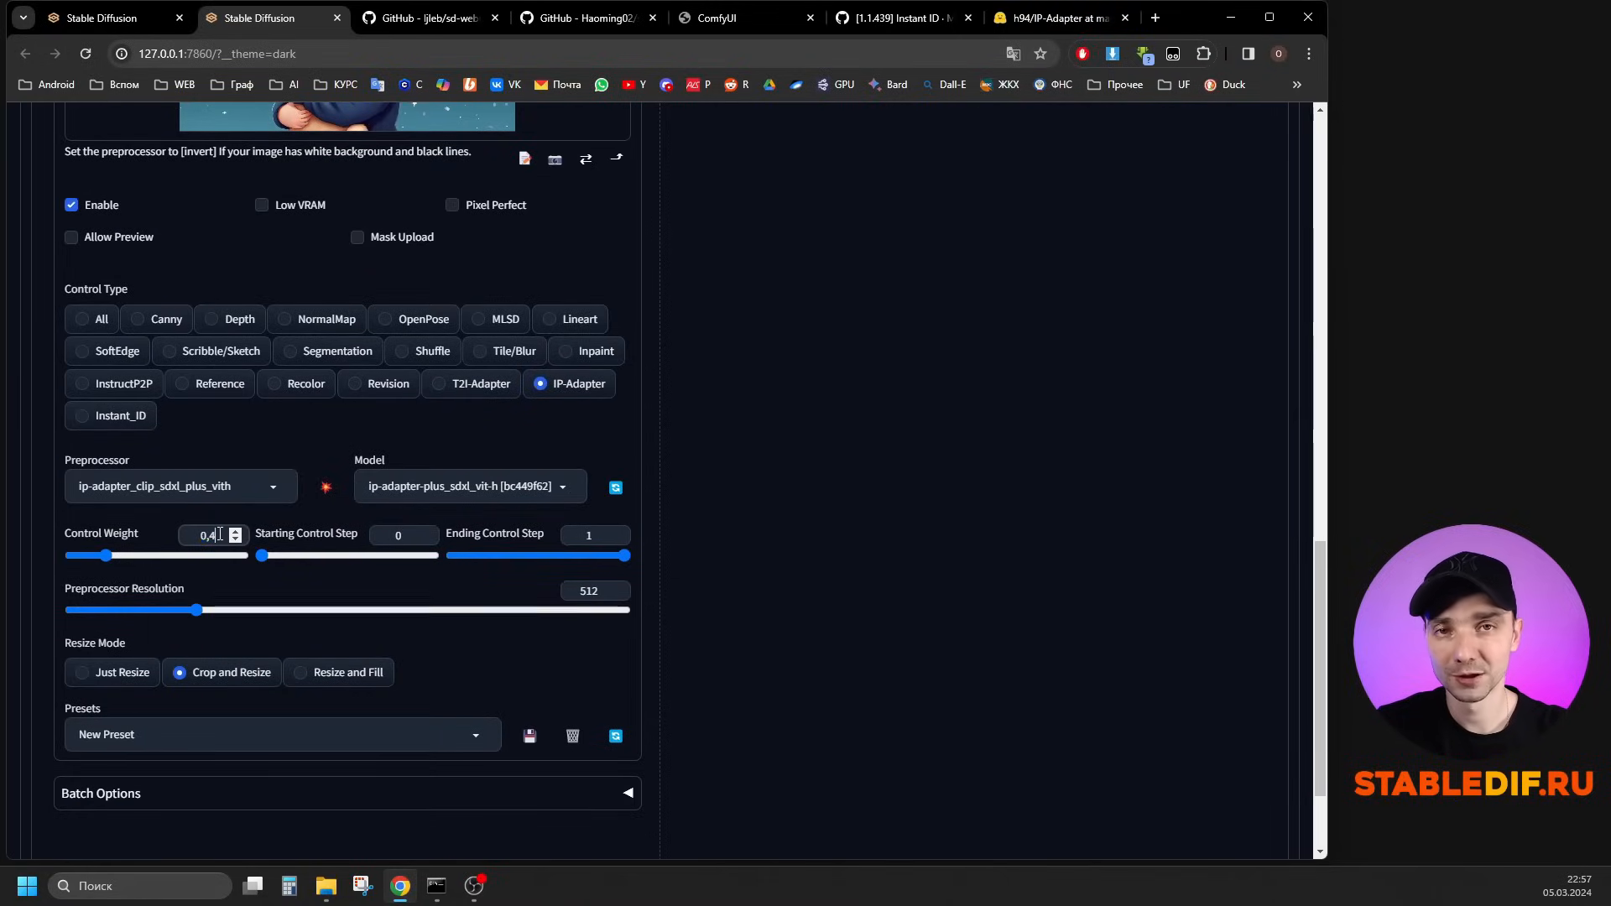
Look through the new outputs, comparing the generated portrait with the original face photo and the facial keypoint map.
{"action": "scroll", "coordinate": [889, 595], "scroll_direction": "up", "scroll_amount": 15}
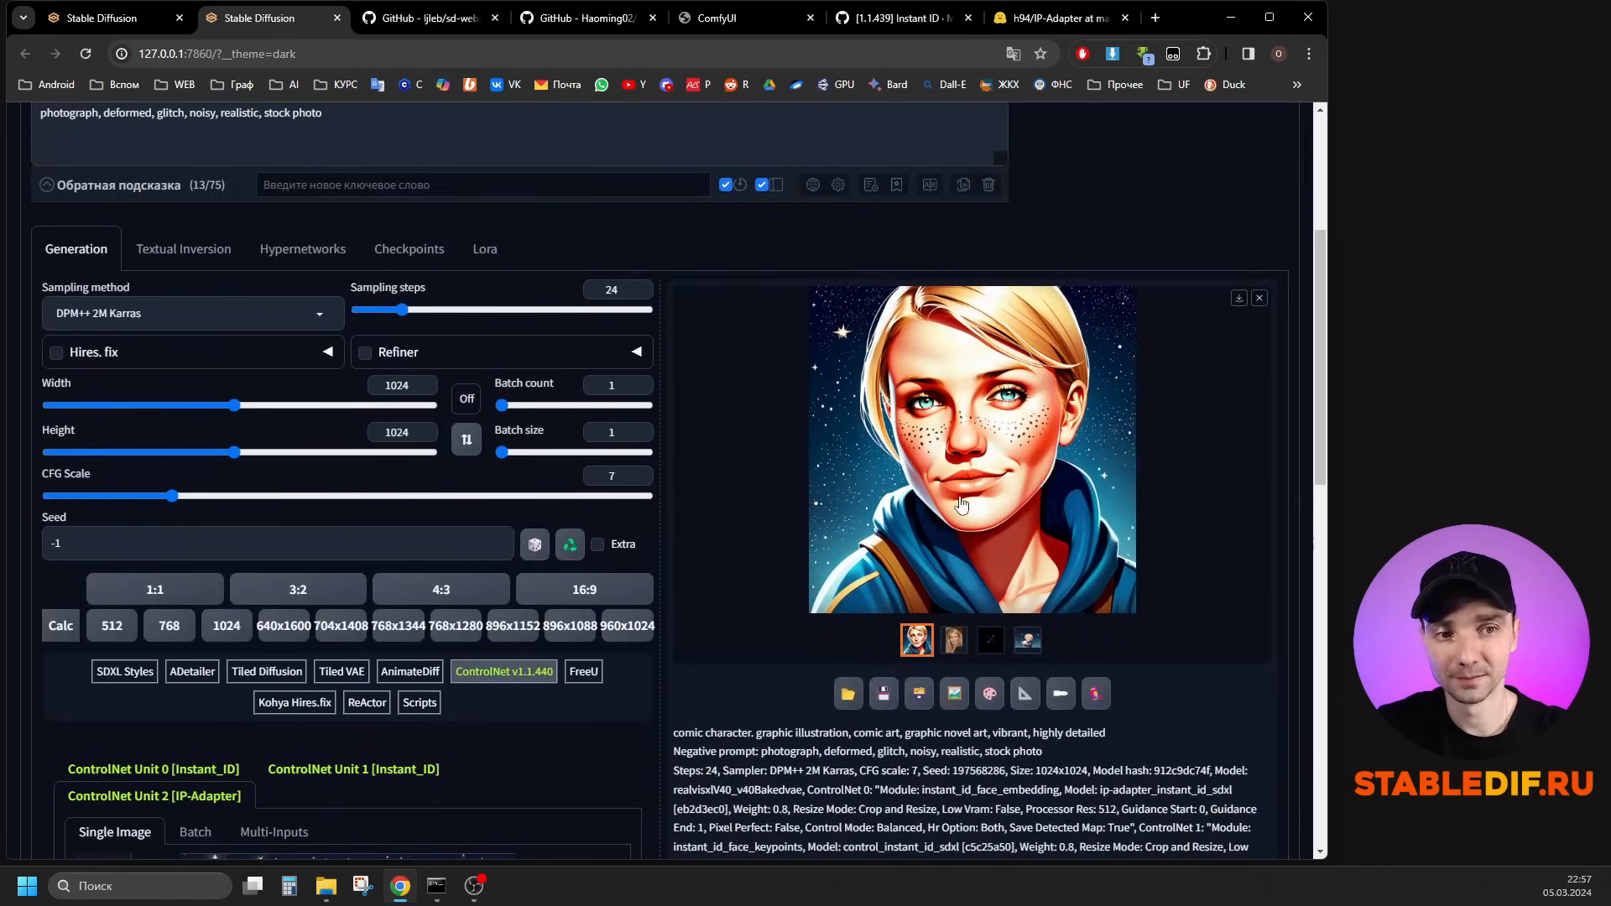
{"action": "scroll", "coordinate": [963, 521], "scroll_direction": "down", "scroll_amount": 1}
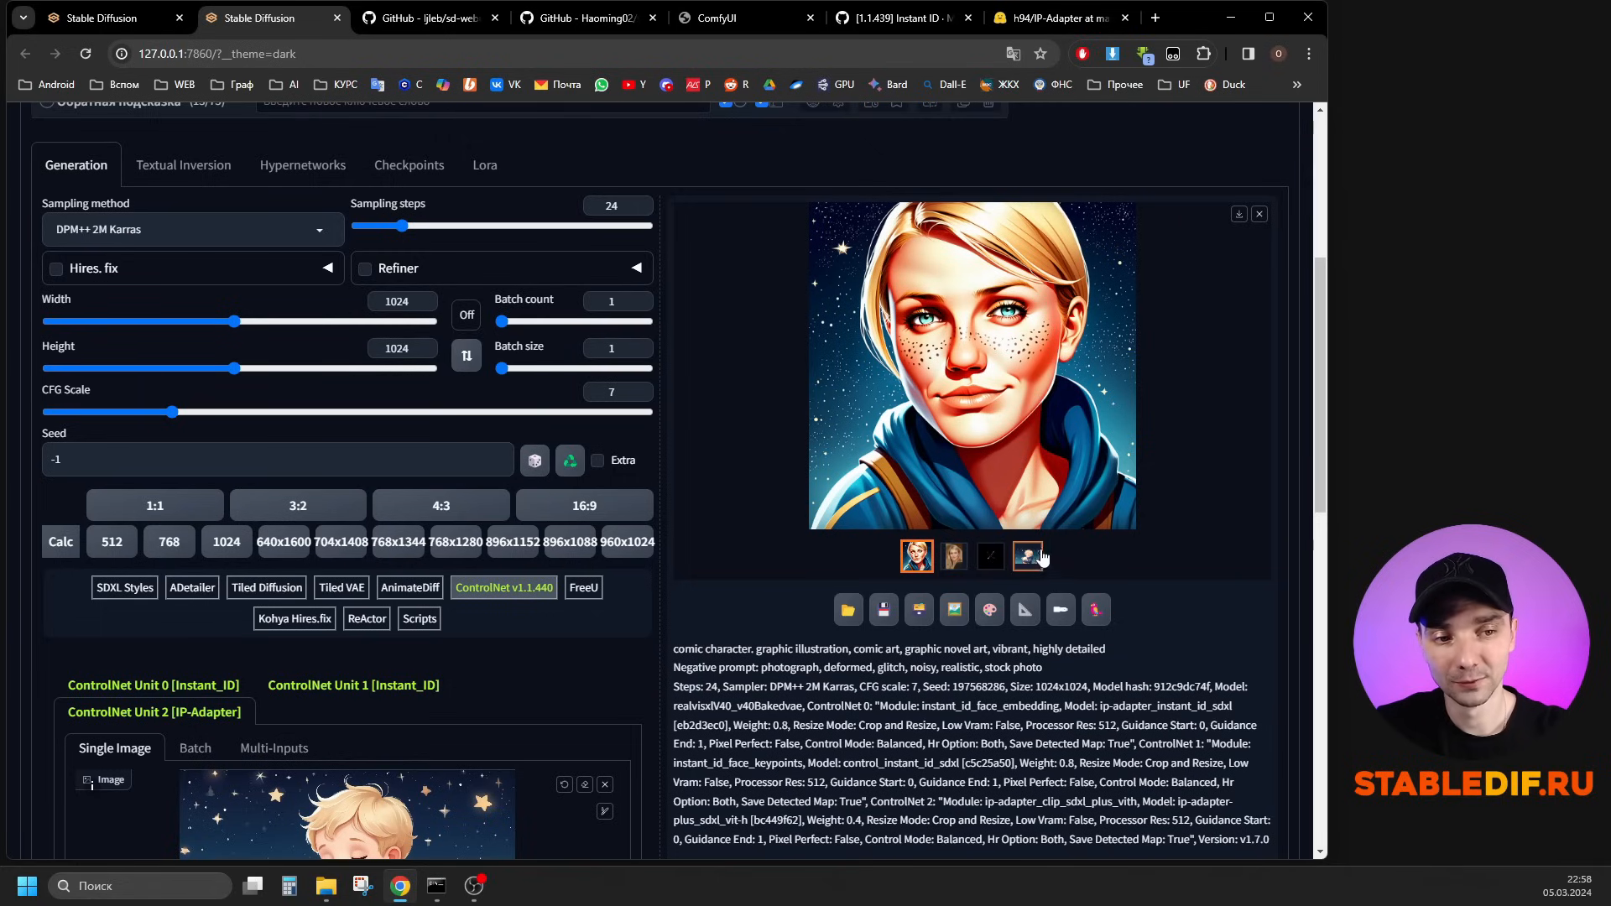
{"action": "left_click", "coordinate": [959, 562]}
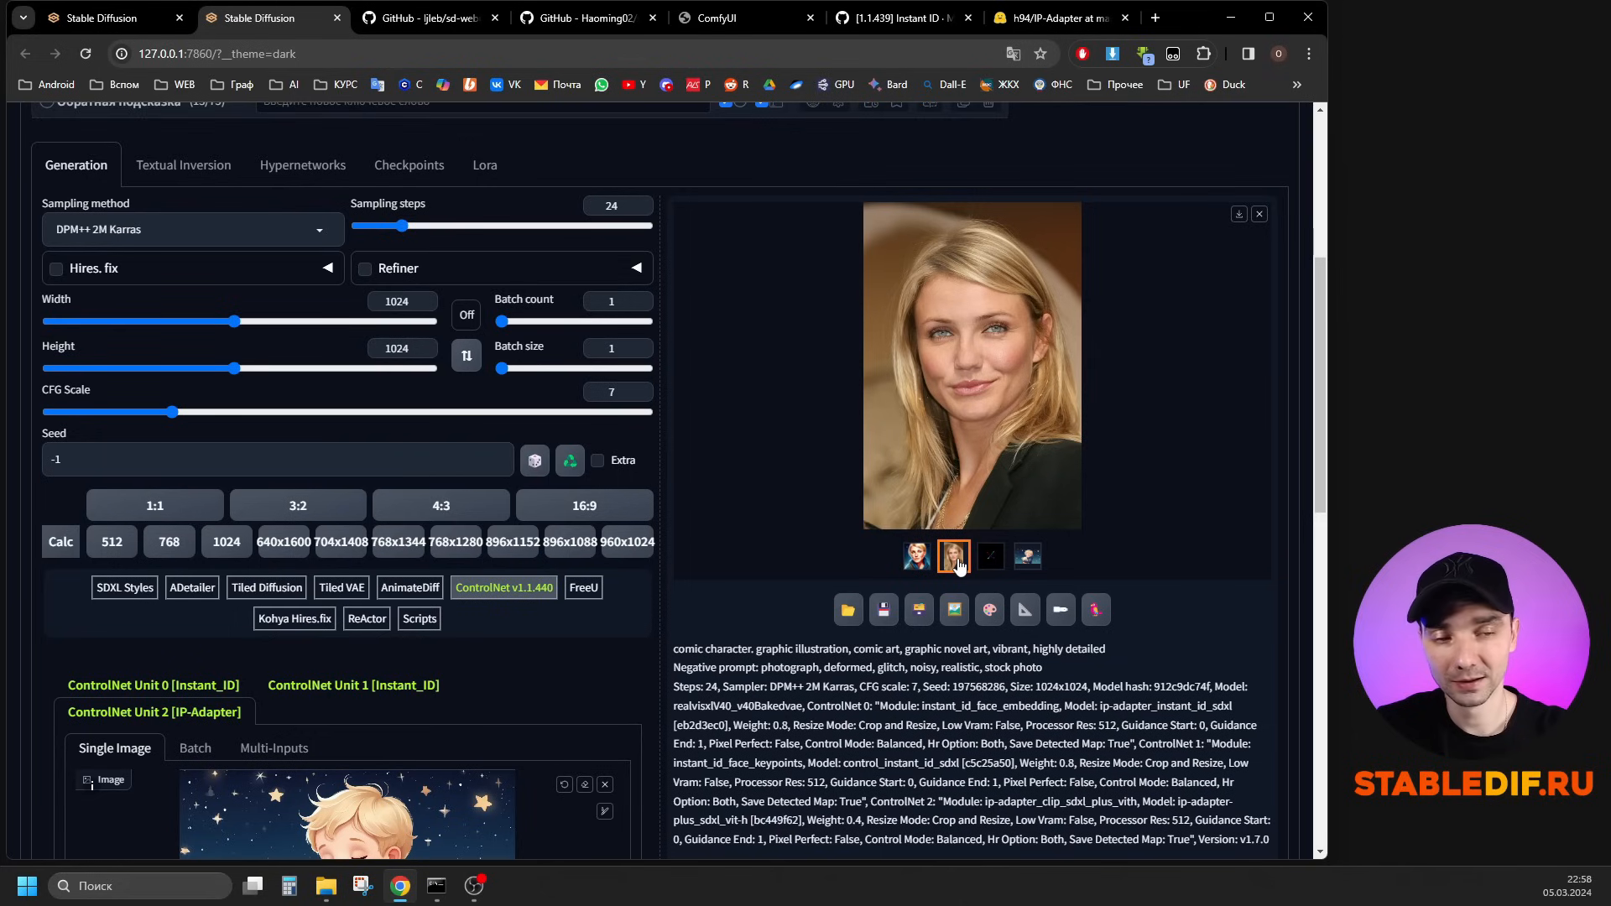
{"action": "left_click", "coordinate": [990, 558]}
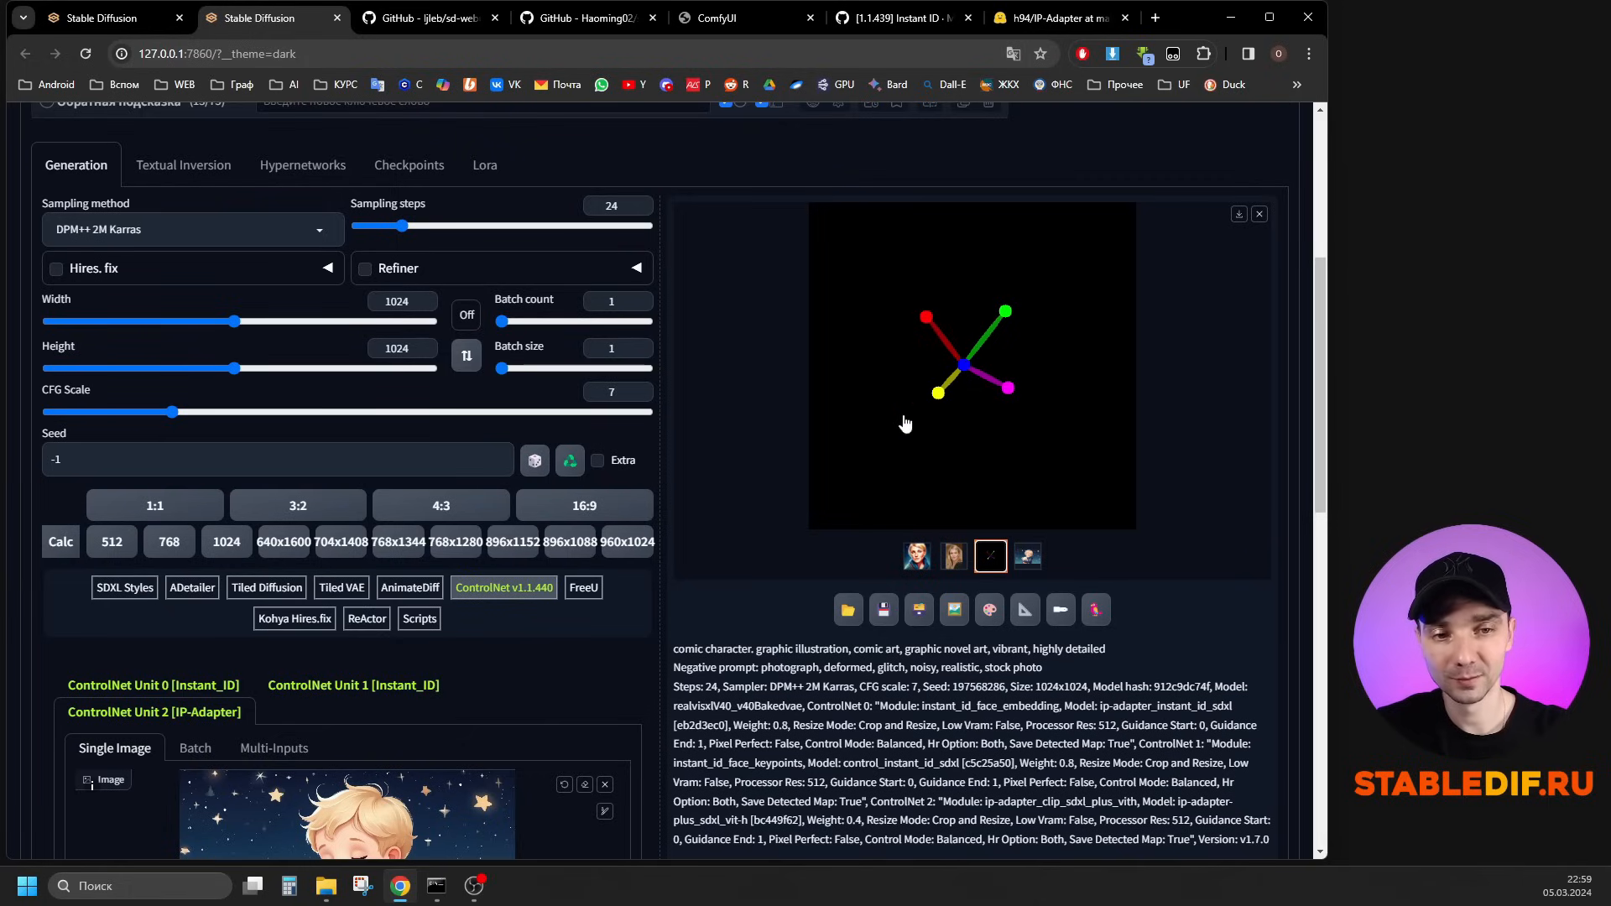
Examine ControlNet Unit 1's input photo against the facial keypoint map in the output gallery.
{"action": "left_click", "coordinate": [428, 684]}
{"action": "scroll", "coordinate": [428, 643], "scroll_direction": "down", "scroll_amount": 2}
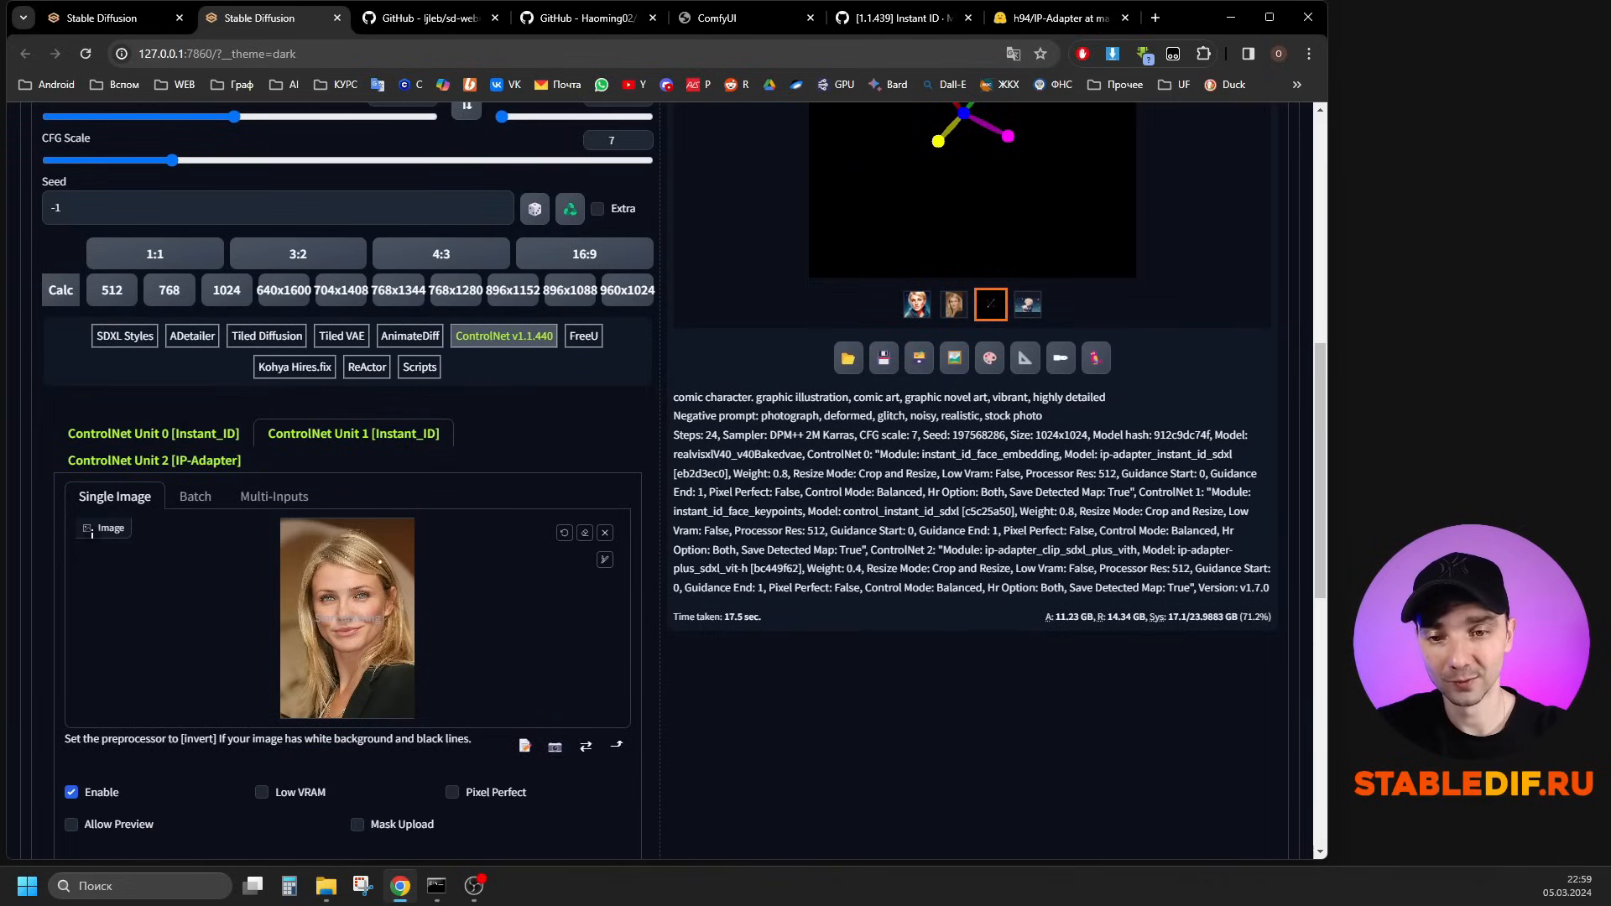
{"action": "scroll", "coordinate": [424, 642], "scroll_direction": "up", "scroll_amount": 1}
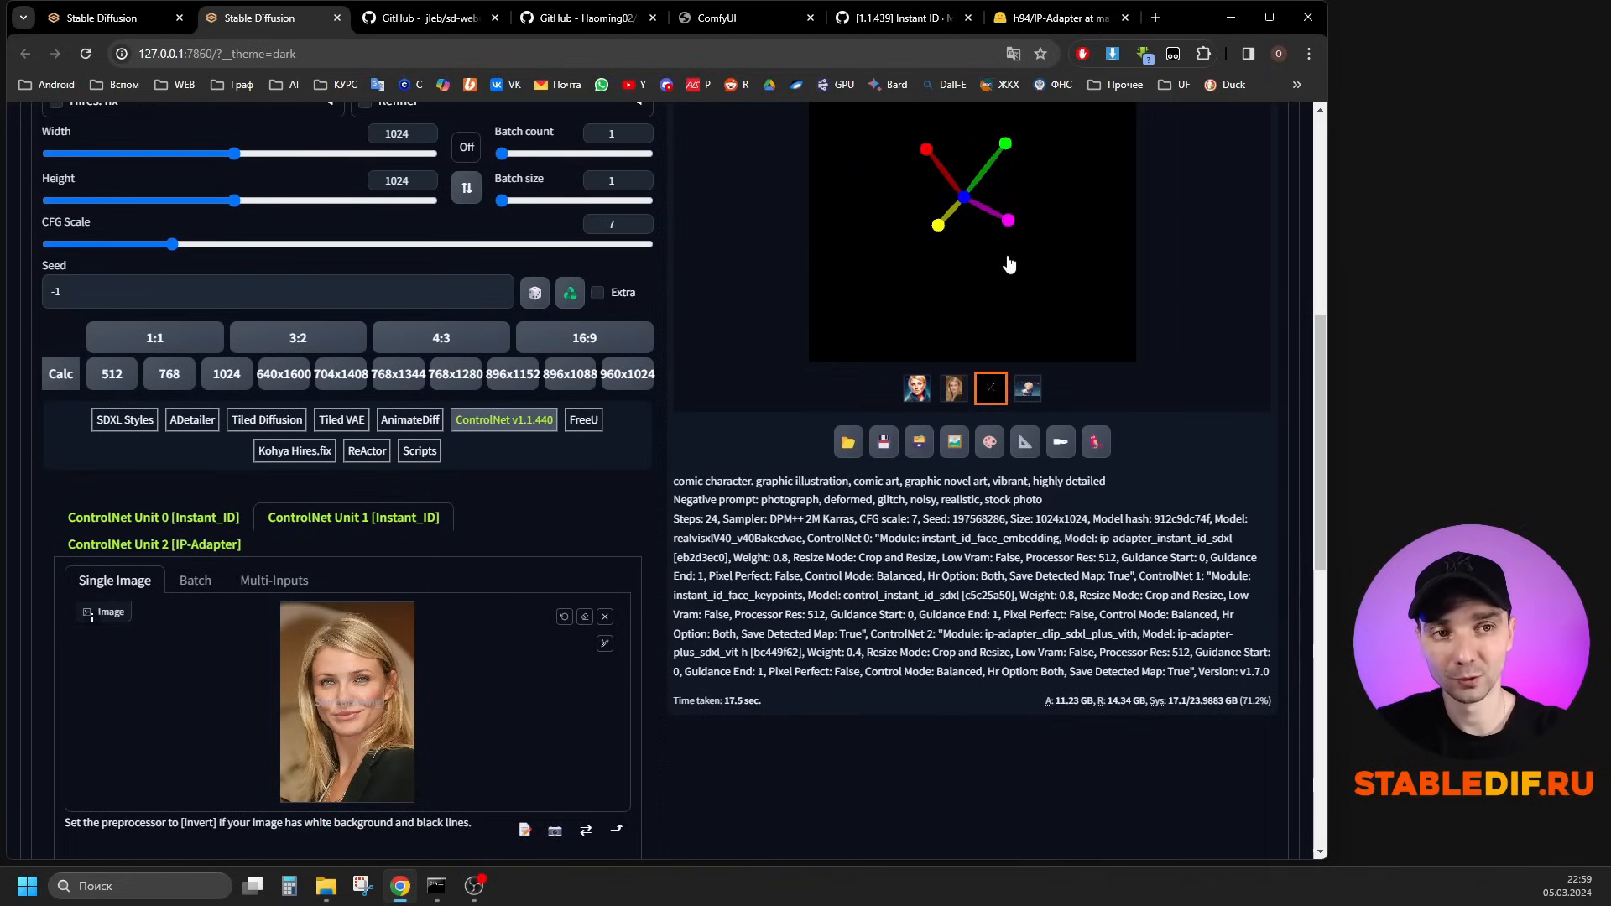
{"action": "scroll", "coordinate": [1016, 243], "scroll_direction": "up", "scroll_amount": 2}
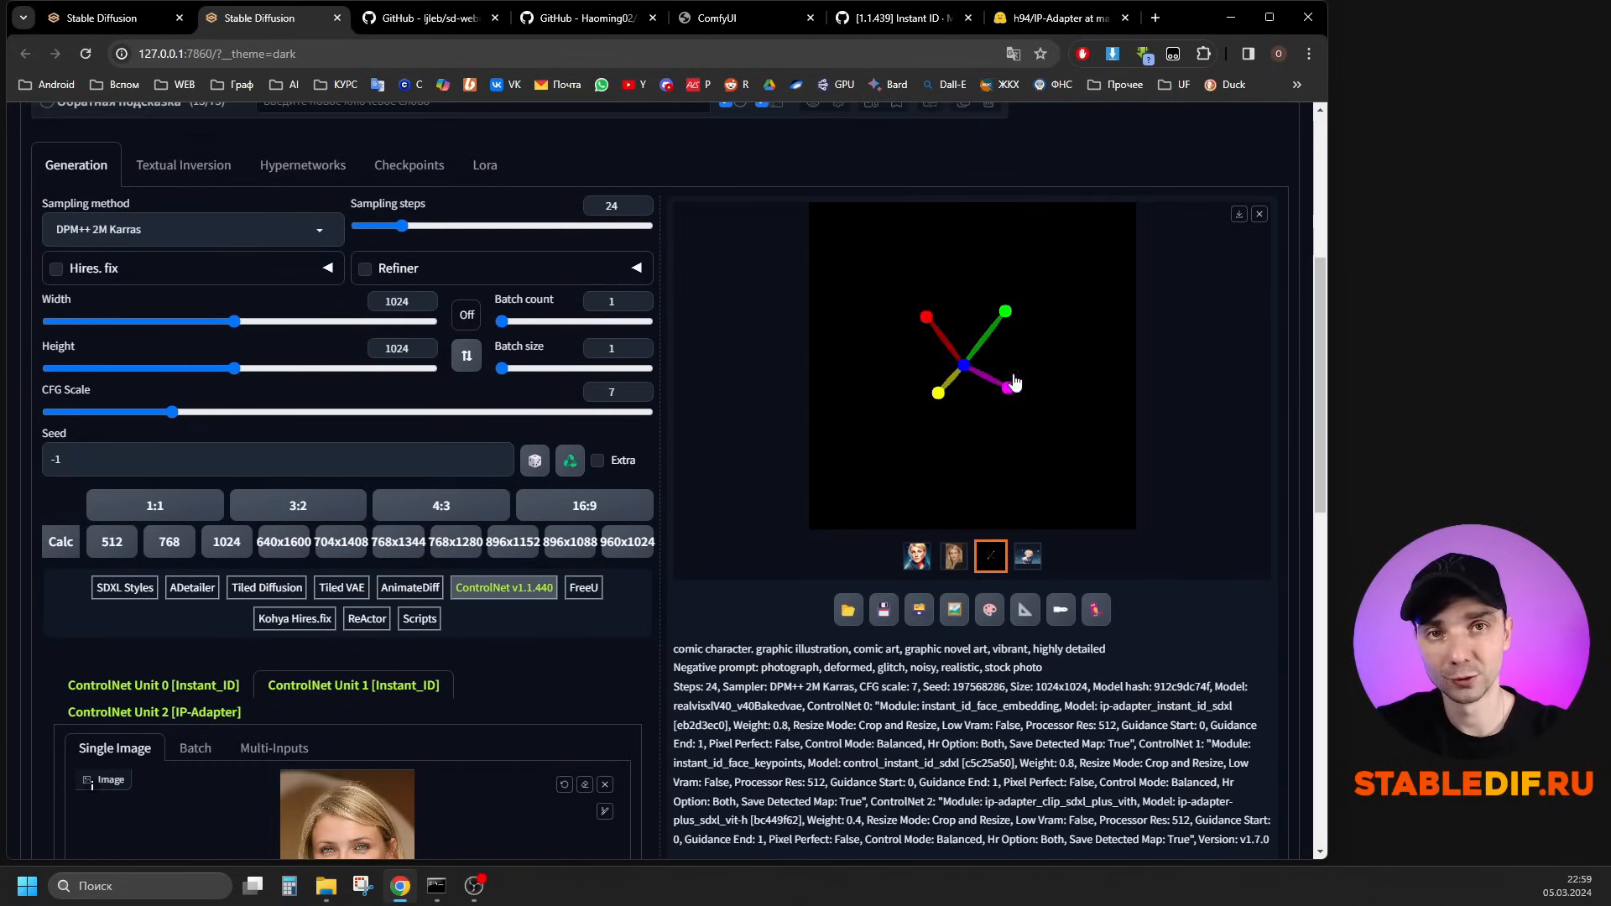
{"action": "scroll", "coordinate": [1008, 310], "scroll_direction": "down", "scroll_amount": 2}
{"action": "scroll", "coordinate": [1007, 315], "scroll_direction": "up", "scroll_amount": 2}
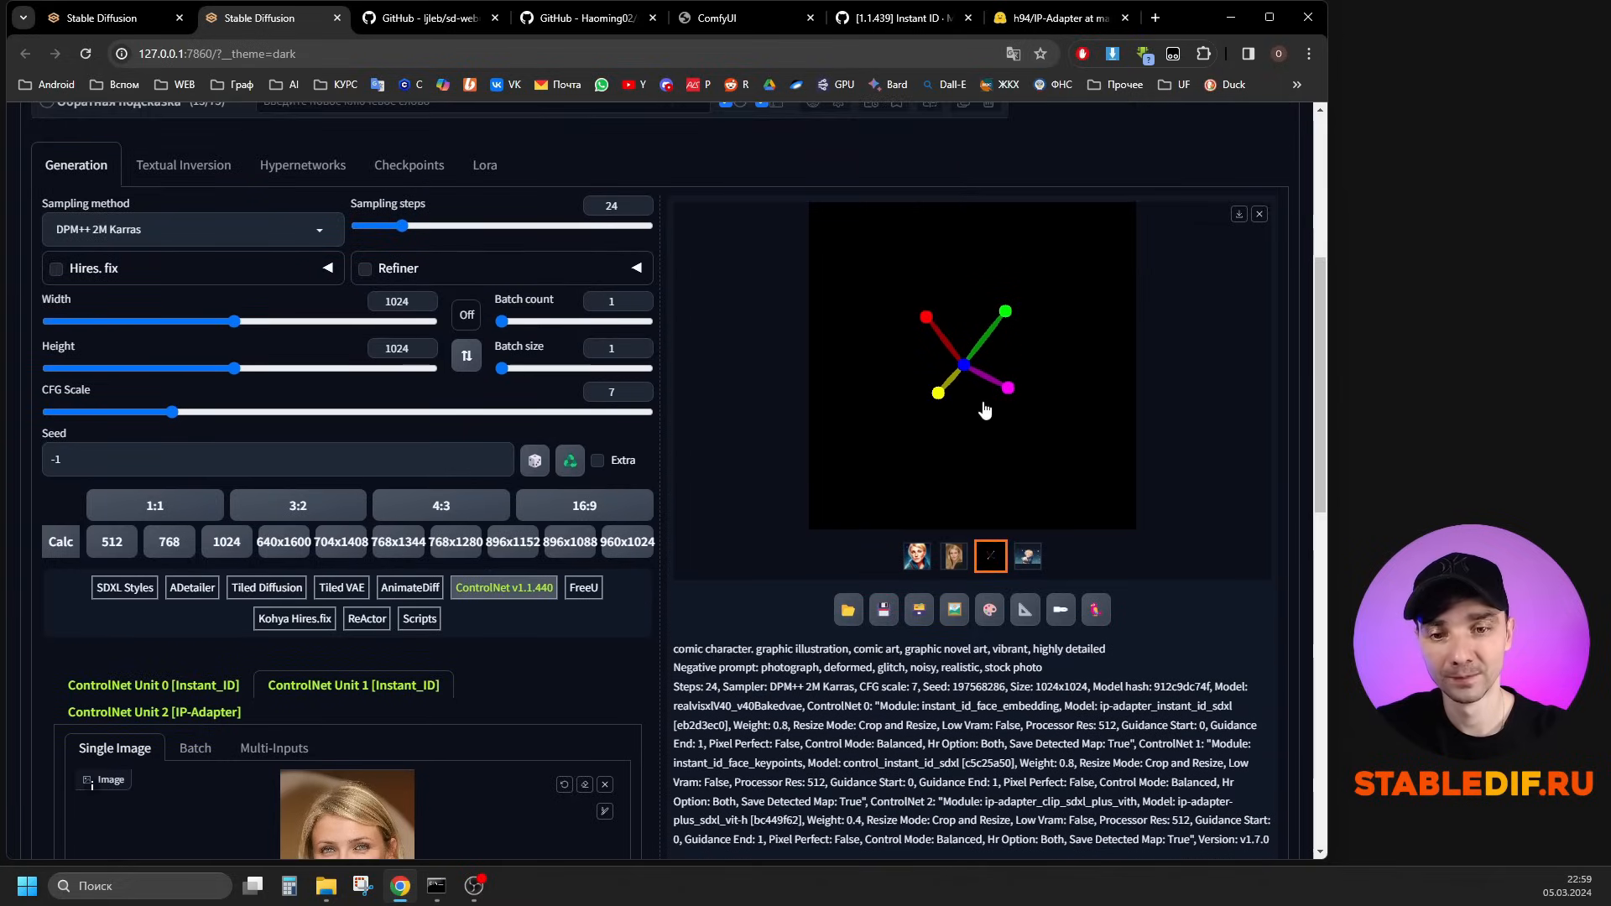
{"action": "scroll", "coordinate": [877, 478], "scroll_direction": "down", "scroll_amount": 1}
{"action": "scroll", "coordinate": [700, 554], "scroll_direction": "down", "scroll_amount": 2}
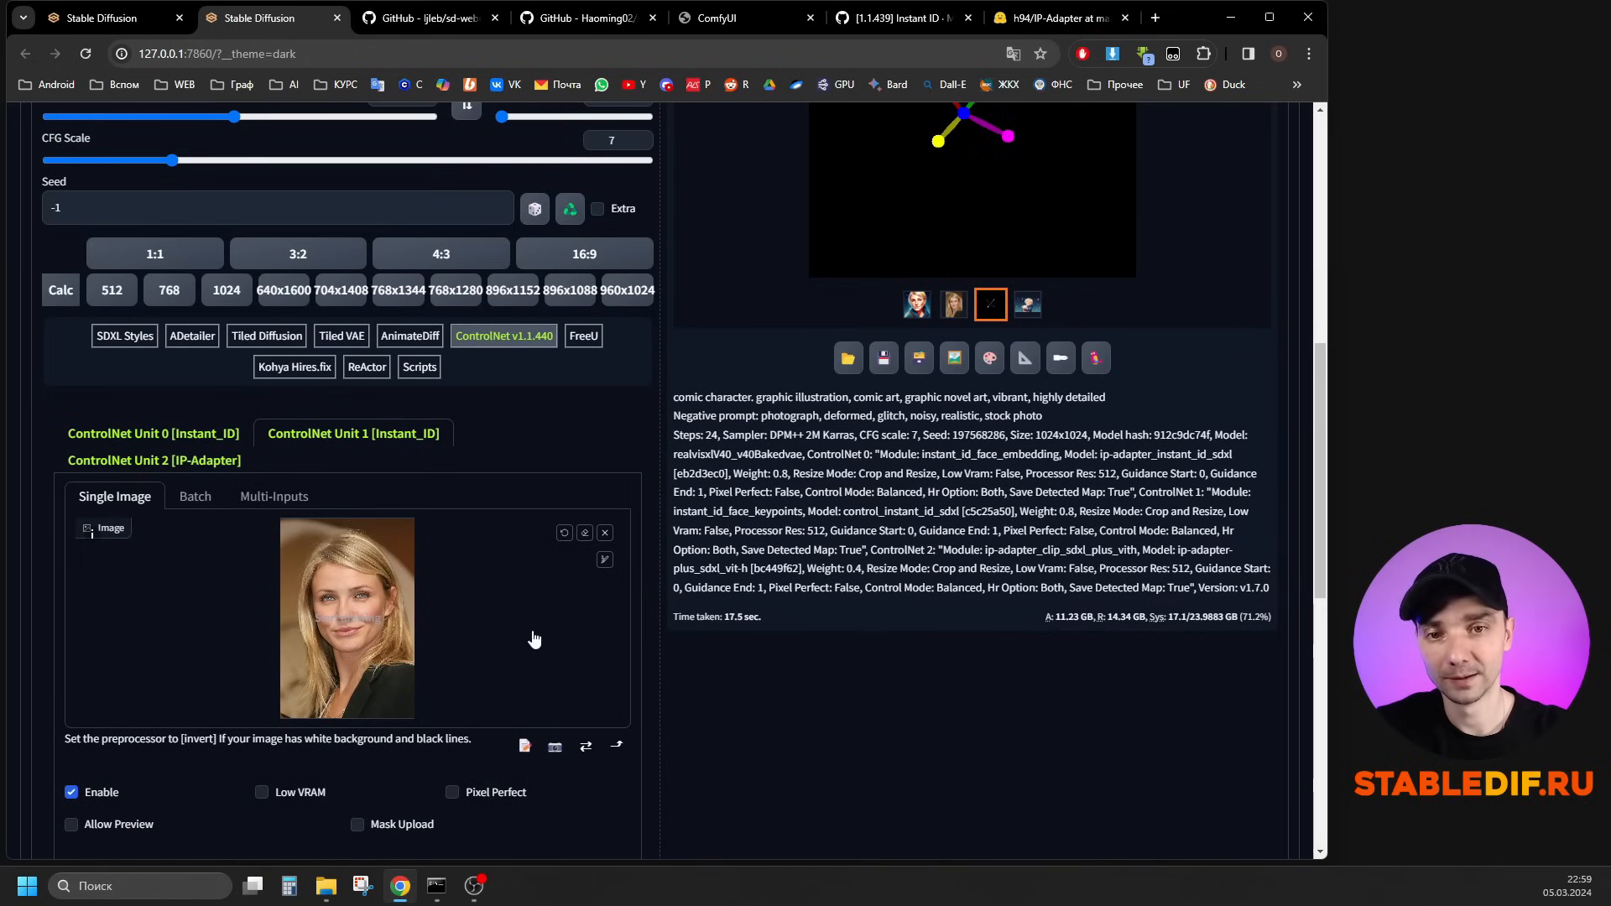
Show the generated portrait again and compare its face with ControlNet Unit 1's input photo.
{"action": "left_click", "coordinate": [917, 303]}
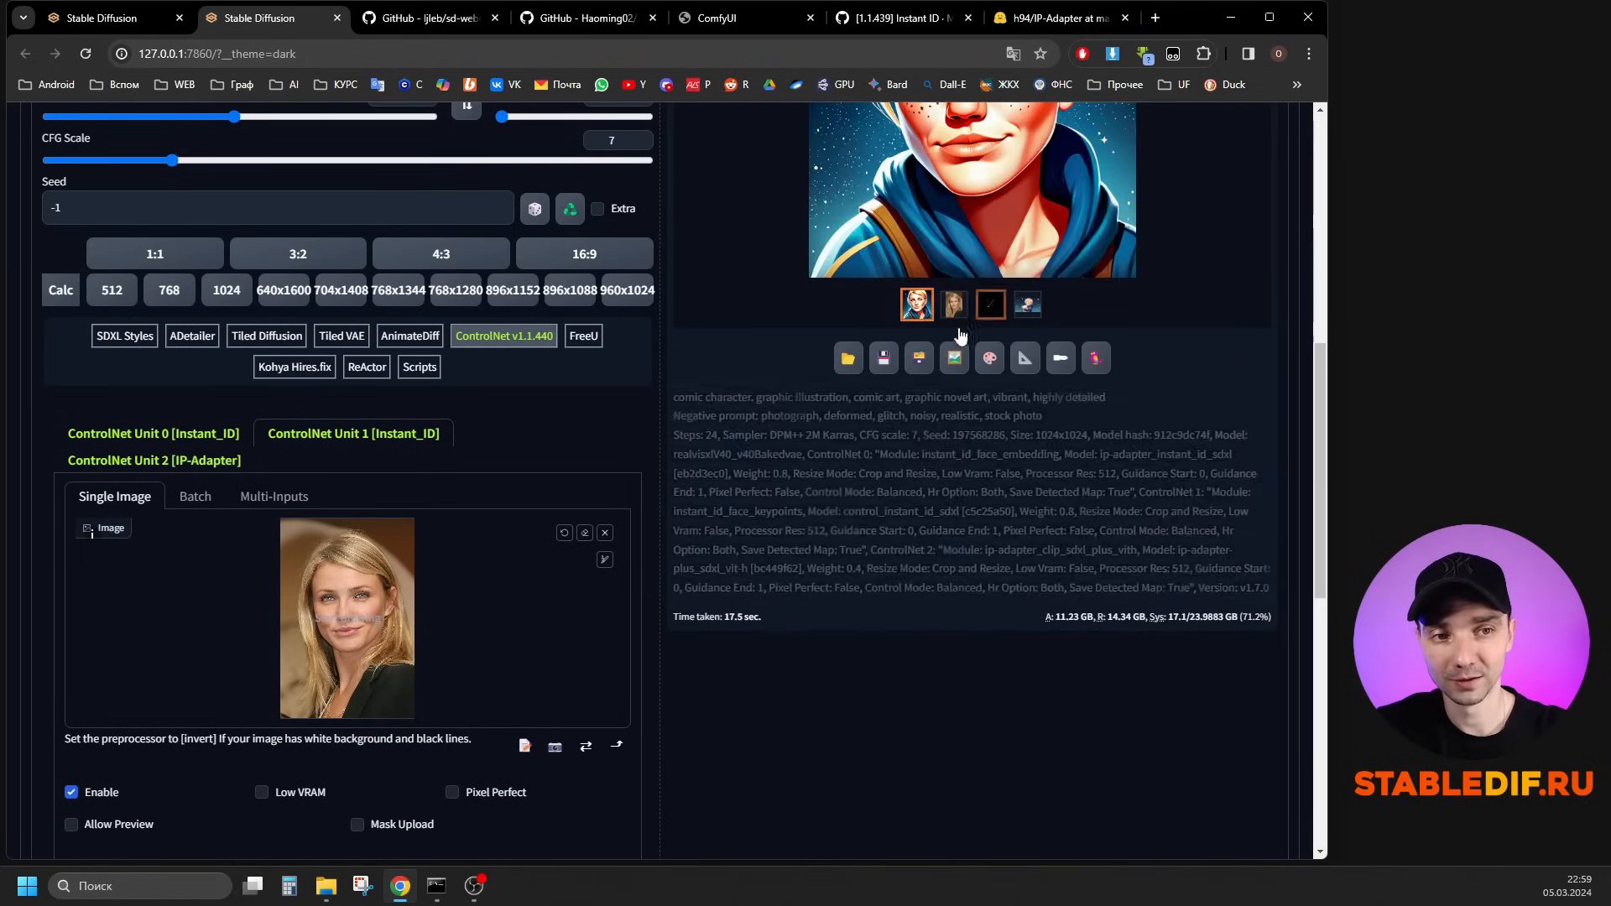
{"action": "scroll", "coordinate": [919, 301], "scroll_direction": "up", "scroll_amount": 3}
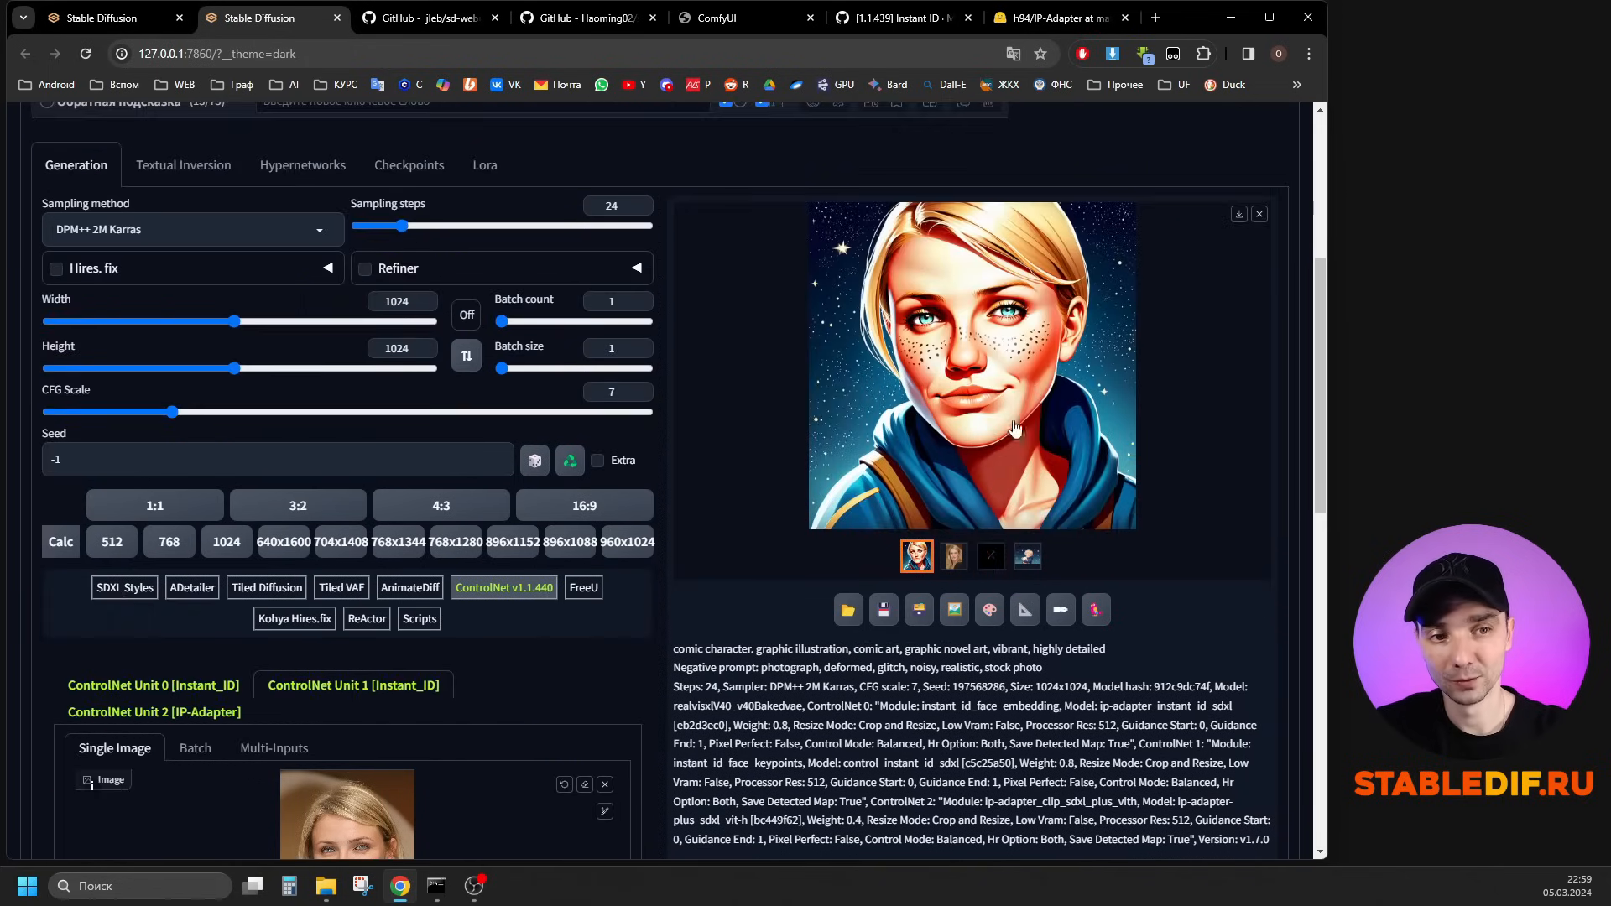
{"action": "scroll", "coordinate": [957, 388], "scroll_direction": "down", "scroll_amount": 2}
{"action": "scroll", "coordinate": [993, 320], "scroll_direction": "up", "scroll_amount": 1}
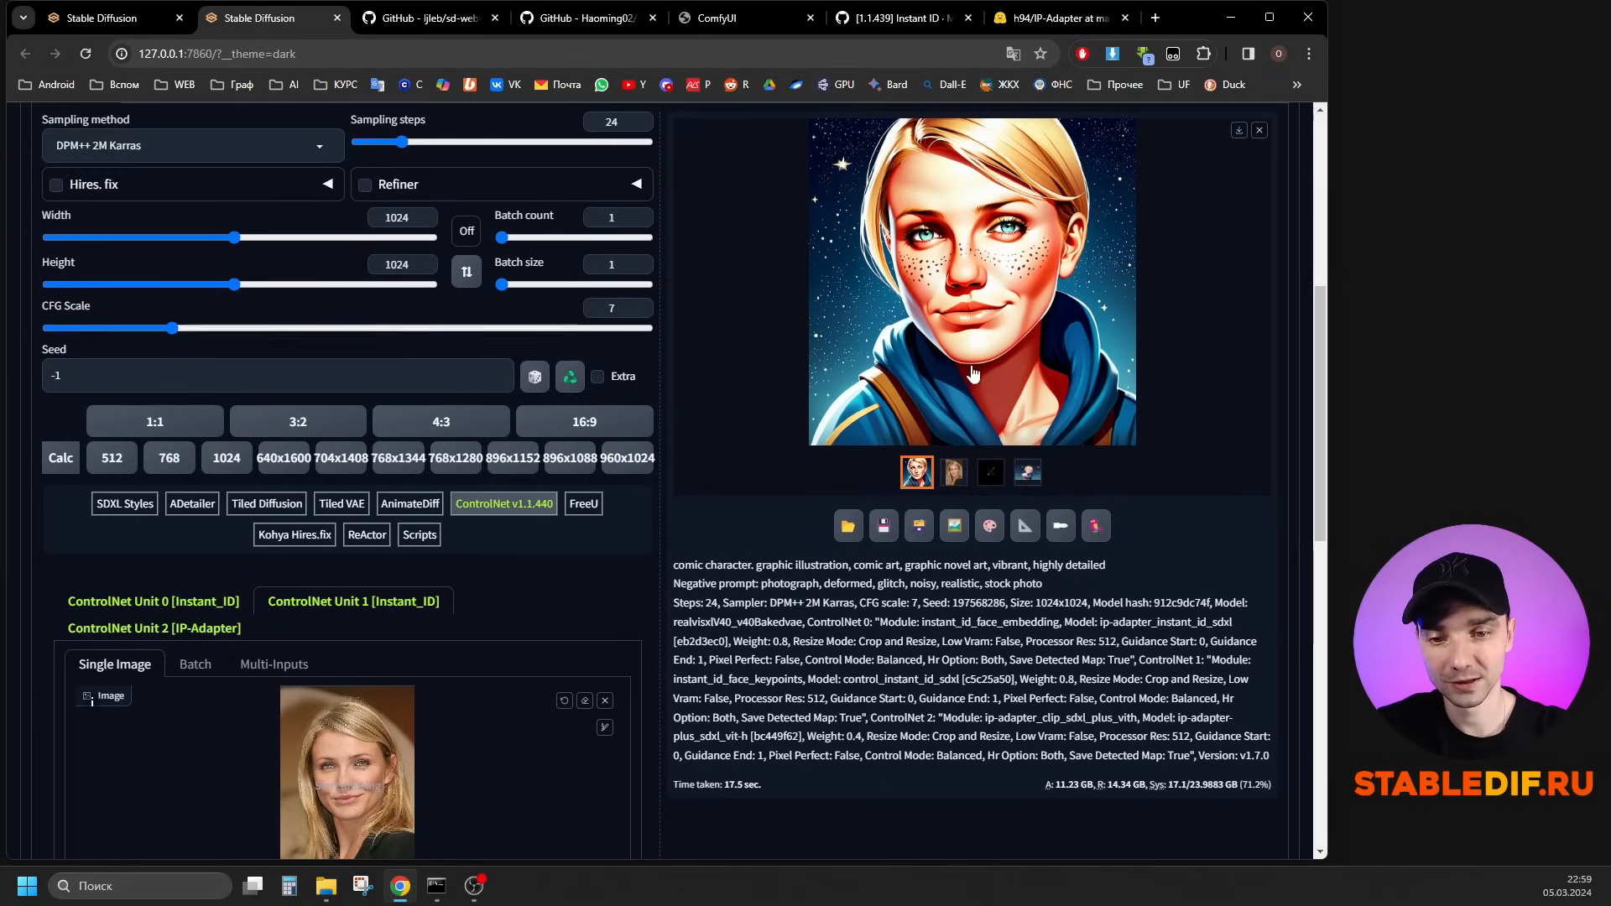
{"action": "scroll", "coordinate": [930, 298], "scroll_direction": "down", "scroll_amount": 1}
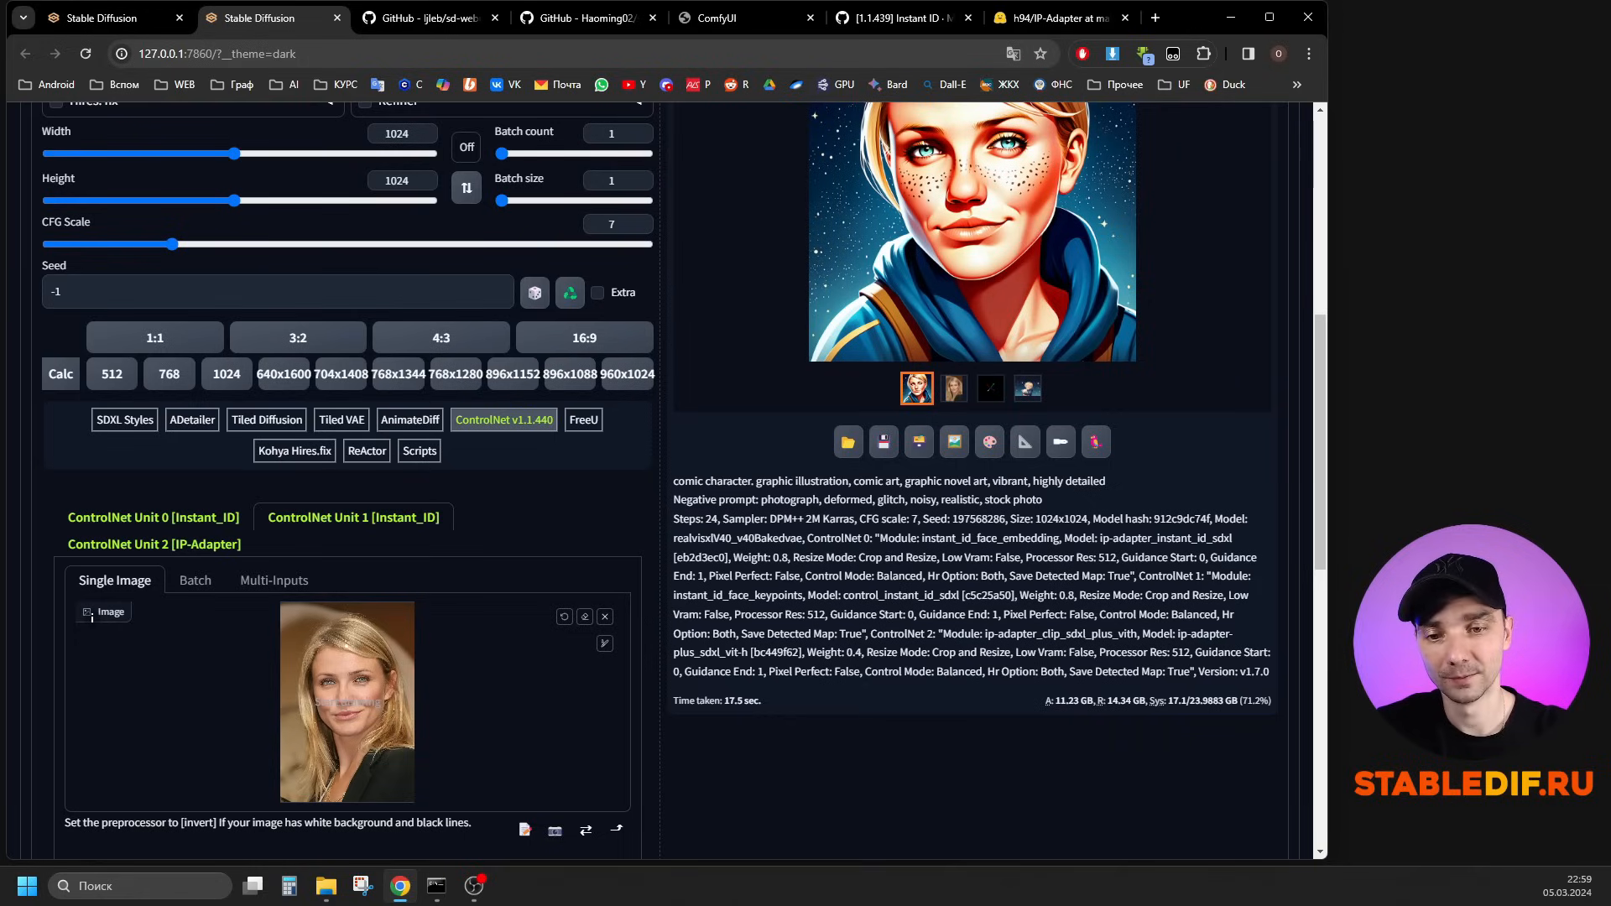
Look through the output gallery's facial keypoint map and style image, then return to the generated portrait.
{"action": "scroll", "coordinate": [974, 420], "scroll_direction": "up", "scroll_amount": 1}
{"action": "left_click", "coordinate": [991, 475]}
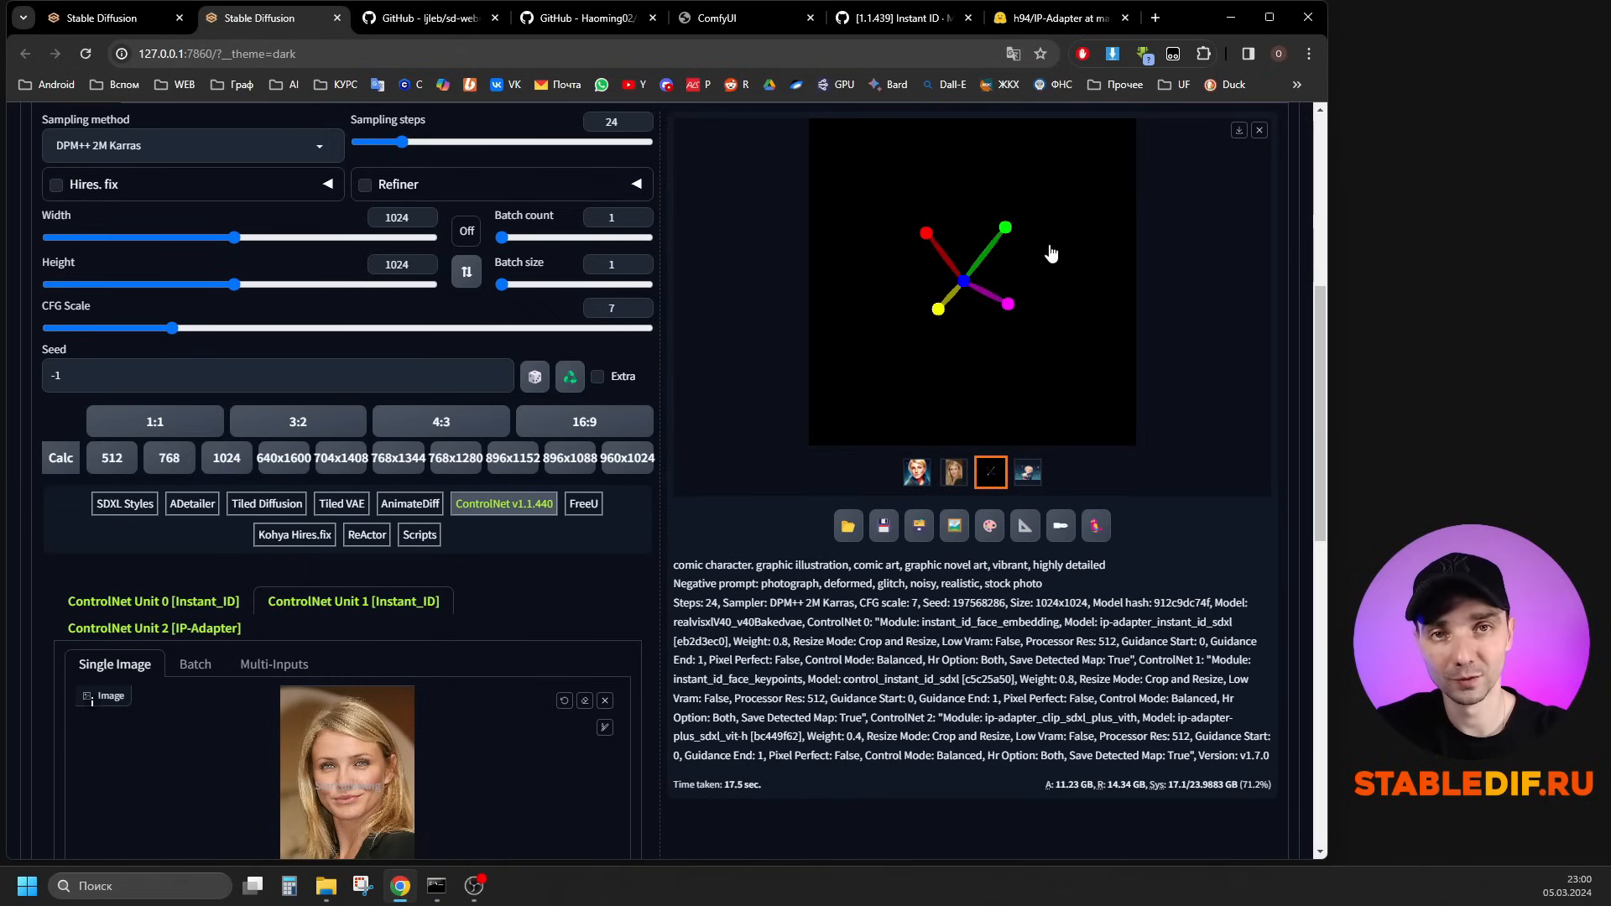
{"action": "scroll", "coordinate": [942, 267], "scroll_direction": "down", "scroll_amount": 2}
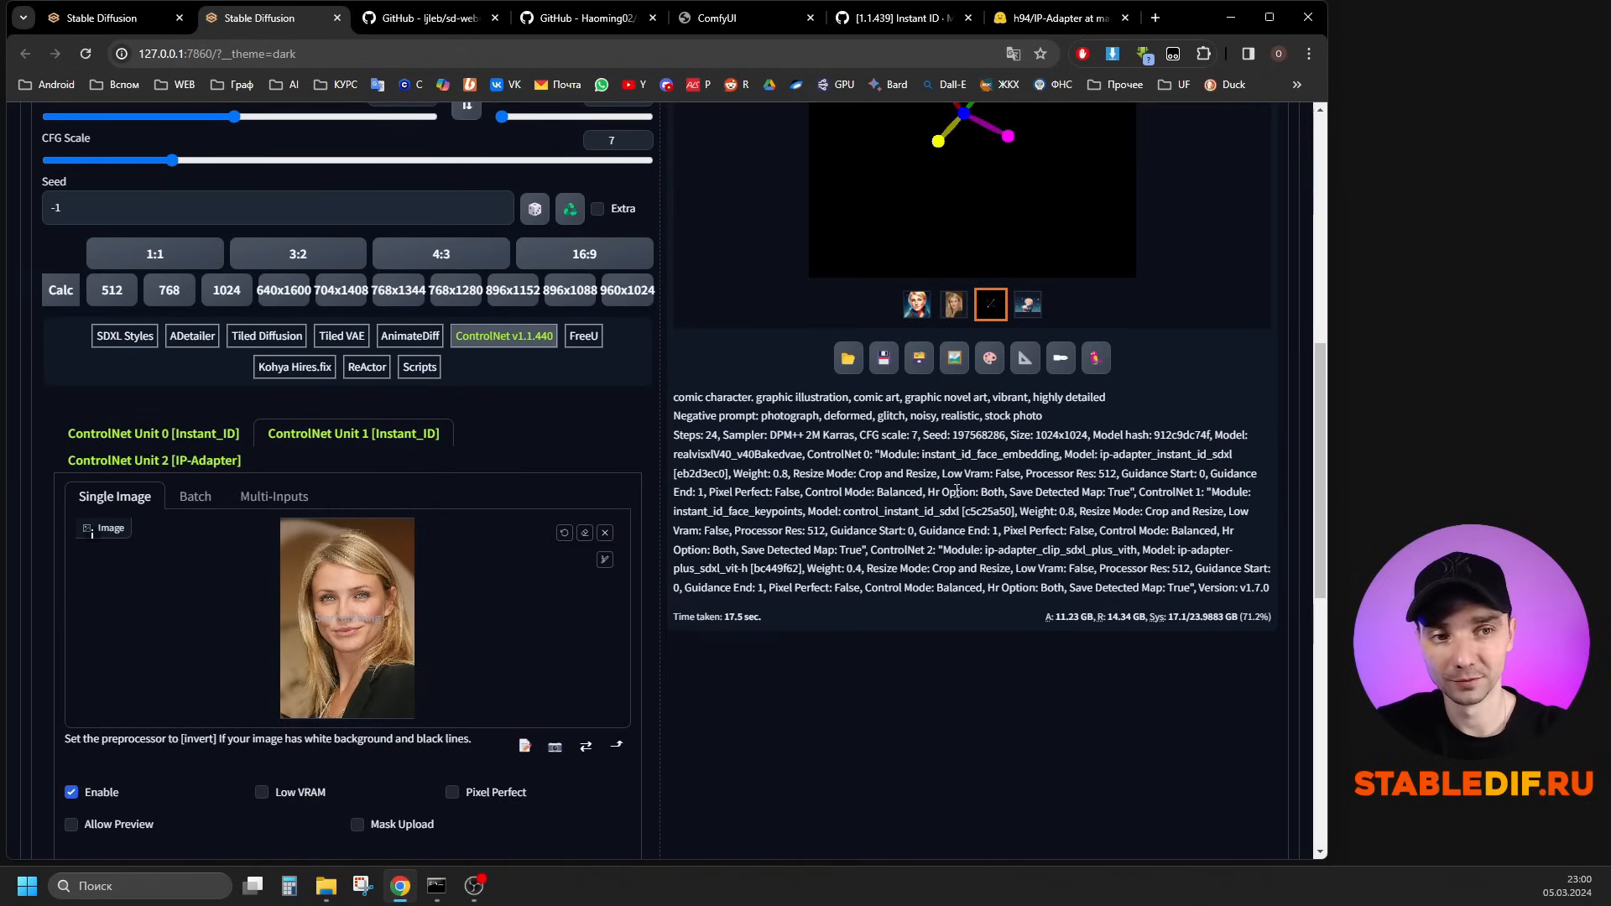
{"action": "left_click", "coordinate": [1028, 472]}
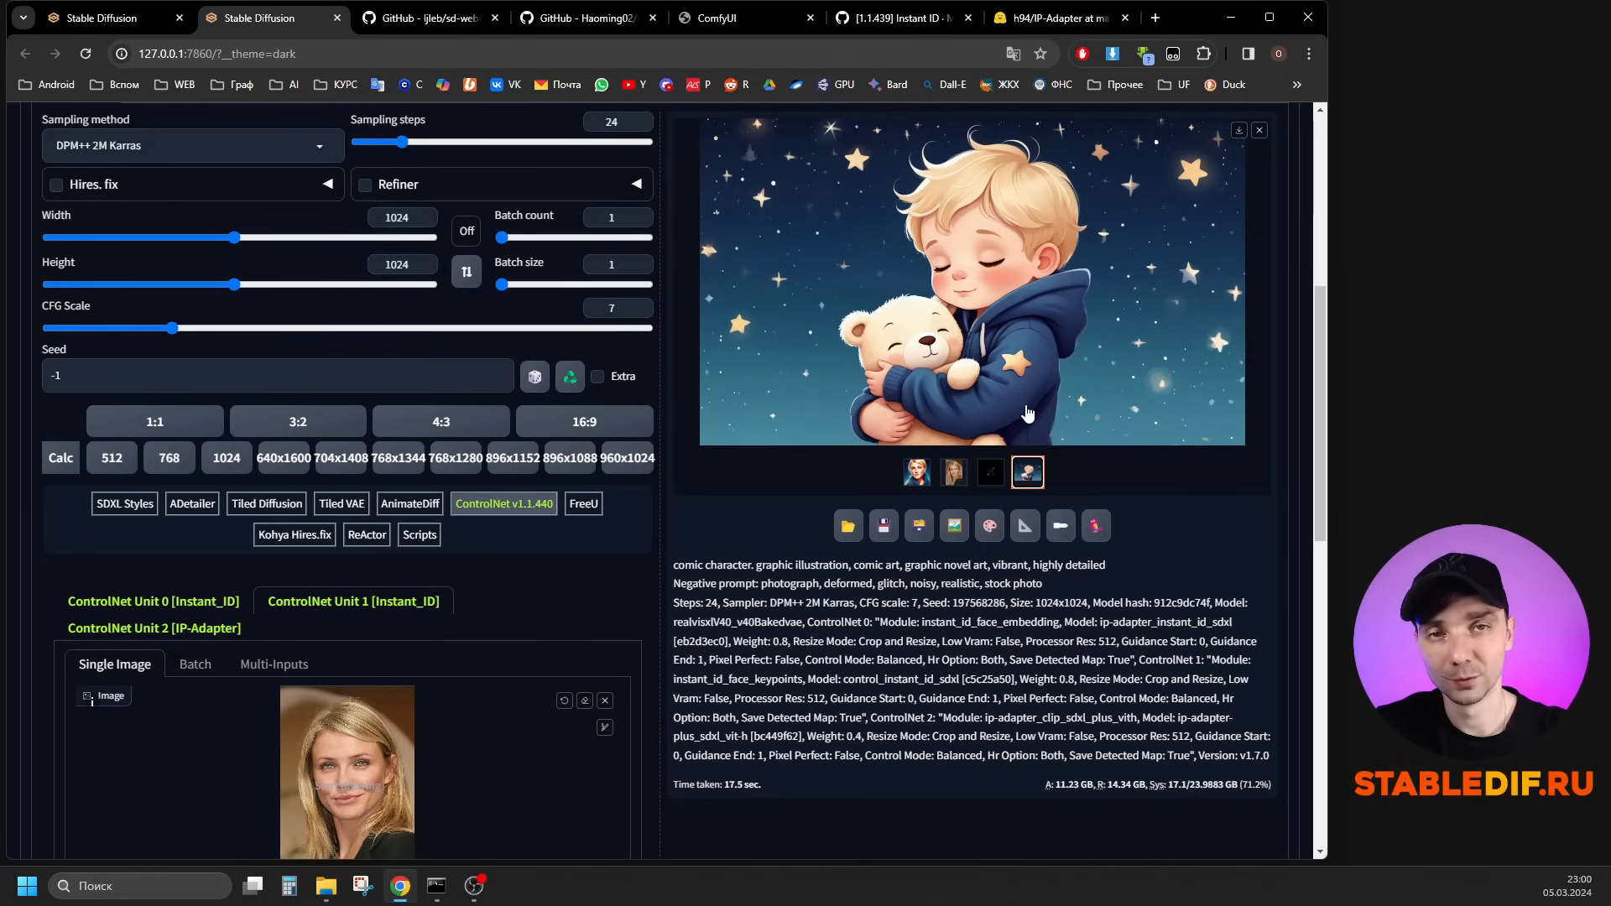
{"action": "left_click", "coordinate": [917, 473]}
{"action": "scroll", "coordinate": [1005, 369], "scroll_direction": "up", "scroll_amount": 2}
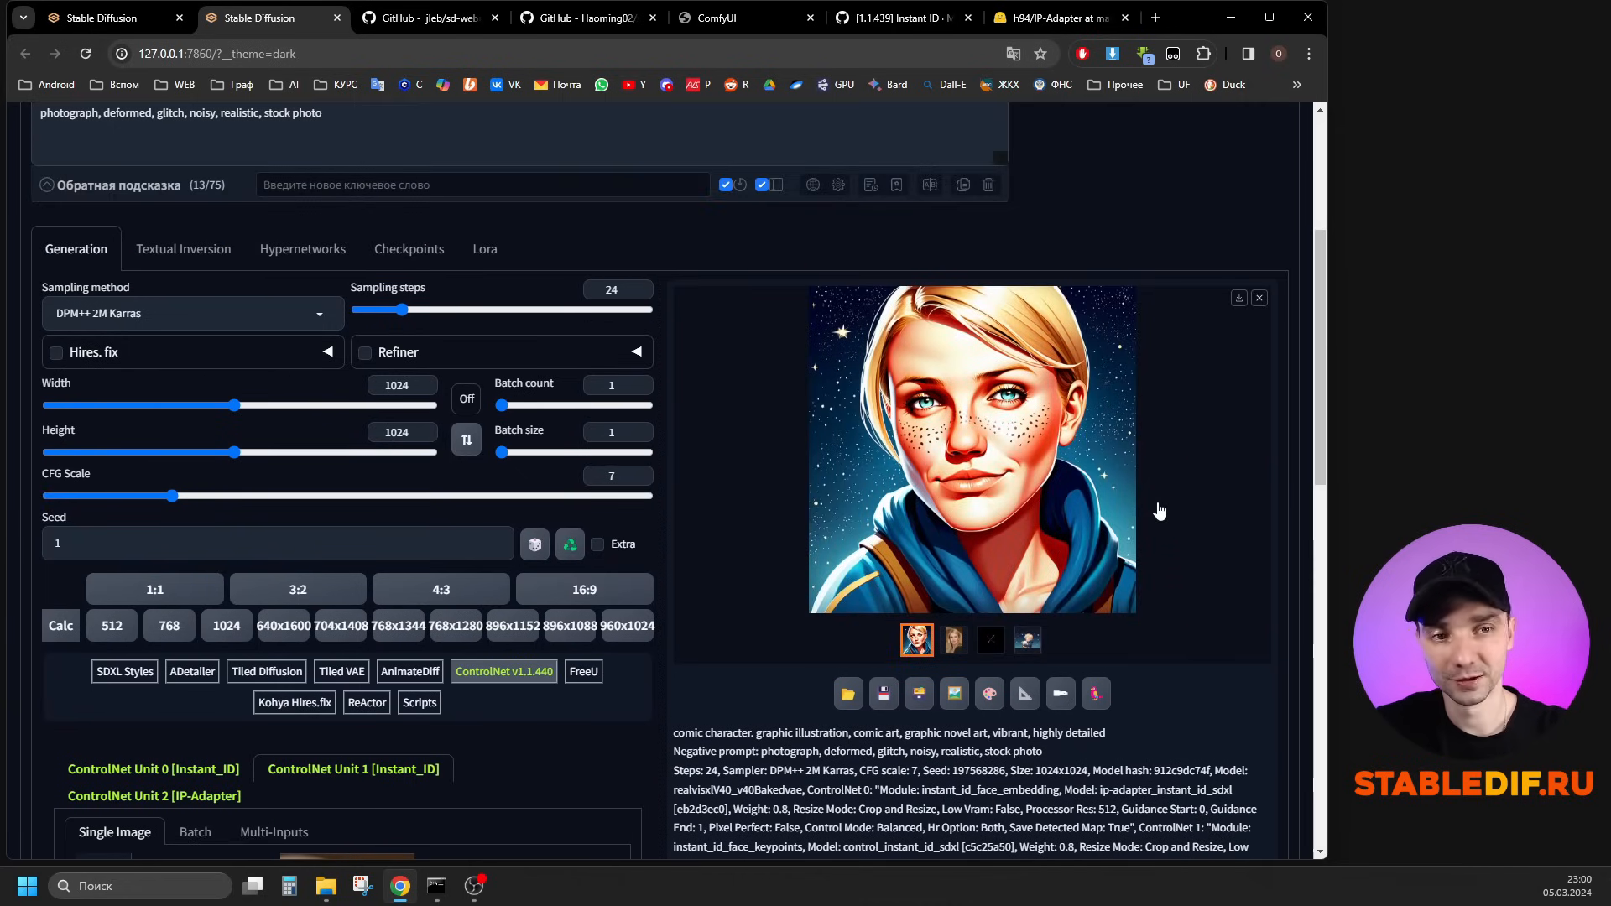
{"action": "scroll", "coordinate": [1047, 405], "scroll_direction": "down", "scroll_amount": 1}
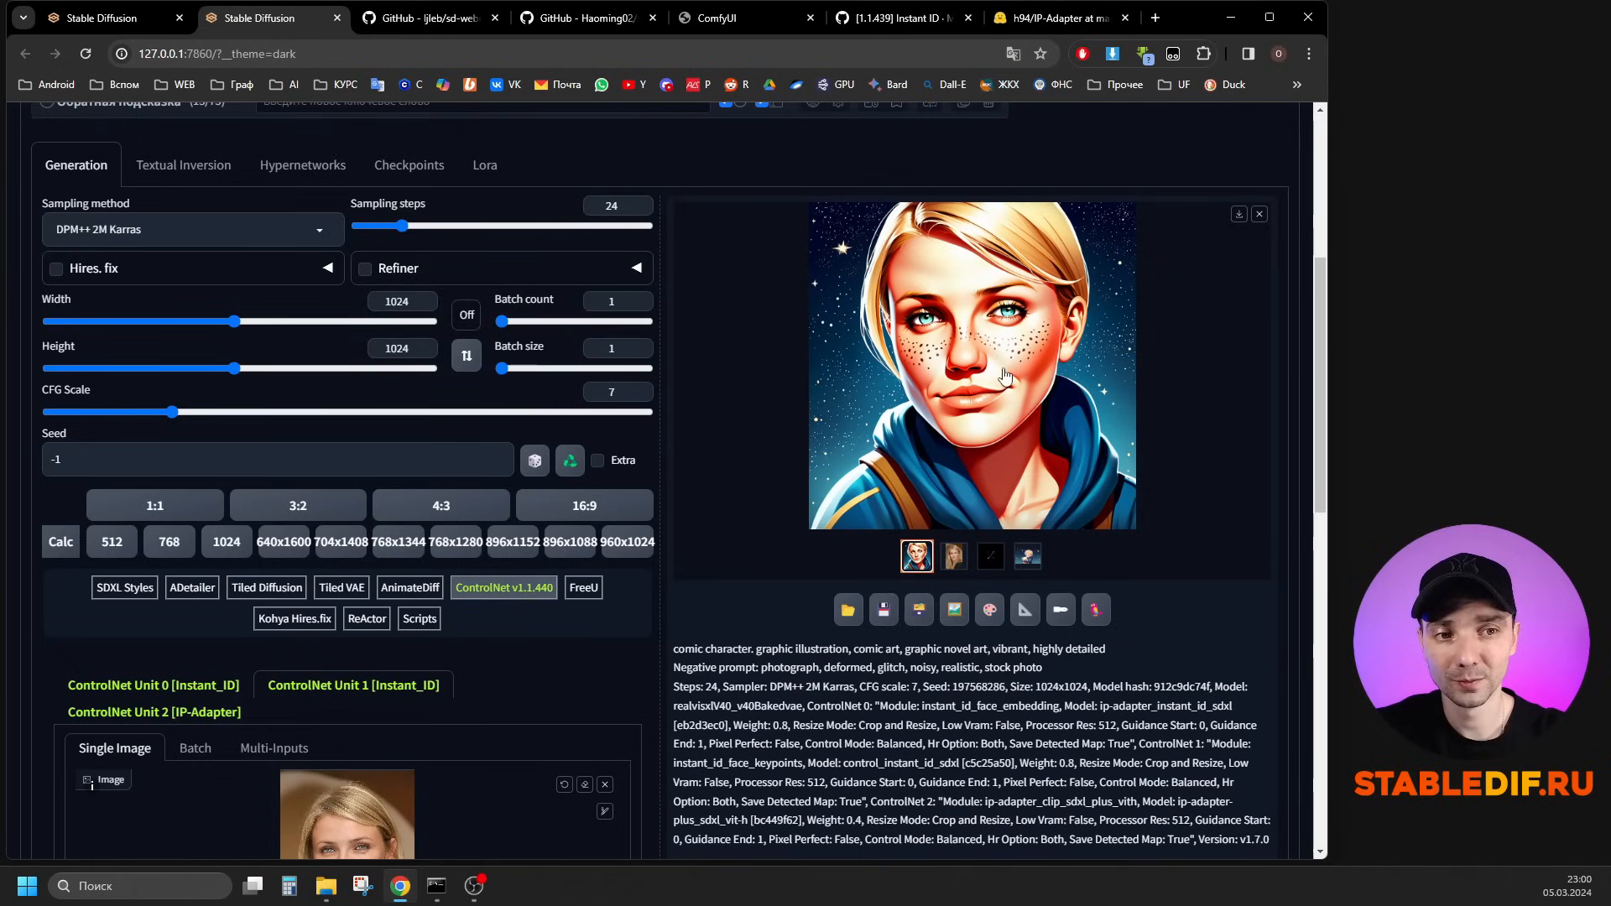
Switch ControlNet Unit 2 (IP-Adapter) from a single image to Multi-Inputs, looking at the Batch option on the way.
{"action": "scroll", "coordinate": [1006, 361], "scroll_direction": "down", "scroll_amount": 4}
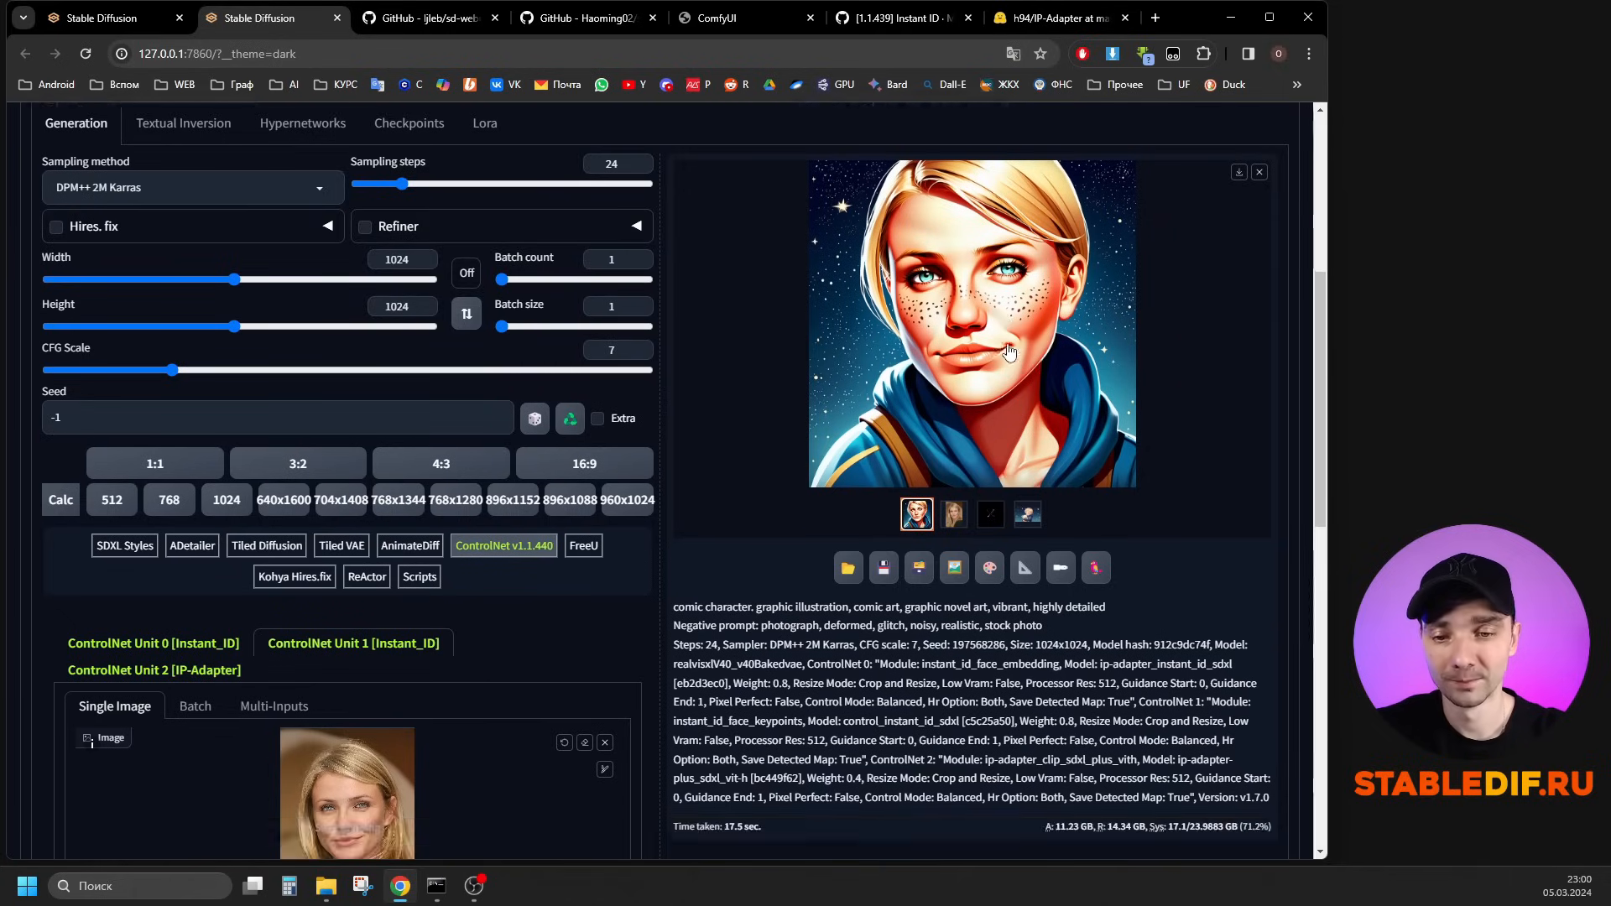
{"action": "left_click", "coordinate": [142, 376]}
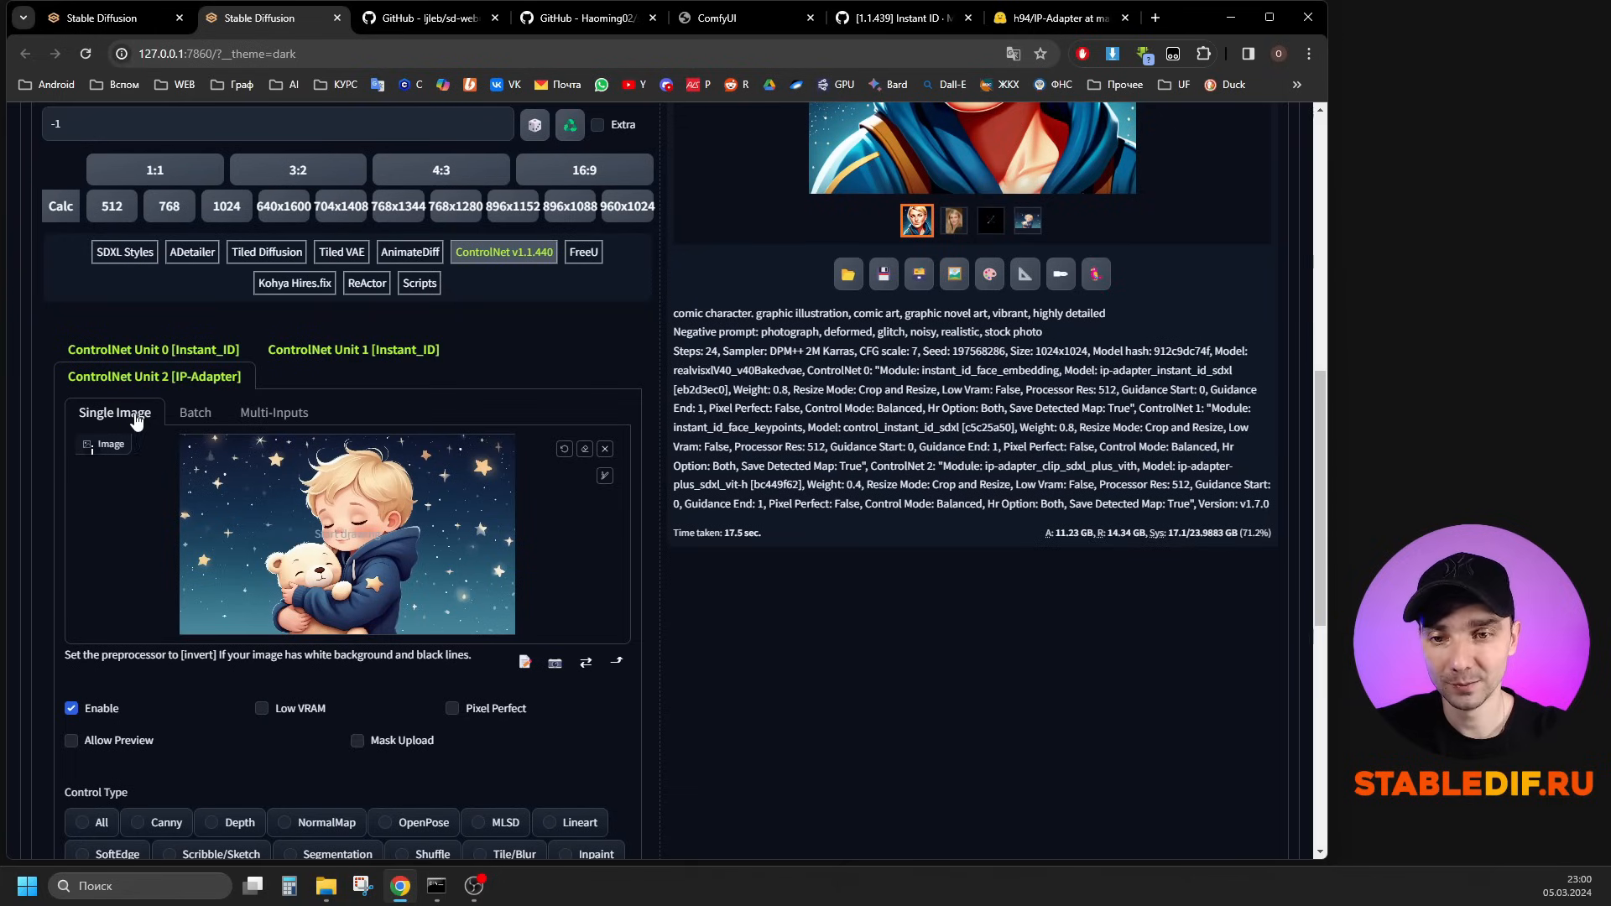
{"action": "left_click", "coordinate": [194, 417]}
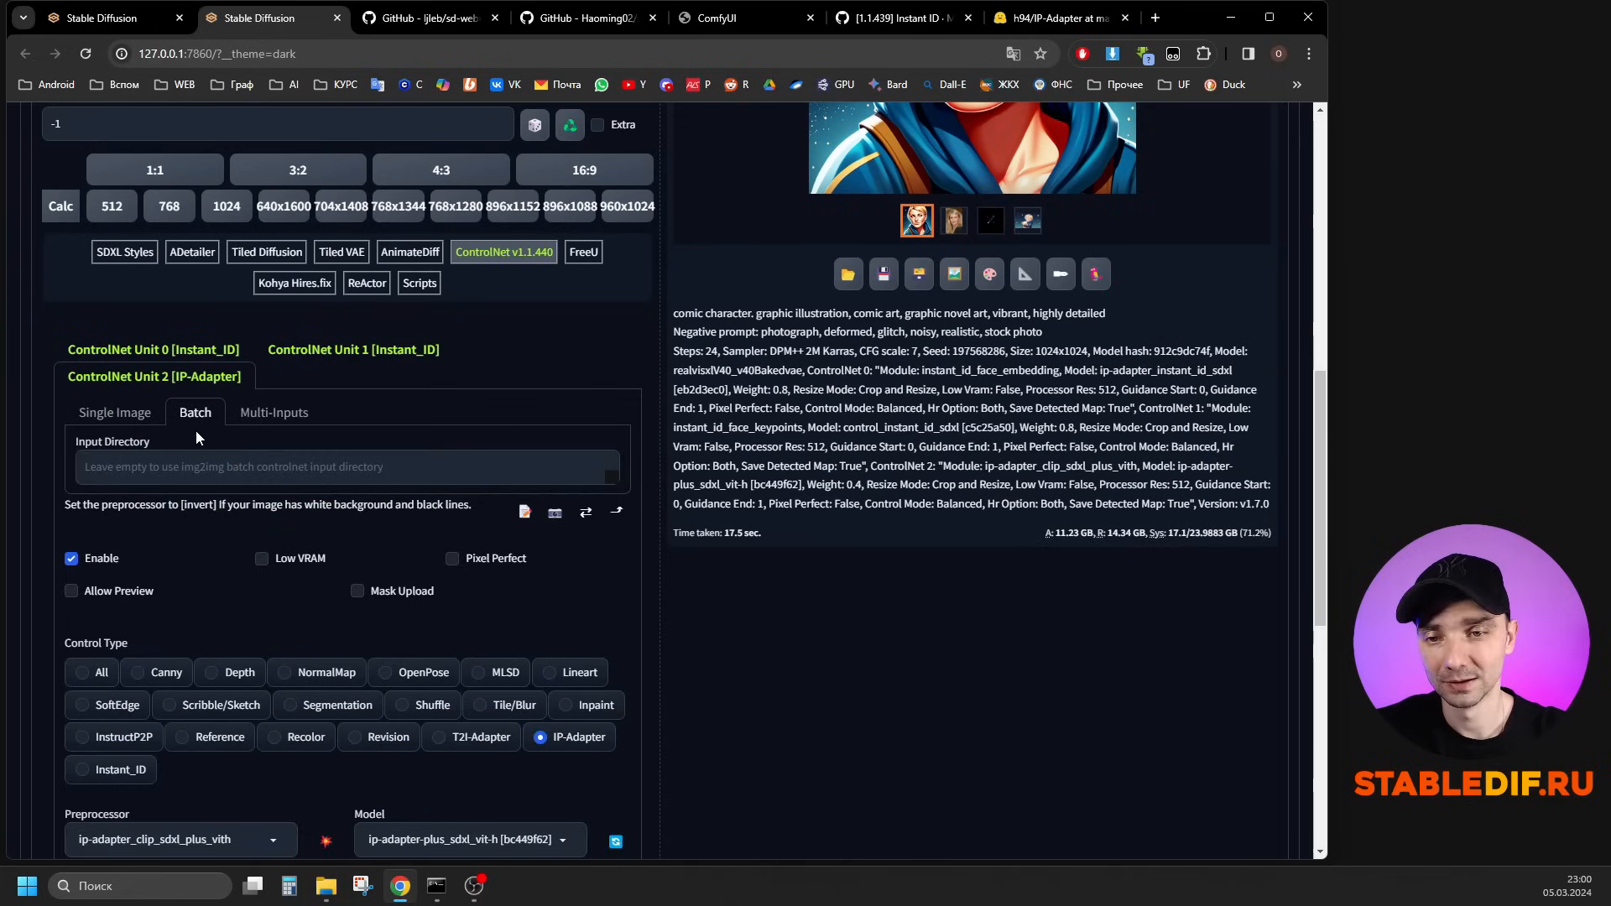
{"action": "left_click", "coordinate": [272, 414]}
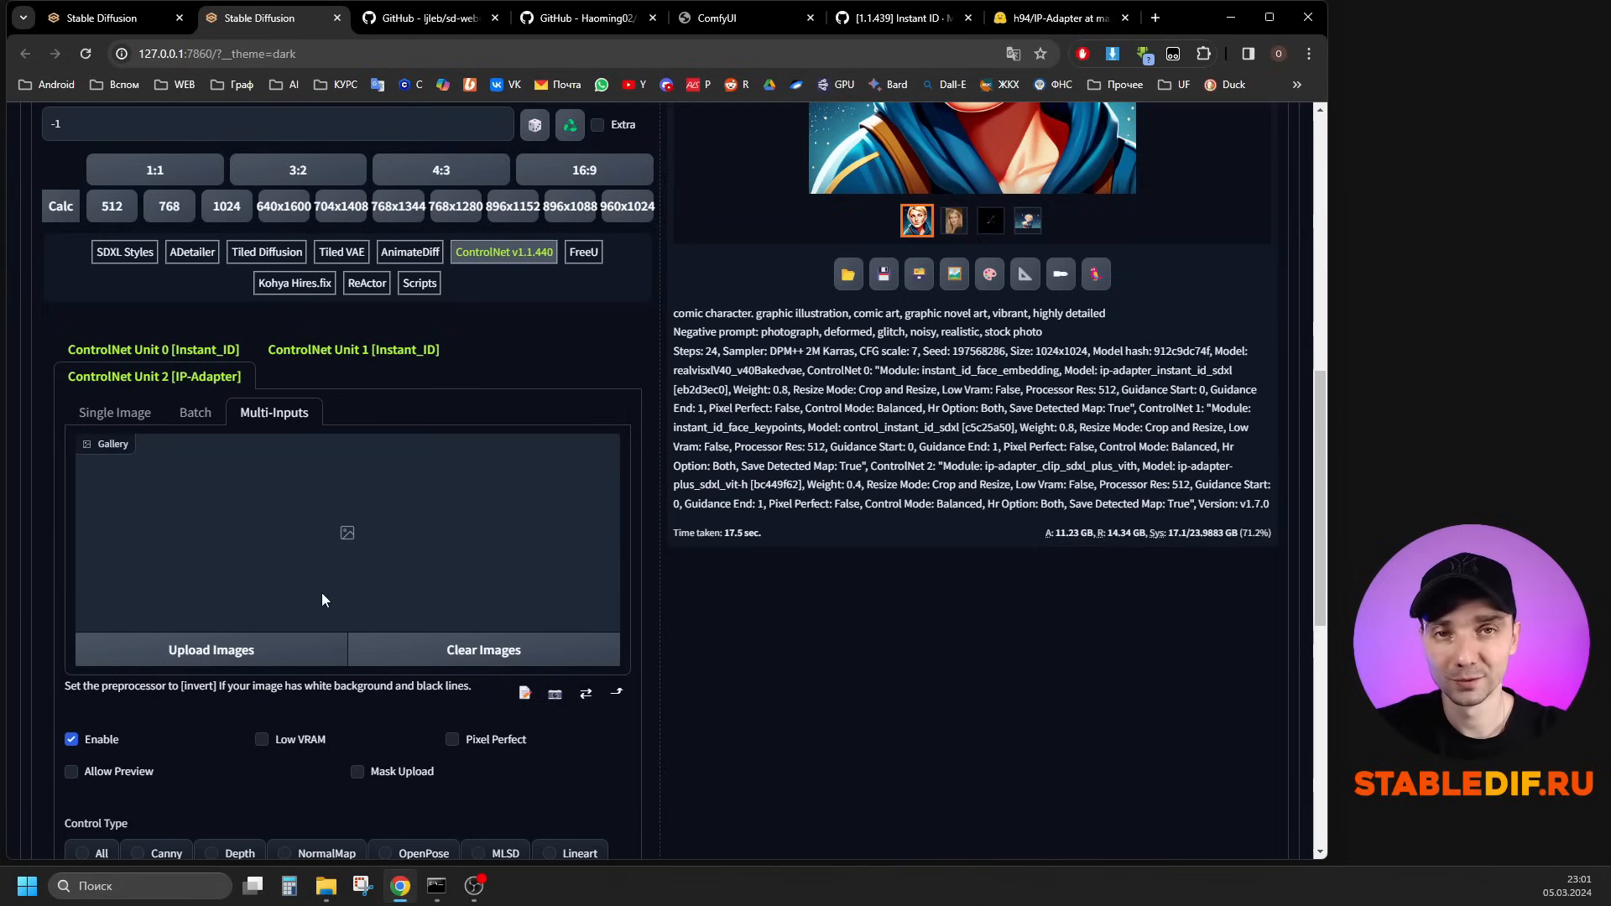
Upload five starry-night boy illustrations from the "Иллюстрация для детской книги" folder as style inputs of ControlNet Unit 2.
{"action": "left_click", "coordinate": [251, 657]}
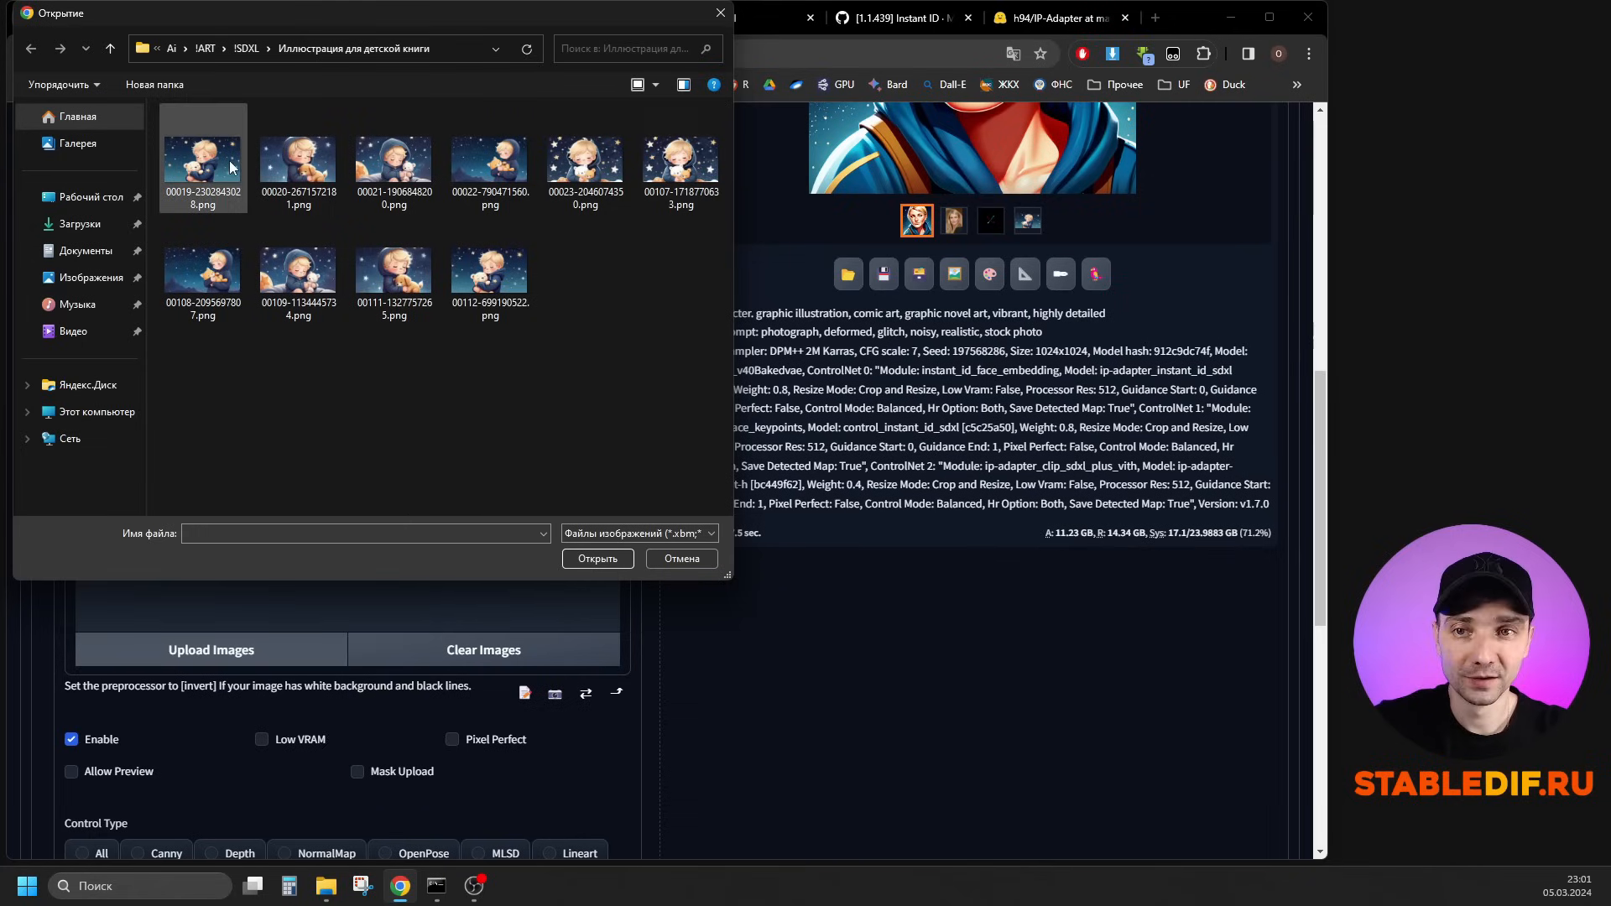
{"action": "left_click", "coordinate": [300, 173]}
{"action": "left_click", "coordinate": [220, 267], "text": "ctrl"}
{"action": "left_click", "coordinate": [507, 160], "text": "ctrl"}
{"action": "left_click", "coordinate": [586, 160], "text": "ctrl"}
{"action": "left_click", "coordinate": [202, 160], "text": "ctrl"}
{"action": "left_click", "coordinate": [597, 558]}
{"action": "scroll", "coordinate": [518, 543], "scroll_direction": "down", "scroll_amount": 1}
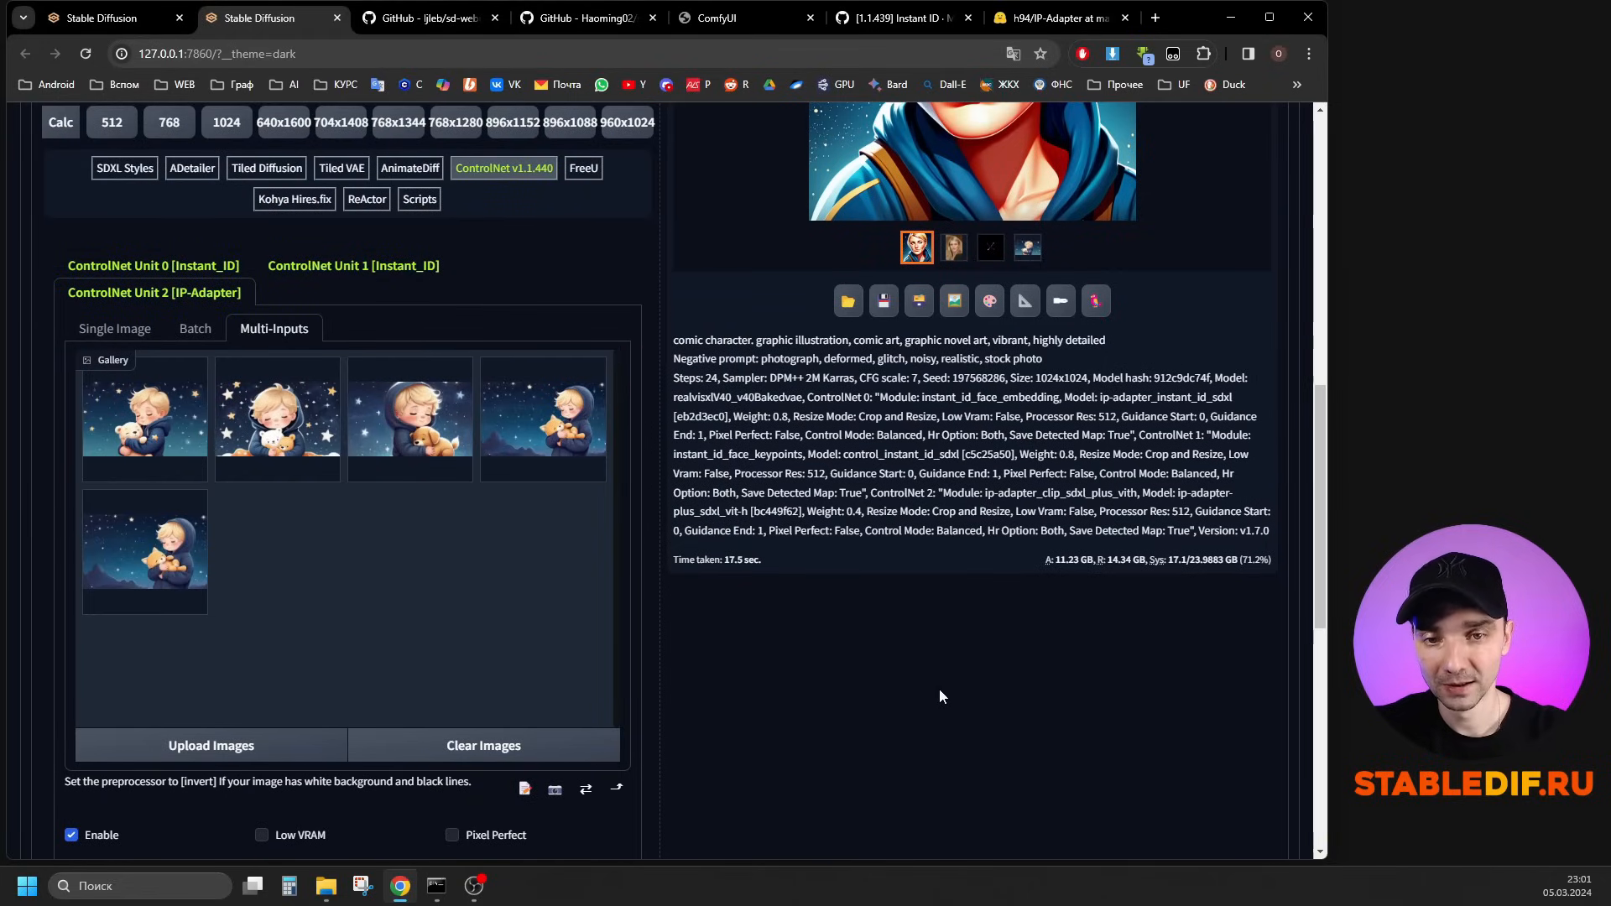
Generate a new portrait using the multiple style images and check the ControlNet log in the console window.
{"action": "scroll", "coordinate": [955, 692], "scroll_direction": "up", "scroll_amount": 15}
{"action": "left_click", "coordinate": [1133, 279]}
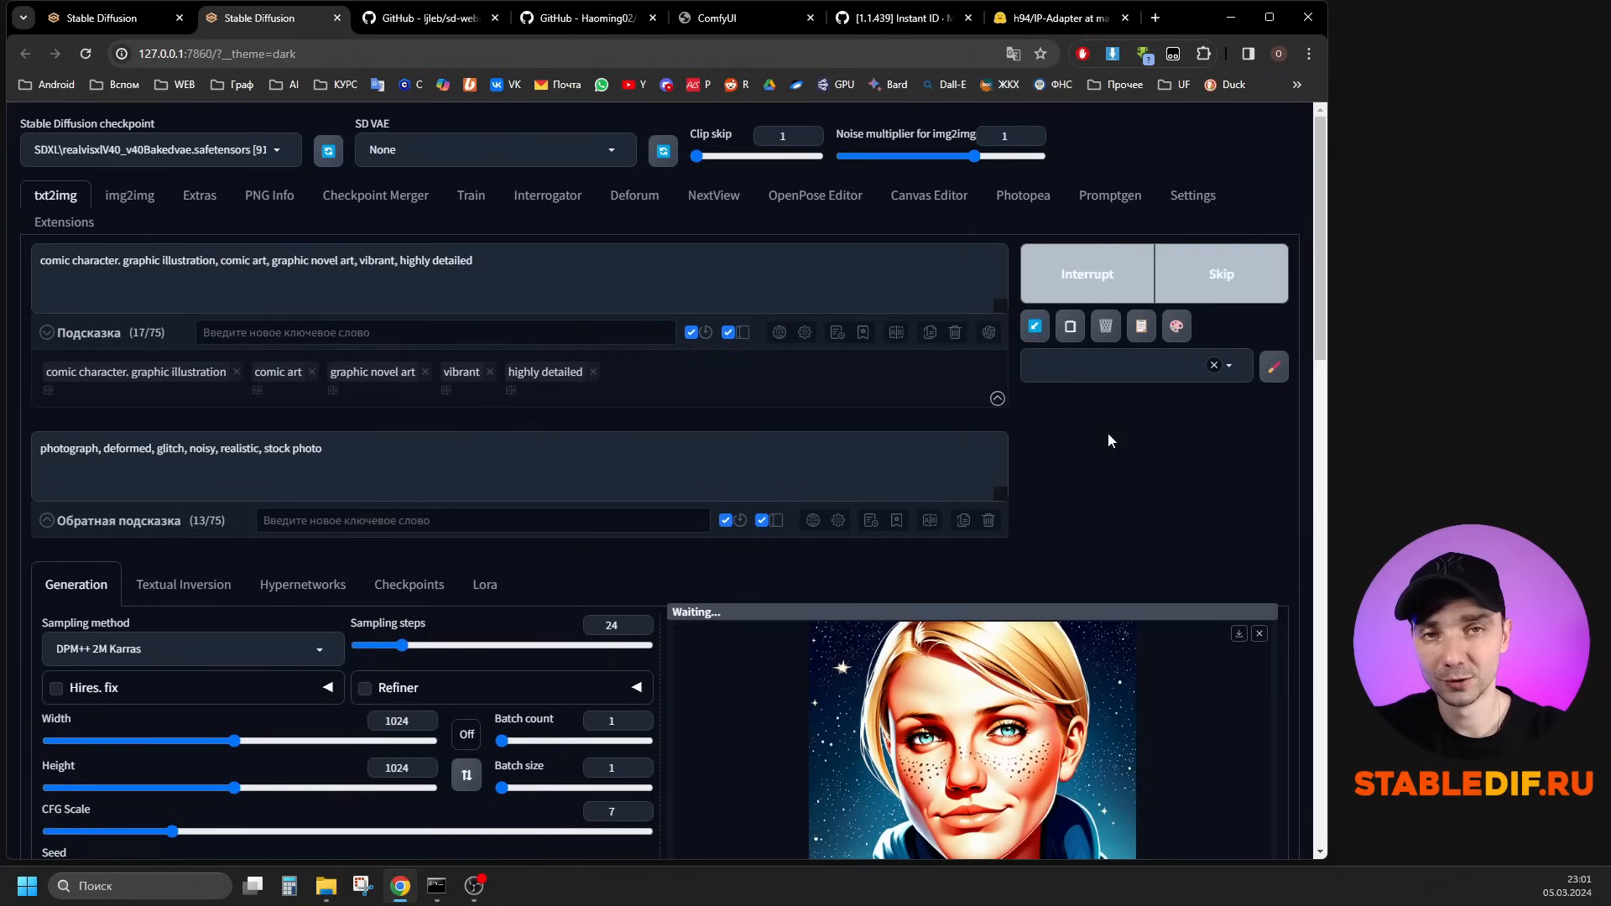
{"action": "scroll", "coordinate": [1093, 427], "scroll_direction": "down", "scroll_amount": 7}
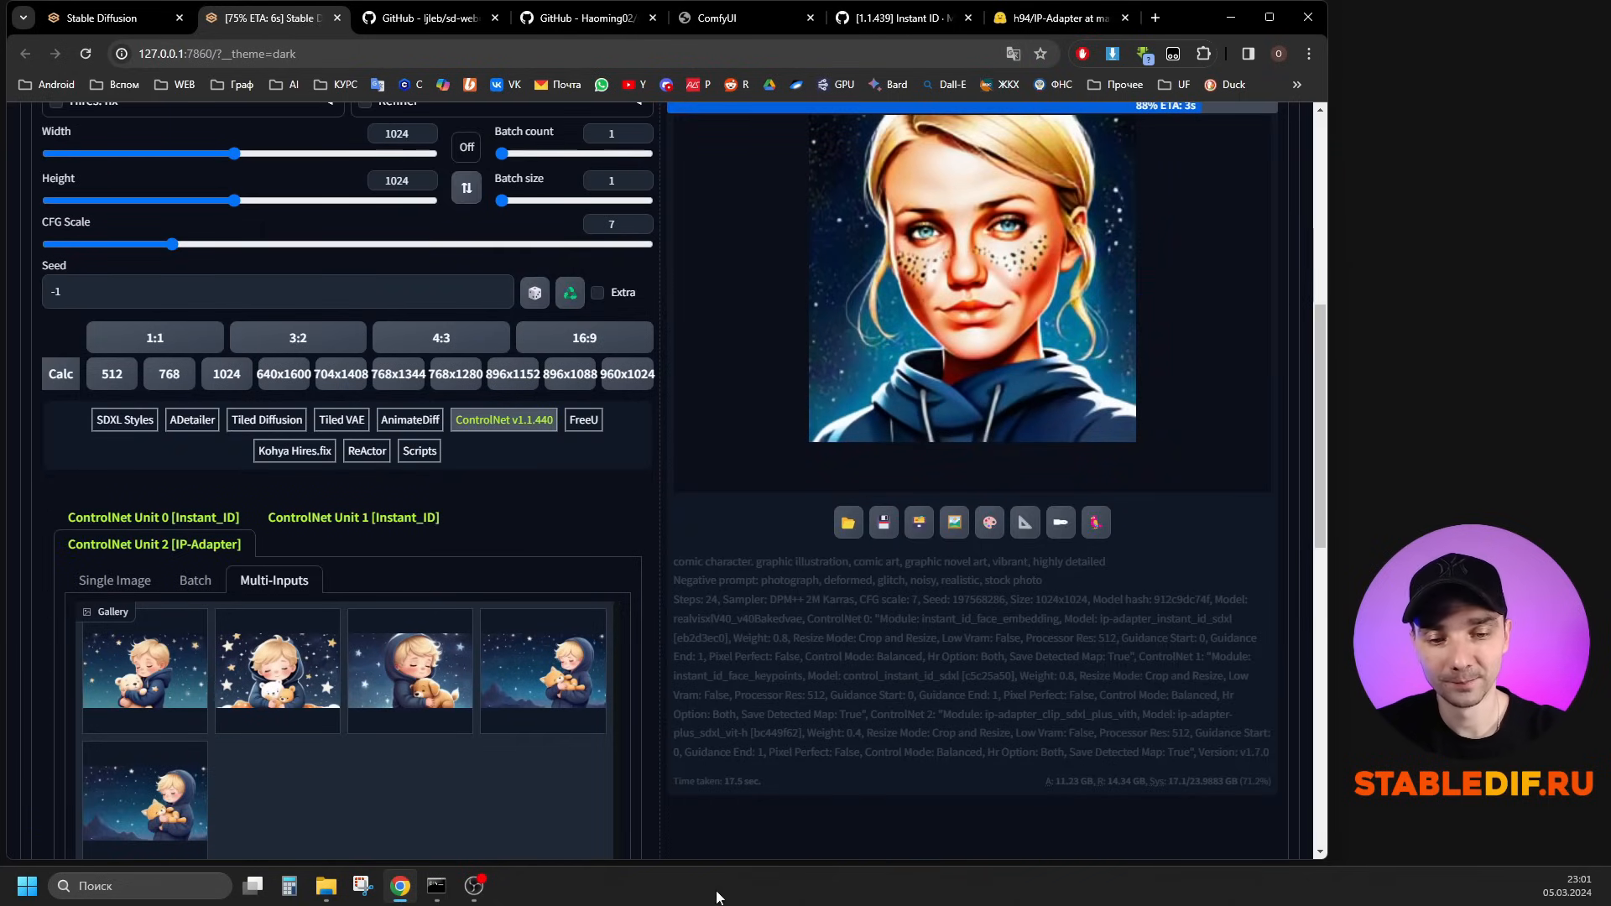
{"action": "left_click", "coordinate": [436, 886]}
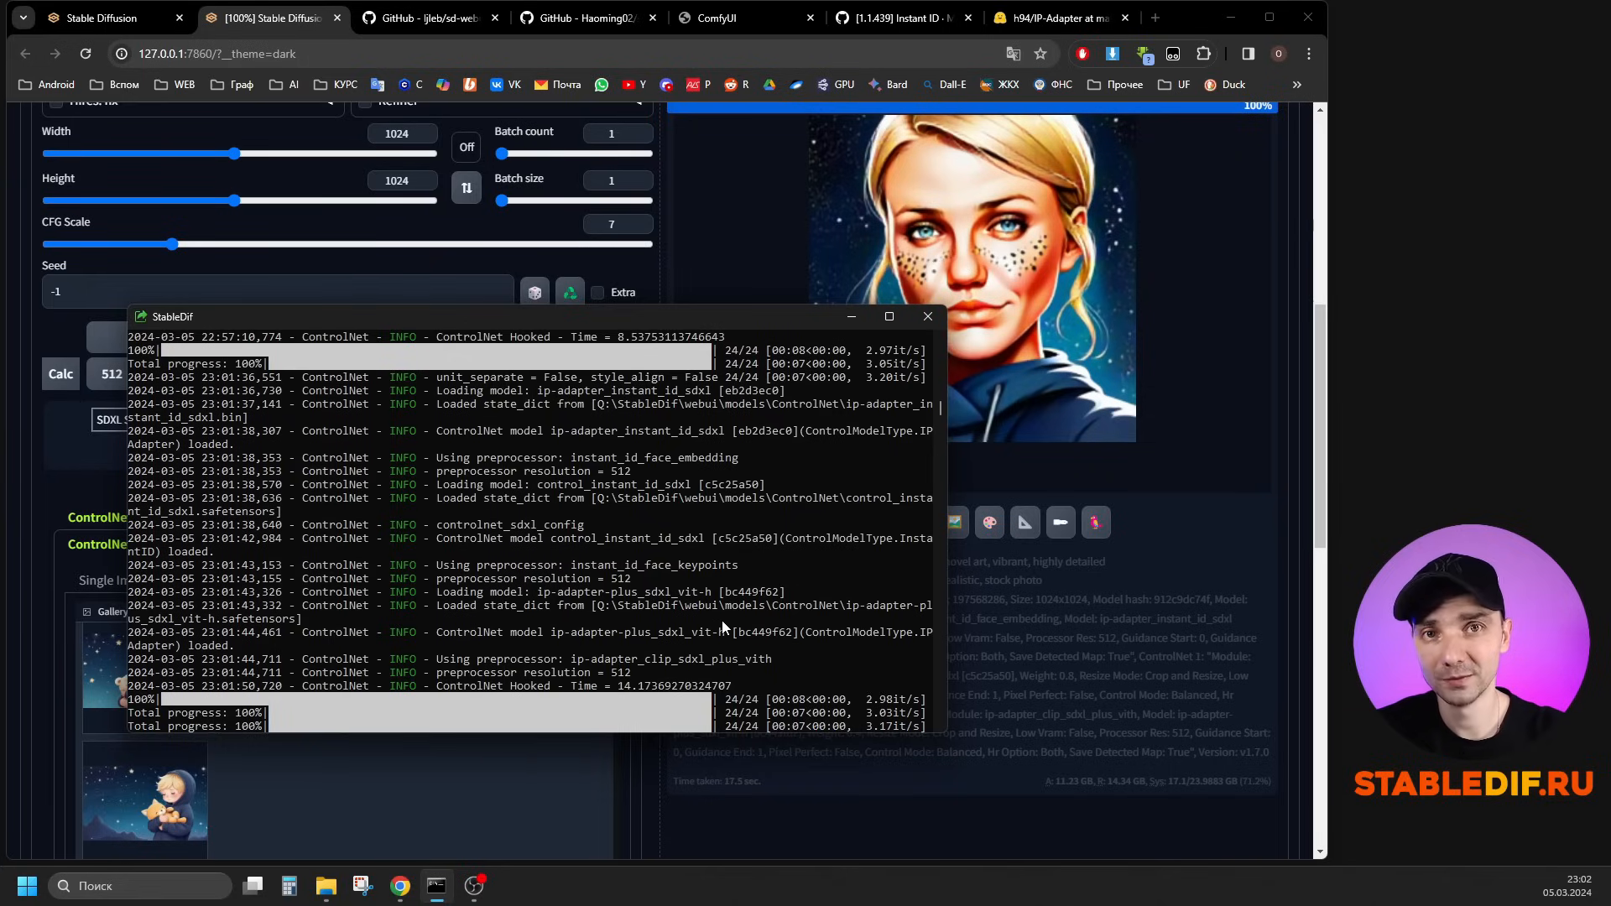
{"action": "left_click", "coordinate": [1025, 698]}
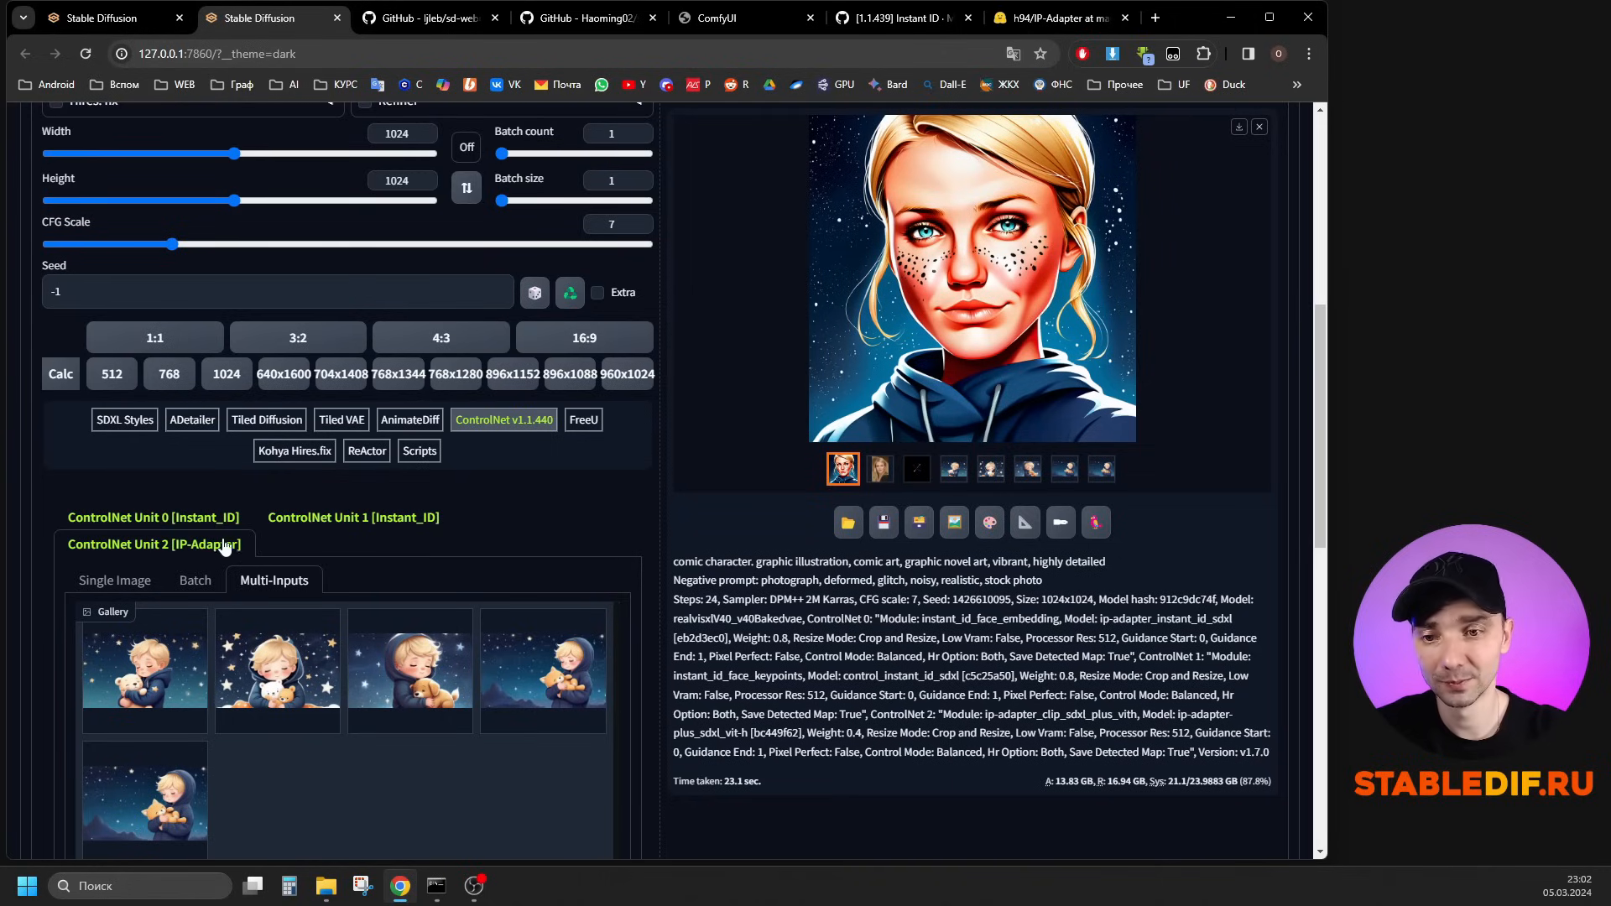
Look through the style images in the new outputs and compare the generated portrait with ControlNet Unit 2's input gallery.
{"action": "scroll", "coordinate": [764, 671], "scroll_direction": "up", "scroll_amount": 7}
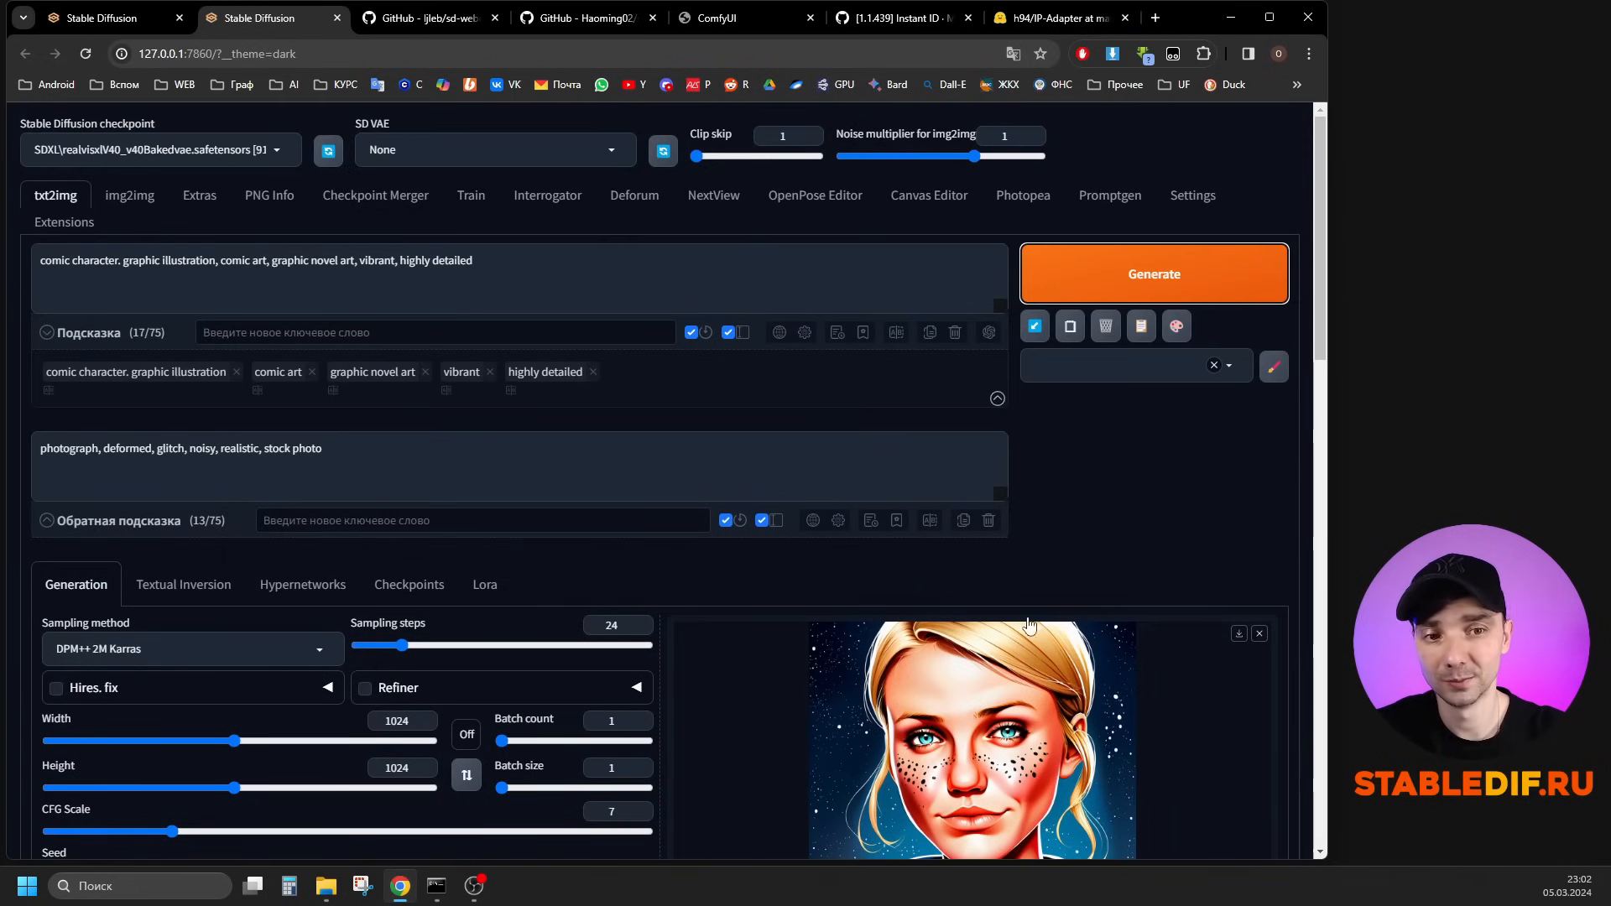
{"action": "scroll", "coordinate": [1029, 638], "scroll_direction": "down", "scroll_amount": 4}
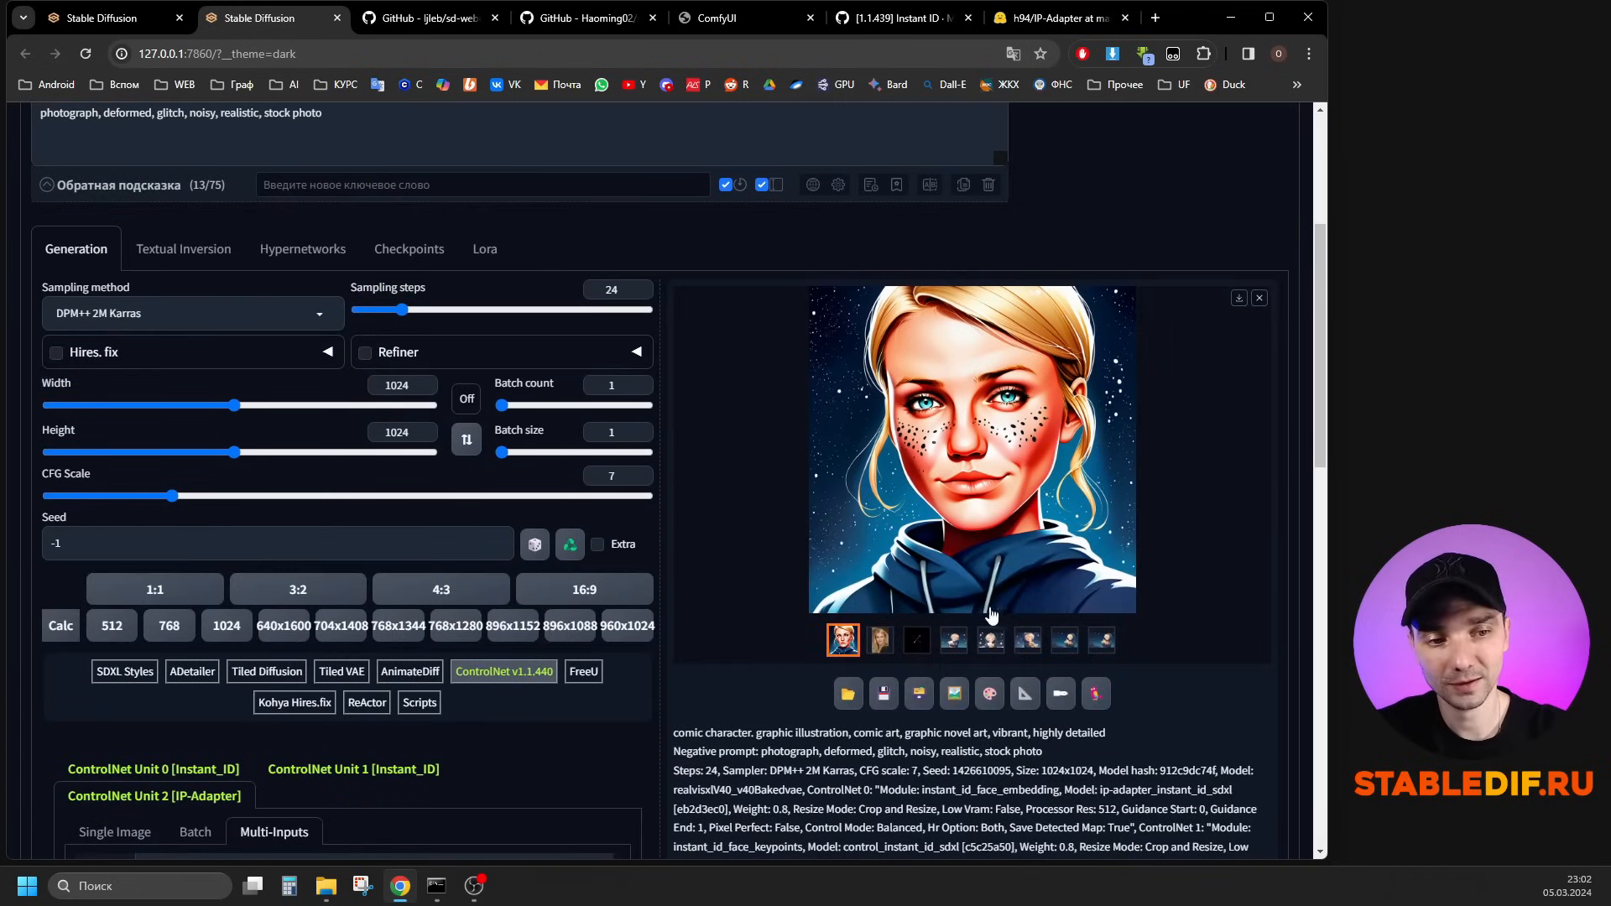
{"action": "left_click", "coordinate": [989, 640]}
{"action": "left_click", "coordinate": [1028, 641]}
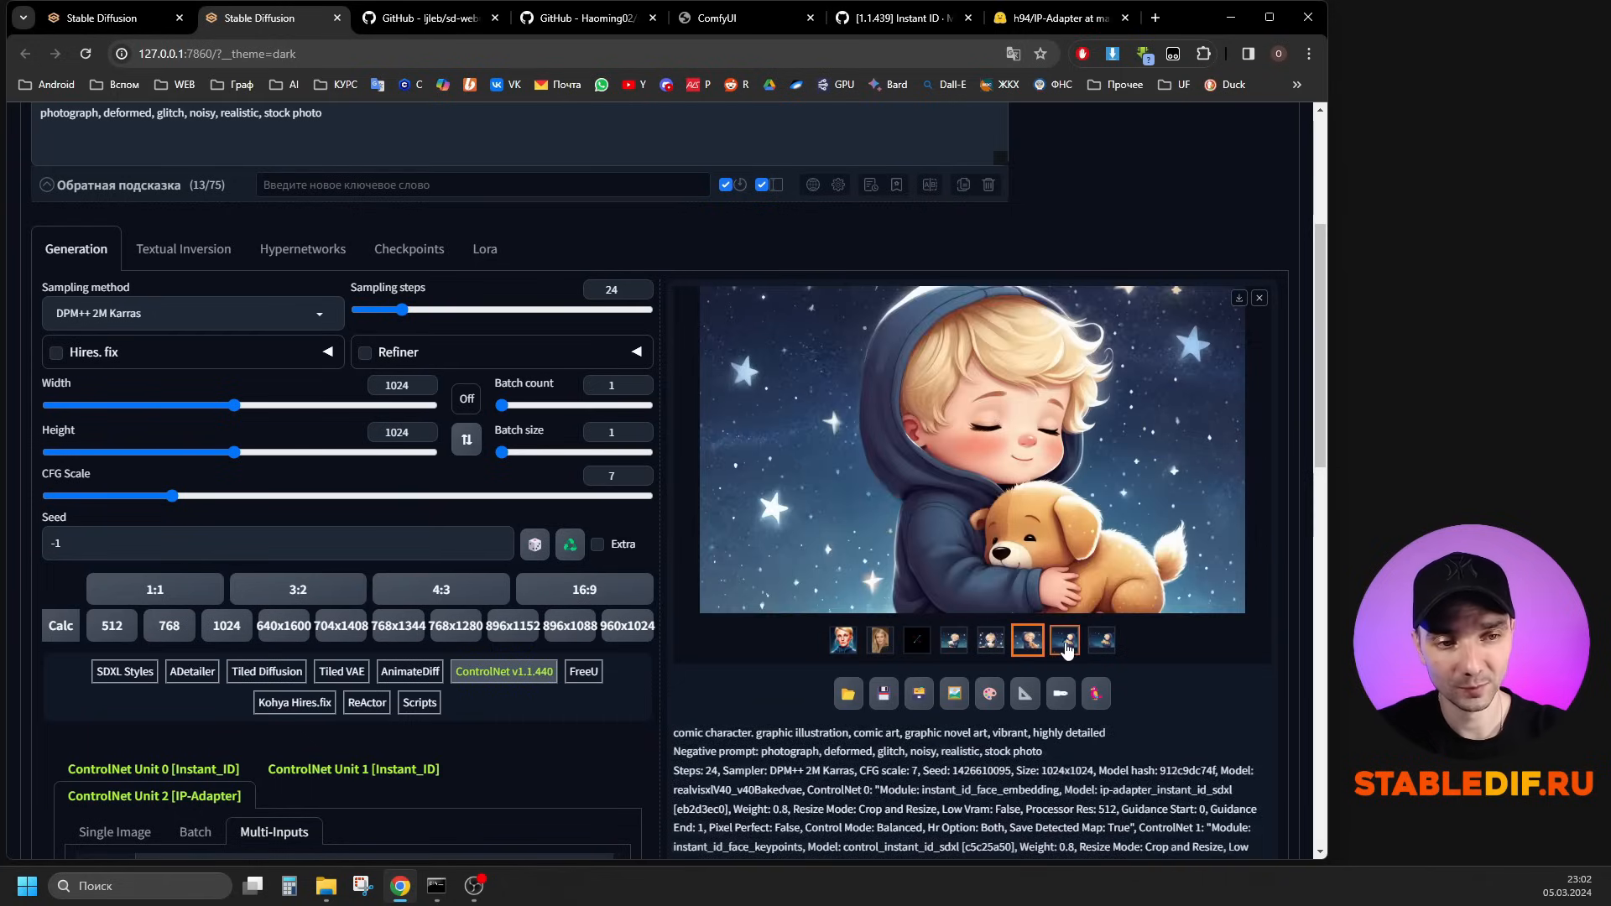
{"action": "left_click", "coordinate": [1065, 641]}
{"action": "left_click", "coordinate": [1102, 640]}
{"action": "left_click", "coordinate": [843, 640]}
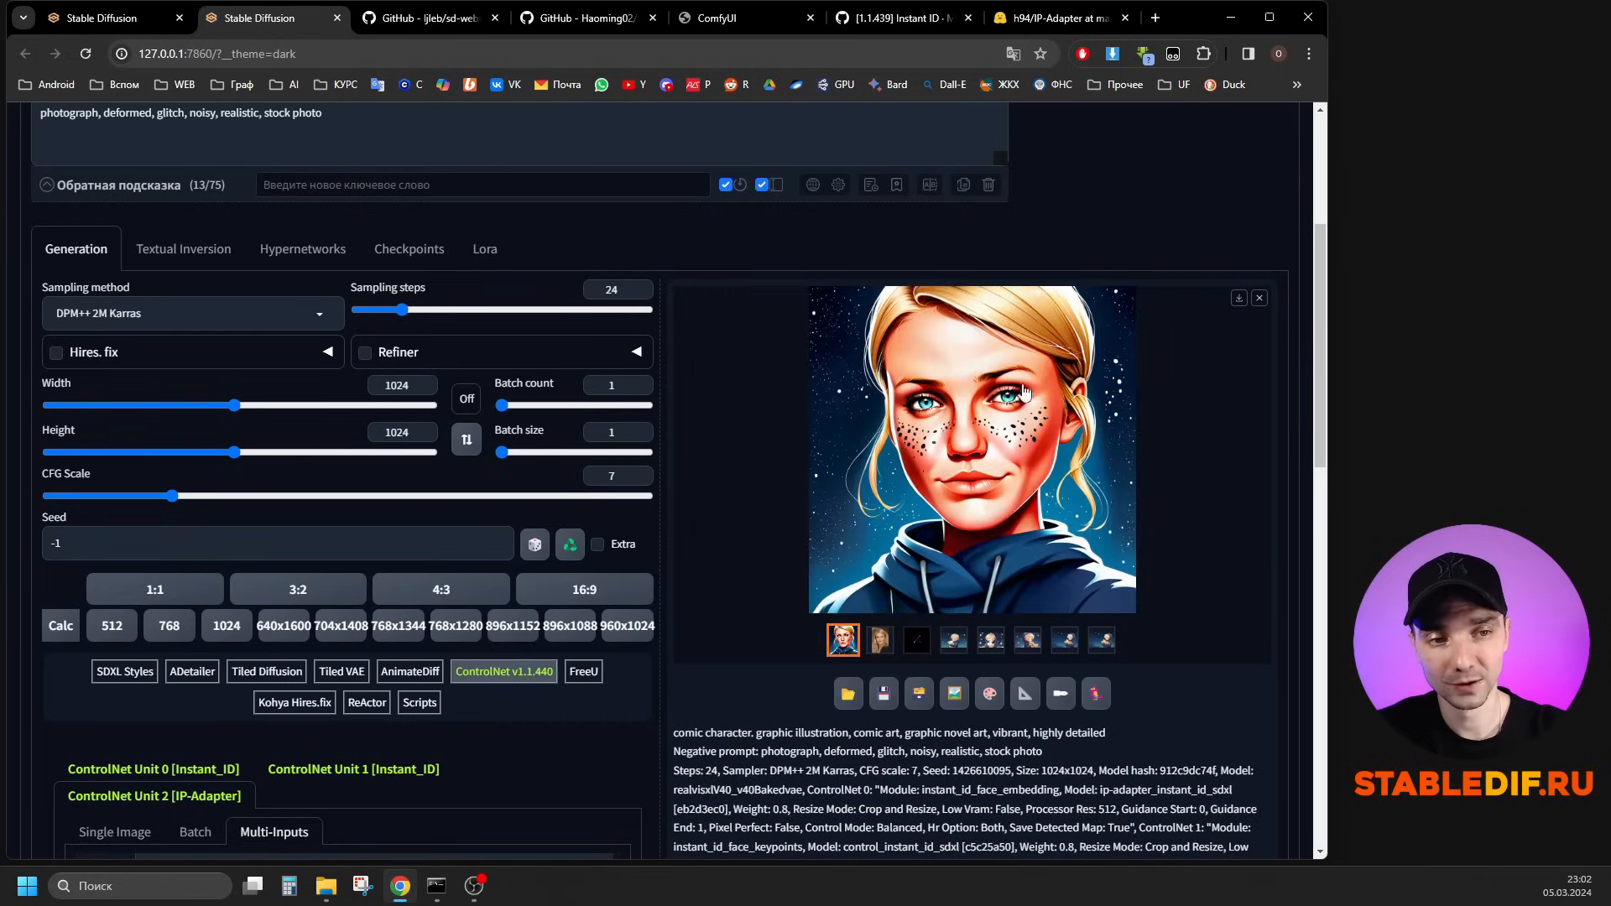
{"action": "left_click", "coordinate": [1012, 530]}
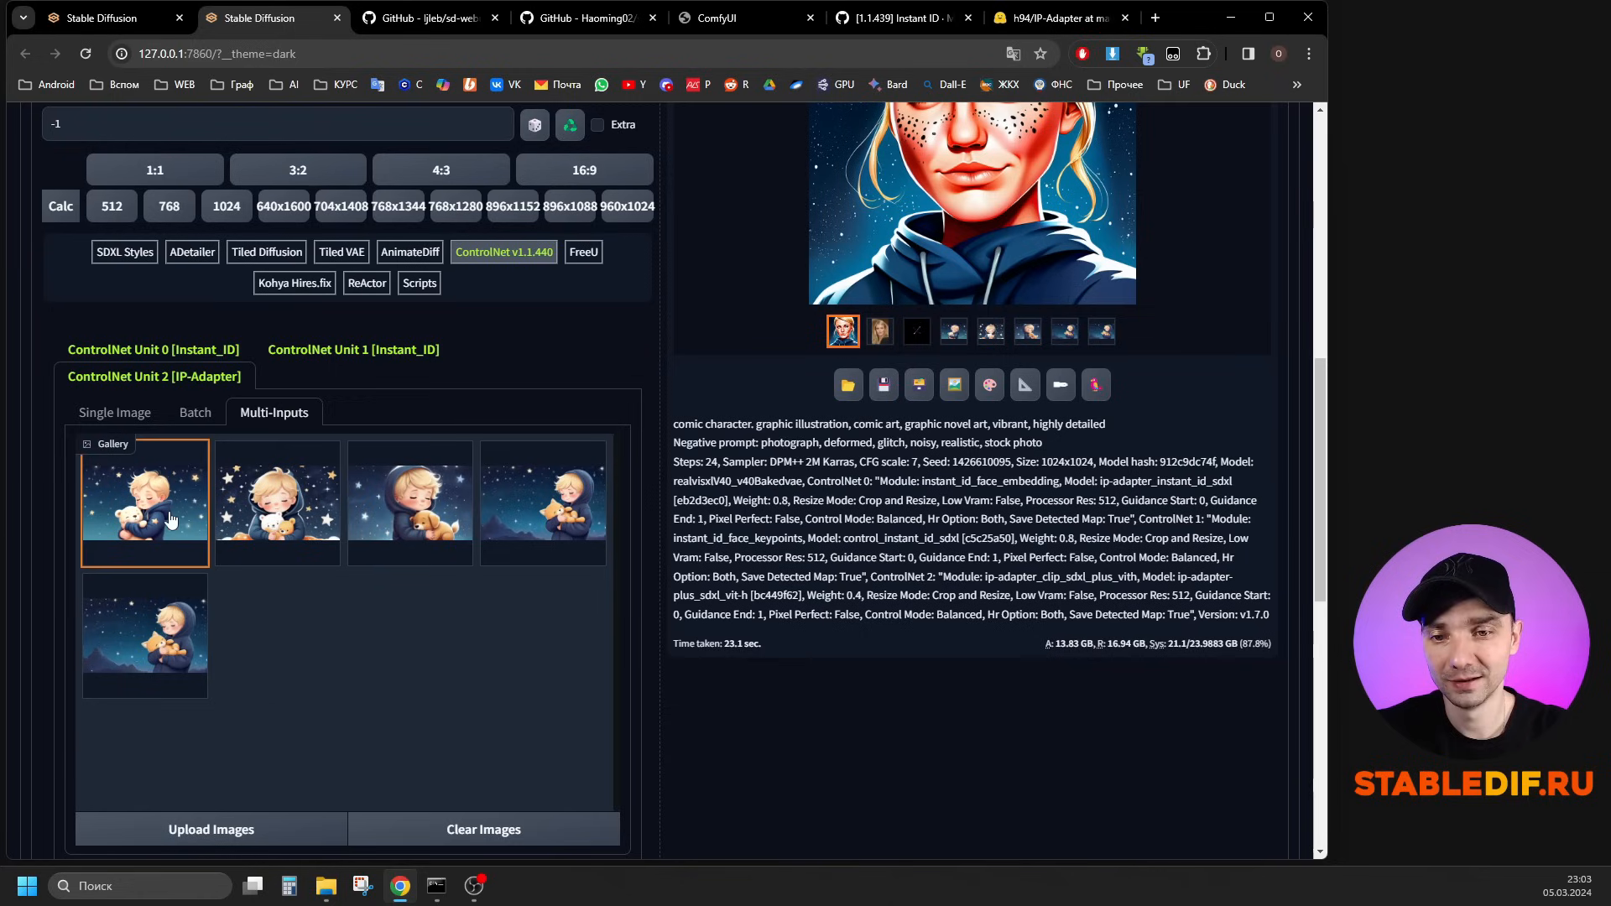
{"action": "scroll", "coordinate": [413, 698], "scroll_direction": "up", "scroll_amount": 1}
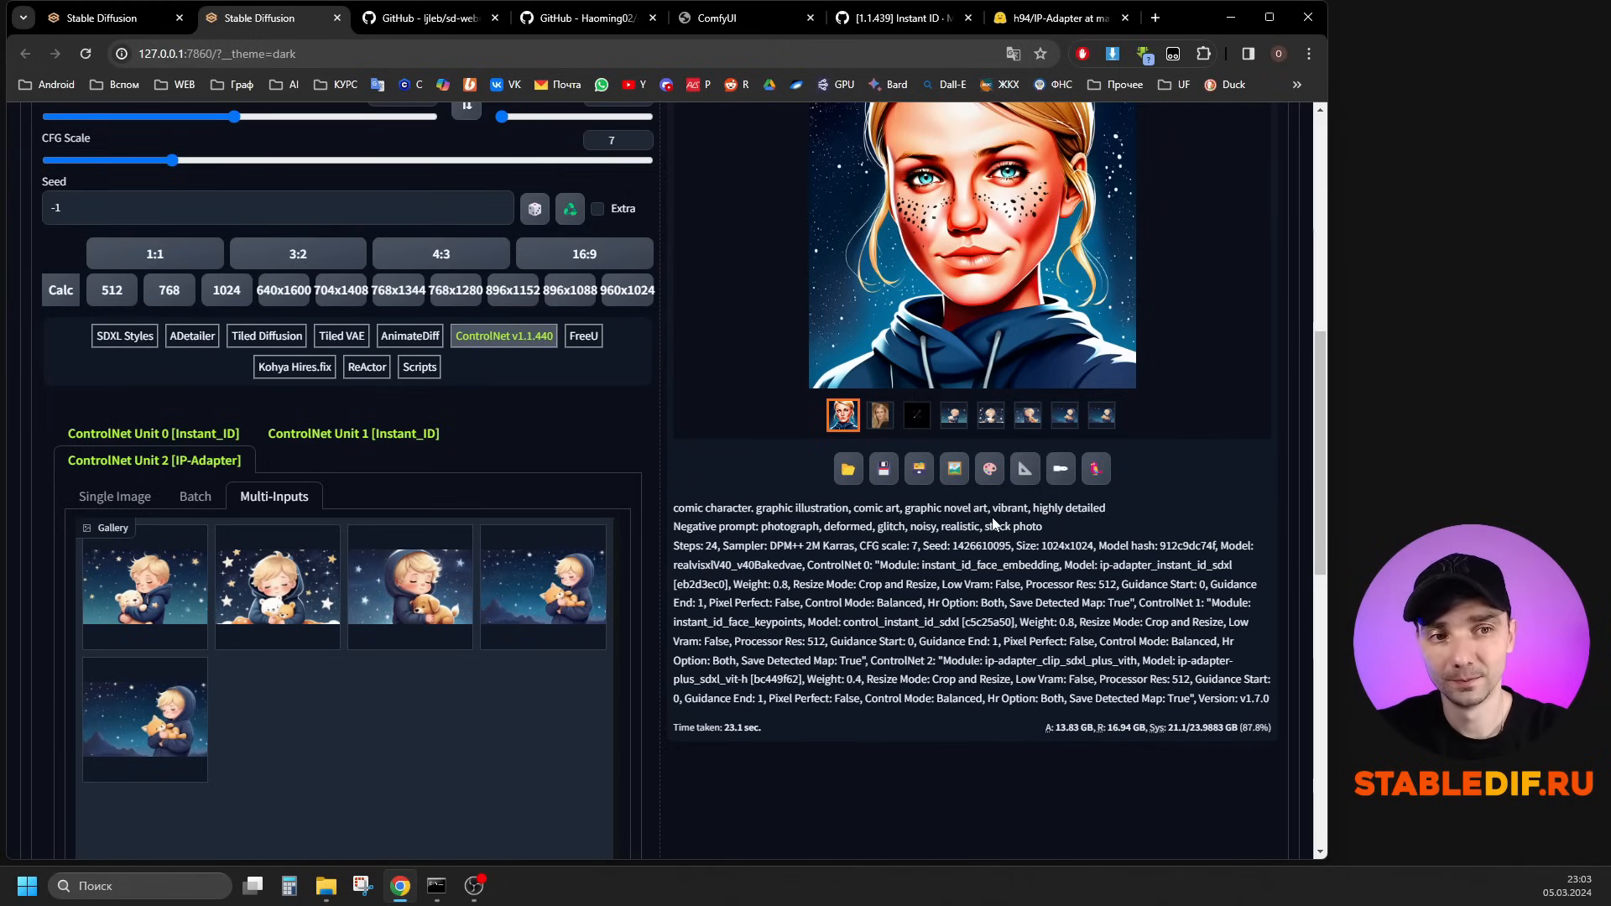
Review ControlNet Unit 0's face photo and Instant_ID settings, including its Multi-Inputs option, and return to its single image.
{"action": "left_click", "coordinate": [236, 434]}
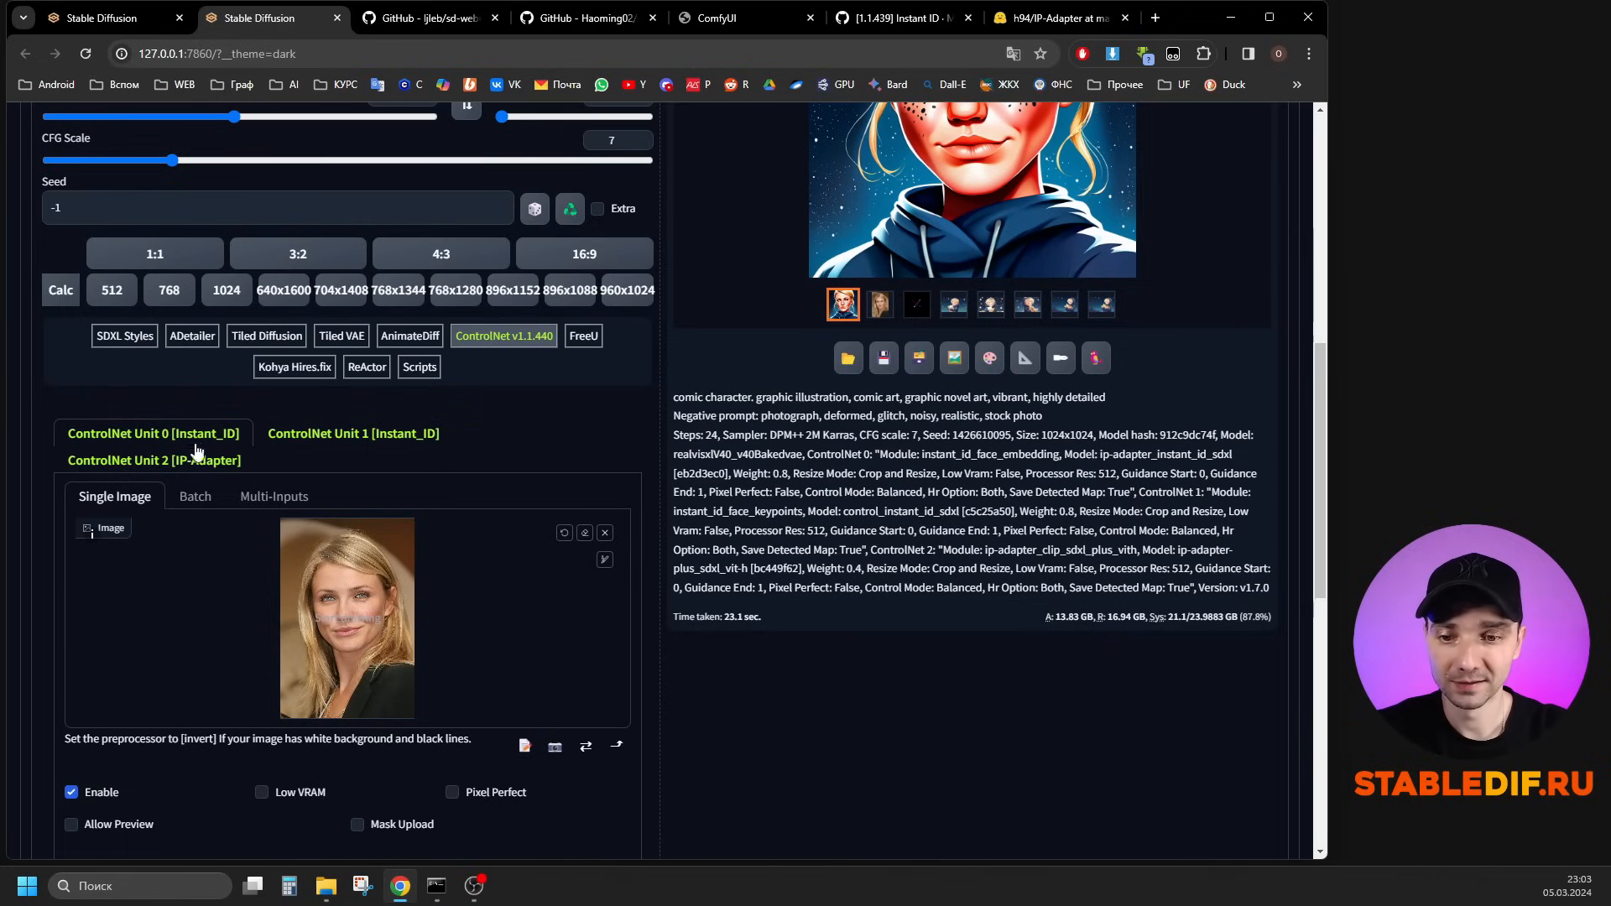
{"action": "scroll", "coordinate": [440, 631], "scroll_direction": "down", "scroll_amount": 5}
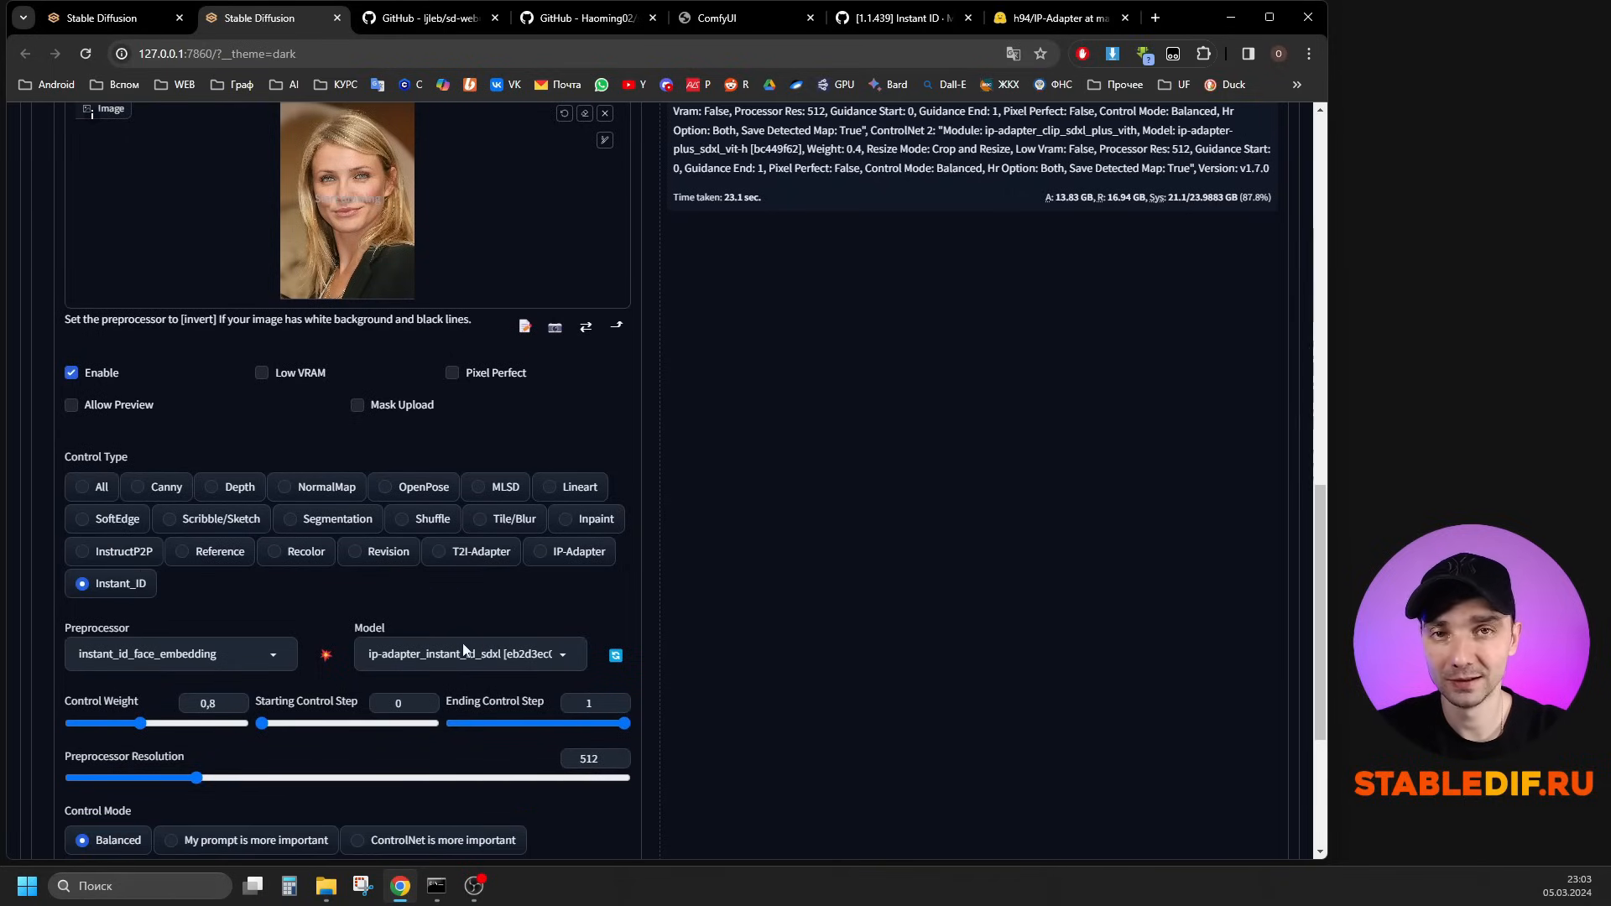
{"action": "scroll", "coordinate": [493, 475], "scroll_direction": "up", "scroll_amount": 3}
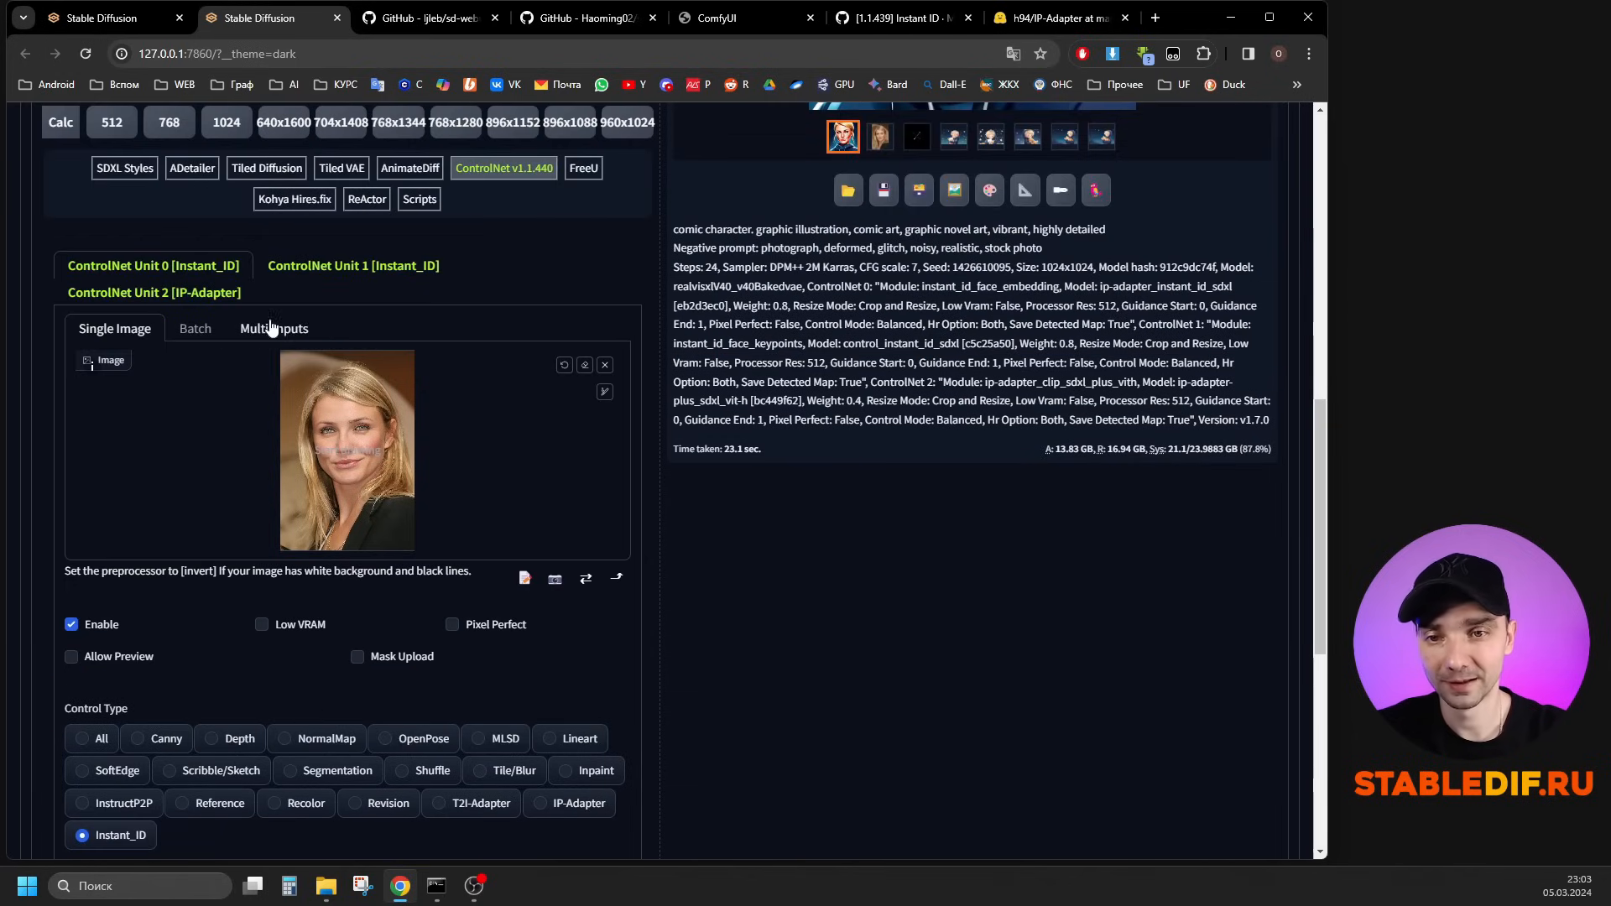
{"action": "left_click", "coordinate": [270, 332]}
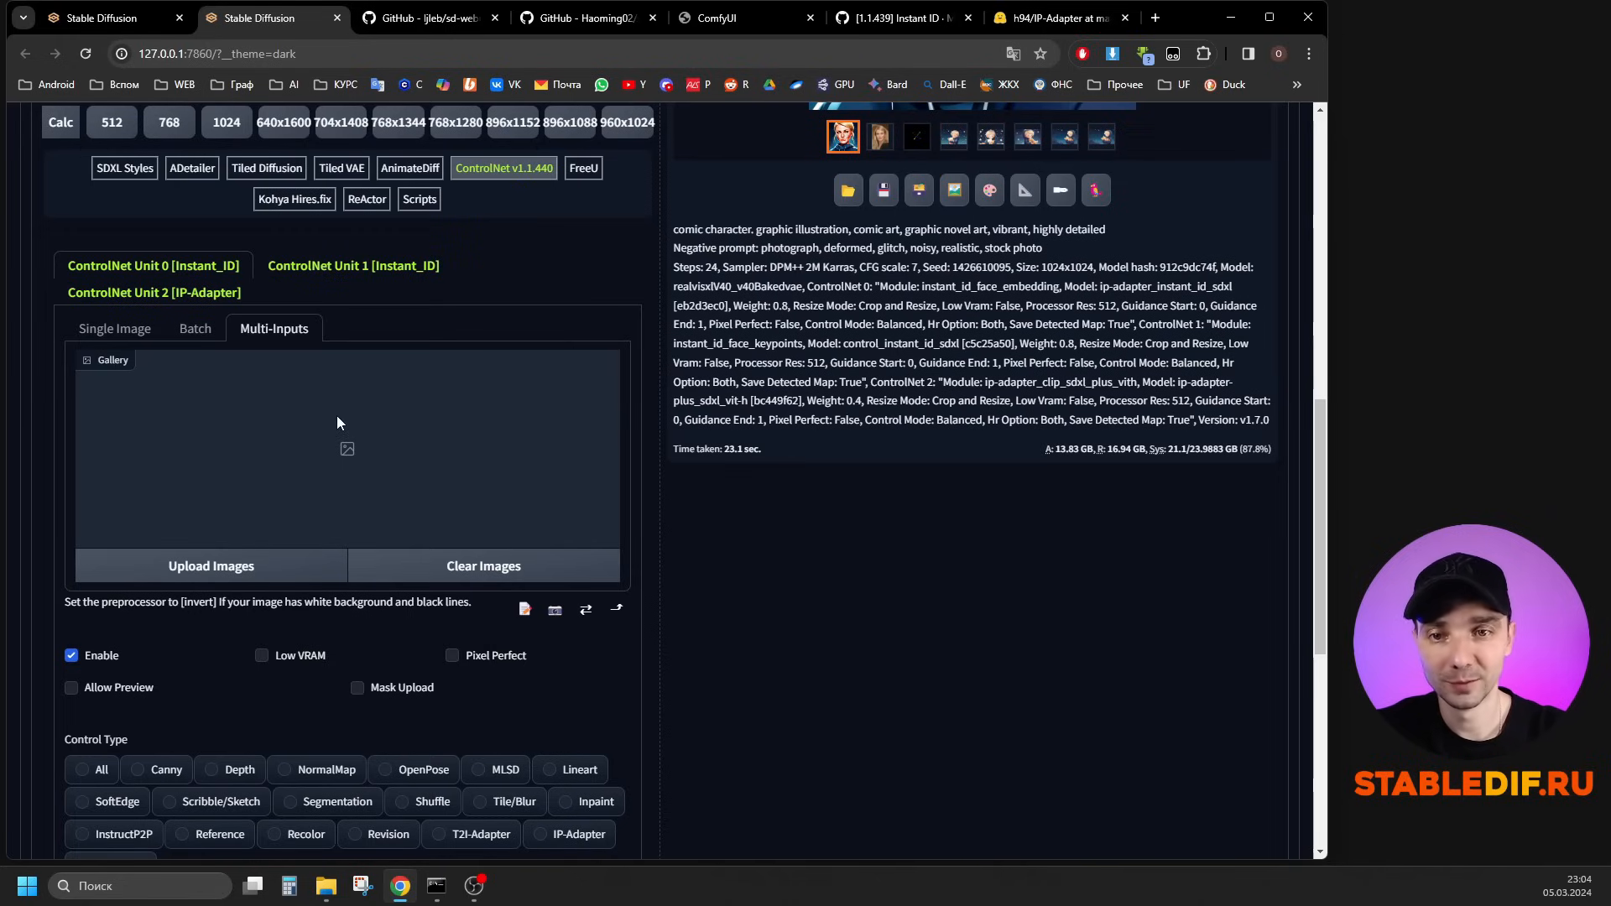
{"action": "left_click", "coordinate": [141, 331]}
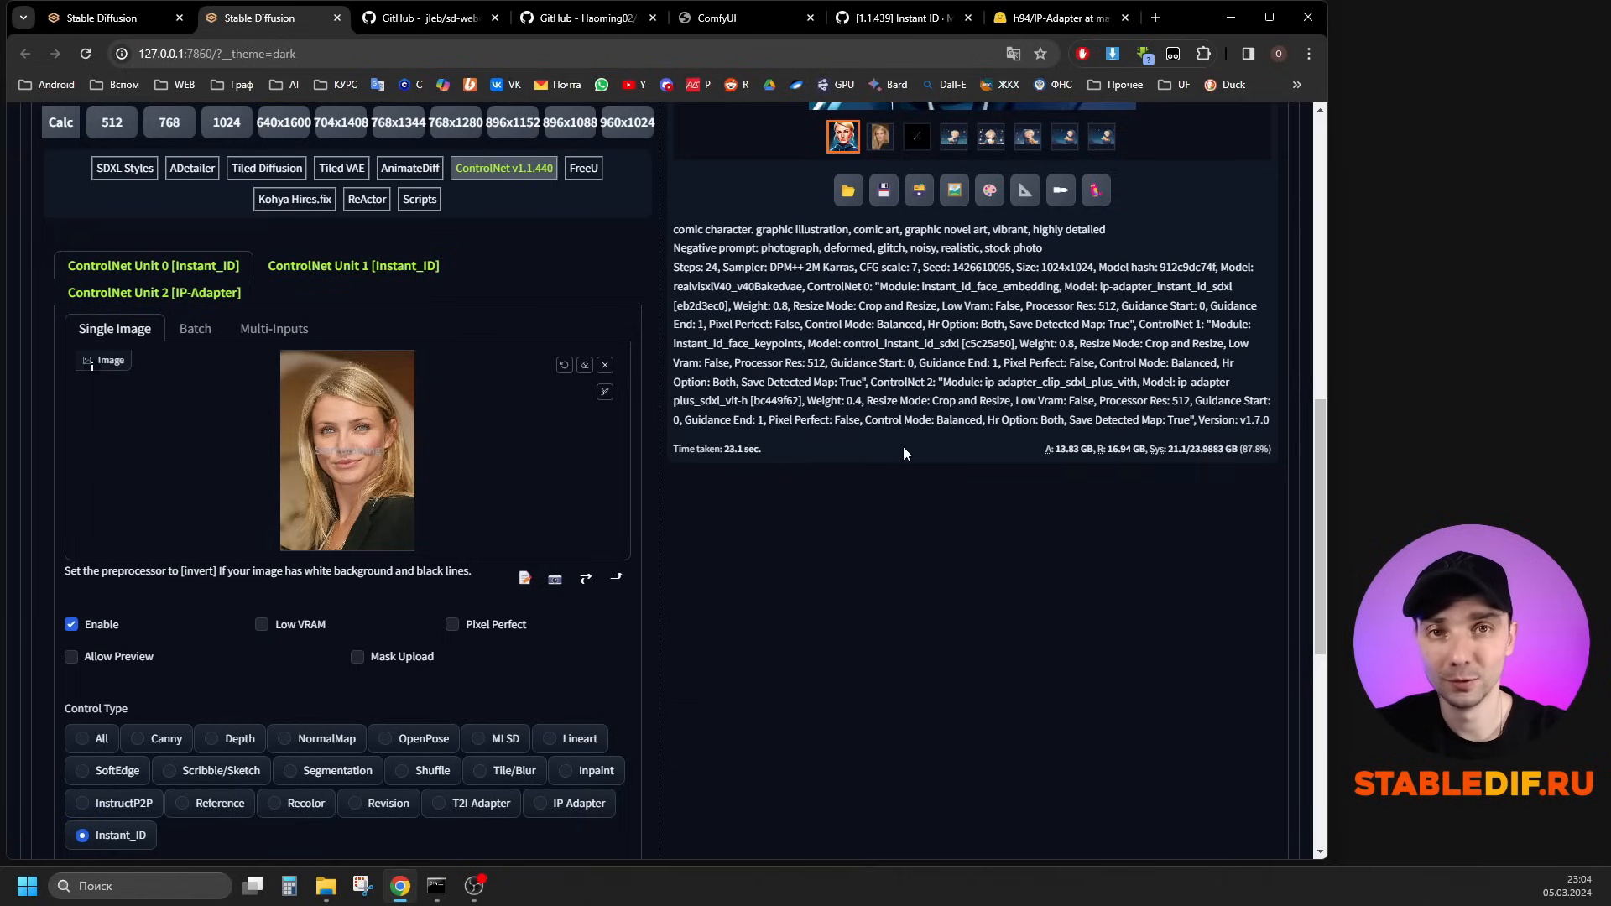
Compare the generated portrait's face with ControlNet Unit 0's input photo.
{"action": "scroll", "coordinate": [418, 432], "scroll_direction": "up", "scroll_amount": 1}
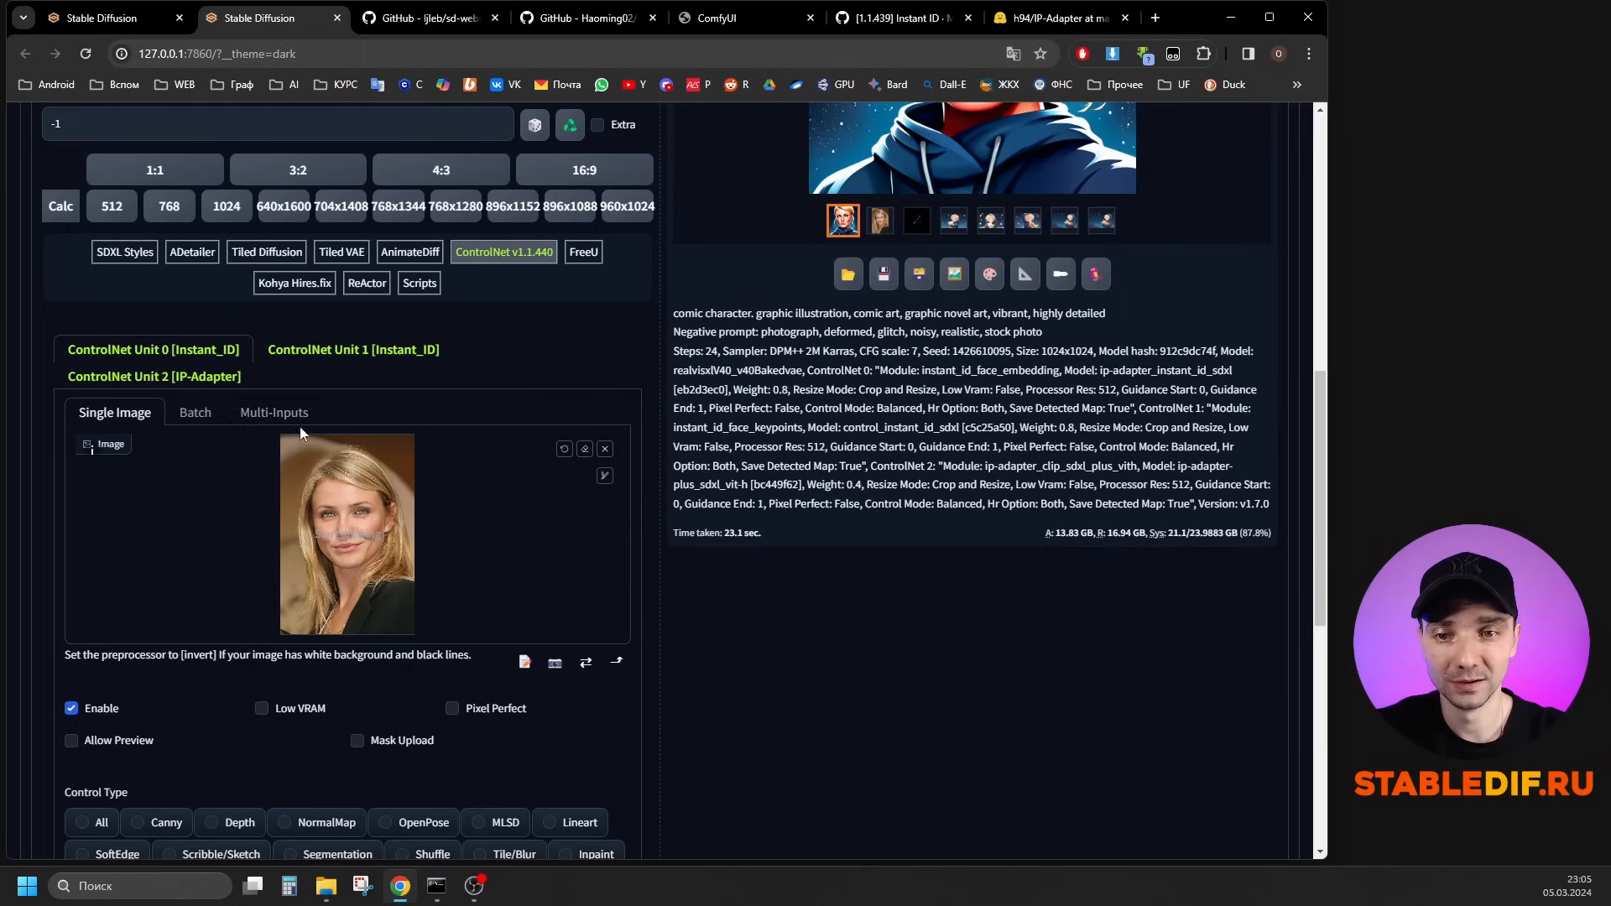
{"action": "scroll", "coordinate": [923, 642], "scroll_direction": "up", "scroll_amount": 3}
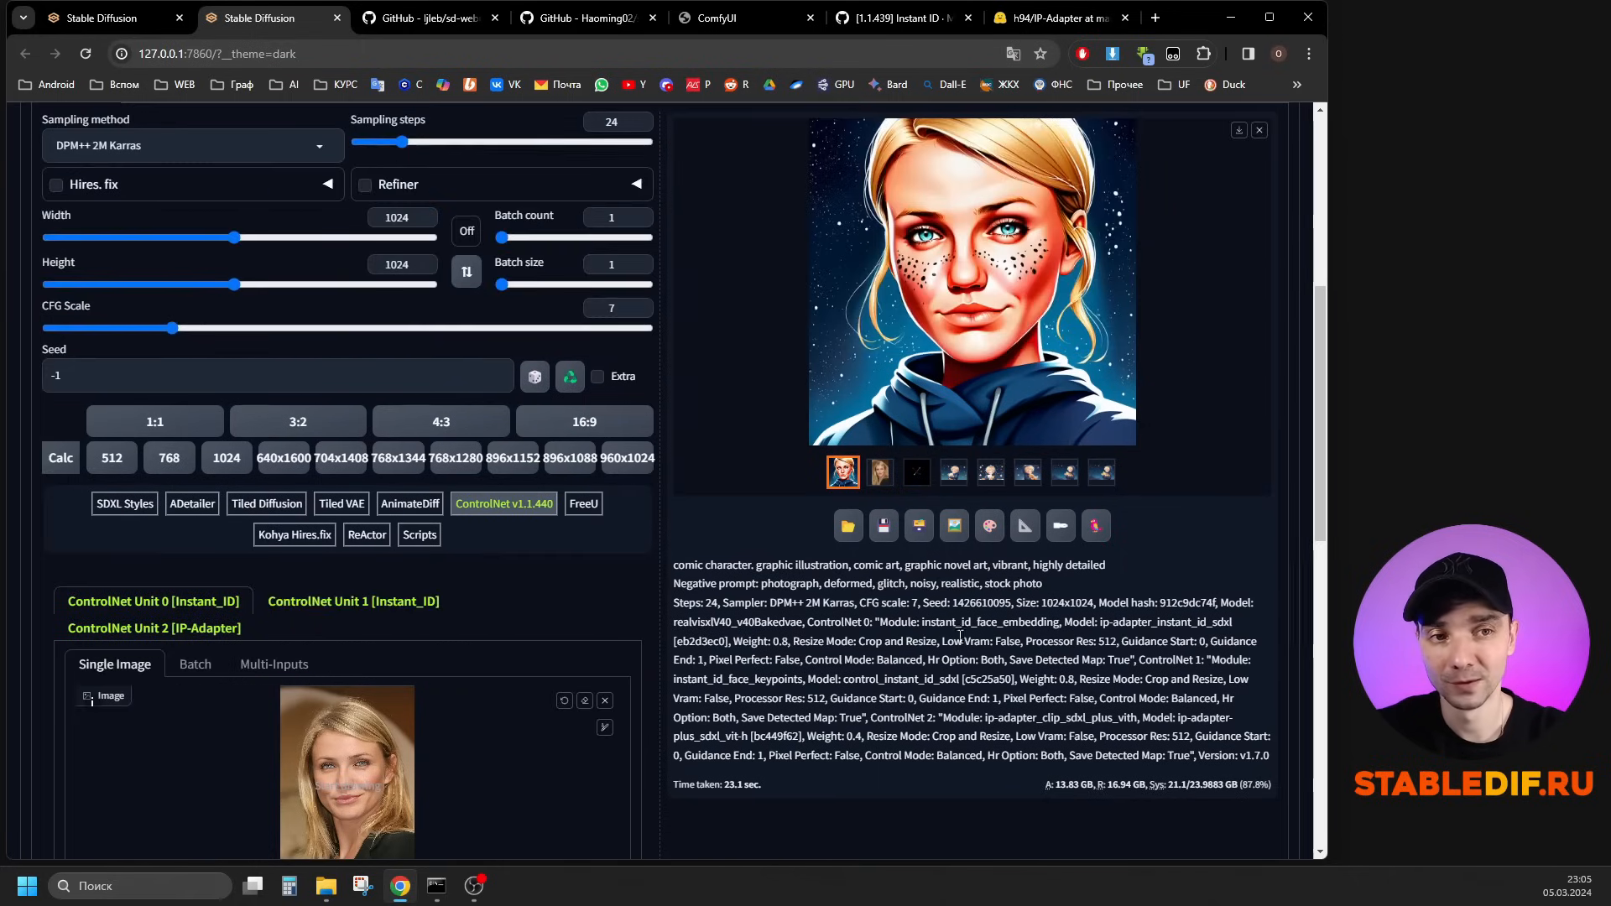
{"action": "scroll", "coordinate": [960, 635], "scroll_direction": "up", "scroll_amount": 3}
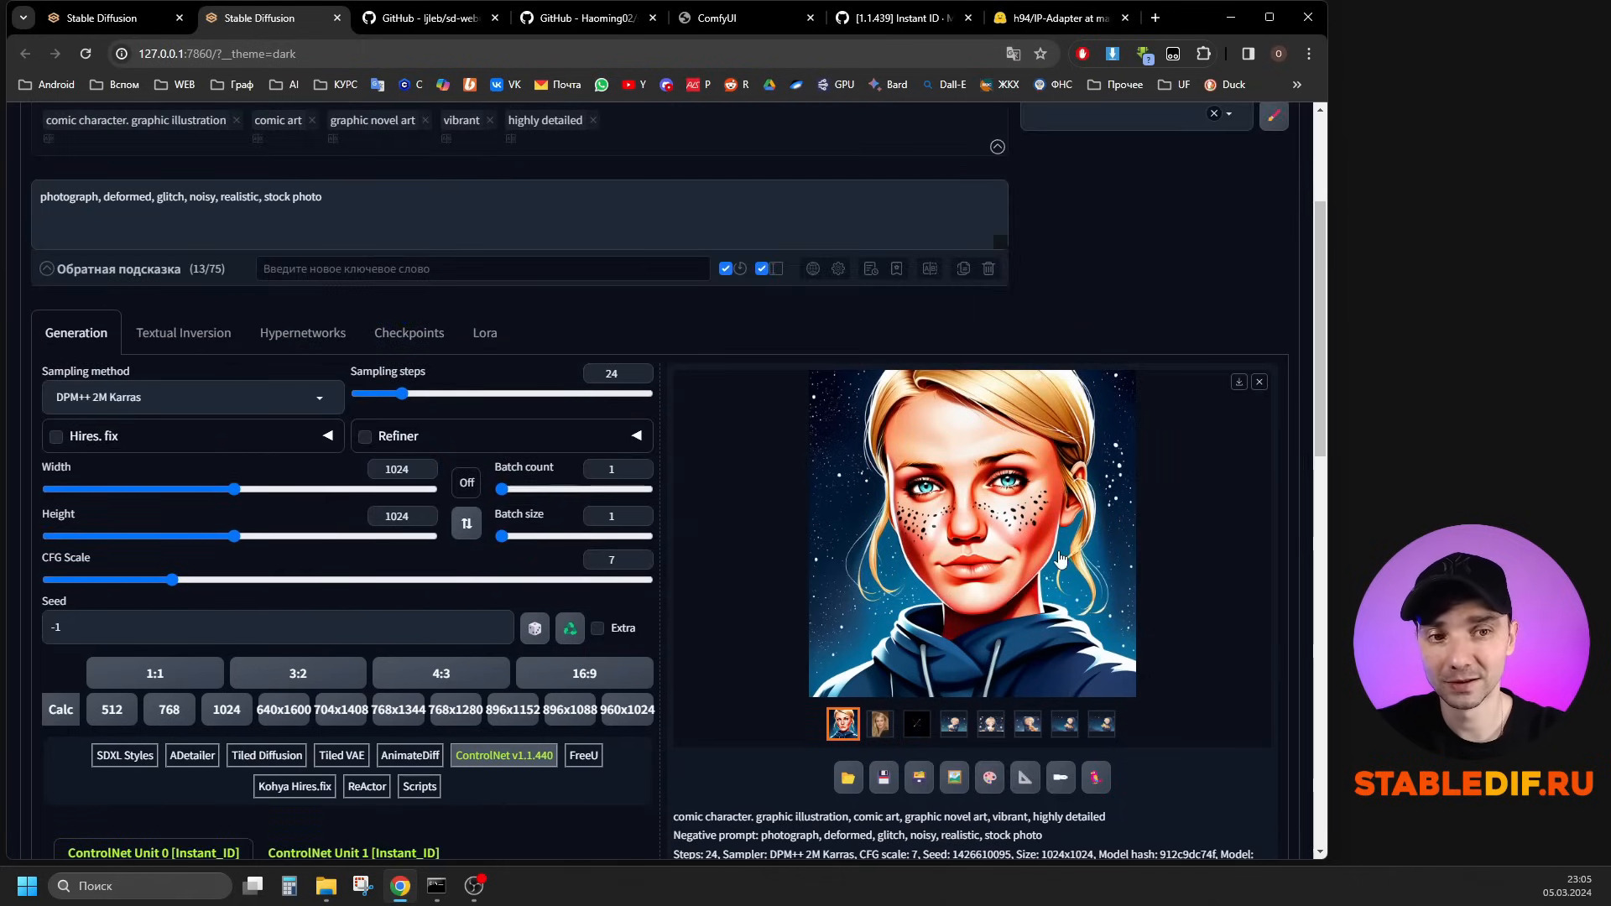
{"action": "scroll", "coordinate": [1060, 560], "scroll_direction": "down", "scroll_amount": 5}
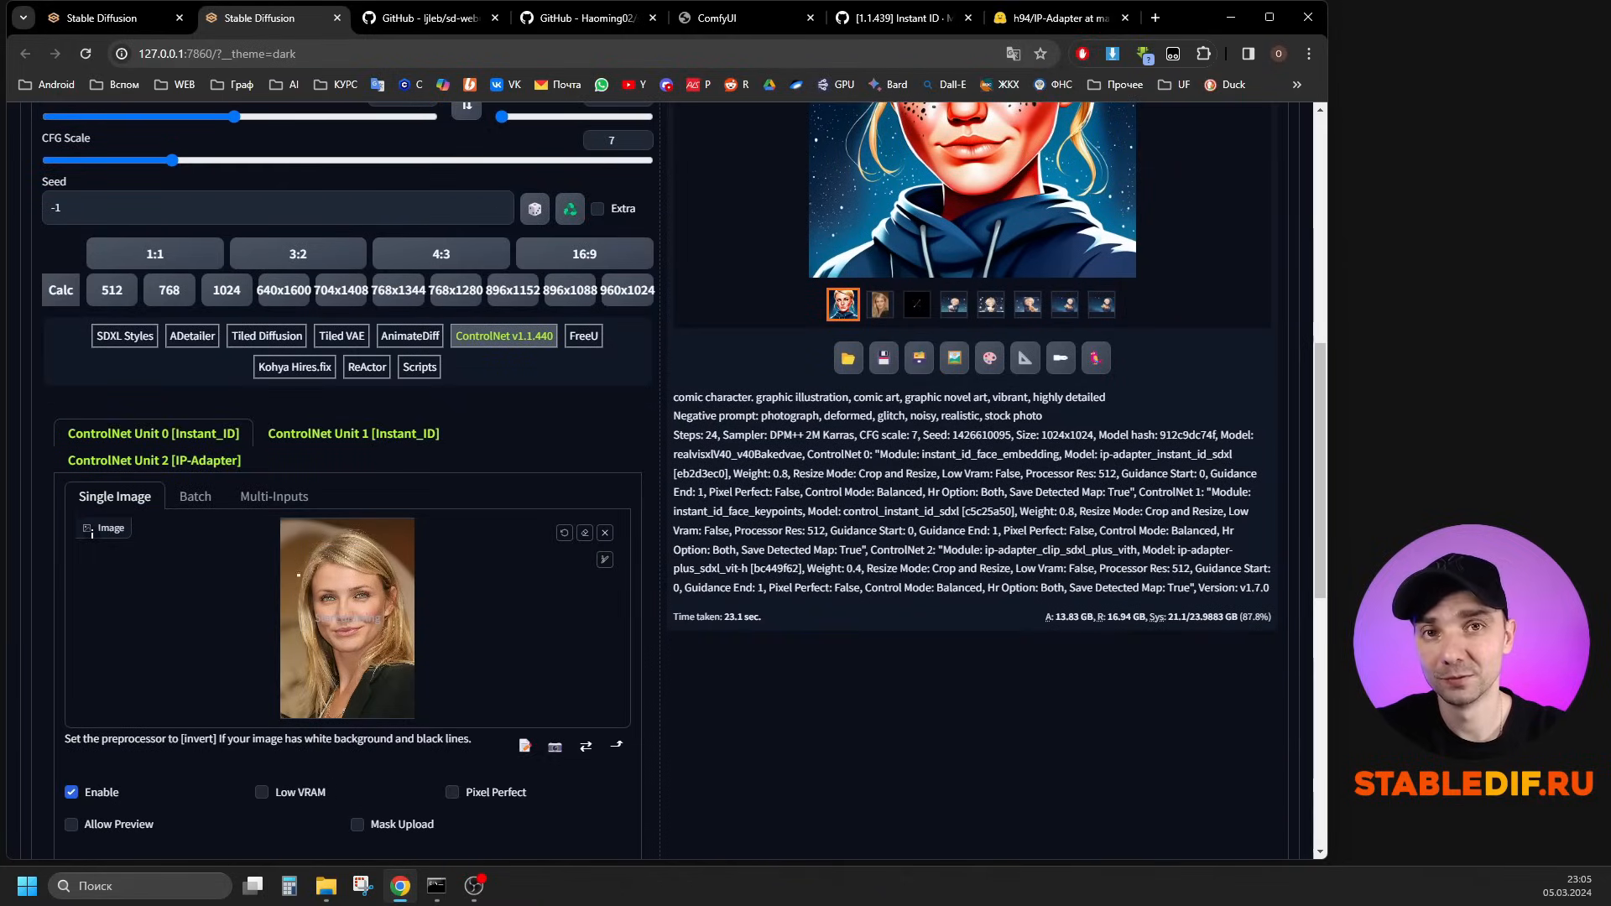
{"action": "scroll", "coordinate": [1014, 719], "scroll_direction": "up", "scroll_amount": 4}
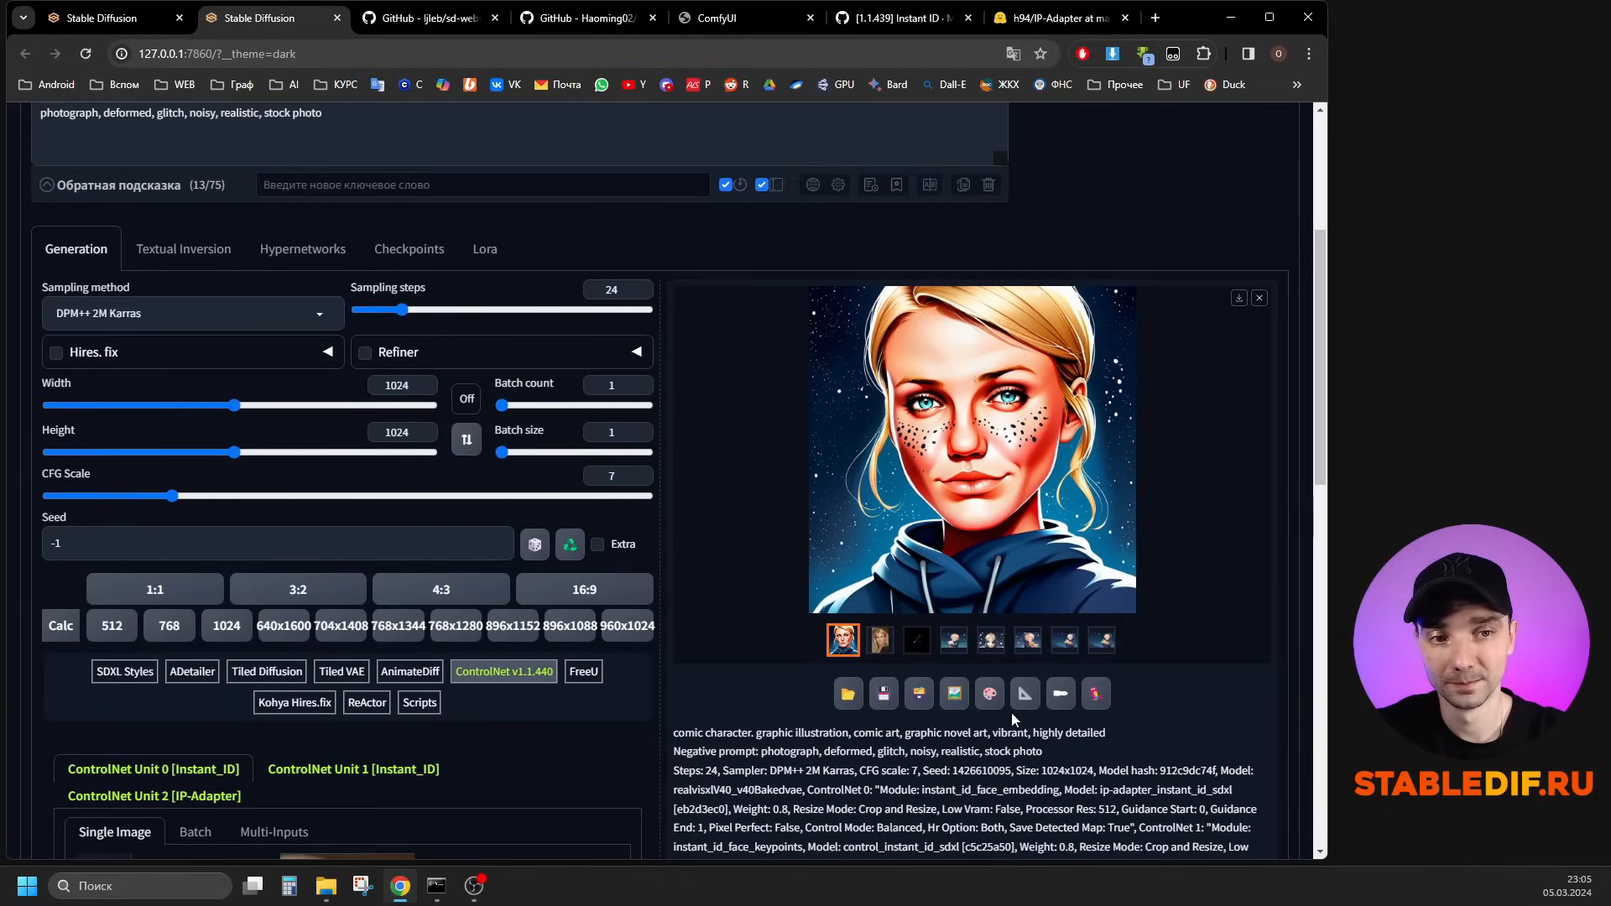